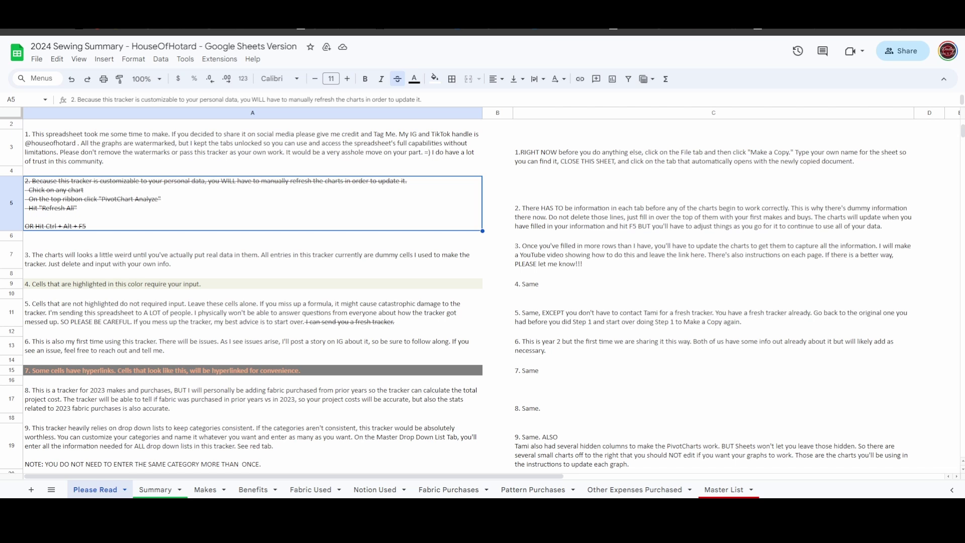
Read through the numbered instructions on the Please Read sheet, comparing the original notes with the Google Sheets notes up to the copy instruction.
left_click(252, 312)
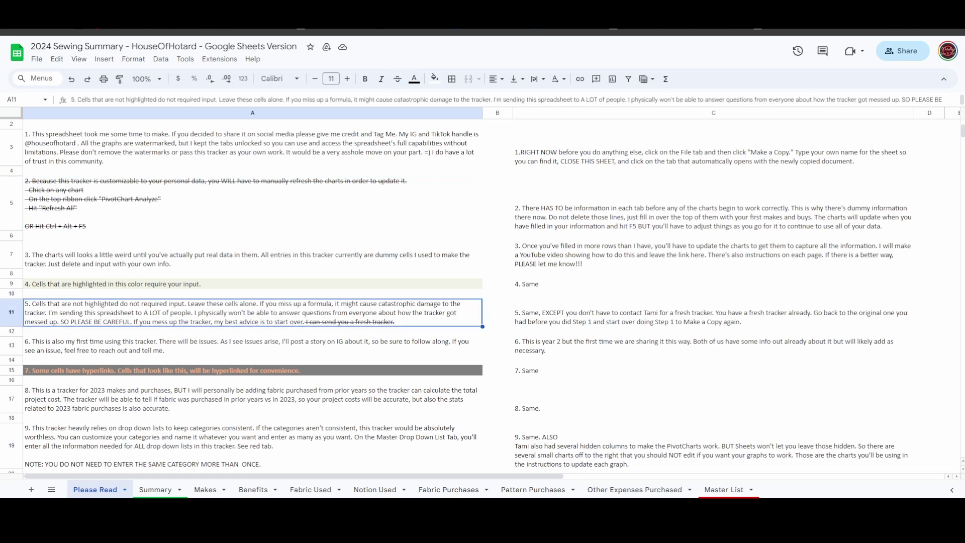
scroll(468, 297, "down", 3)
scroll(469, 297, "down", 1)
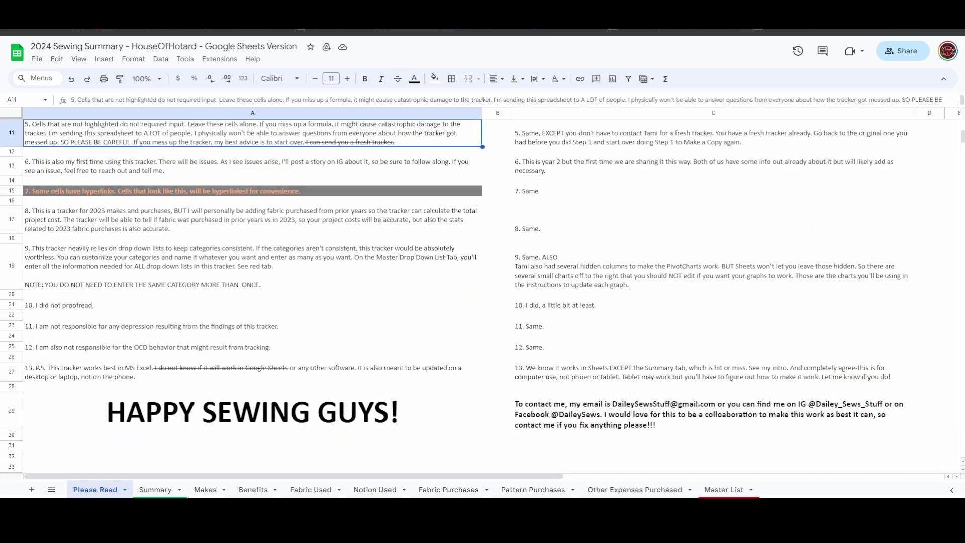
left_click(252, 372)
scroll(253, 297, "up", 4)
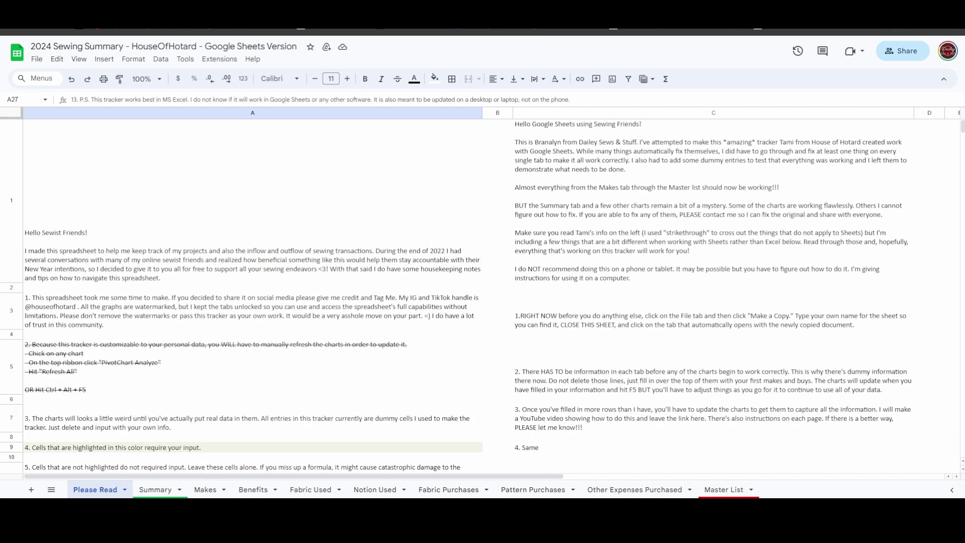
left_click(713, 200)
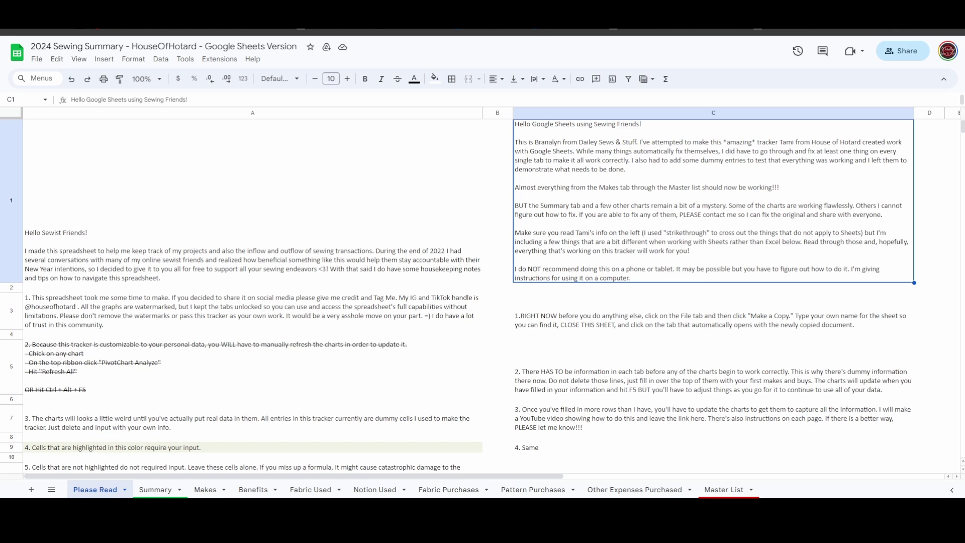
left_click(252, 310)
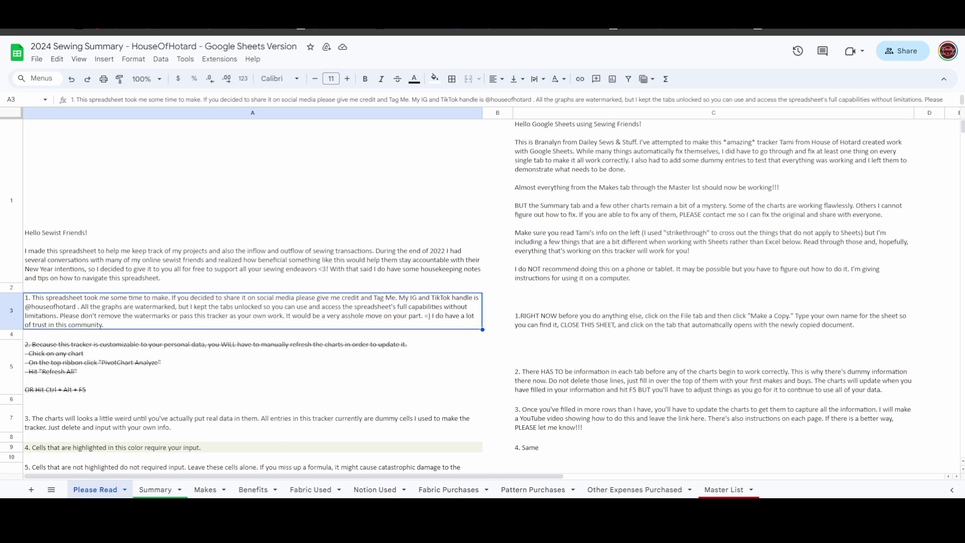
left_click(713, 310)
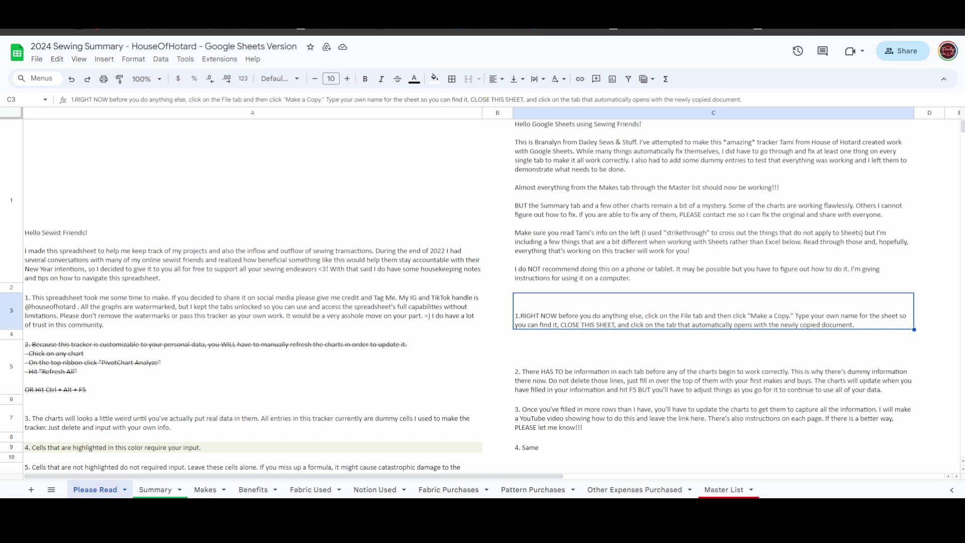
Make a copy of the spreadsheet named "DSS 2024 Sewing Summary - HouseOfHotard - Google Sheets Version" in My Drive.
left_click(36, 59)
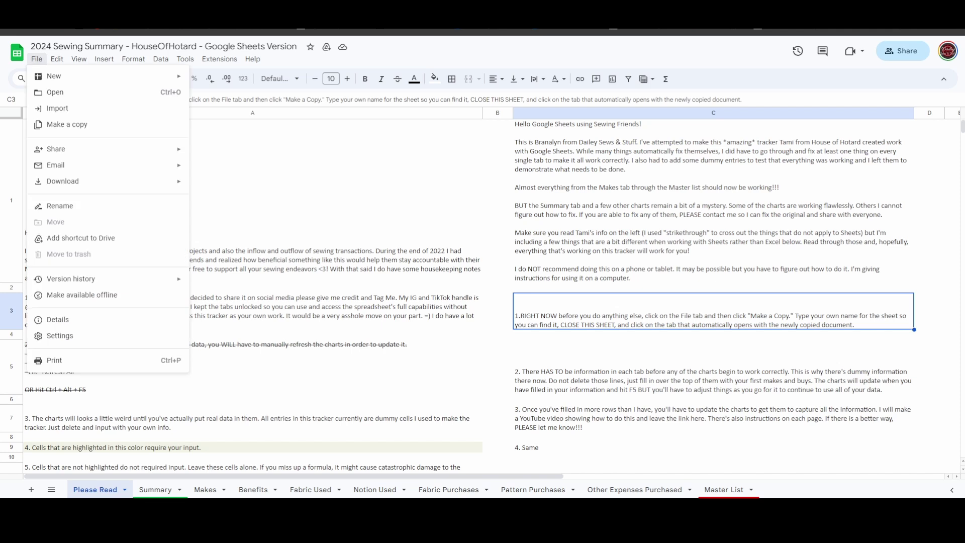
key("Down")
key("Down")
key("Down")
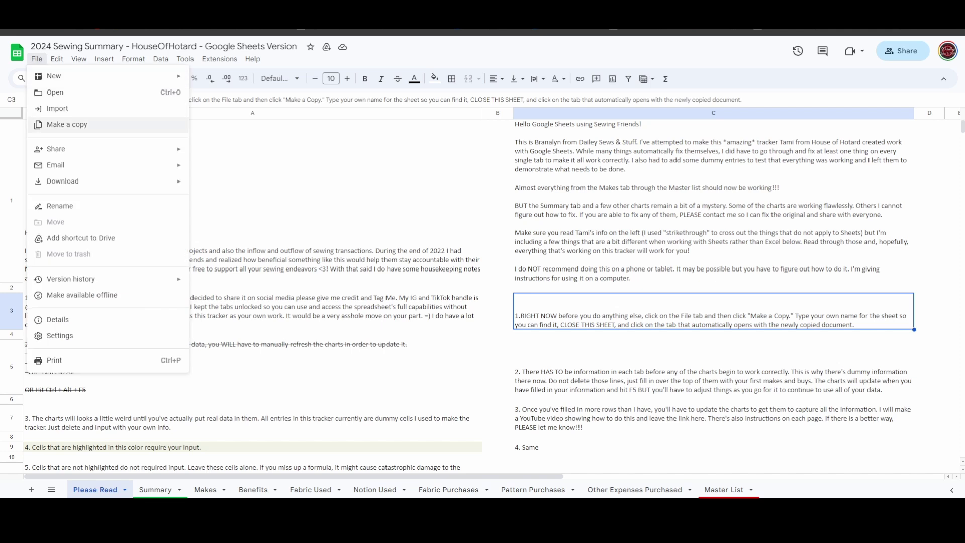
key("Return")
key("Home")
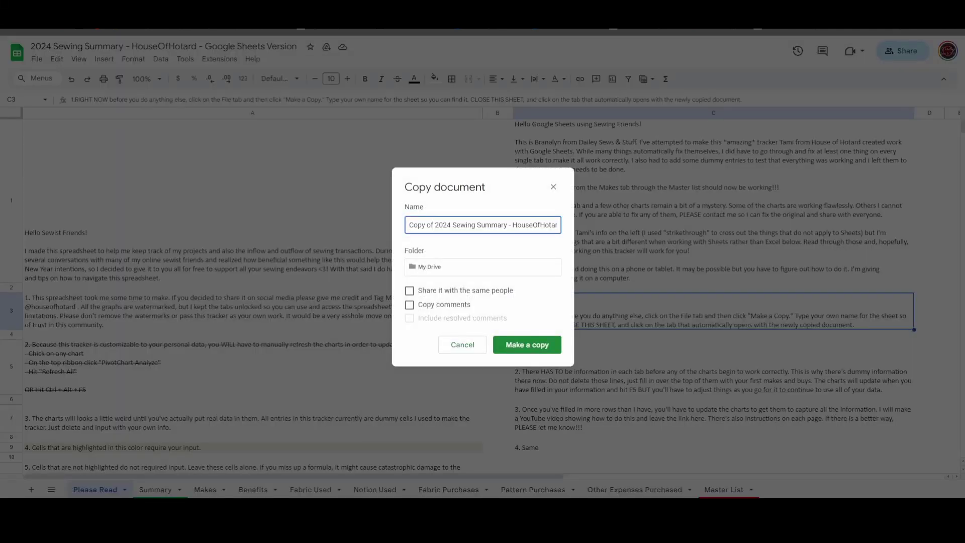
key("ctrl+shift+Right")
key("ctrl+shift+Right")
type("DSS")
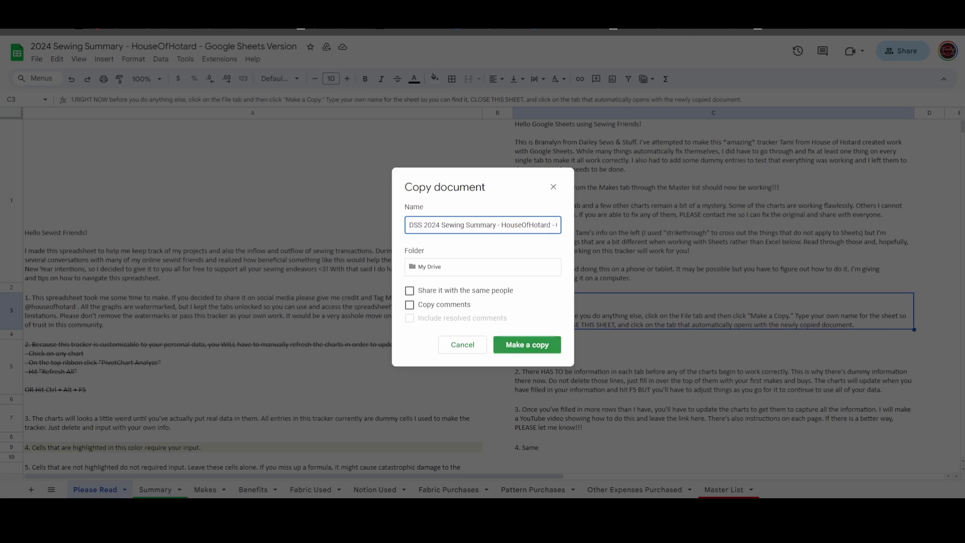
key("Return")
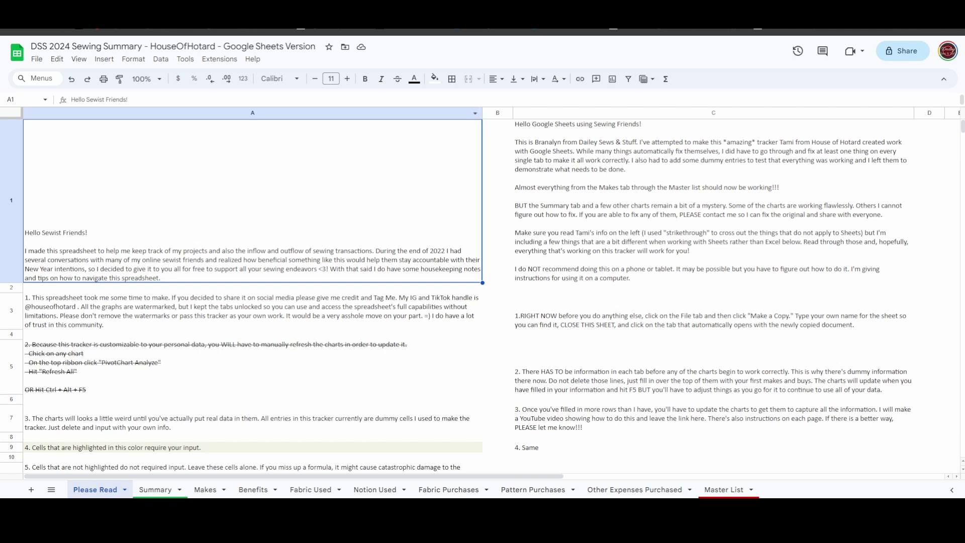
Compare the original spreadsheet with the new copy and check the copy's title.
key("ctrl+shift+Tab")
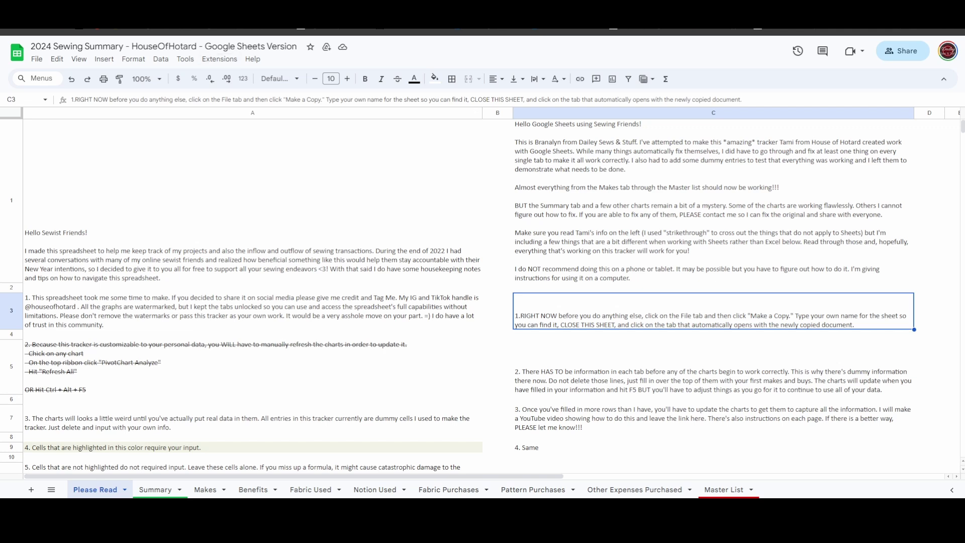
key("ctrl+Tab")
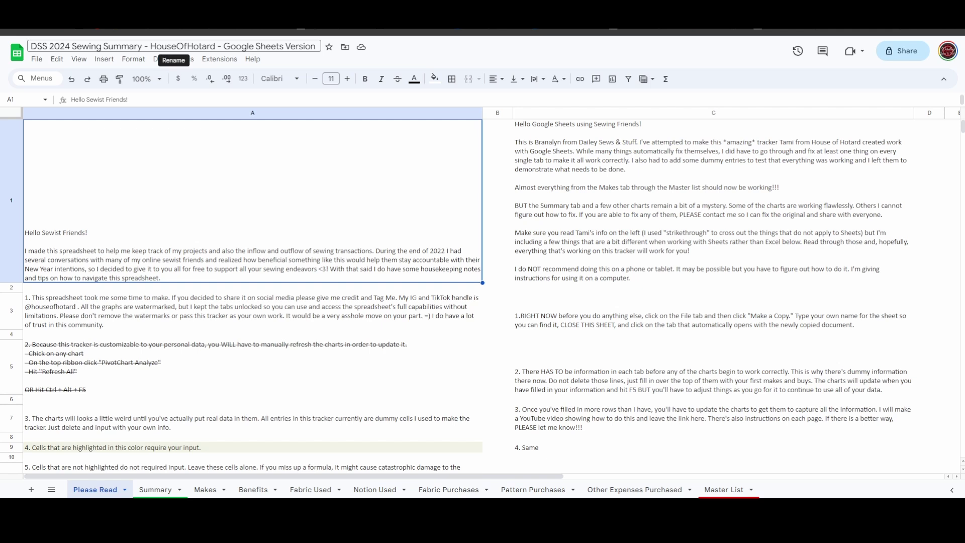
left_click(48, 46)
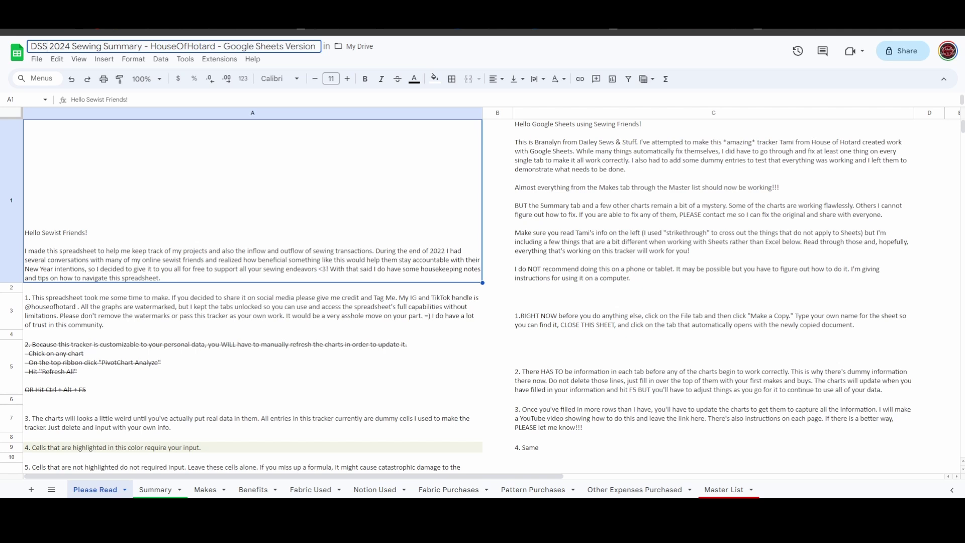
left_click(253, 310)
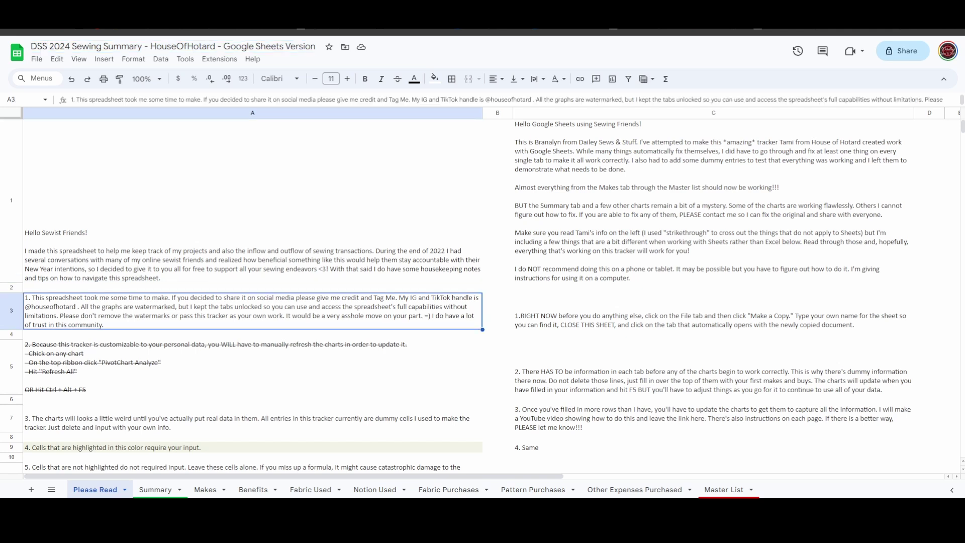
Review notes 1 to 9 of the Google Sheets instructions in column C of the copy's Please Read sheet.
left_click(714, 310)
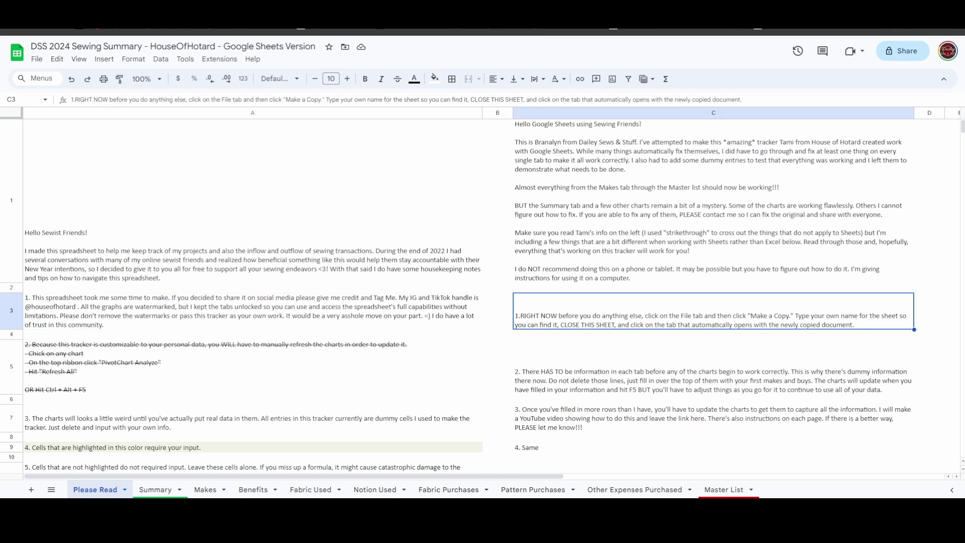
left_click(713, 367)
left_click(252, 366)
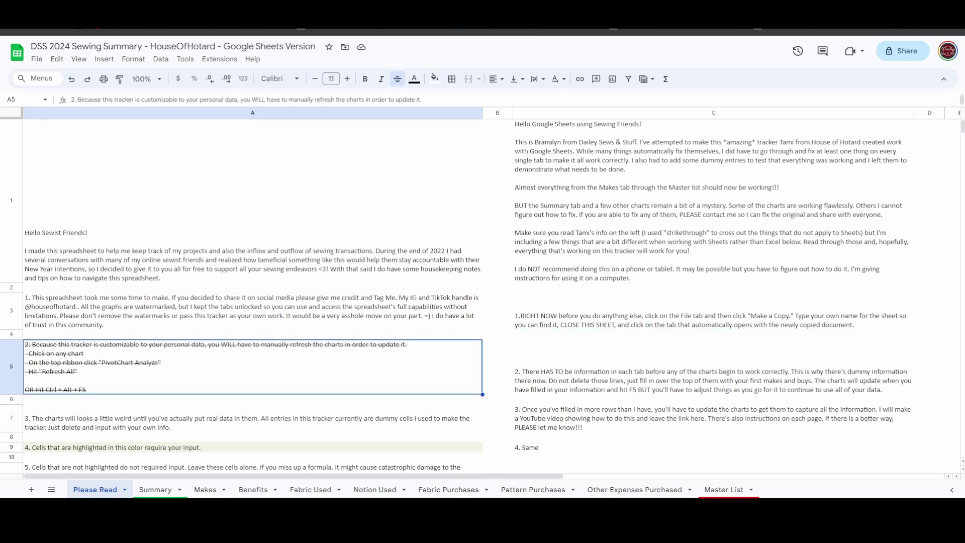
left_click(713, 366)
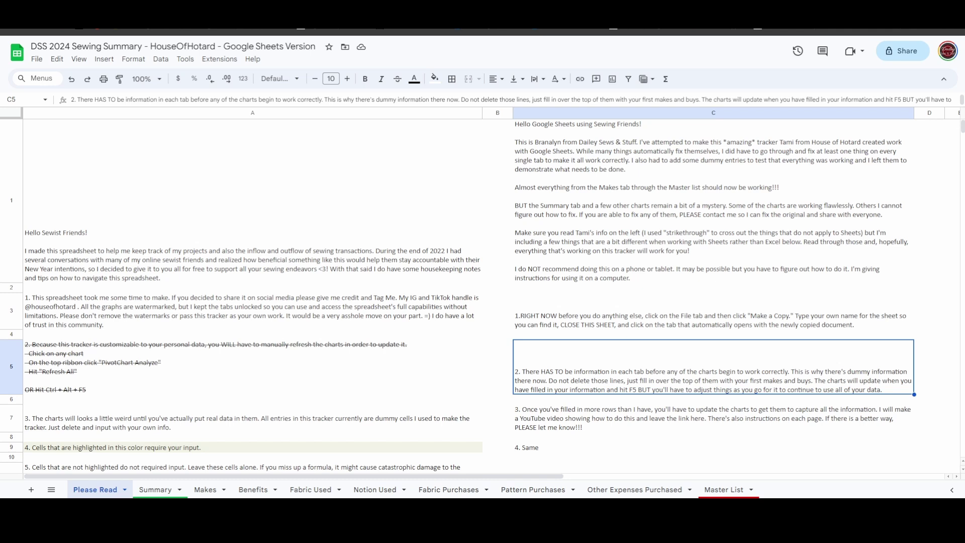
scroll(483, 297, "down", 5)
scroll(482, 296, "up", 1)
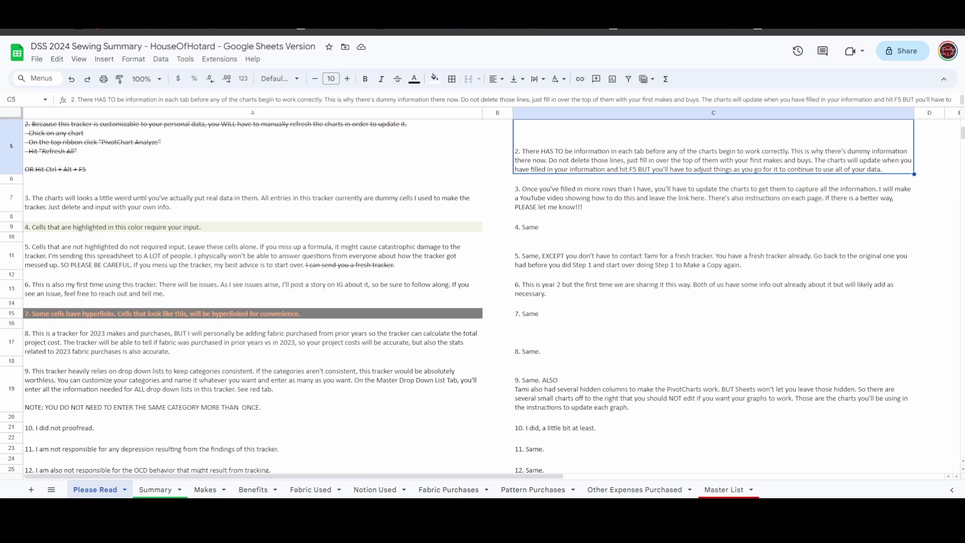
left_click(714, 197)
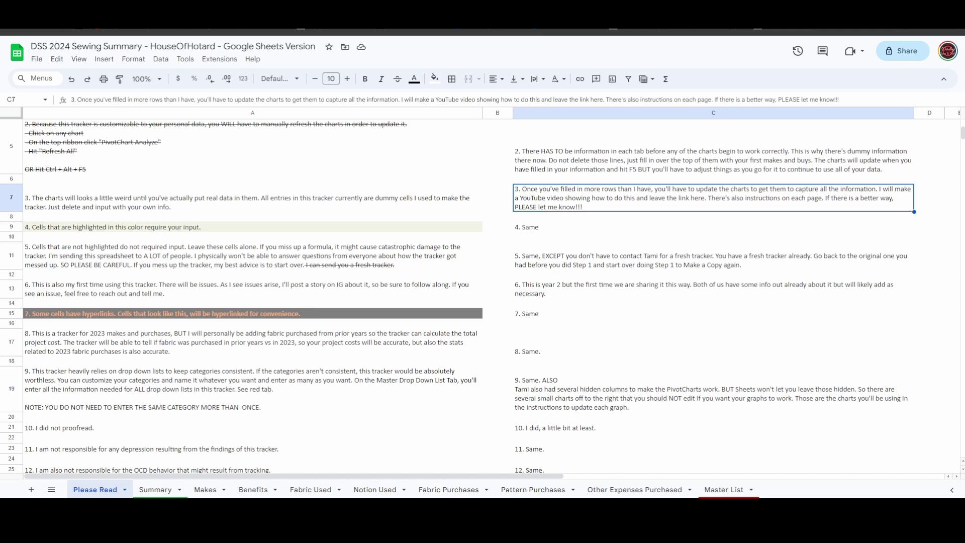
left_click(713, 226)
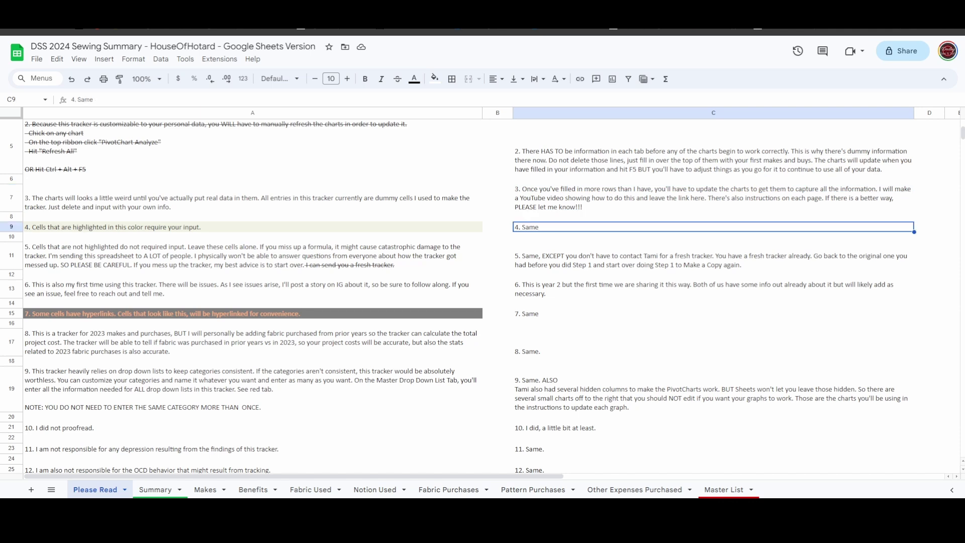
left_click(713, 255)
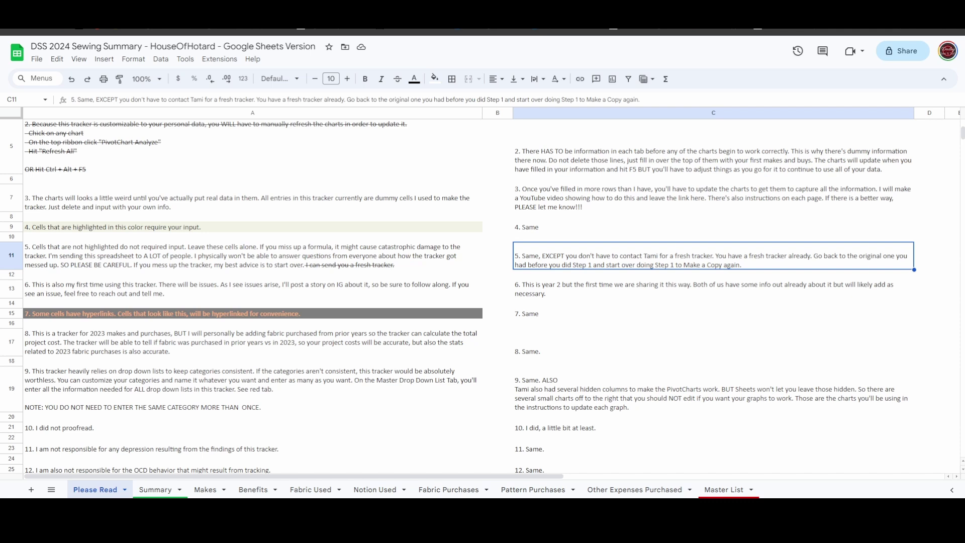
left_click(713, 288)
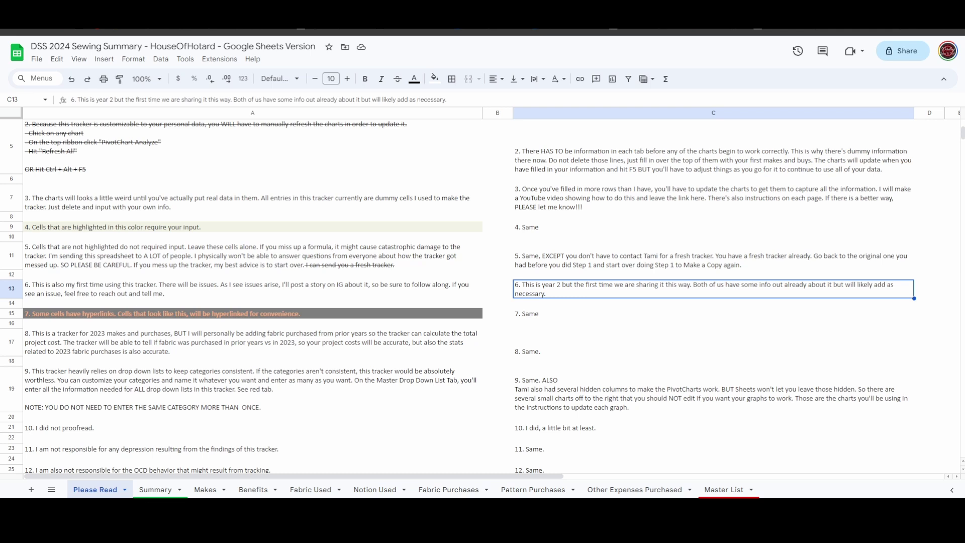
left_click(713, 313)
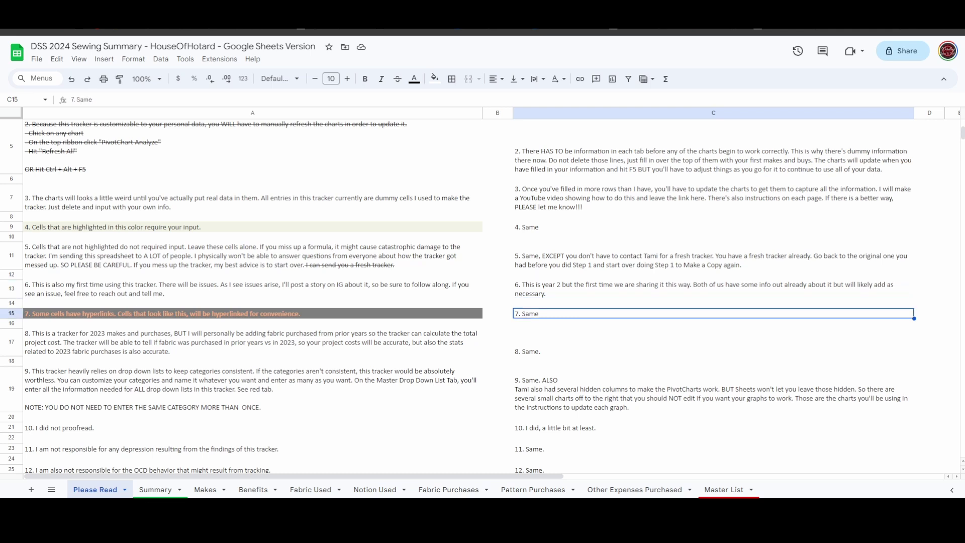
left_click(713, 360)
left_click(713, 388)
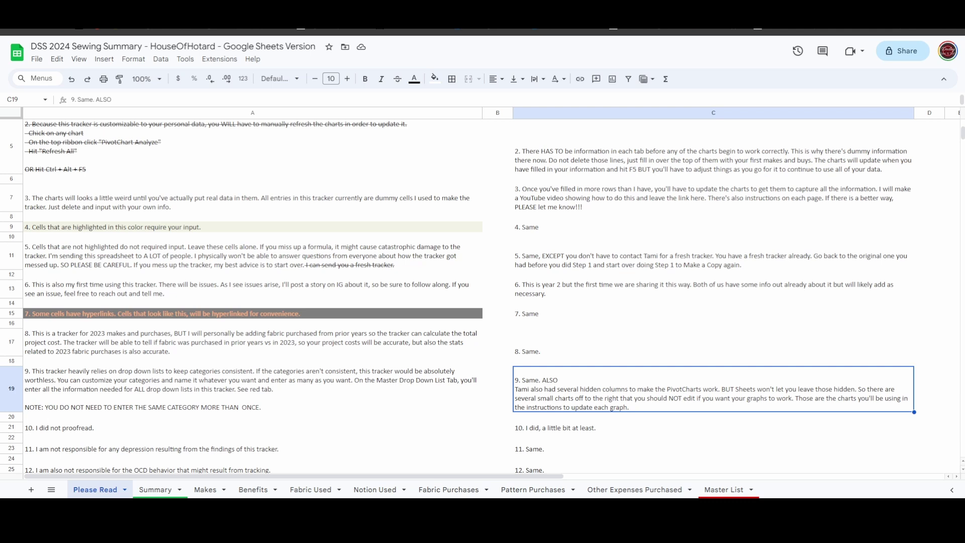
Review notes 10 to 13 and the closing contact note in column C of the Please Read sheet.
scroll(482, 297, "down", 3)
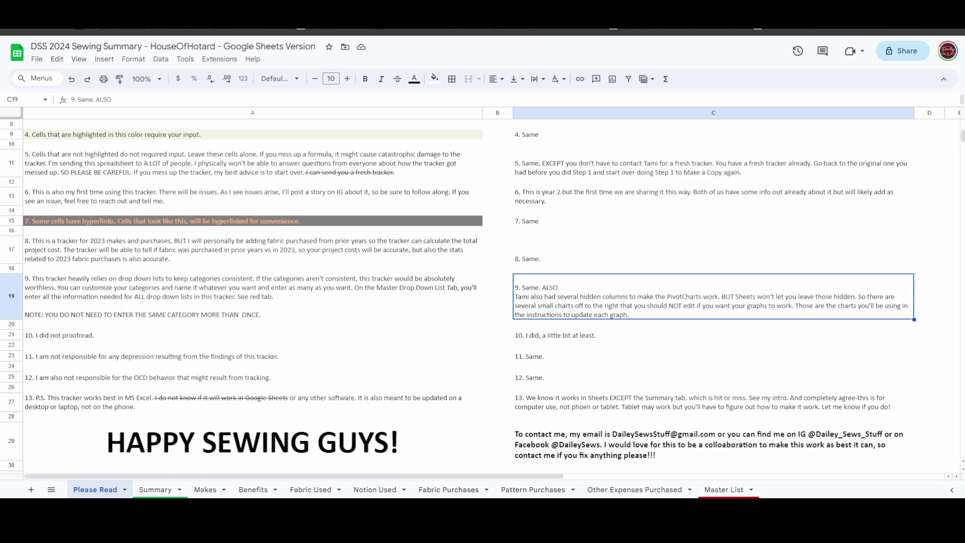
left_click(713, 334)
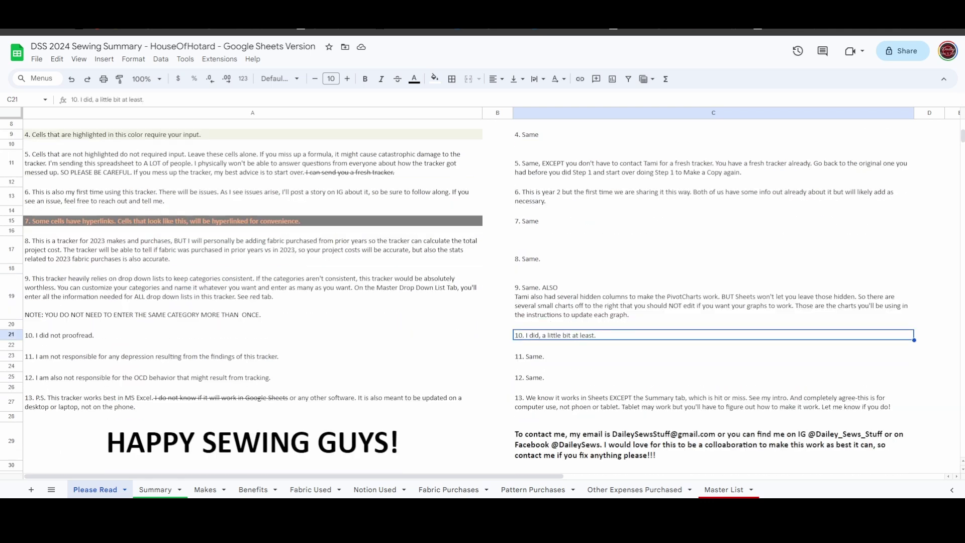
left_click(712, 356)
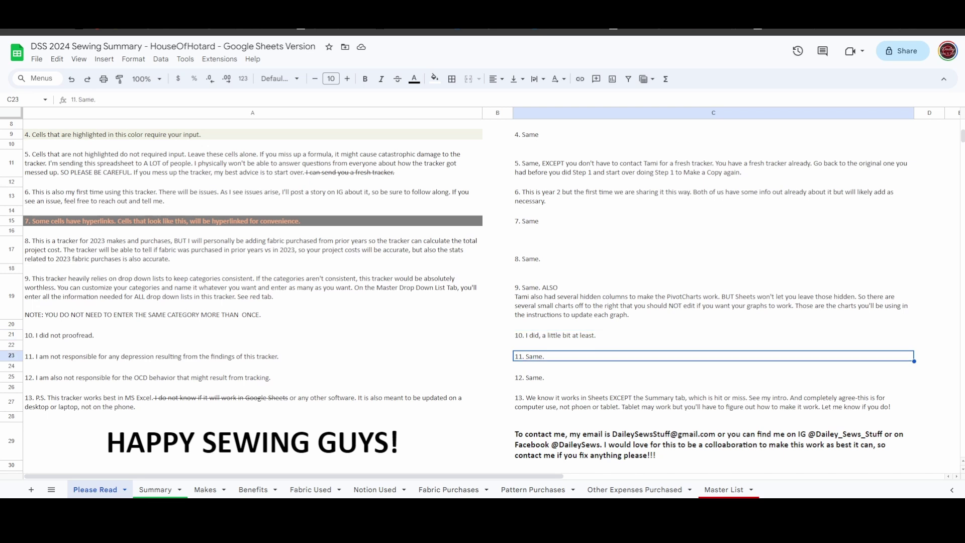
left_click(713, 377)
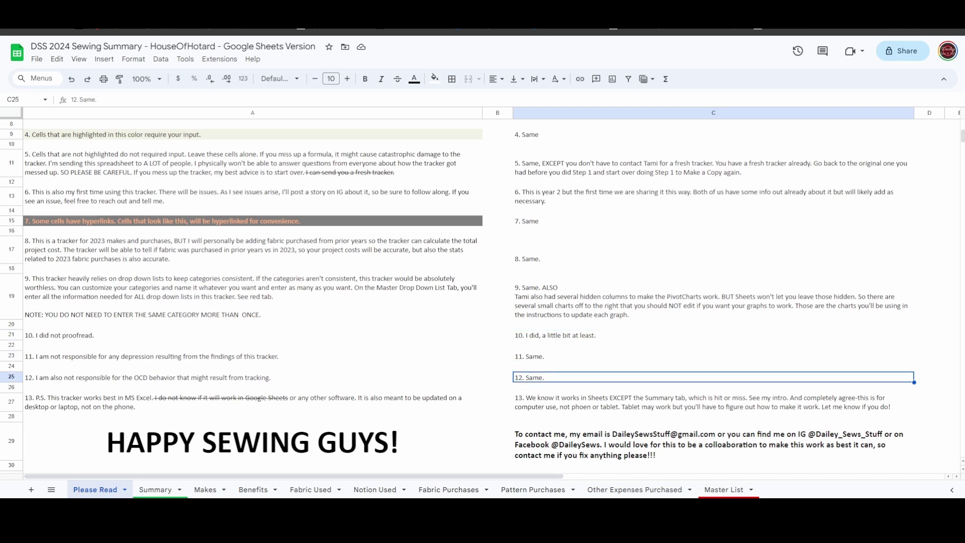
left_click(713, 416)
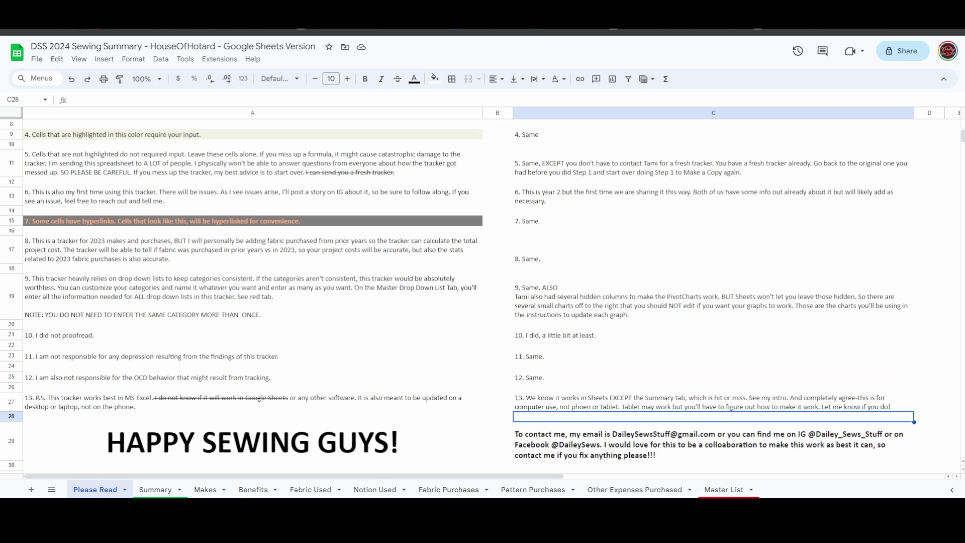
left_click(713, 401)
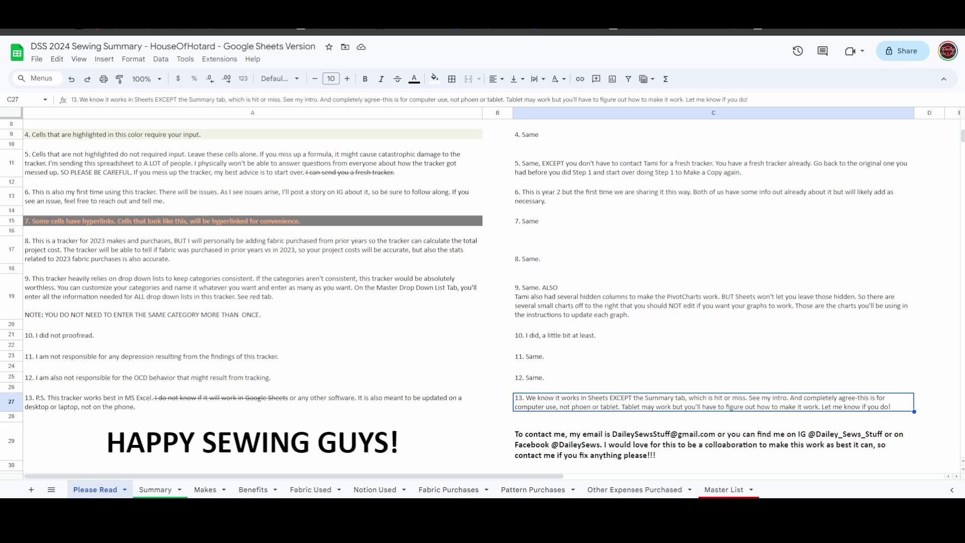
scroll(469, 297, "down", 1)
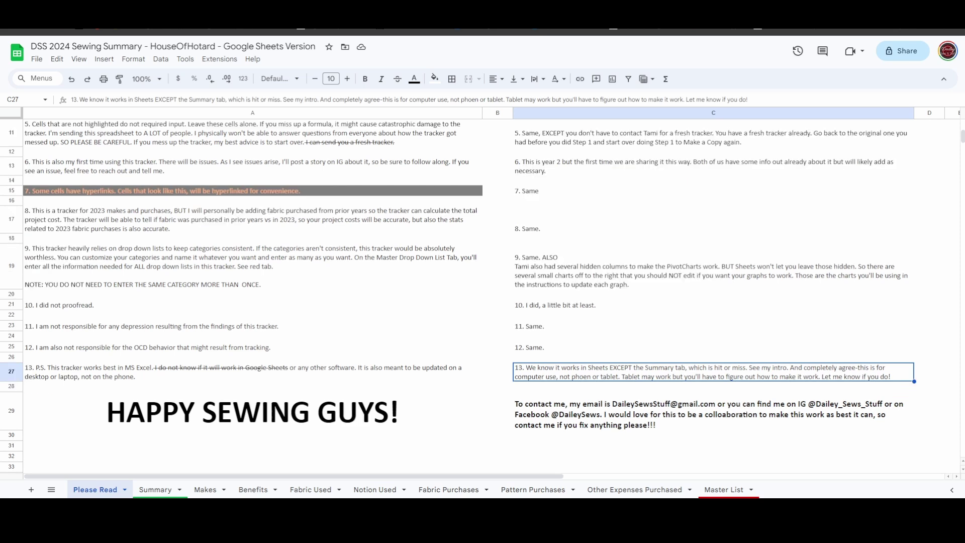
left_click(713, 410)
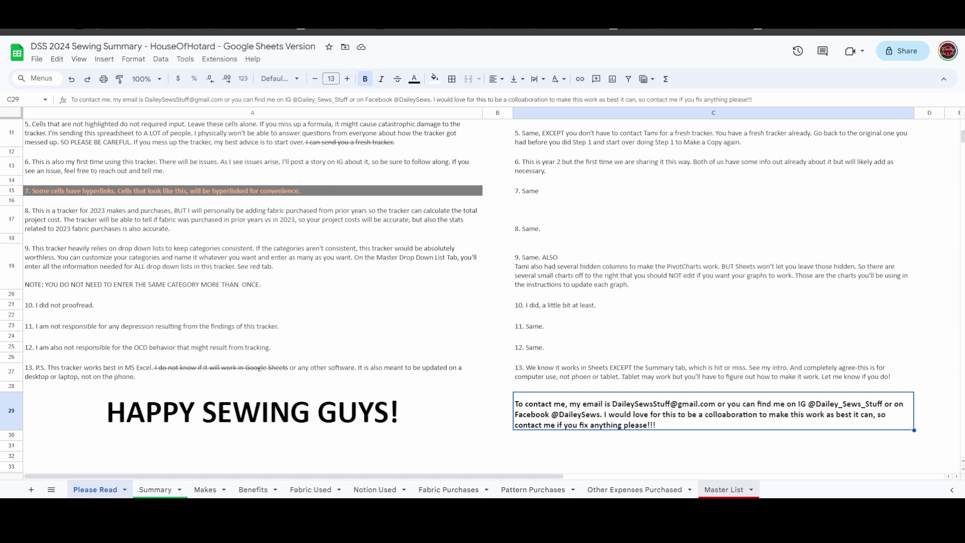
Examine the entry instructions and lists for pattern and fabric categories in columns A to E of the Master List sheet.
left_click(724, 490)
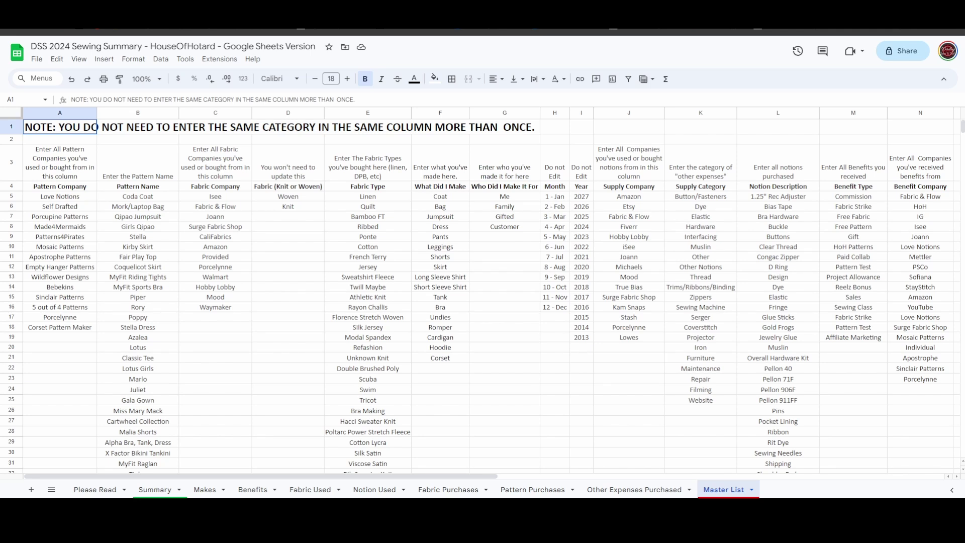
left_click(59, 337)
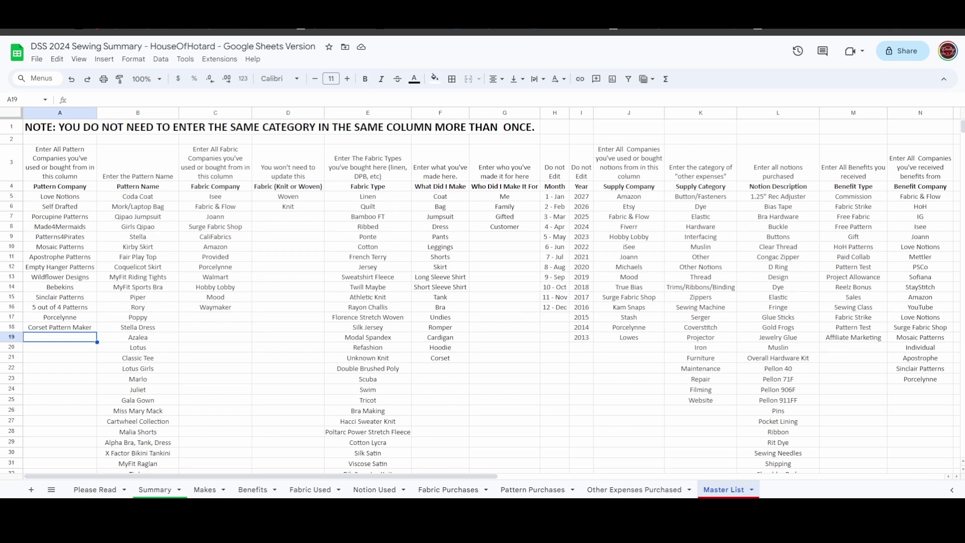
scroll(476, 297, "down", 1)
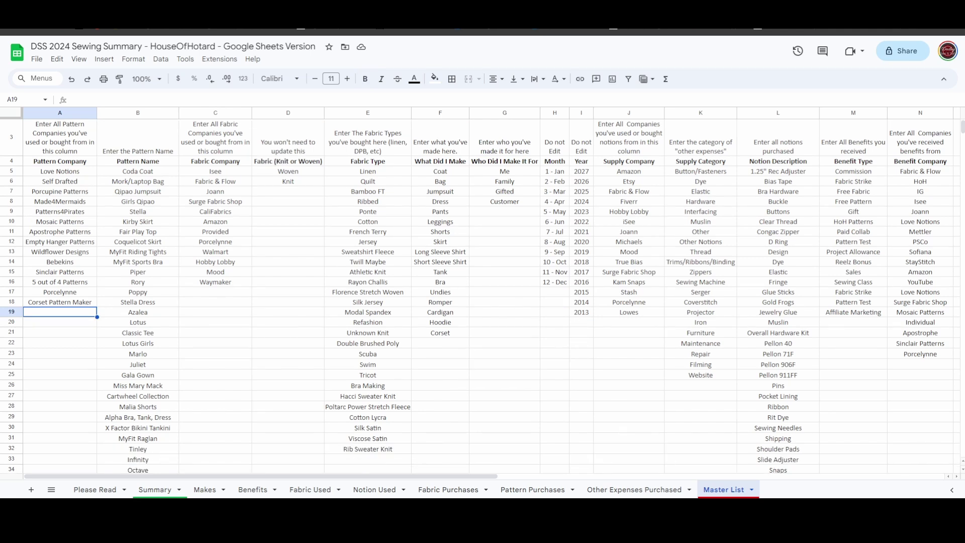
left_click(137, 364)
left_click(215, 291)
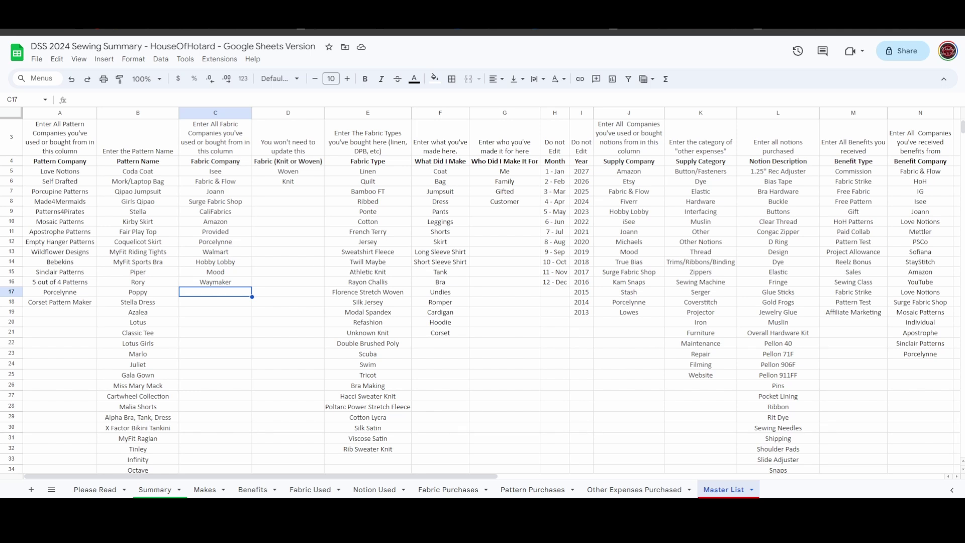
left_click(288, 191)
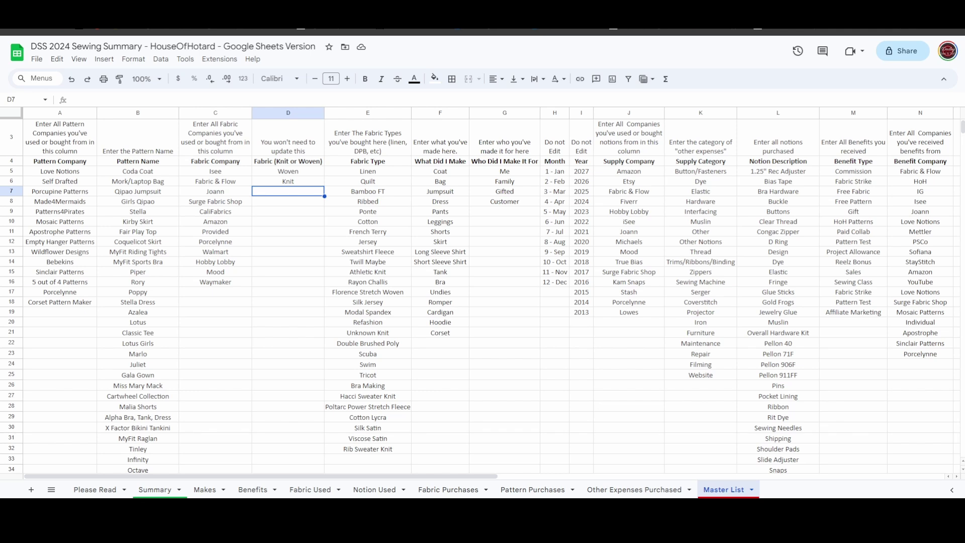
left_click(288, 138)
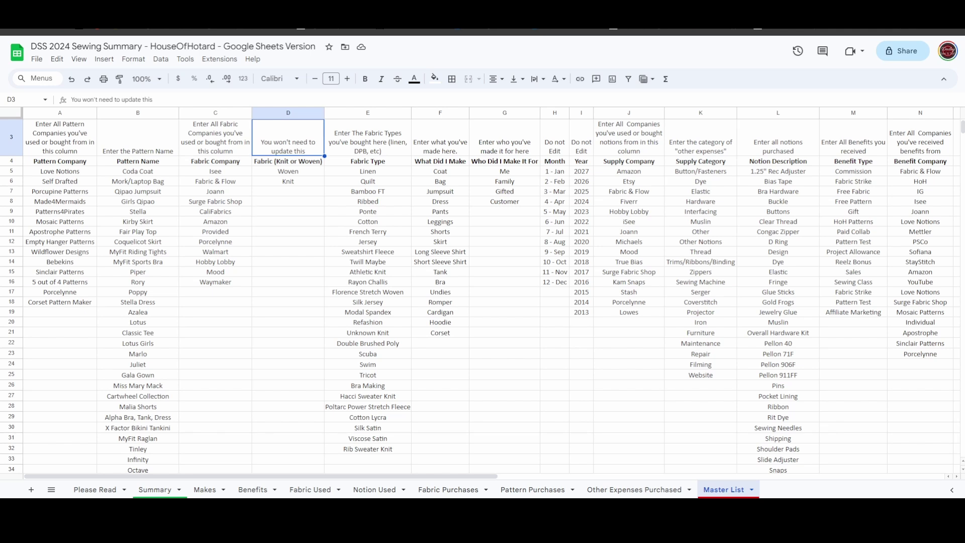
left_click(368, 138)
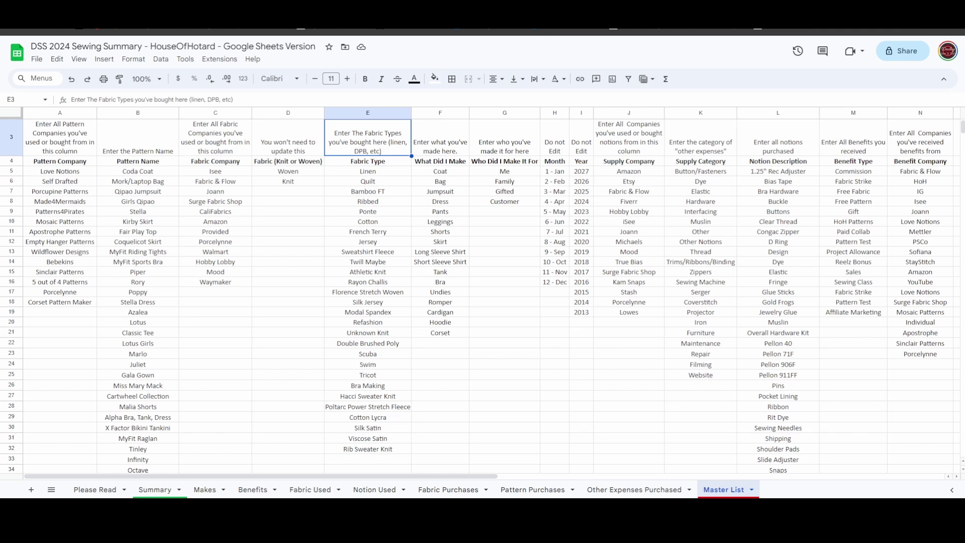
Go through the Master List columns from Pattern Company to Year, checking which ones are customizable and which must not be edited.
left_click(60, 252)
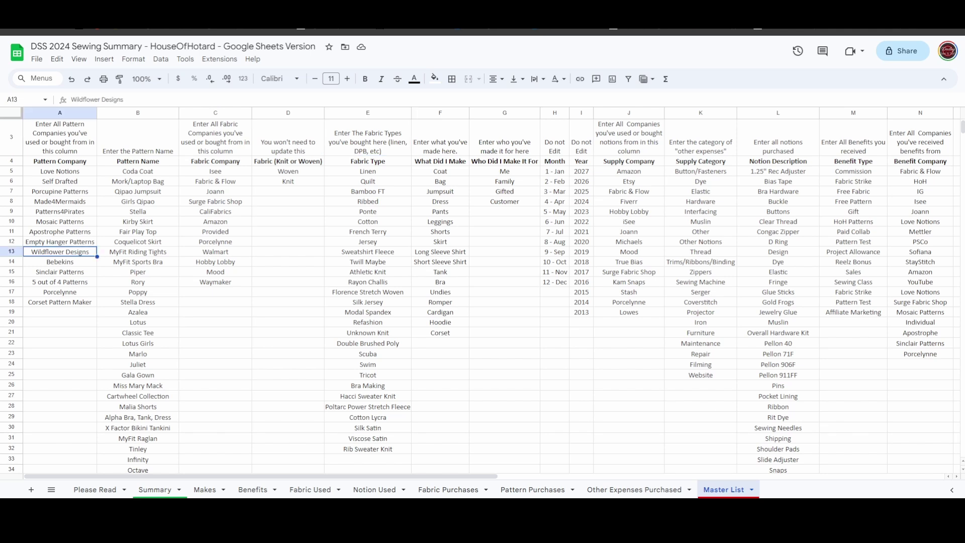
left_click(59, 112)
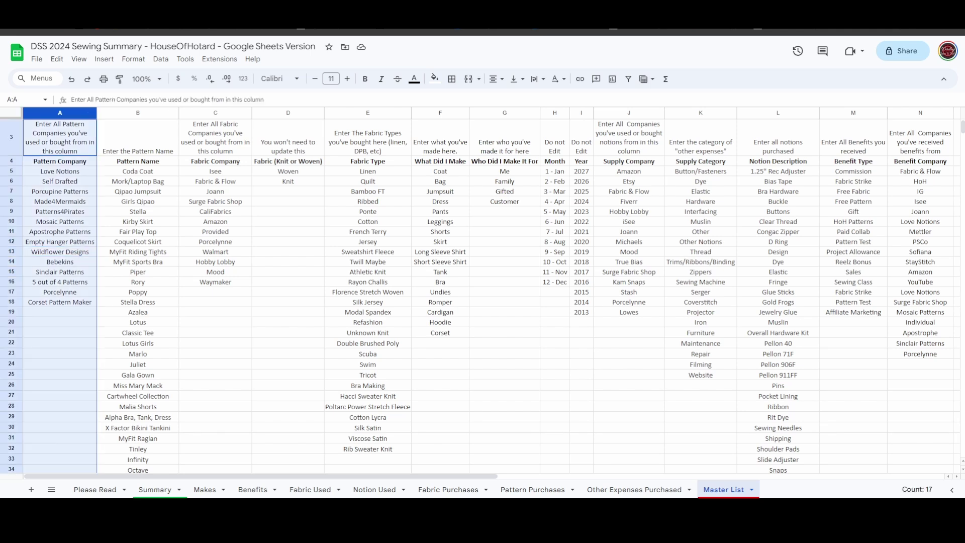
left_click(138, 113)
left_click(215, 112)
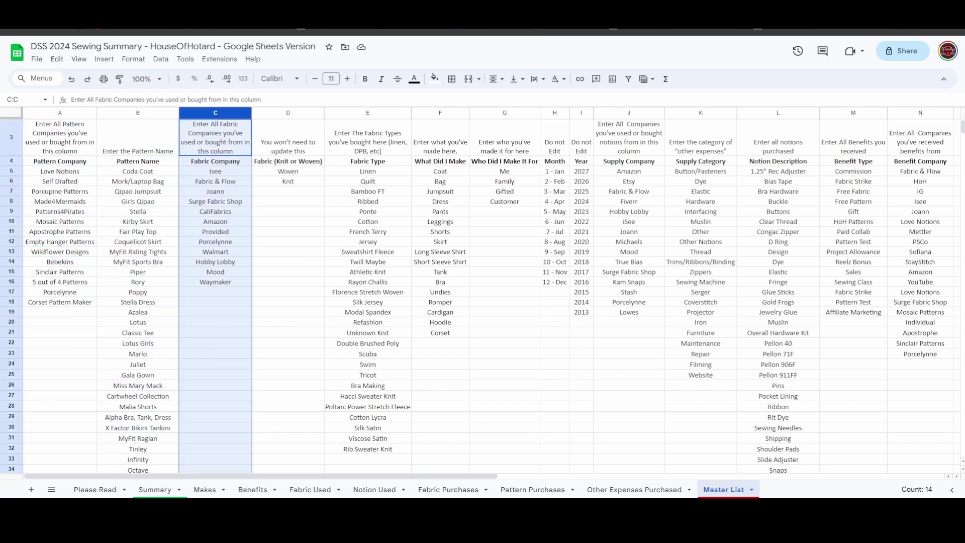
left_click(367, 112)
left_click(440, 112)
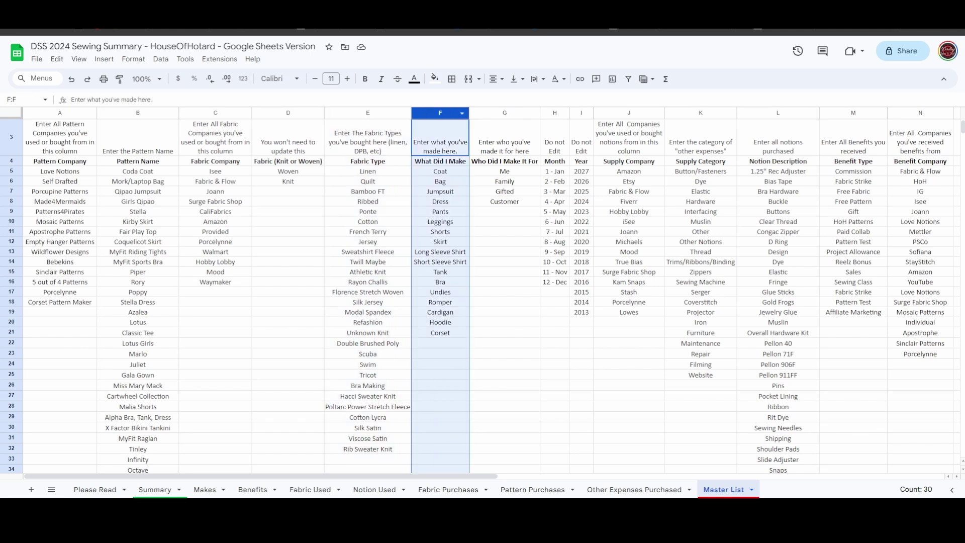
left_click(504, 112)
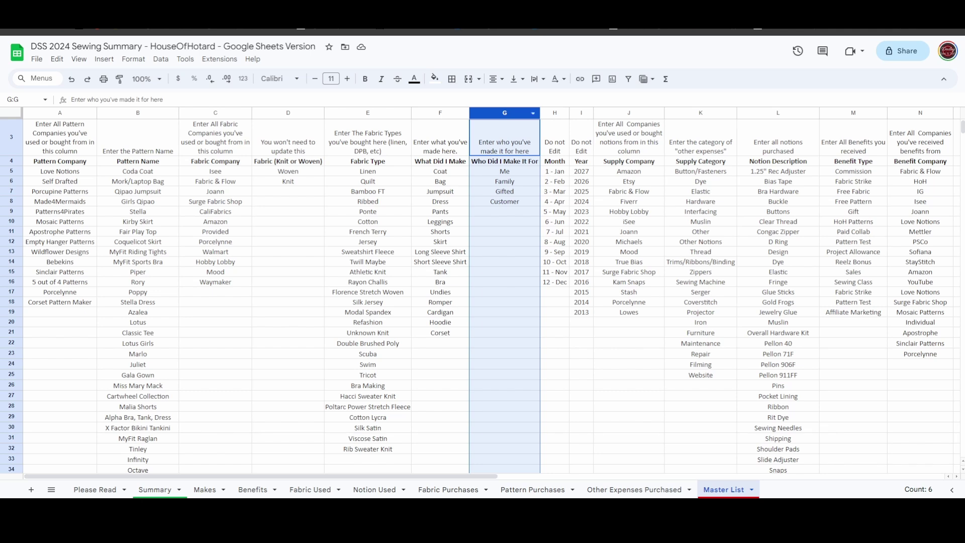
left_click(555, 112)
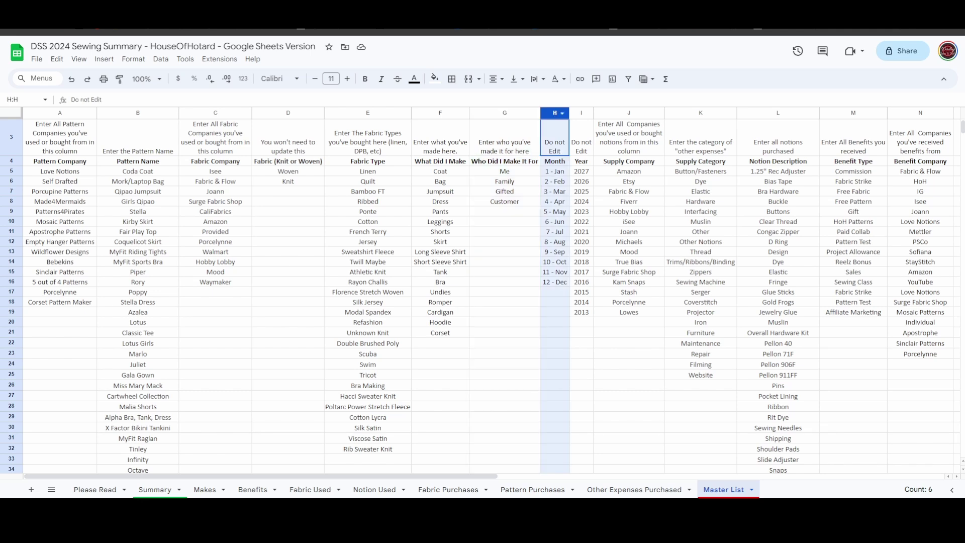
left_click(581, 112)
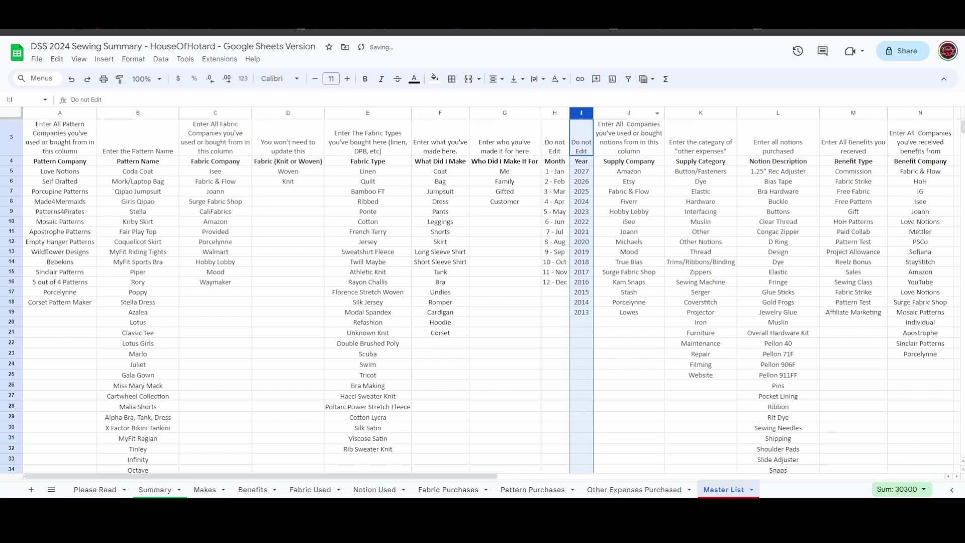
Review the supply, notion and benefit columns J to N of the Master List sheet.
left_click(628, 112)
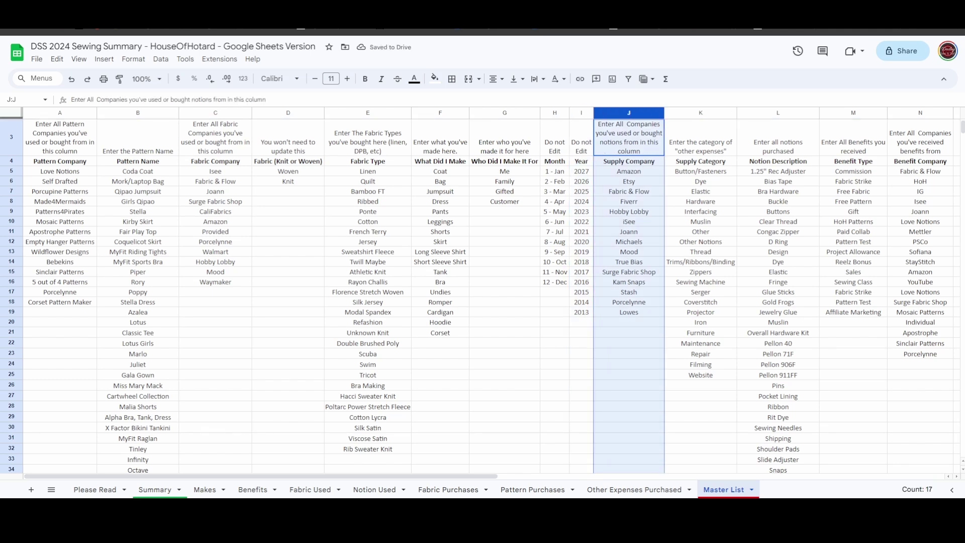
left_click(701, 112)
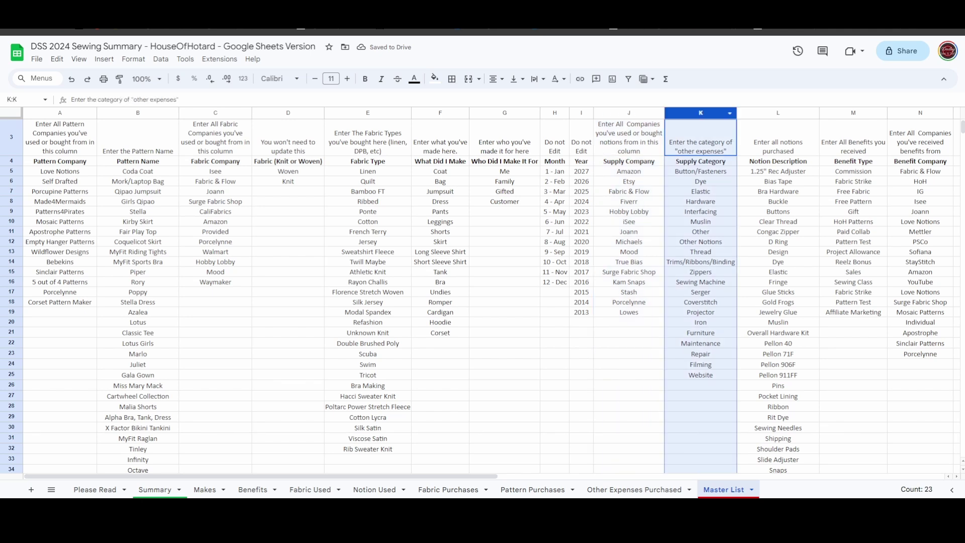
left_click(777, 112)
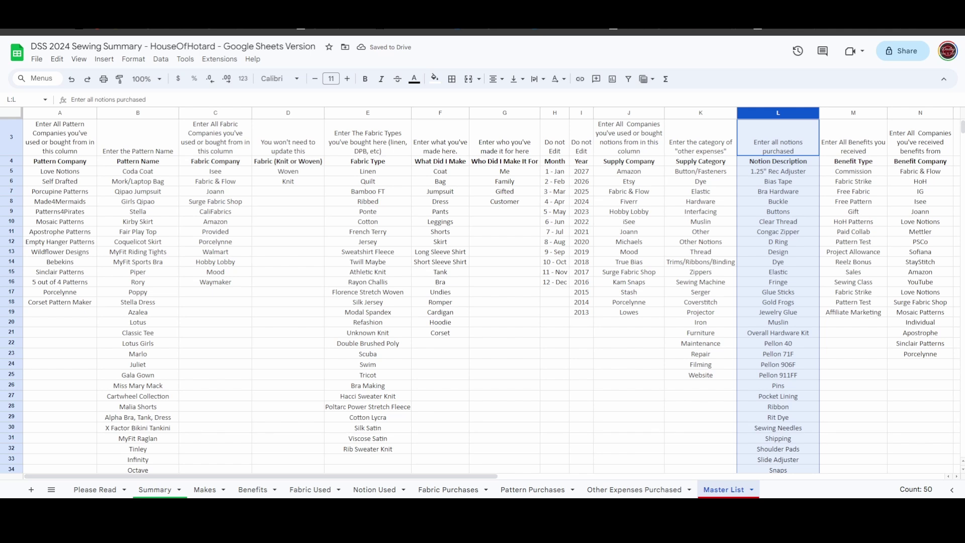
left_click(853, 112)
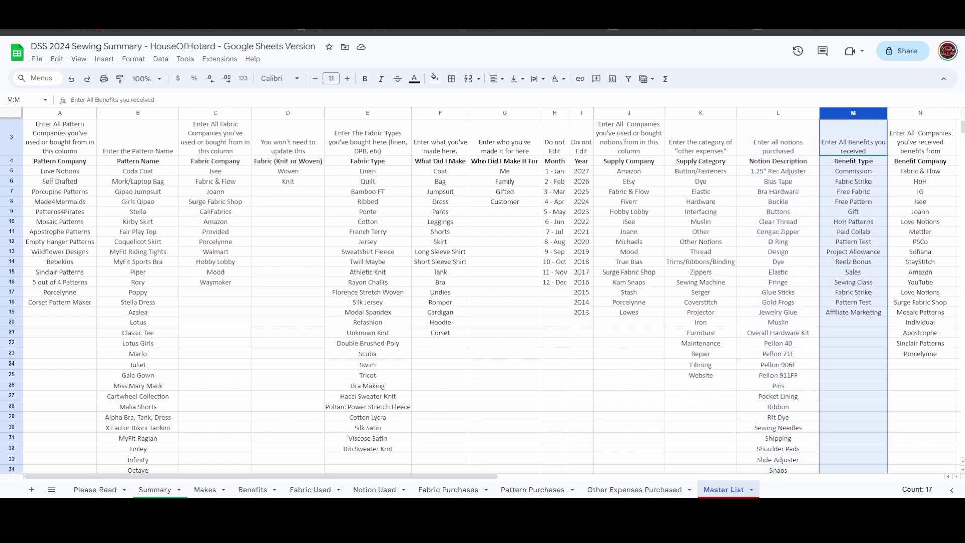
left_click(919, 112)
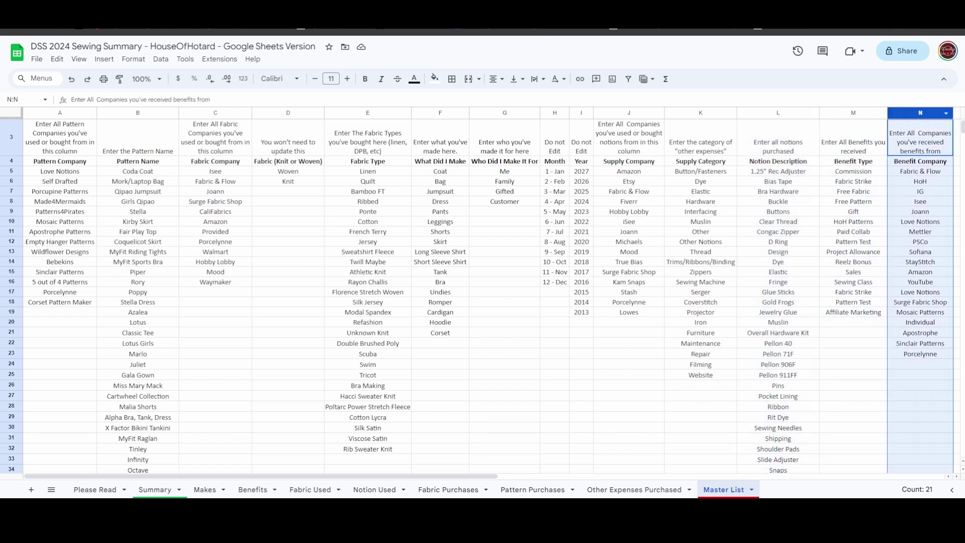
mouse_move(442, 476)
left_mouse_down()
mouse_move(491, 476)
mouse_move(443, 476)
left_mouse_up()
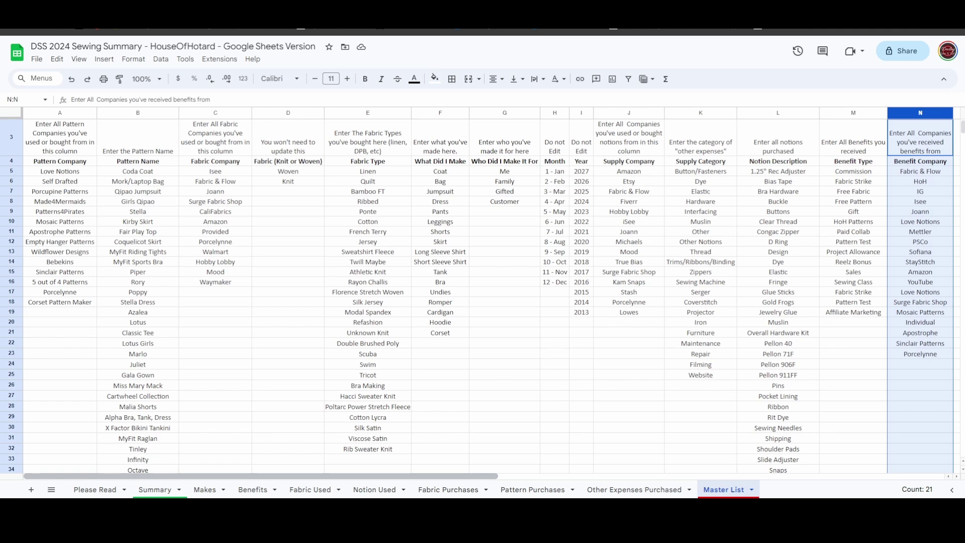
Add "Friend" as a new category in cell G9 of the Master List's "Who Did I Make It For" column.
scroll(477, 299, "up", 1)
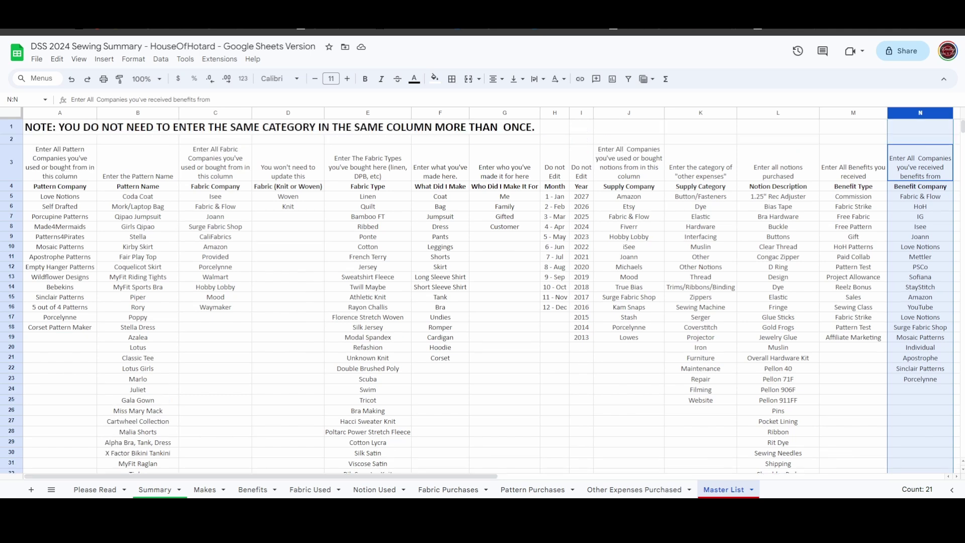
left_click(504, 236)
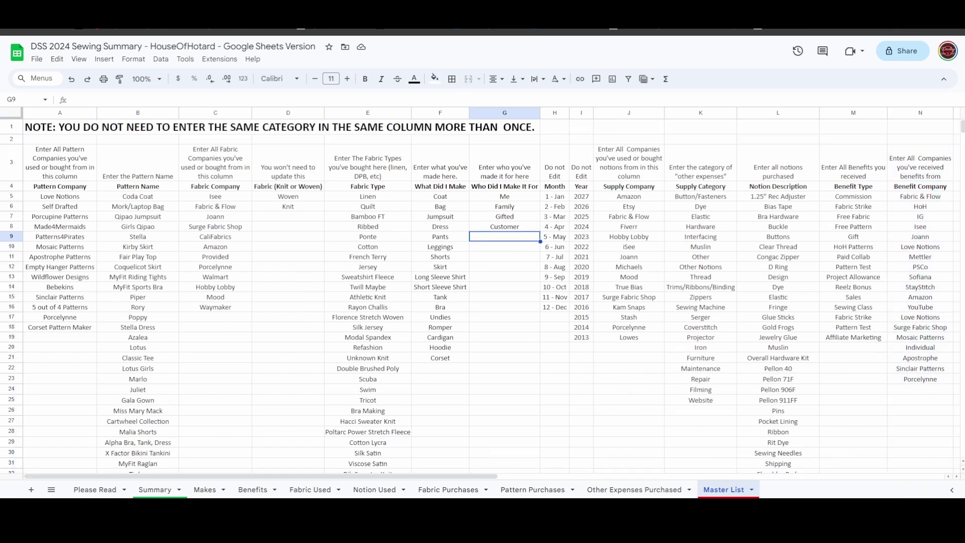
type("Fr")
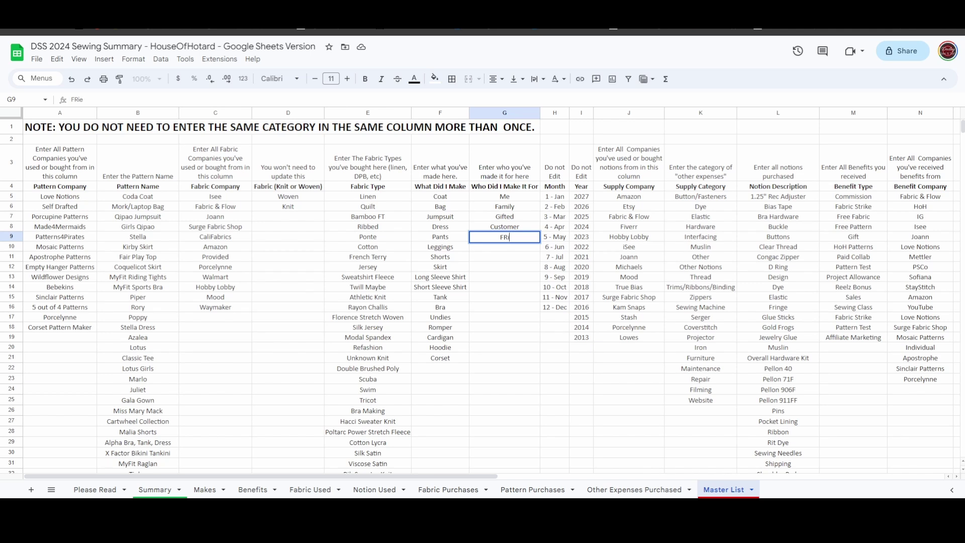
type("iend")
key("Return")
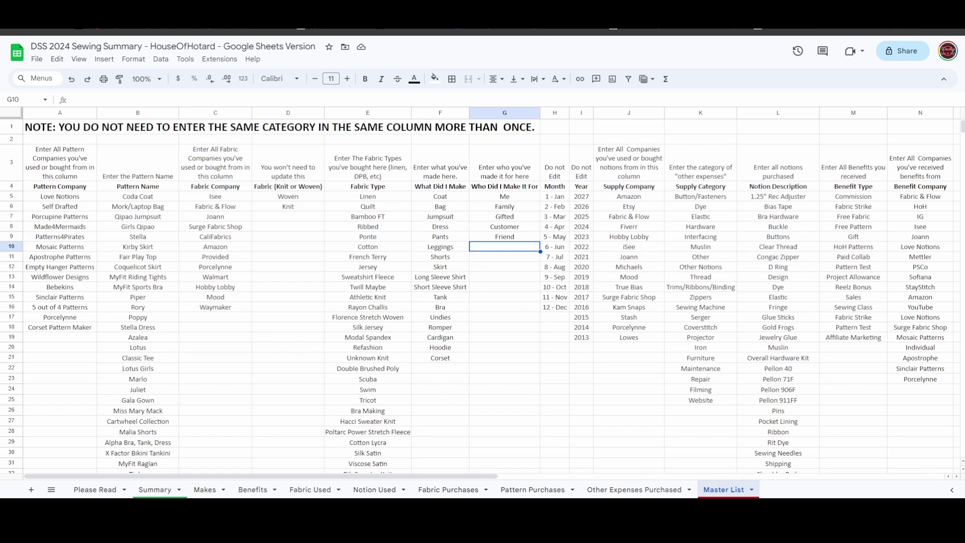
Set the supply company of notion 002 to Michaels on the Other Expenses Purchased sheet.
left_click(634, 490)
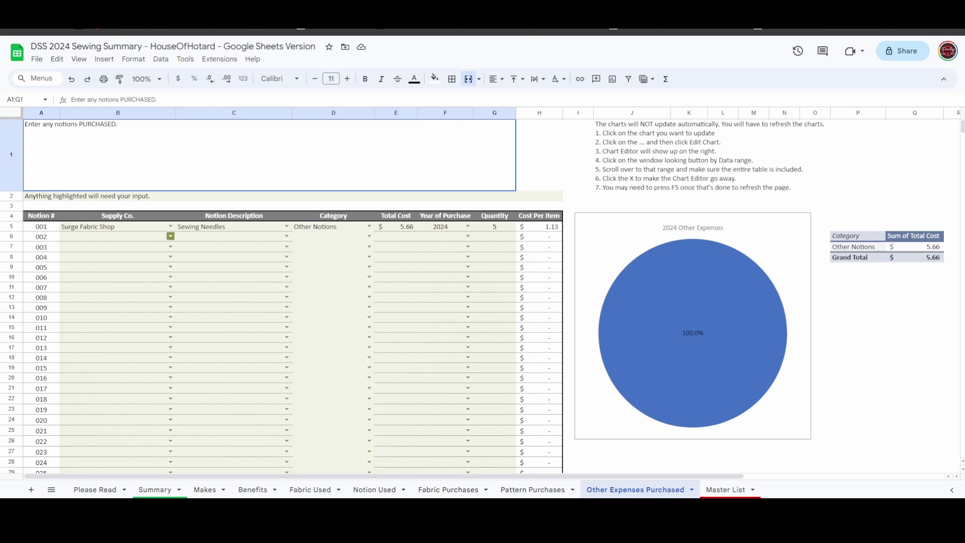
left_click(170, 236)
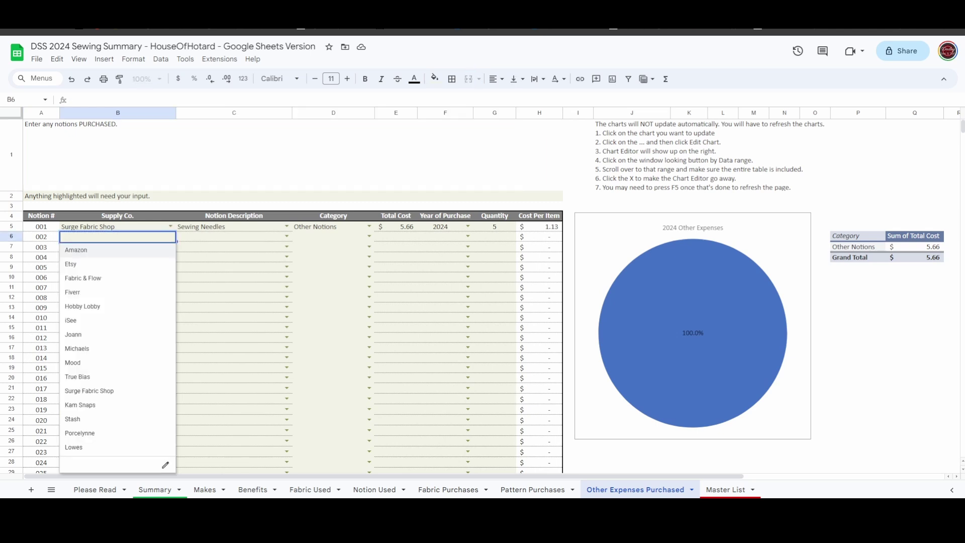
left_click(77, 349)
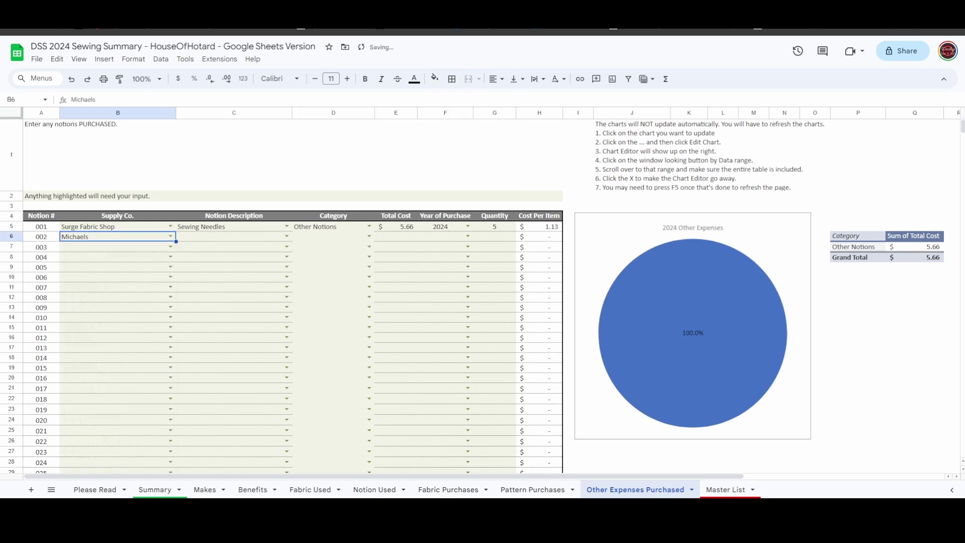
Set the source range of the Notion Description dropdown in C6 to 'Master List'!L5:L500 and apply the change to all matching dropdowns.
left_click(286, 236)
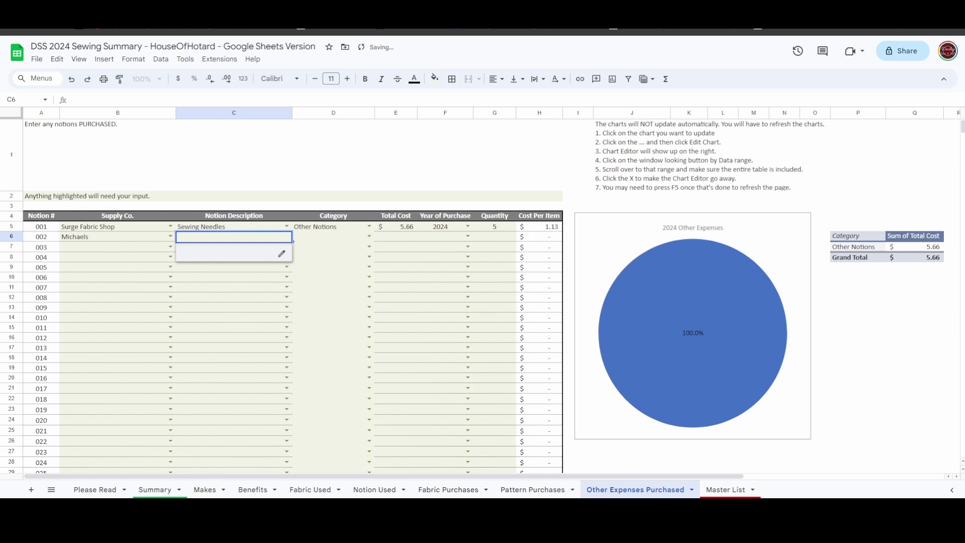
left_click(282, 253)
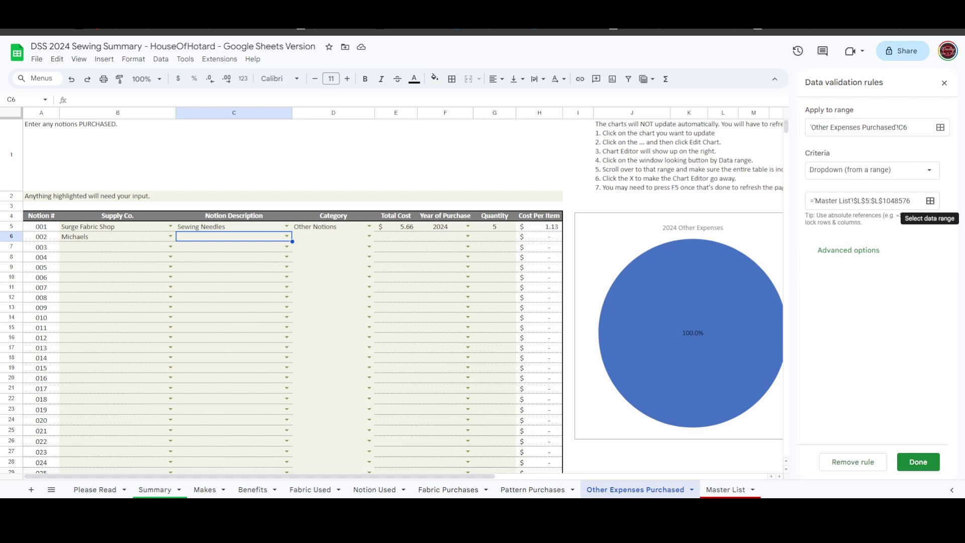
left_click(931, 200)
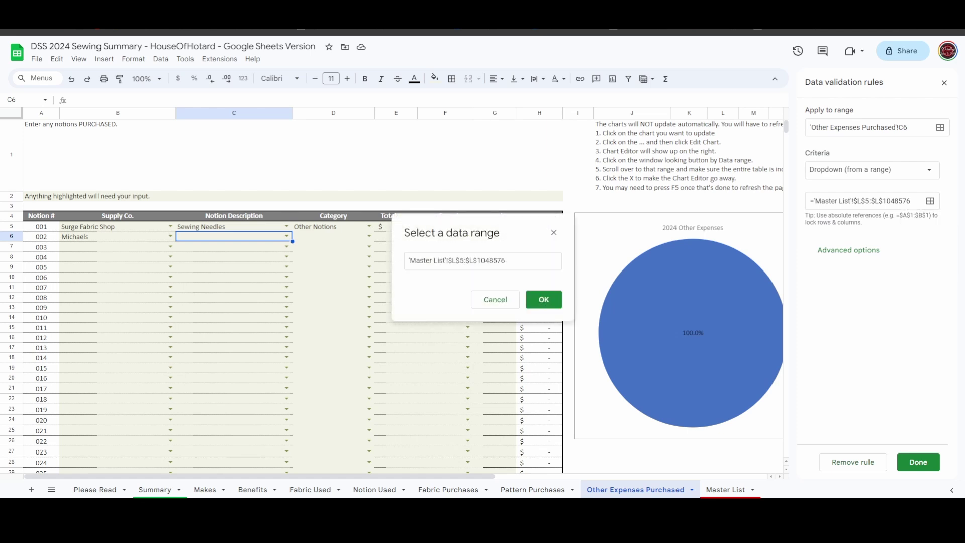
left_click(452, 260)
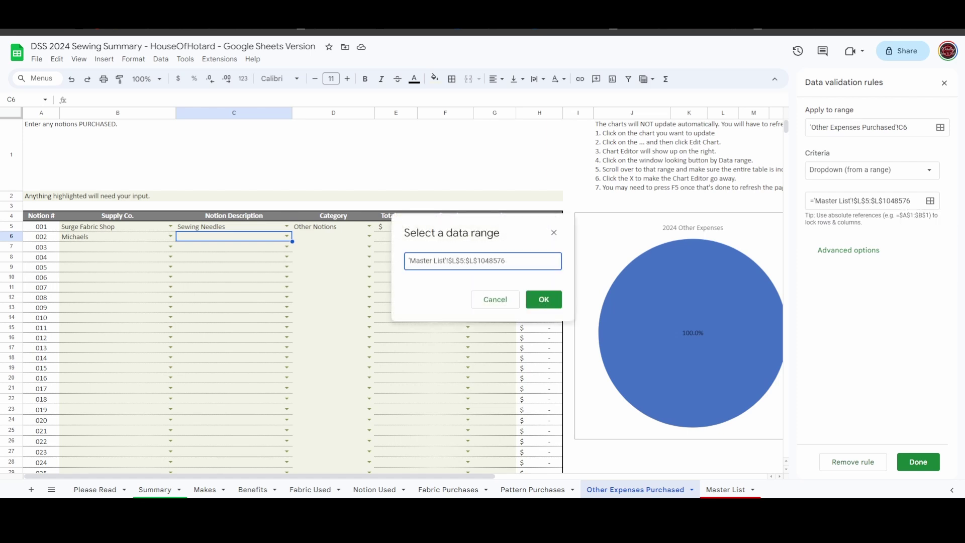
key("BackSpace")
key("Right")
key("Delete")
key("BackSpace")
key("Right")
key("shift+End")
type("500")
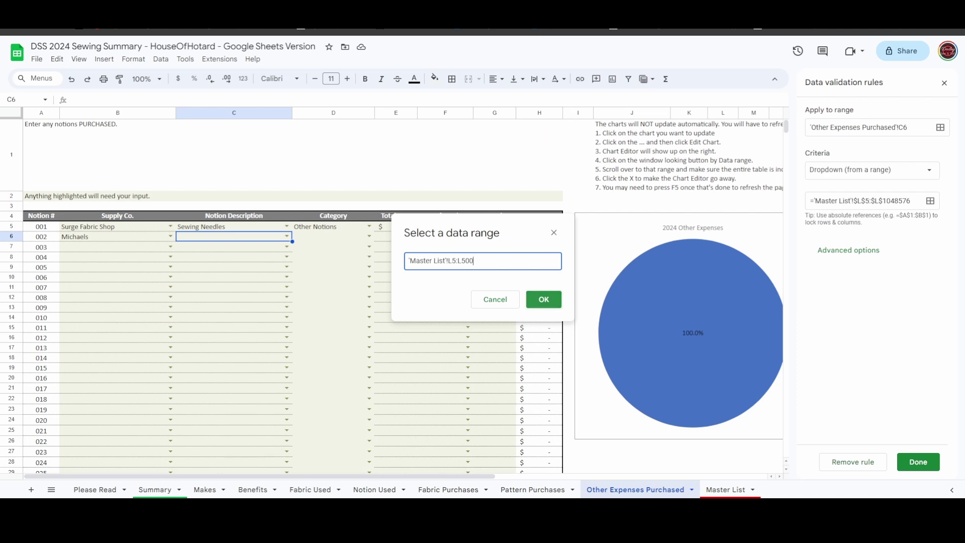
key("Return")
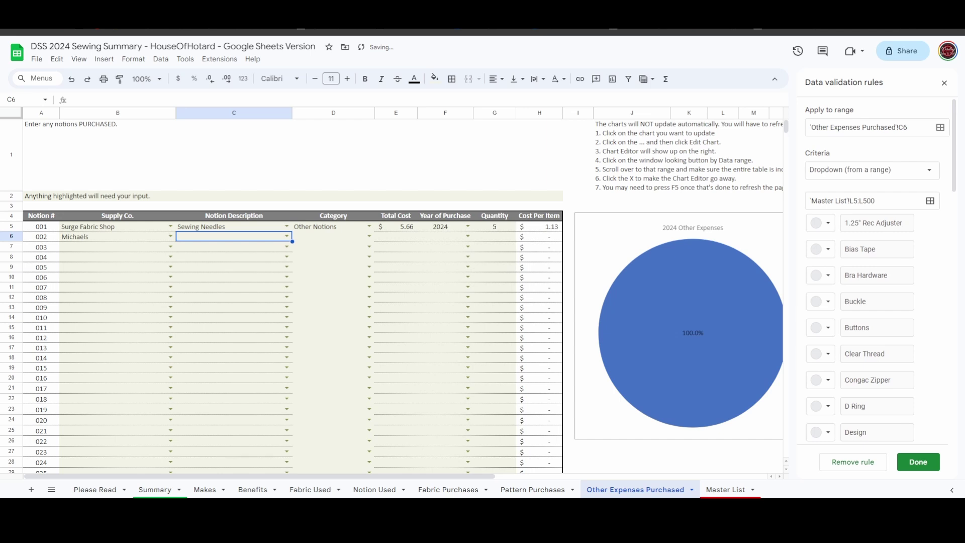
left_click(918, 462)
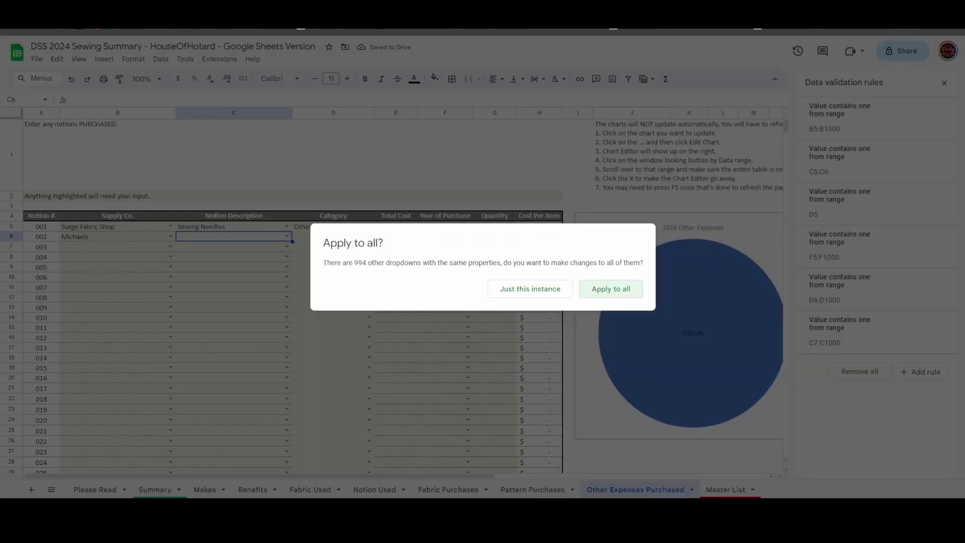
key("Return")
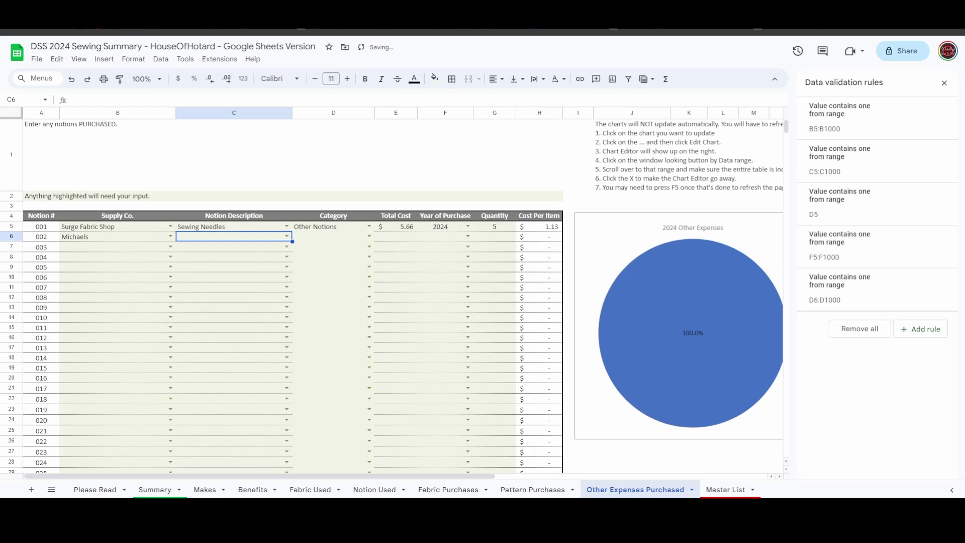
Set the notion description of notion 002 to Dye on the Other Expenses Purchased sheet.
left_click(286, 317)
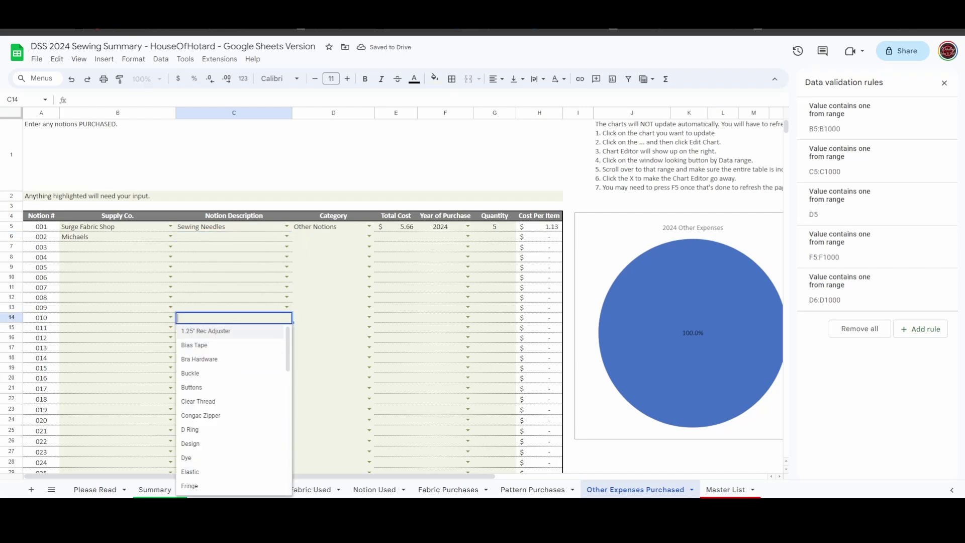
left_click(287, 236)
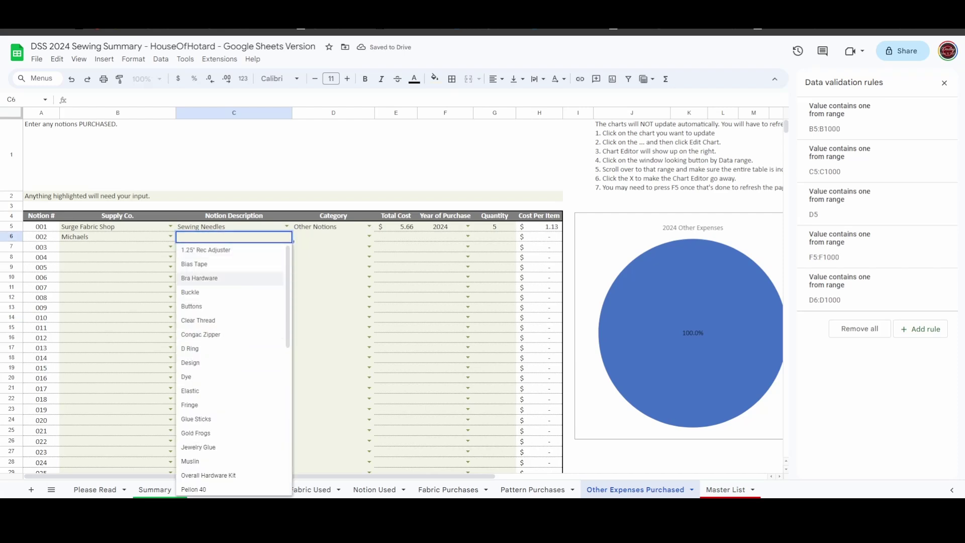
left_click(196, 377)
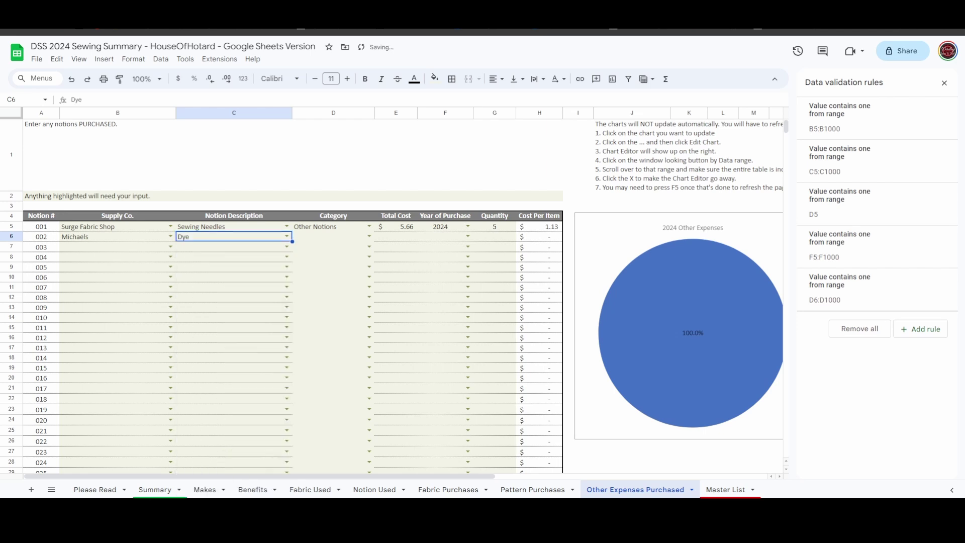
Set the source range of the Category dropdown in D6 to 'Master List'!K5:K500 and apply the change to all matching dropdowns.
left_click(352, 236)
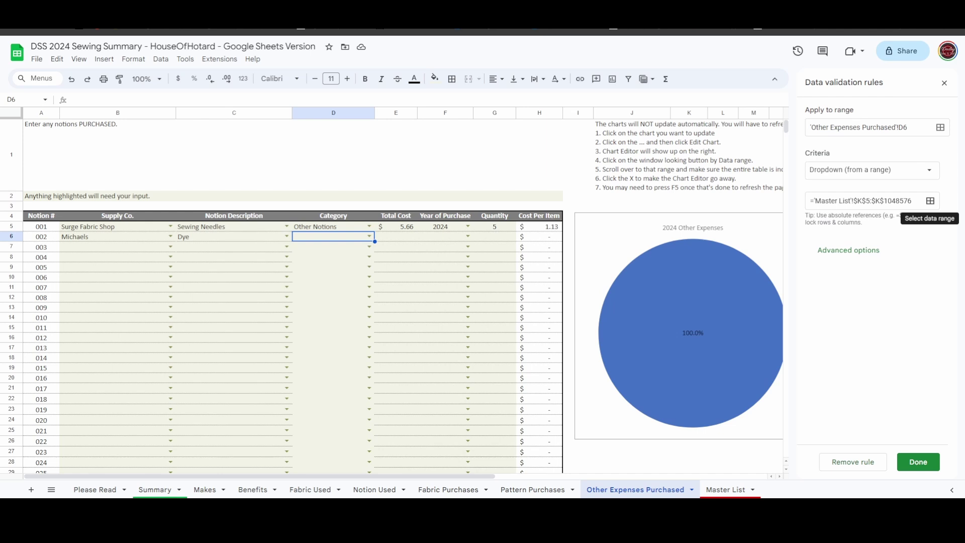
left_click(931, 200)
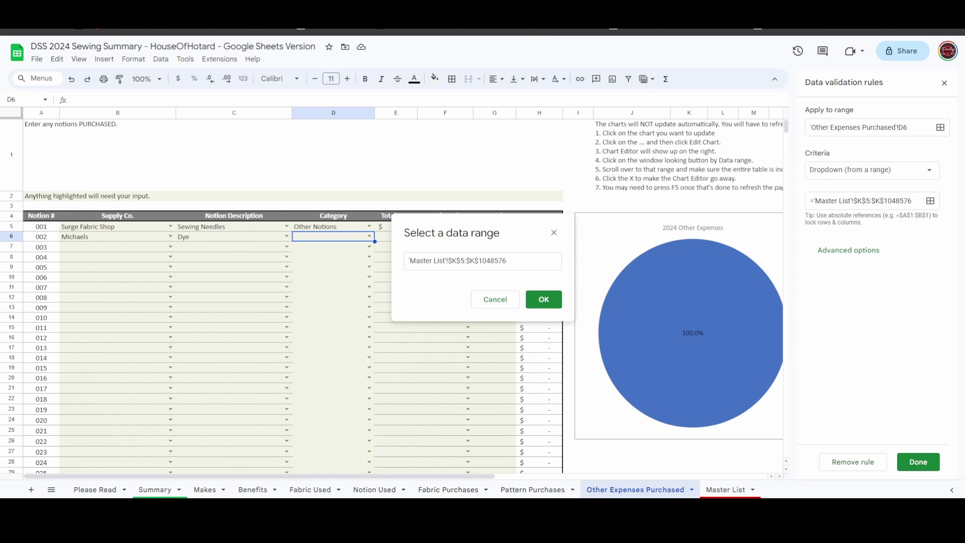
left_click(506, 261)
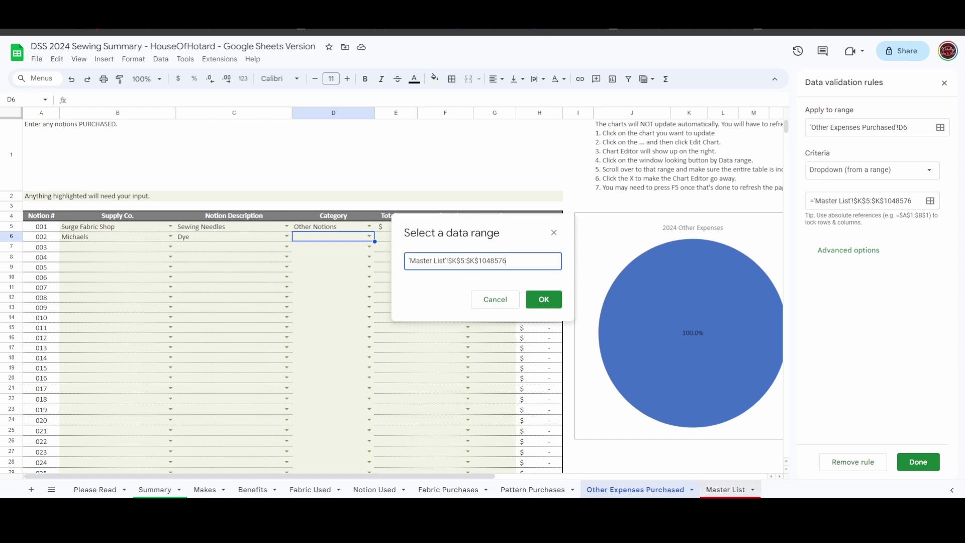
left_click(725, 490)
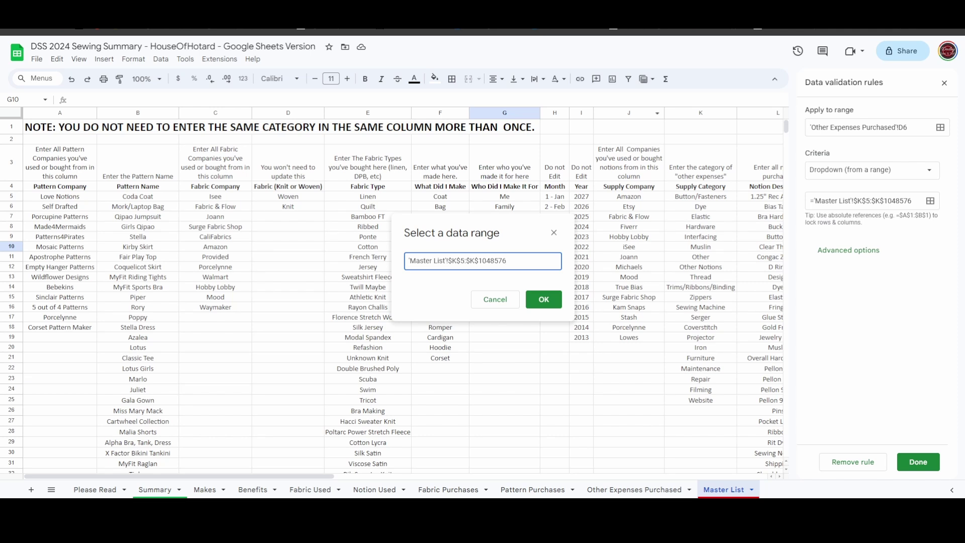
left_click_drag(700, 196, 701, 421)
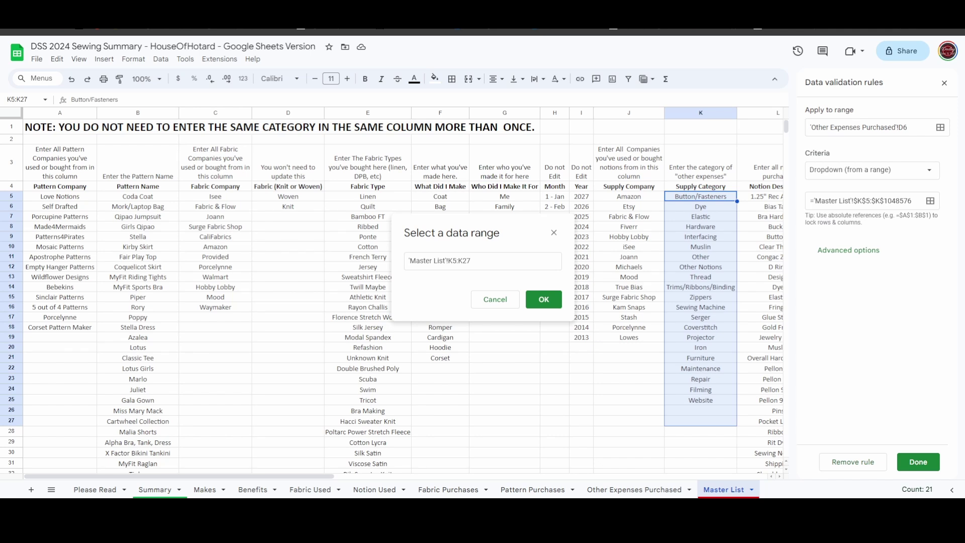
left_click(471, 261)
key("BackSpace")
key("BackSpace")
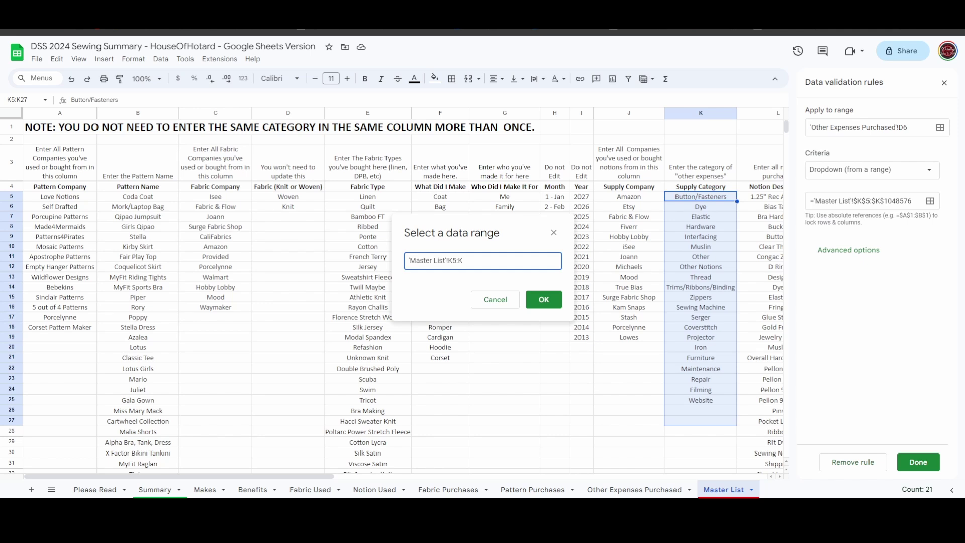
type("500")
key("Return")
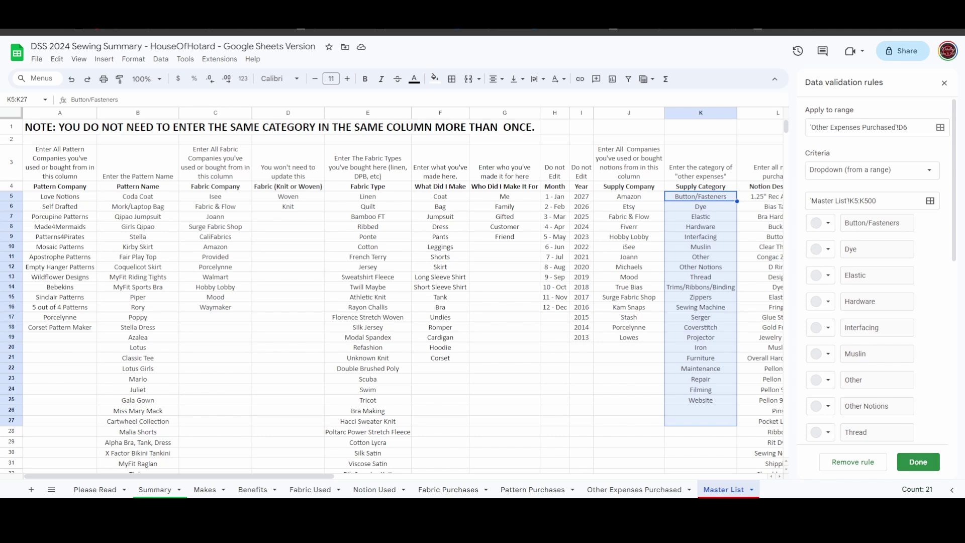
left_click(917, 461)
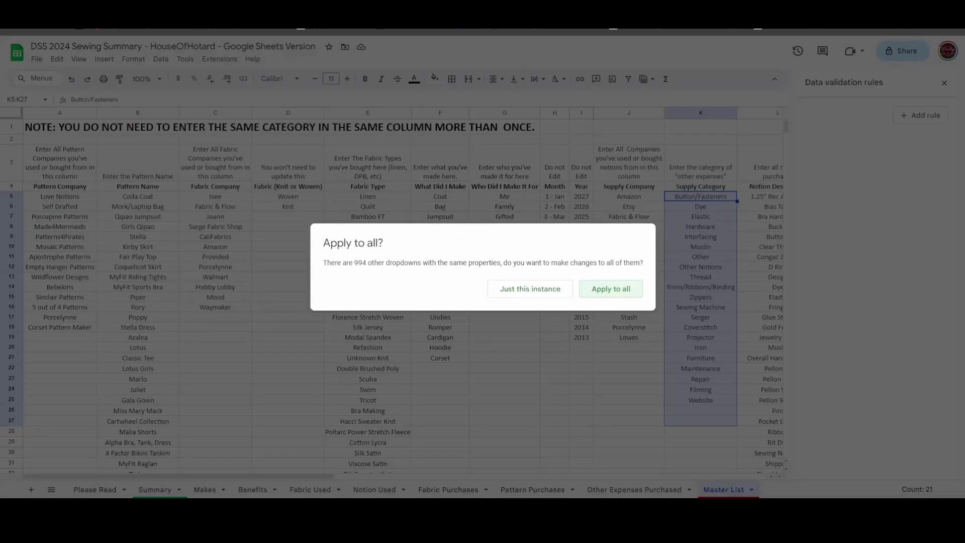
left_click(610, 289)
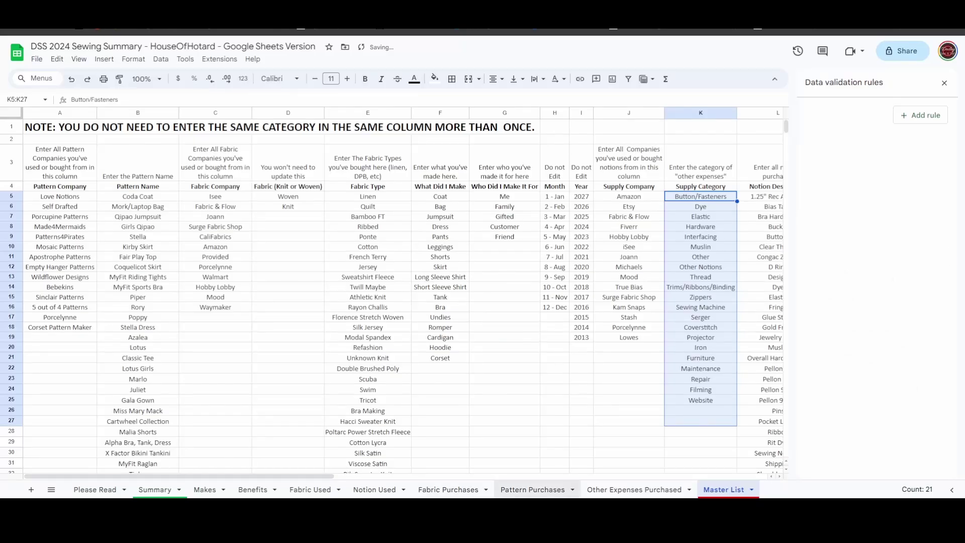
Set the category of notion 002 to Dye on the Other Expenses Purchased sheet.
left_click(634, 489)
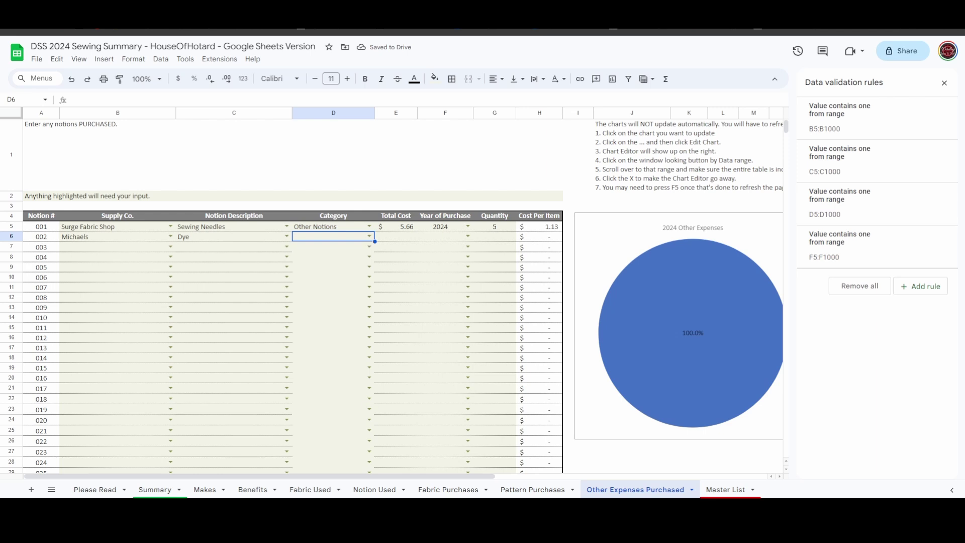
left_click(370, 327)
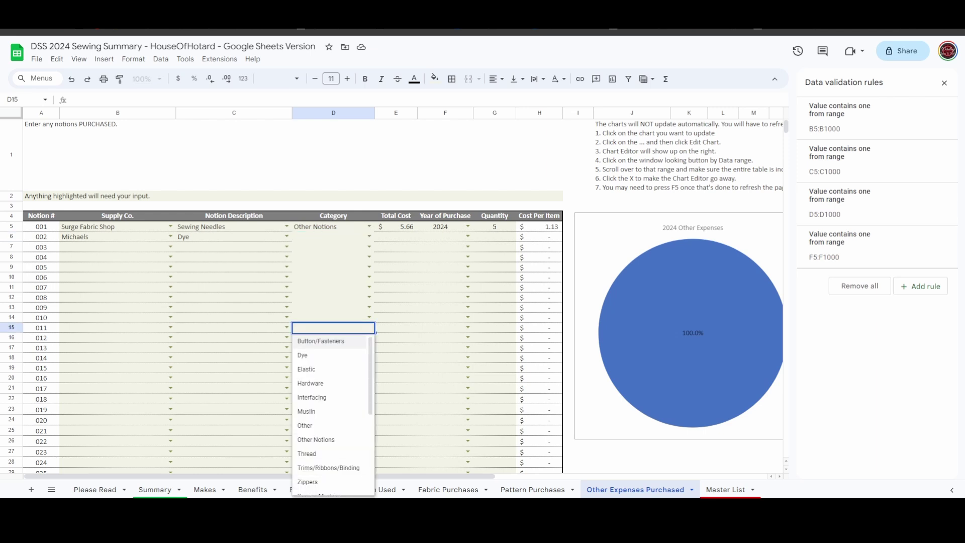
left_click(369, 236)
left_click(329, 264)
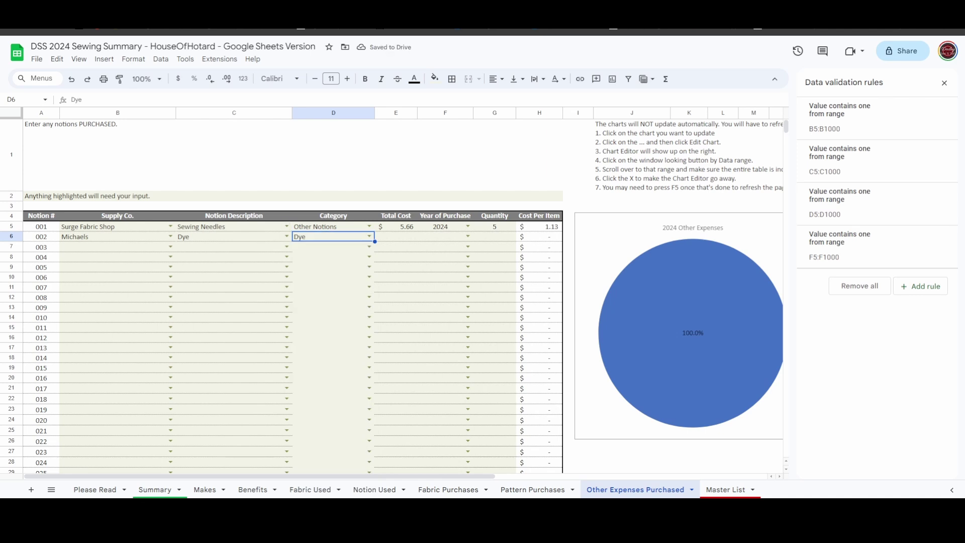
Enter a total cost of 9.98, purchase year 2024 and quantity 1 for notion 002.
left_click(396, 236)
type("9.99")
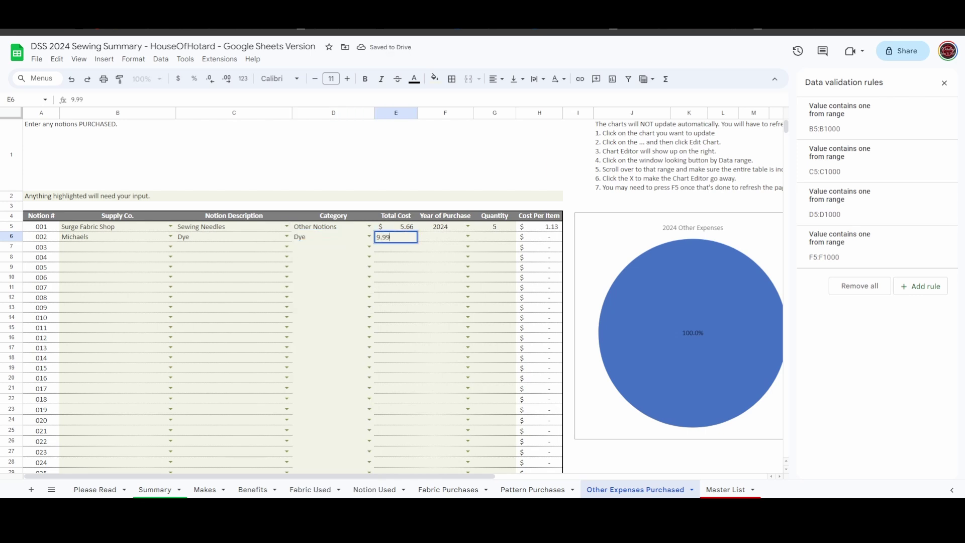
key("BackSpace")
type("8")
key("Tab")
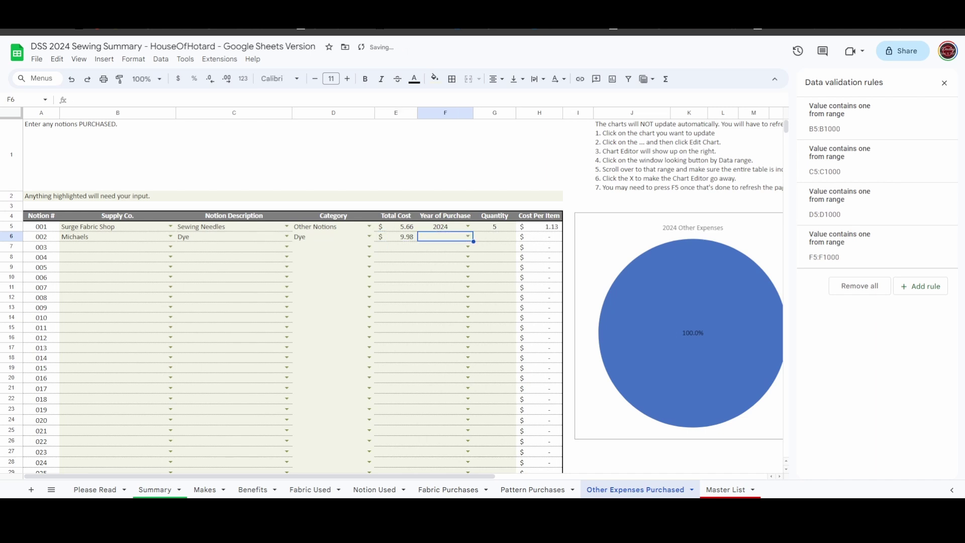
type("20")
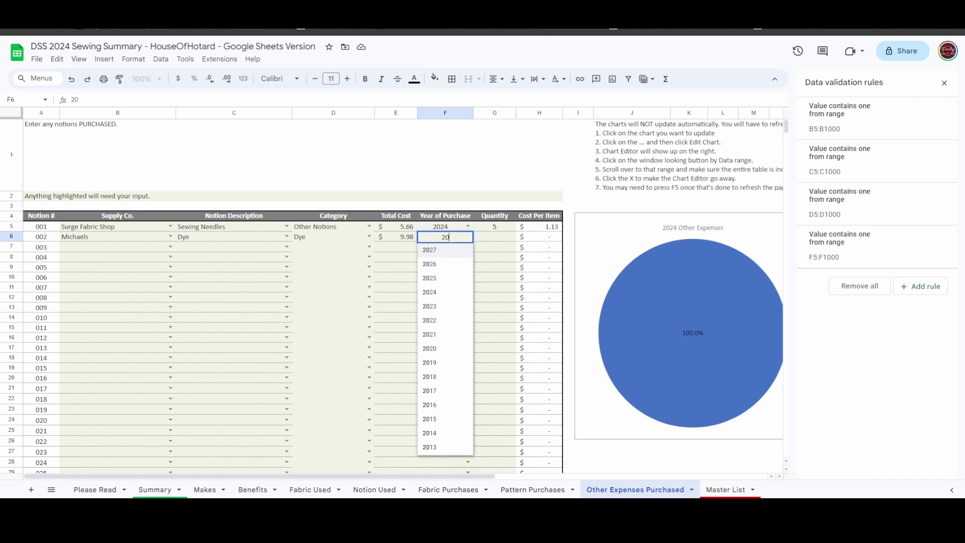
type("24")
key("Tab")
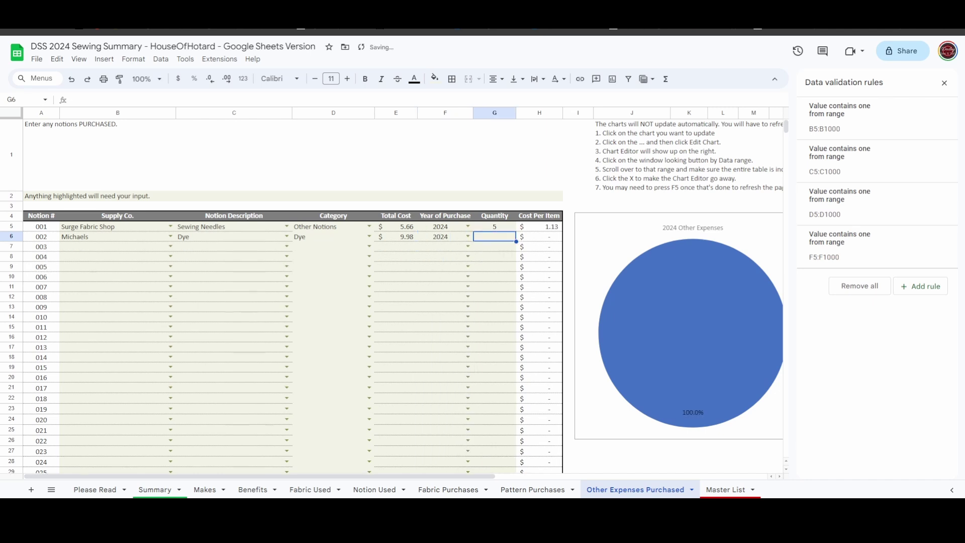
type("1")
key("Tab")
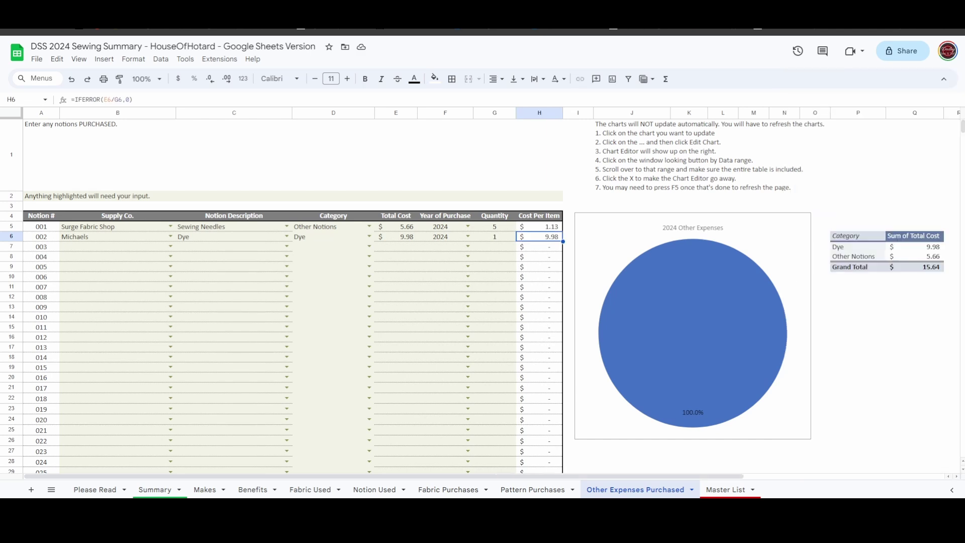
Extend the data ranges of the 2024 Other Expenses pie chart to P6:P8 and Q6:Q8.
left_click(631, 151)
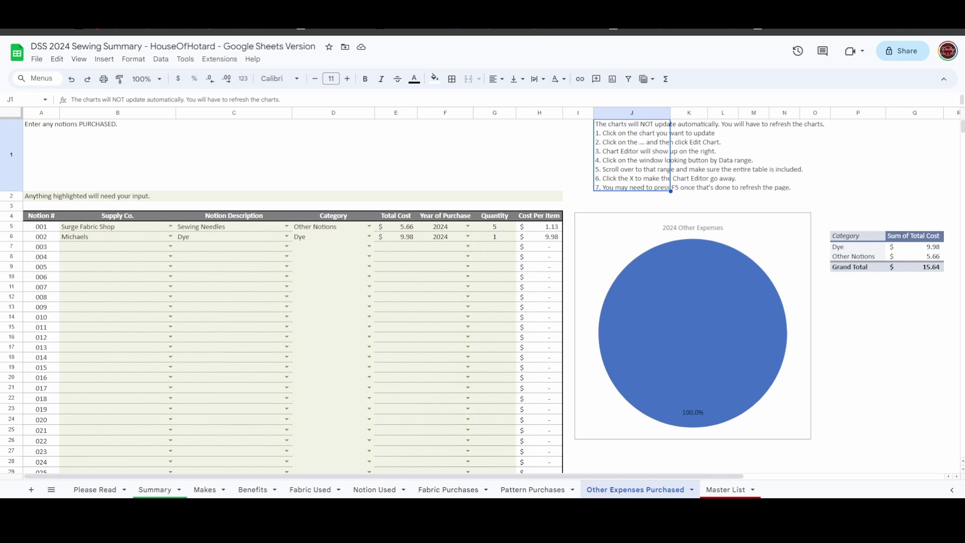
left_click(692, 332)
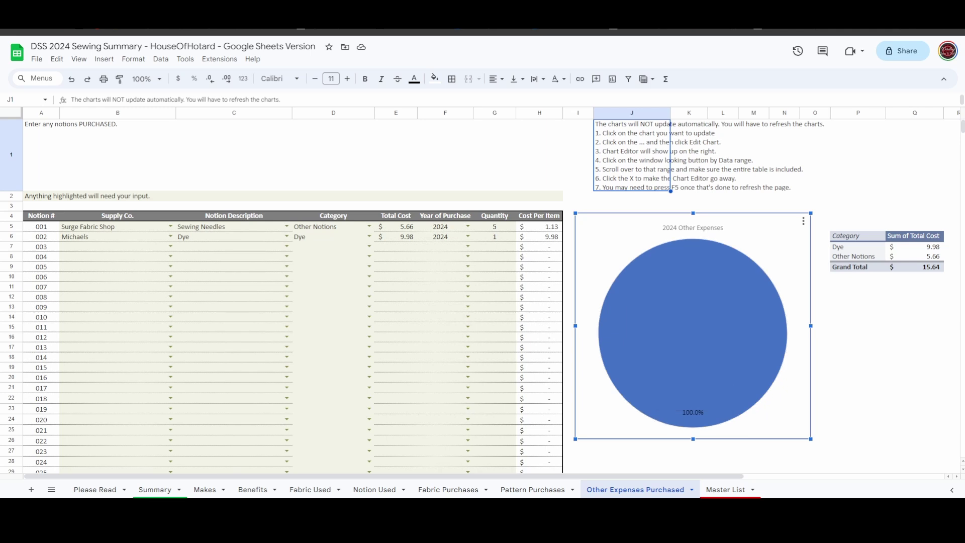
left_click(803, 221)
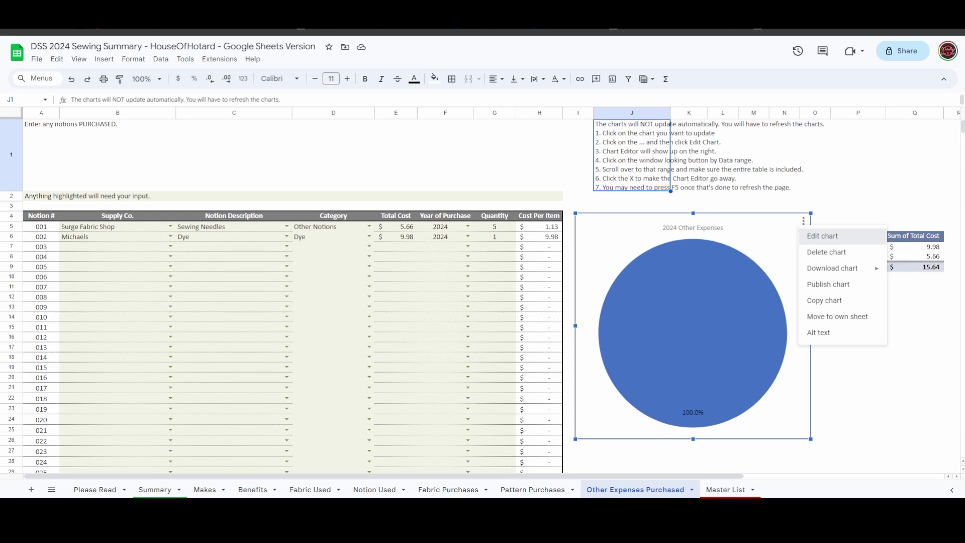
left_click(822, 235)
left_click(940, 190)
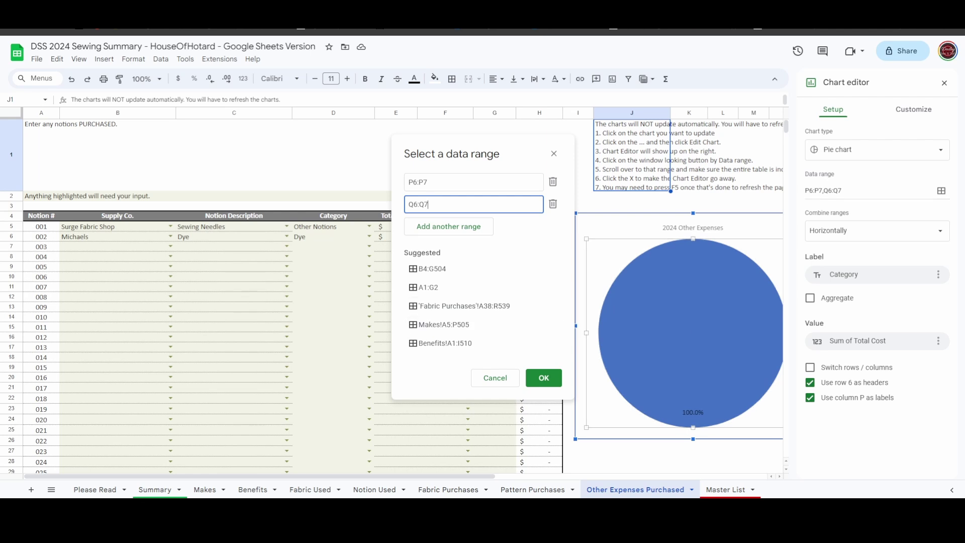
scroll(402, 292, "right", 4)
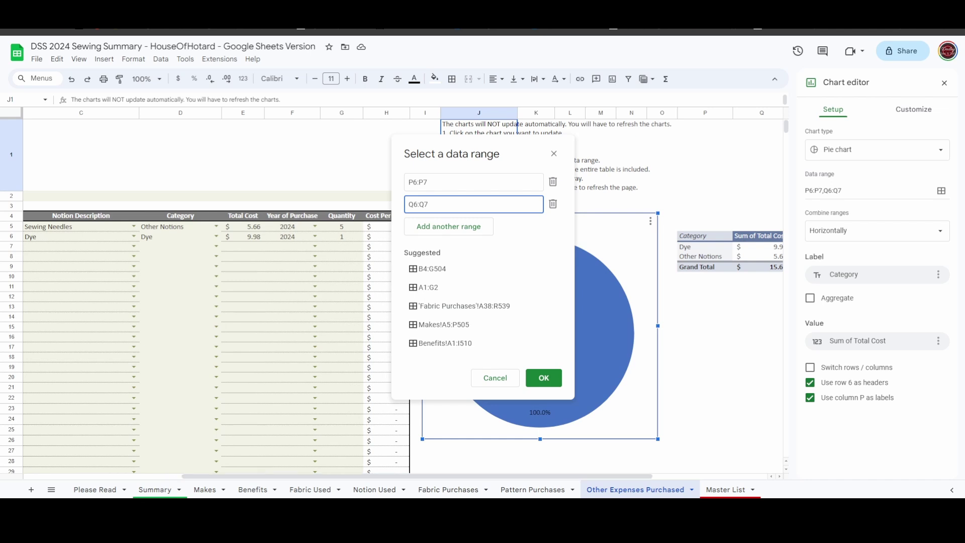
left_click(428, 182)
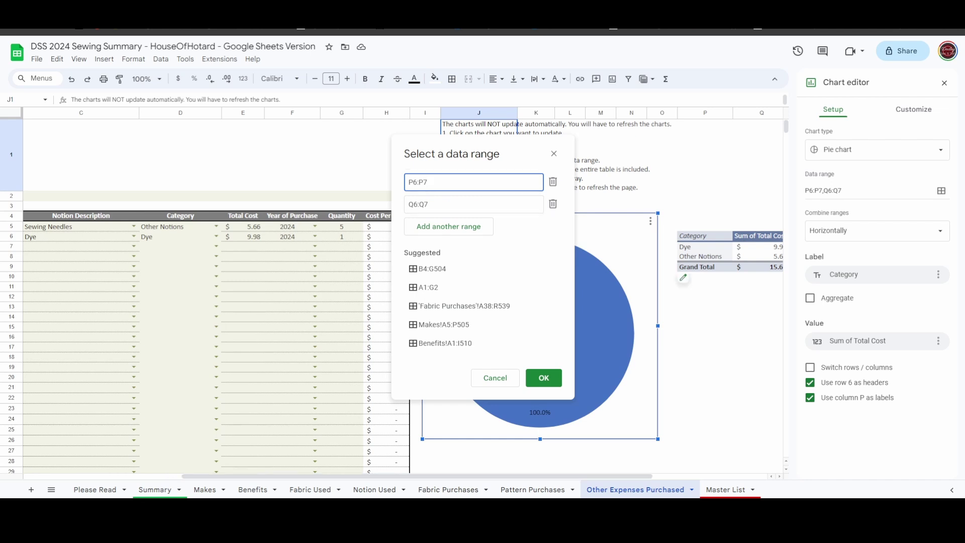
left_click_drag(705, 236, 704, 256)
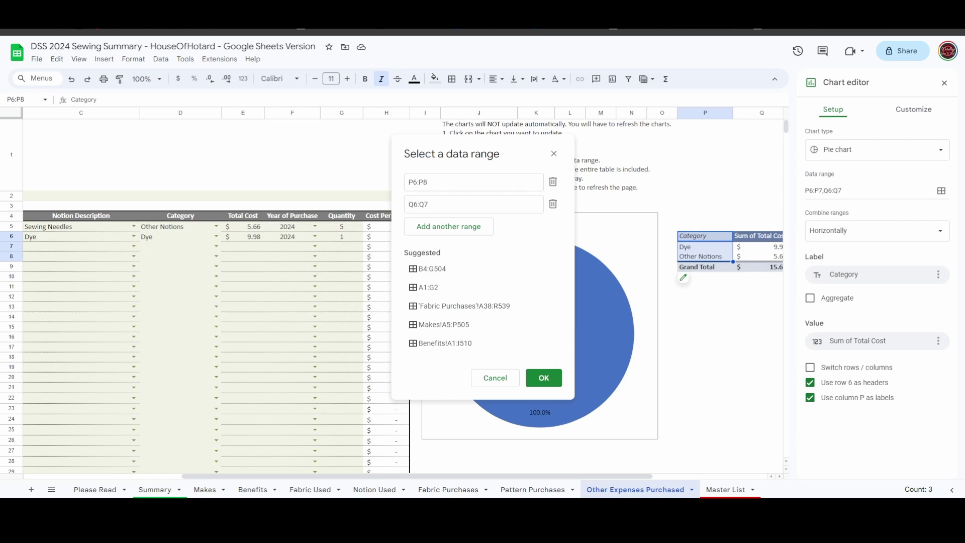
left_click(428, 204)
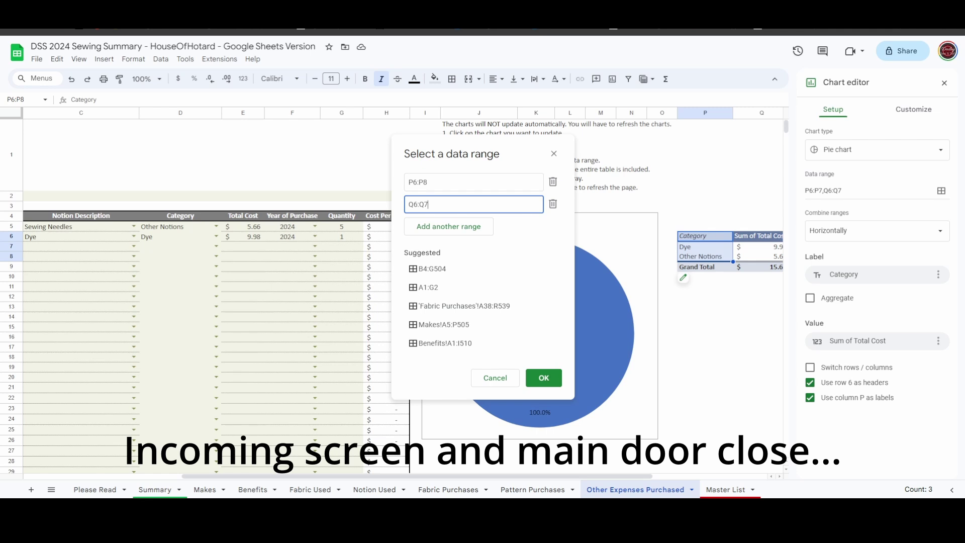
type("8")
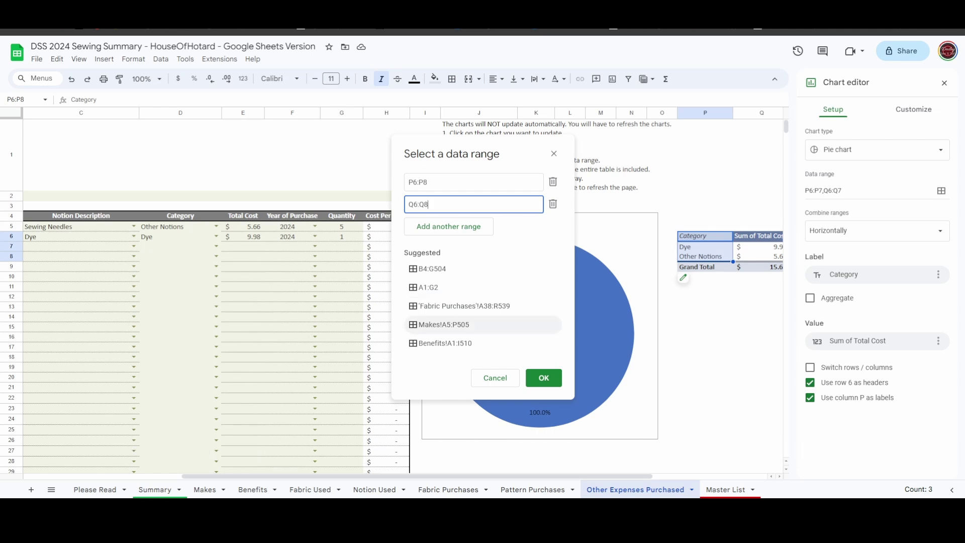
left_click(544, 378)
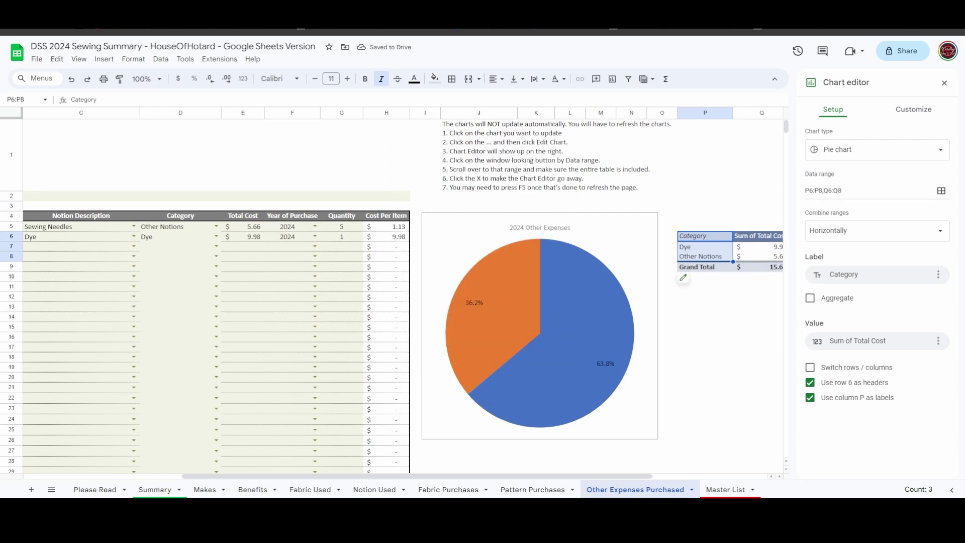
left_click(759, 267)
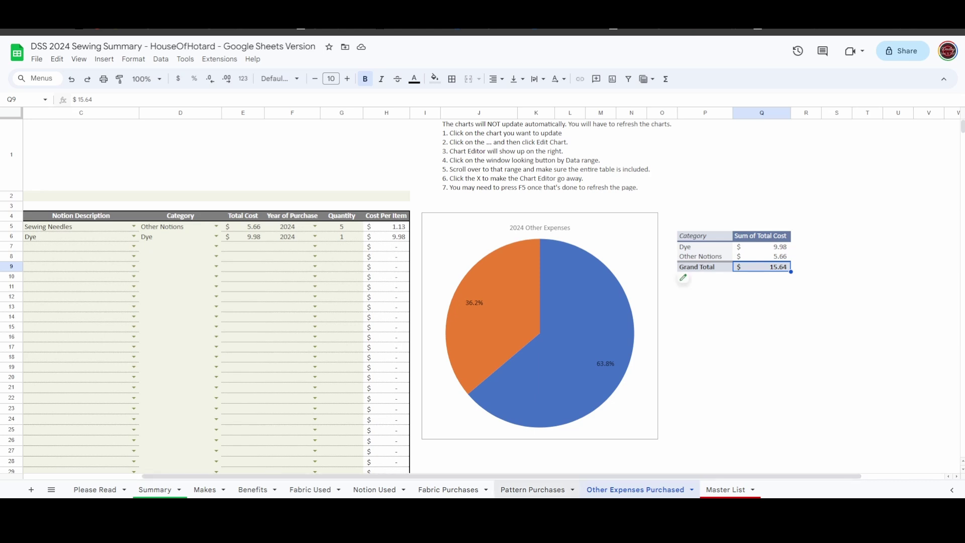
Set the pattern company of pattern 004 to Made4Mermaids on the Pattern Purchases sheet.
left_click(532, 489)
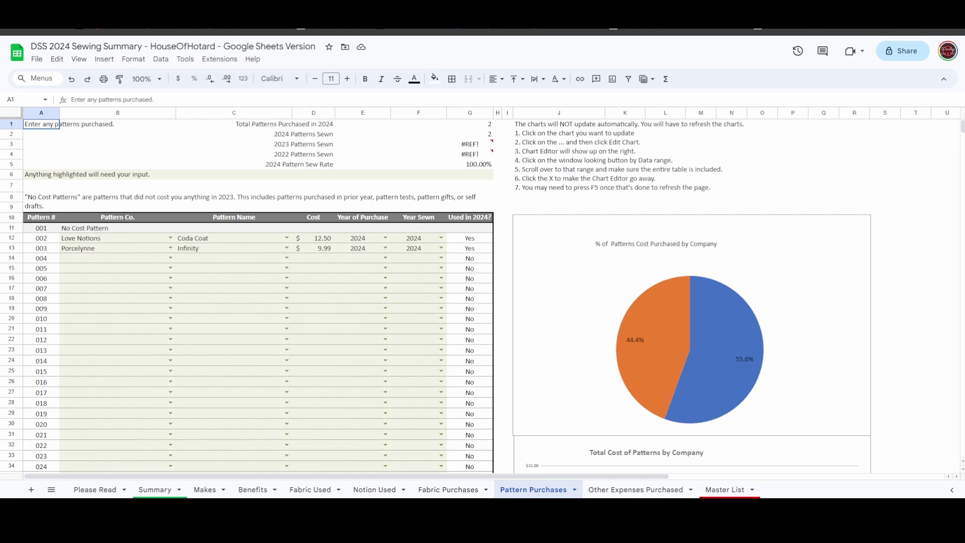
left_click(170, 258)
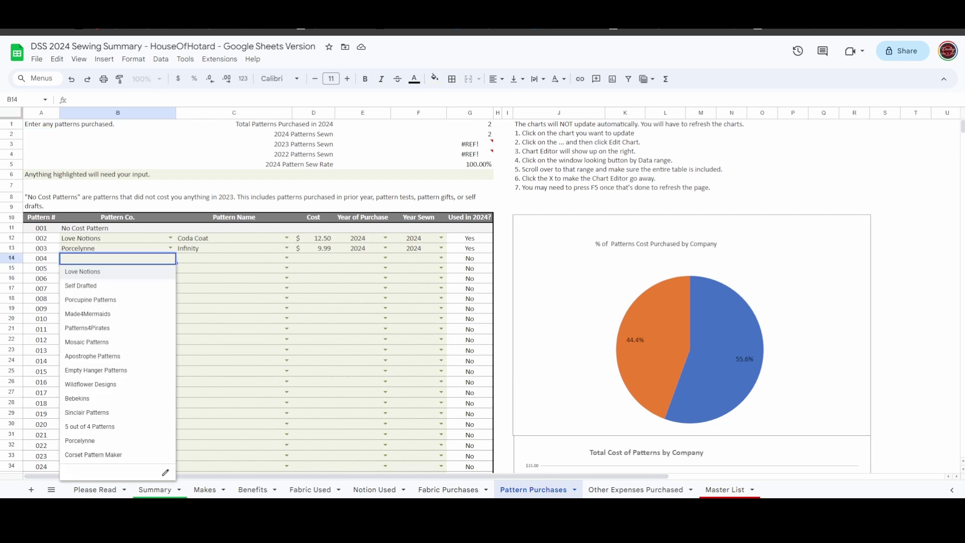
key("Down")
key("Down")
key("Down")
key("Down")
key("Down")
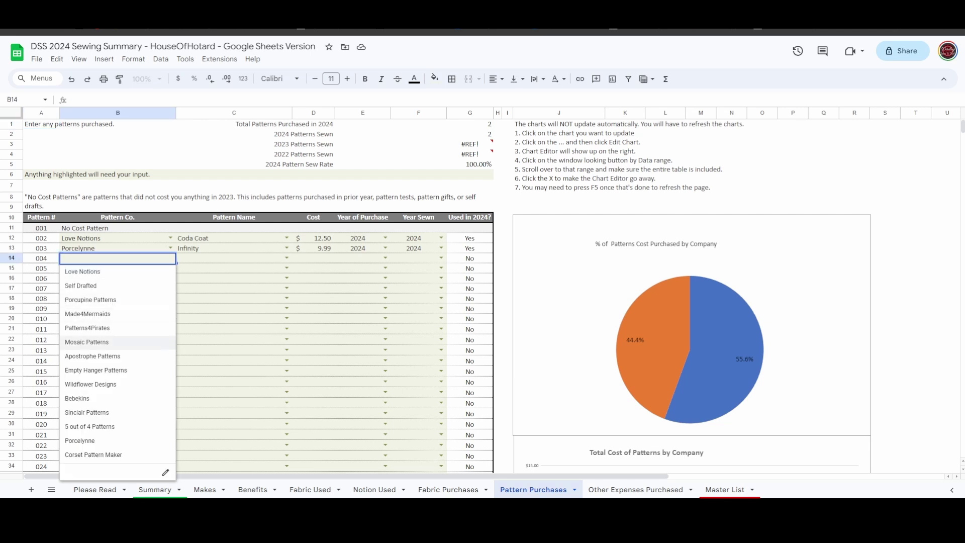
key("Up")
key("Up")
key("Return")
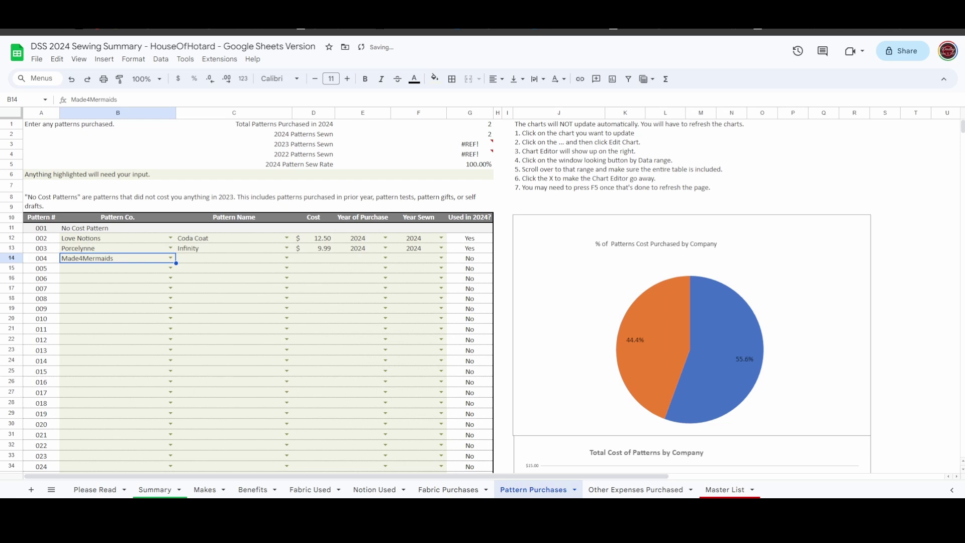
Set pattern 004's name to Stella and its cost to 4.99 on the Pattern Purchases sheet.
left_click(286, 257)
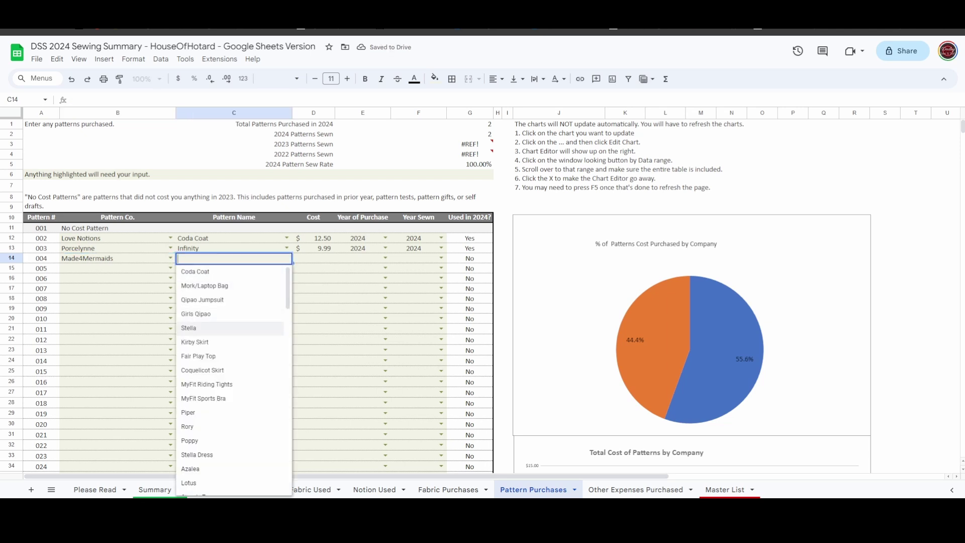
key("Return")
key("Tab")
type("4.99")
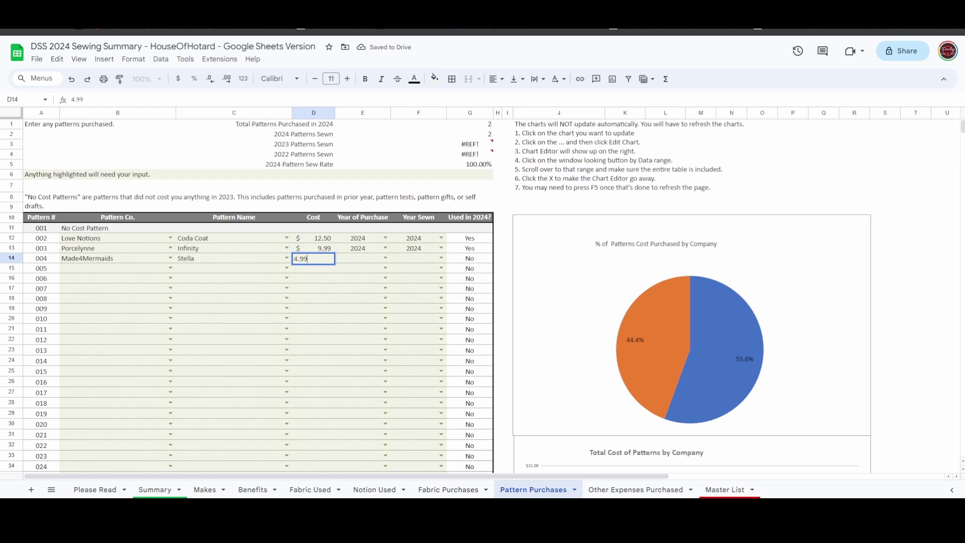
key("Tab")
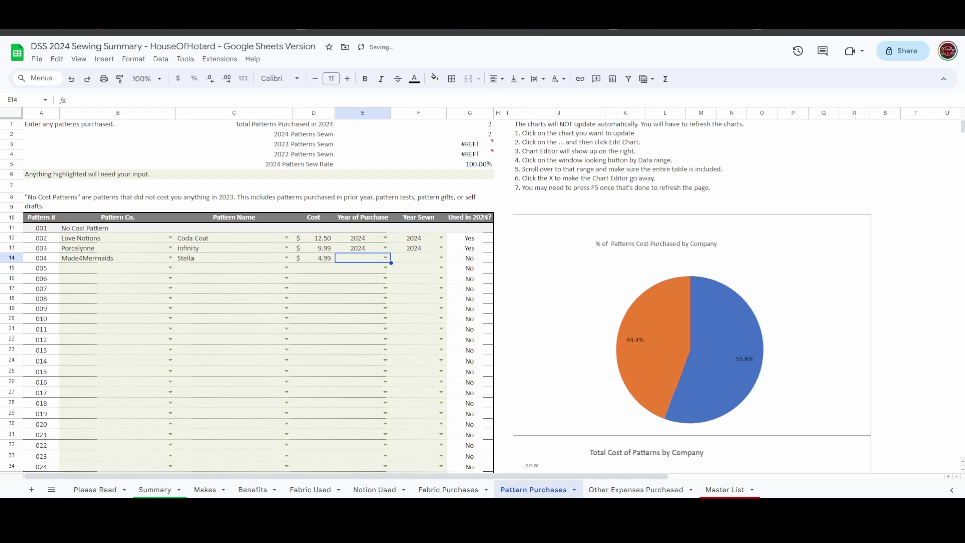
Enter 2023 as the year of purchase and 2024 as the year sewn for pattern 004.
type("2023")
key("Tab")
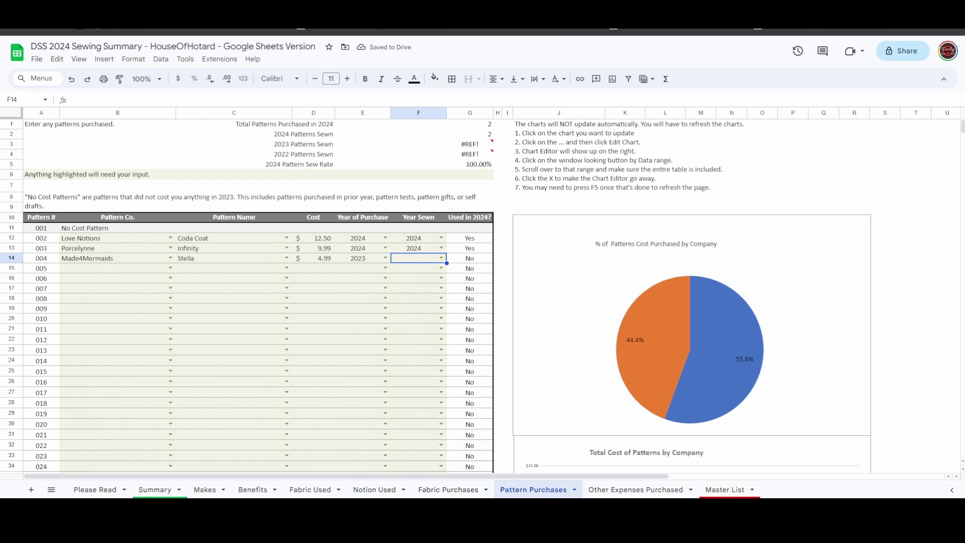
type("2024")
key("Tab")
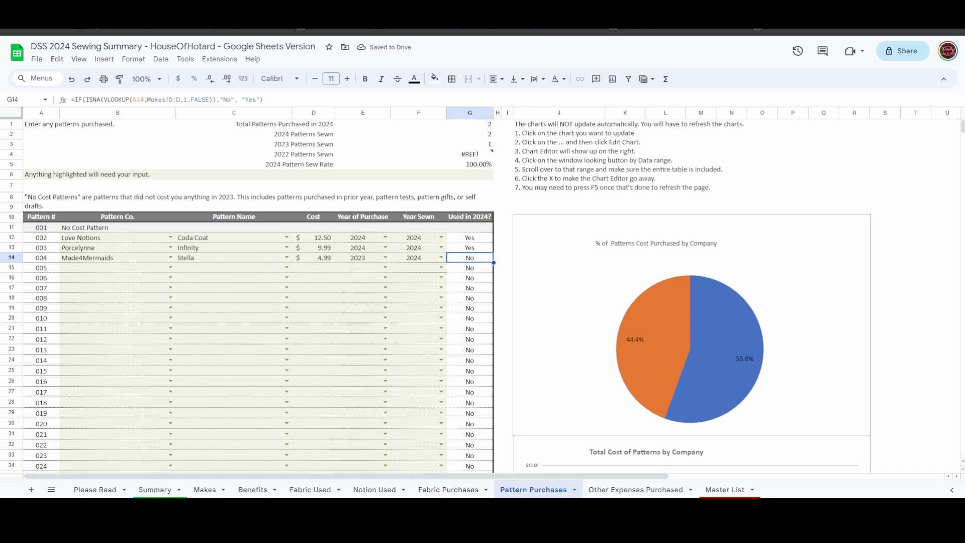
Inspect pattern 004's year entries, the 2023 Patterns Sewn formula and the "Used in 2024?" formula for that pattern.
left_click(362, 257)
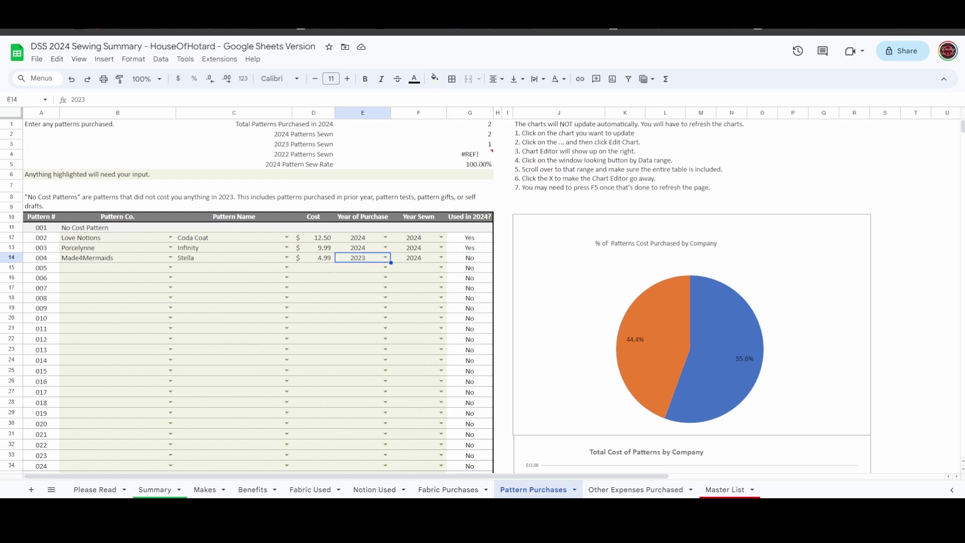
left_click(413, 258)
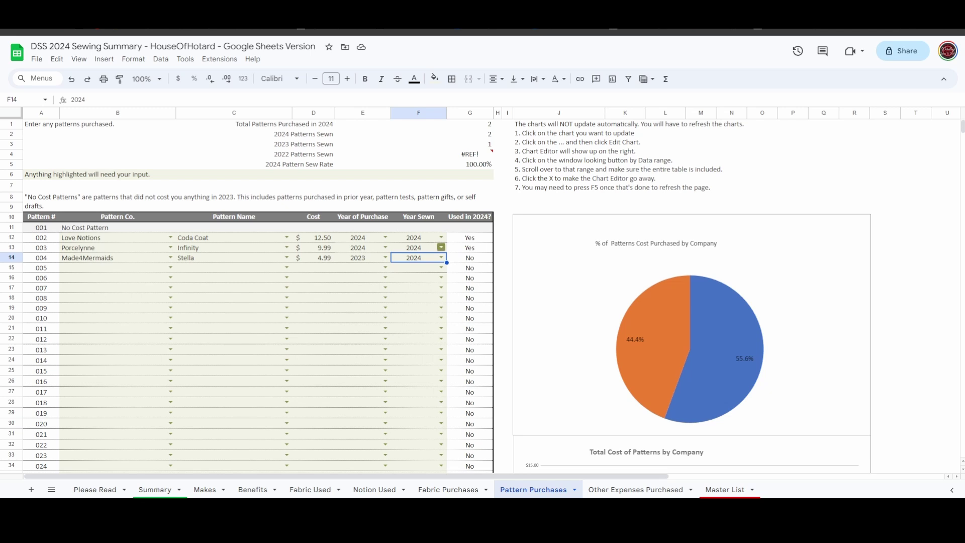
left_click(469, 144)
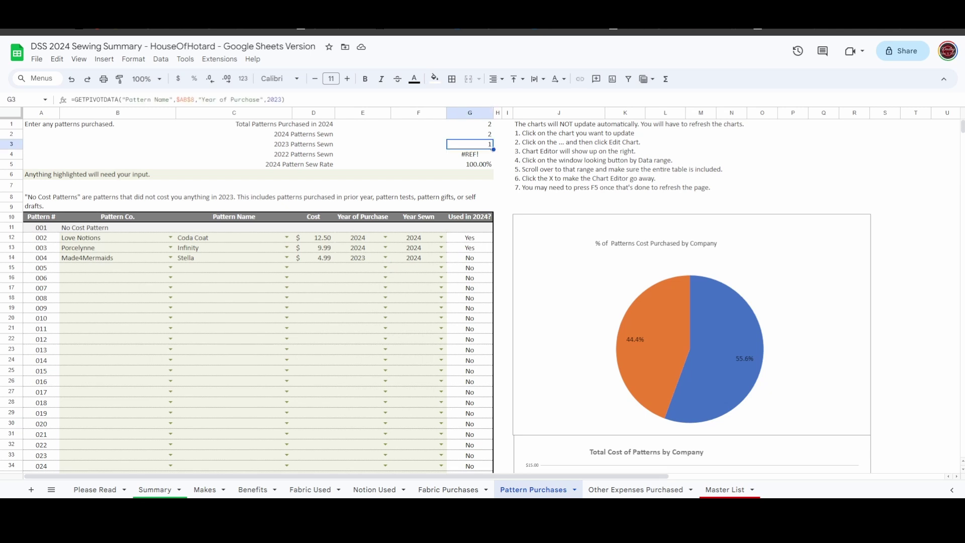
left_click(469, 258)
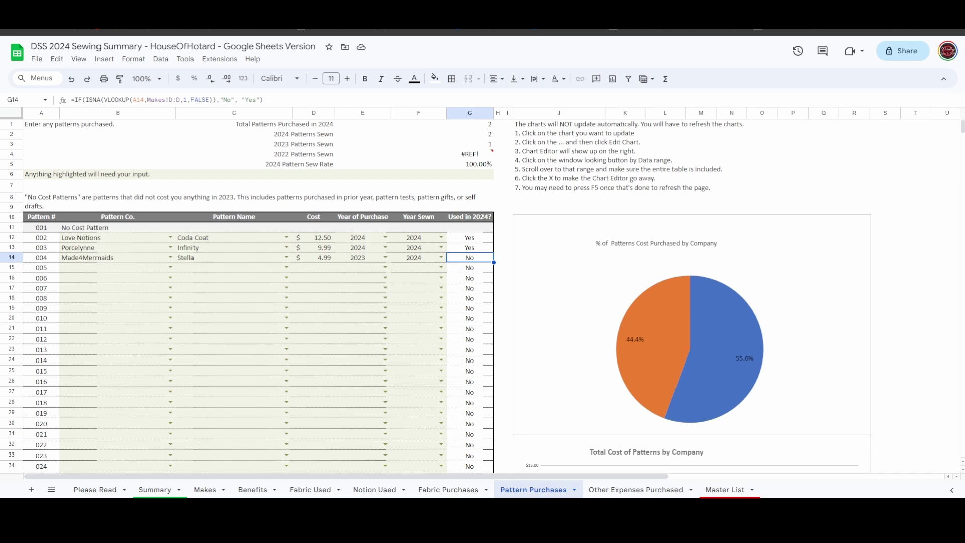
double_click(461, 258)
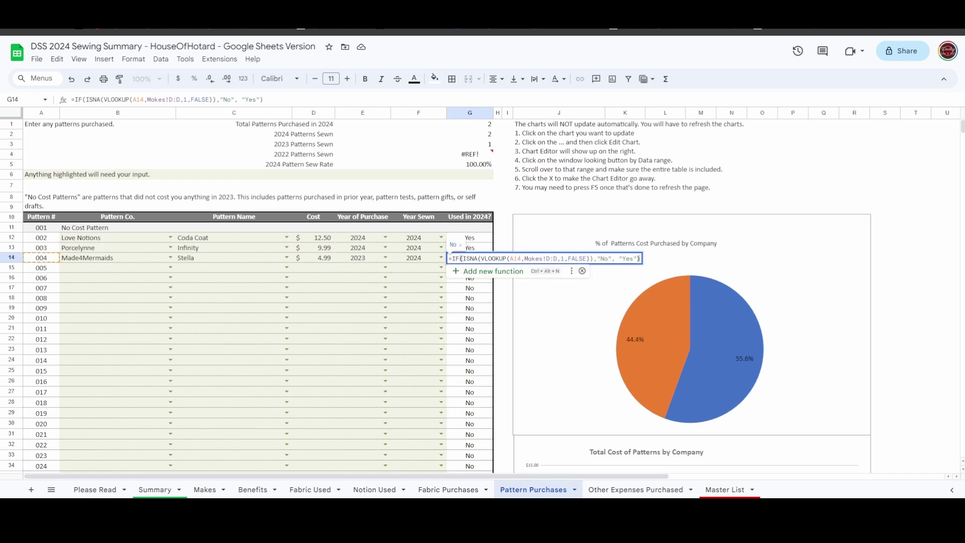
key("Escape")
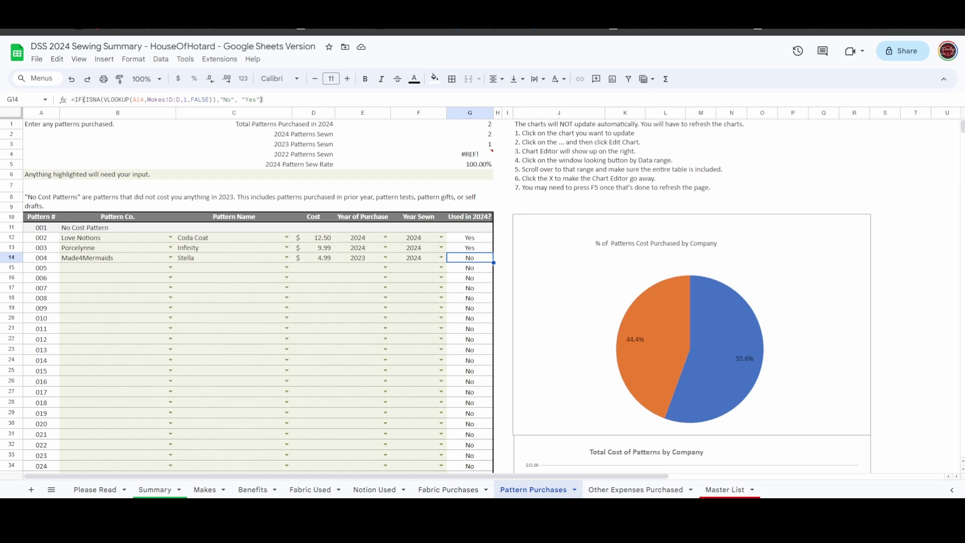
Set pattern 004's year sewn to 2027 and check the 2023 Patterns Sewn and 2024 Pattern Sew Rate cells.
left_click(441, 257)
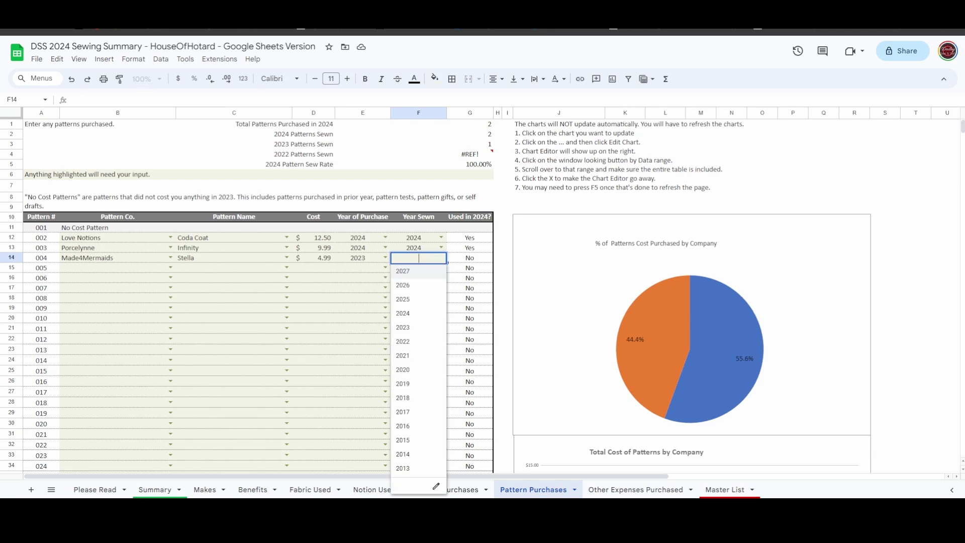
key("Return")
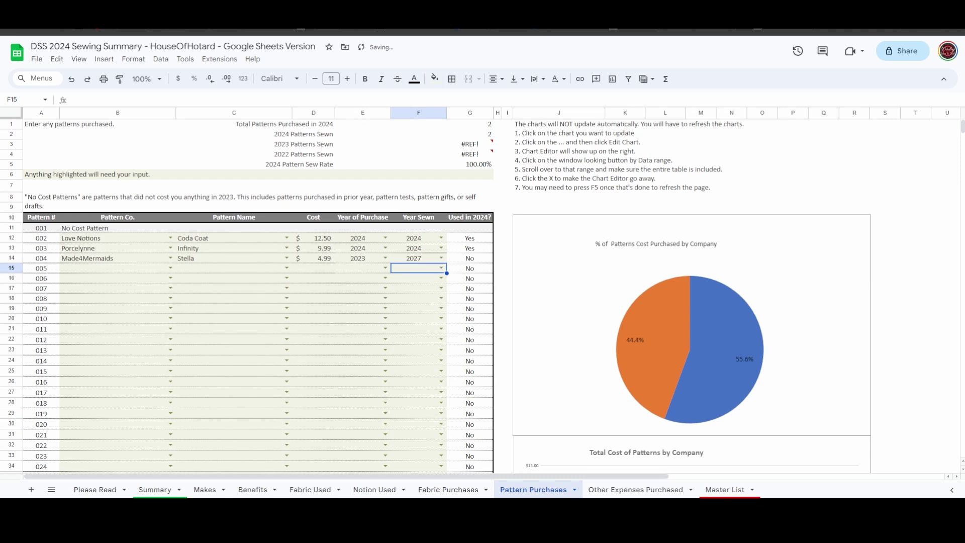
mouse_move(470, 145)
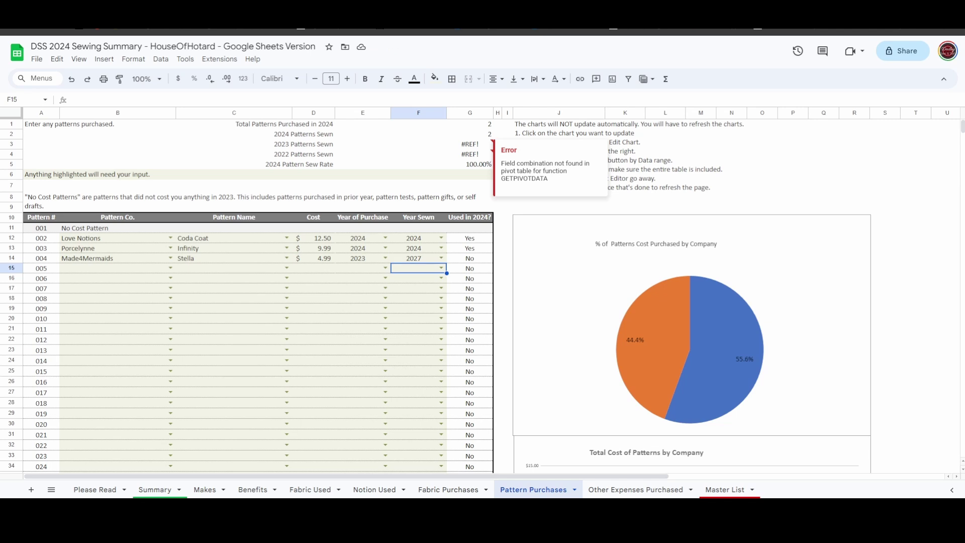
left_click(469, 164)
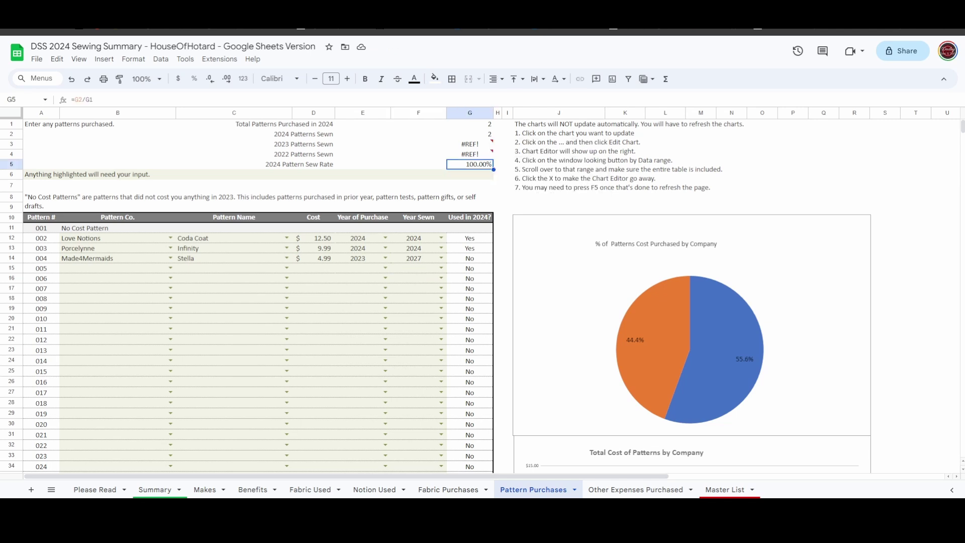
Clear pattern 004's year sewn and enter 2024 in its place.
left_click(418, 258)
key("Delete")
key("Return")
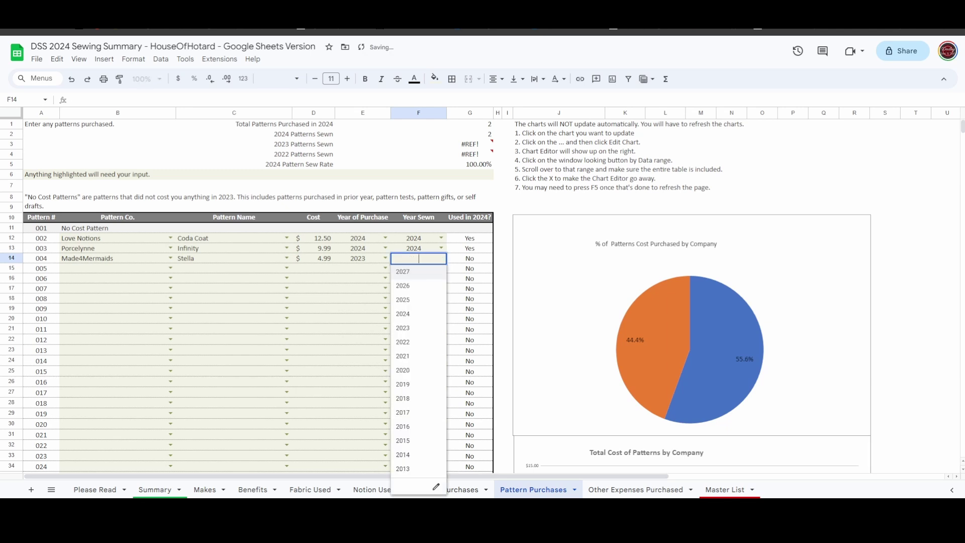
key("Escape")
key("Right")
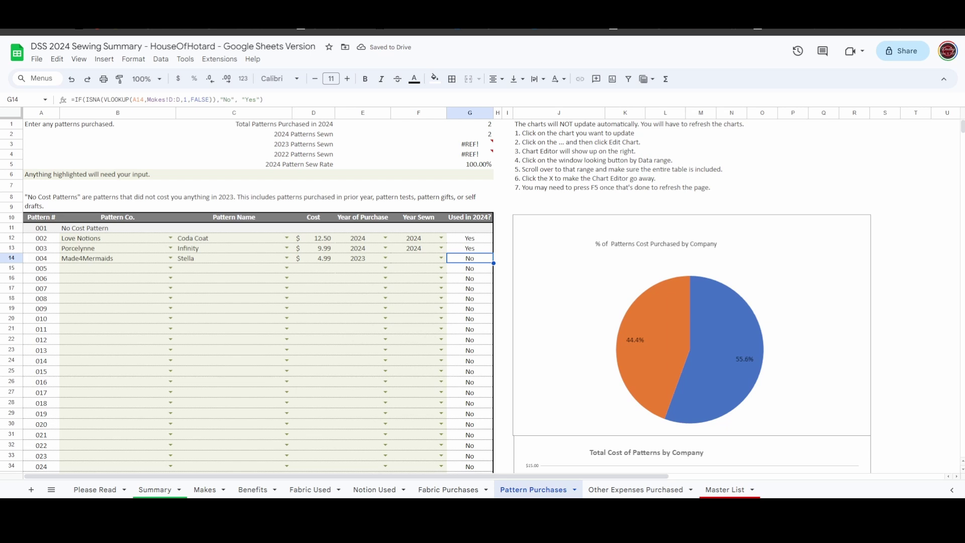
left_click(418, 258)
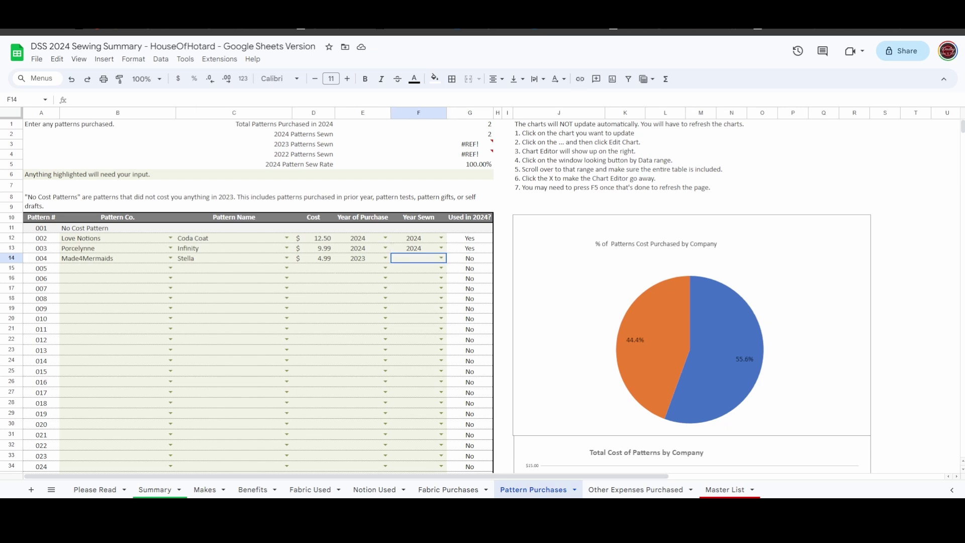
type("2024")
key("Return")
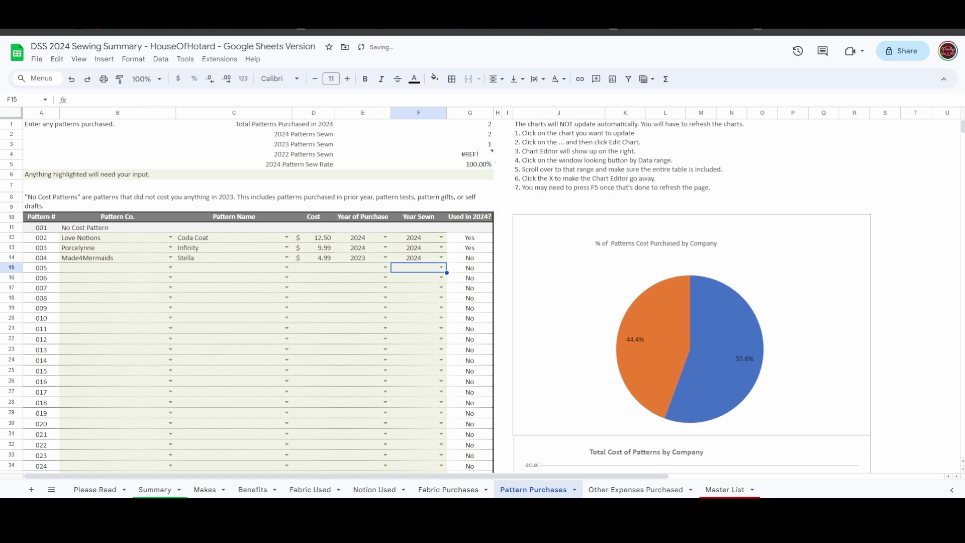
Open the data range selection for the "% of Patterns Cost Purchased by Company" pie chart and uncover the source pivot tables behind it.
scroll(436, 296, "down", 10)
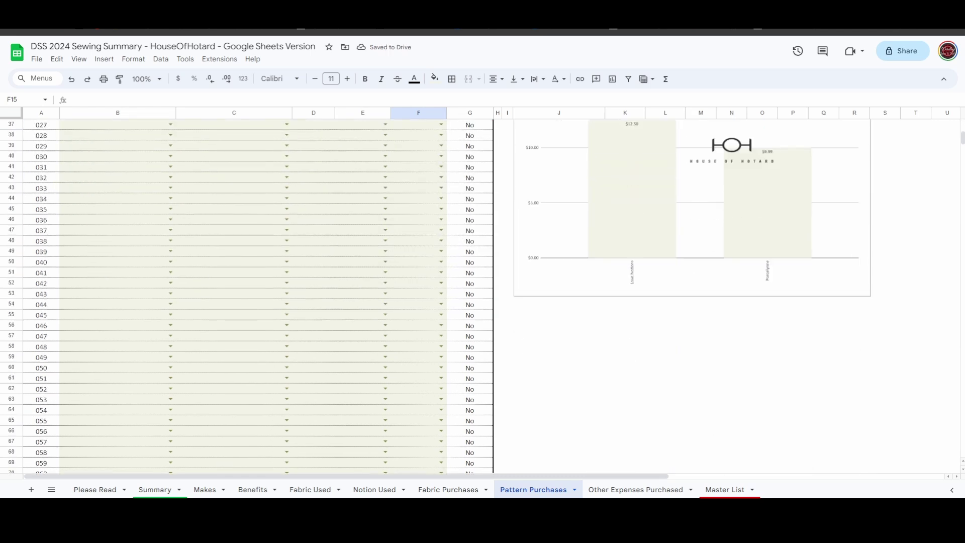
scroll(246, 297, "up", 10)
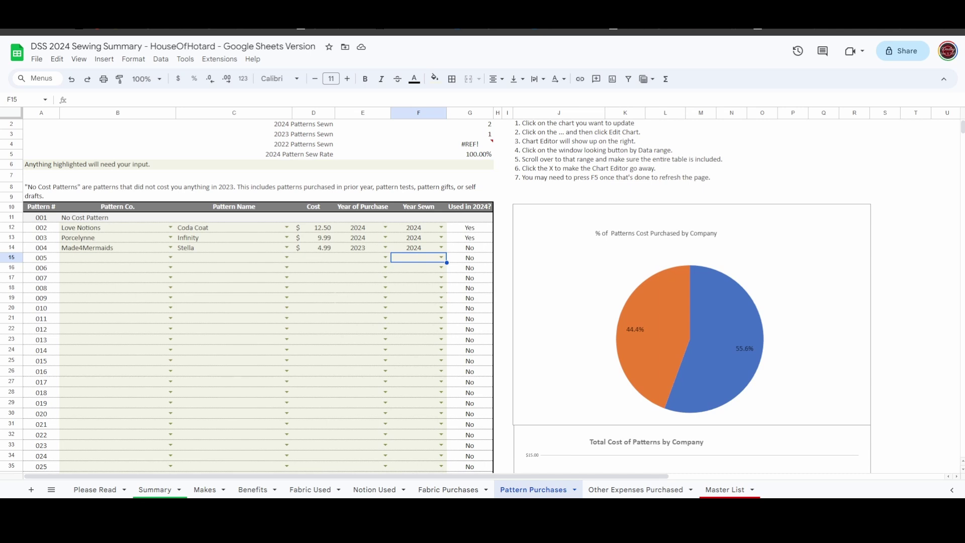
left_click(691, 315)
left_click(863, 212)
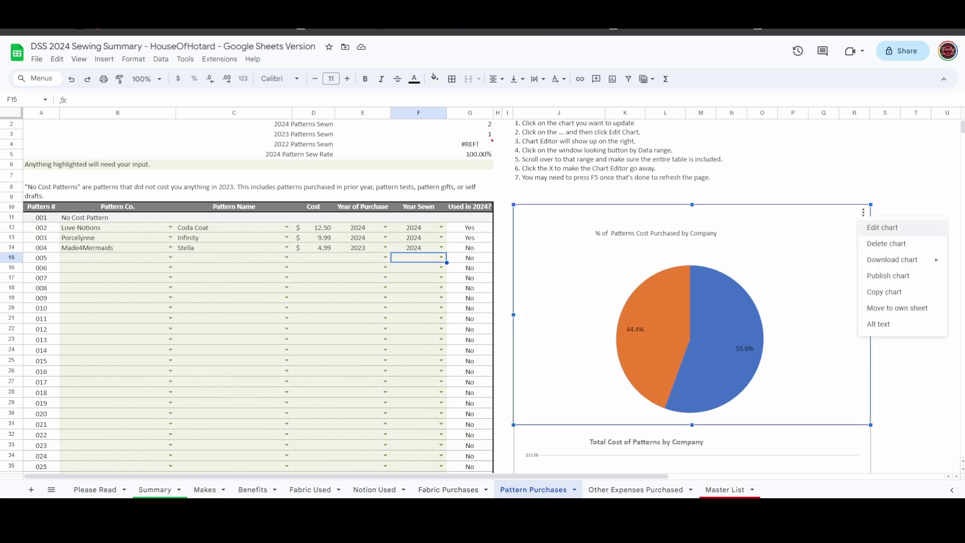
left_click(882, 227)
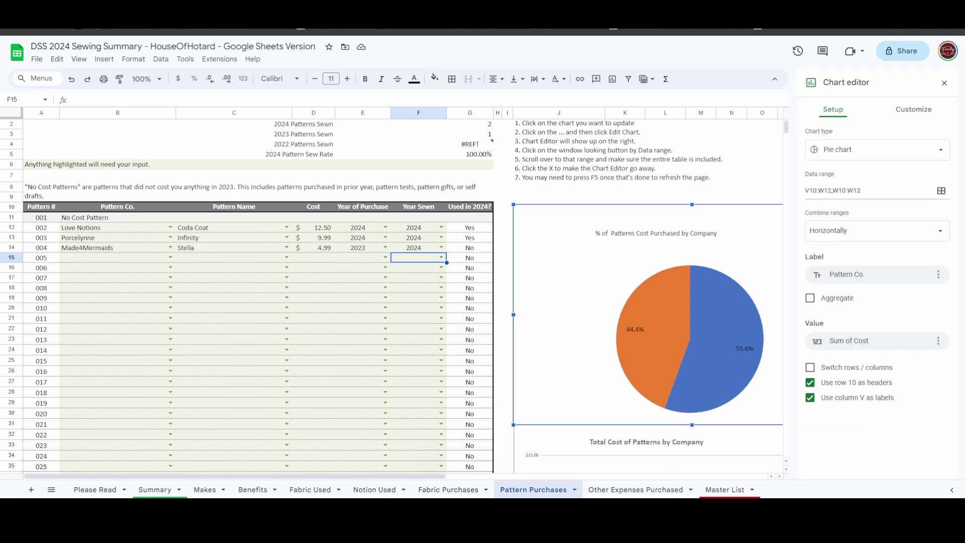
left_click(941, 190)
scroll(689, 234, "down", 3)
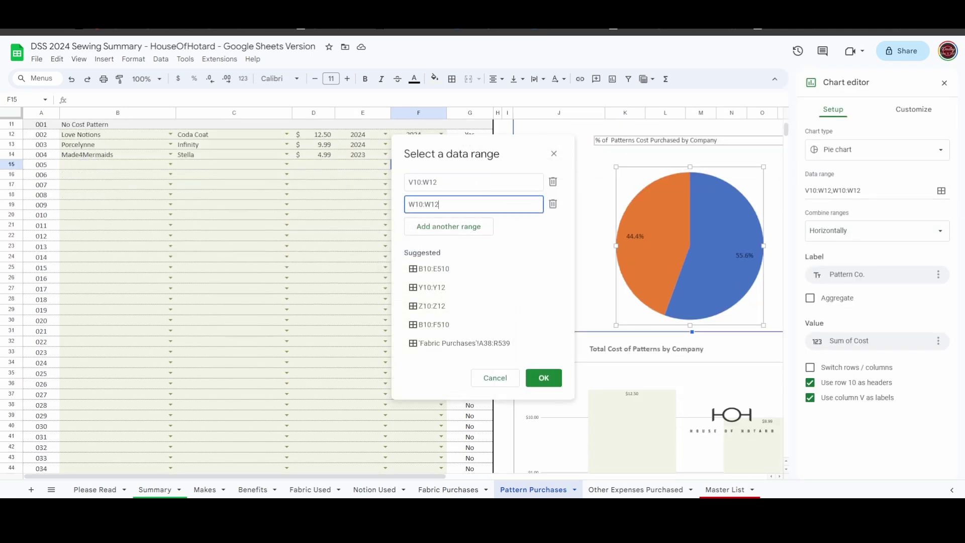
scroll(251, 297, "right", 8)
scroll(252, 297, "up", 2)
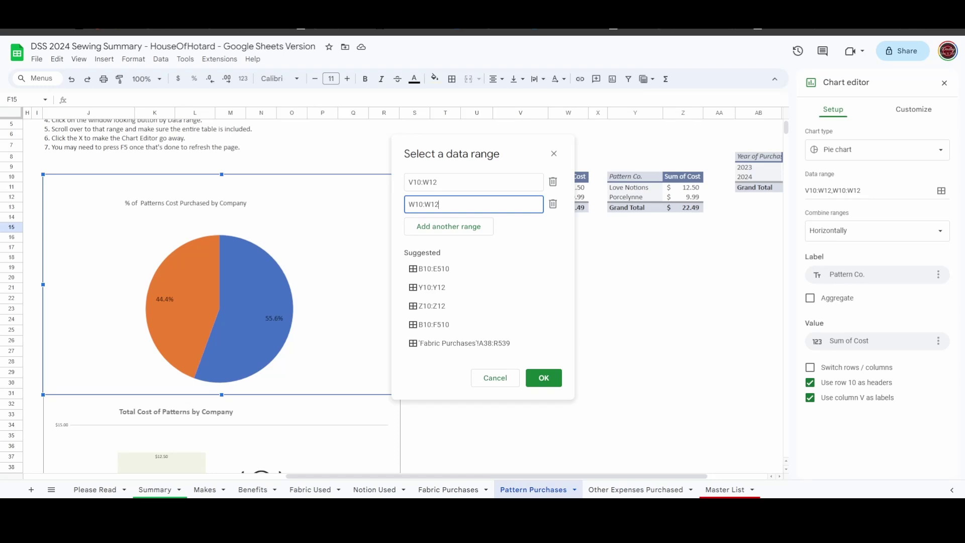
mouse_move(472, 154)
left_mouse_down()
mouse_move(382, 163)
mouse_move(360, 149)
left_mouse_up()
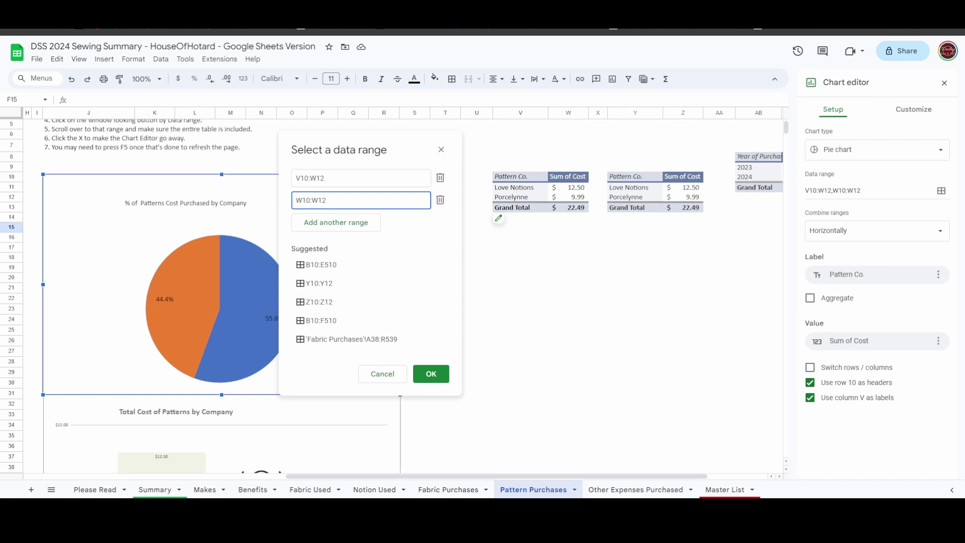
Include 2023 in the Year of Purchase filter of the pattern company pivot table in columns V and W.
left_click(511, 221)
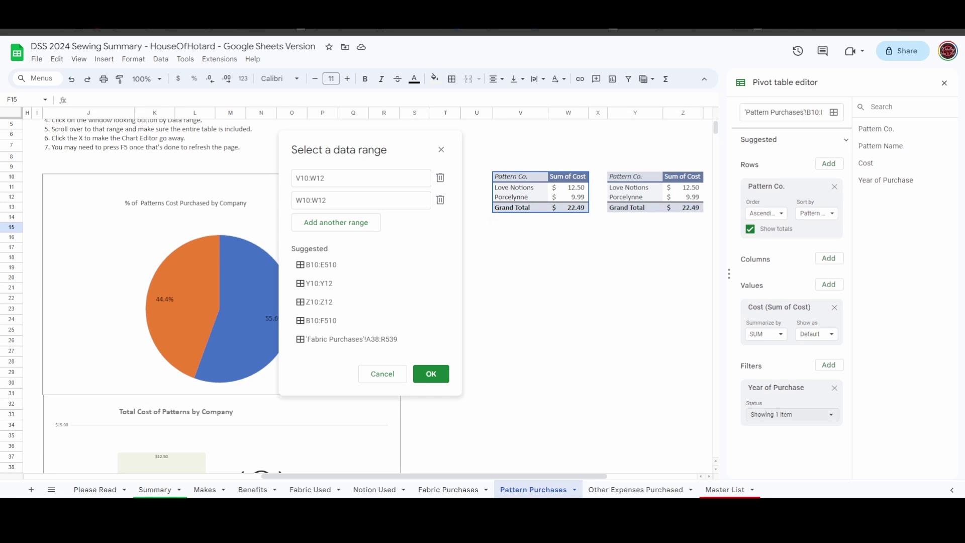
left_click(791, 414)
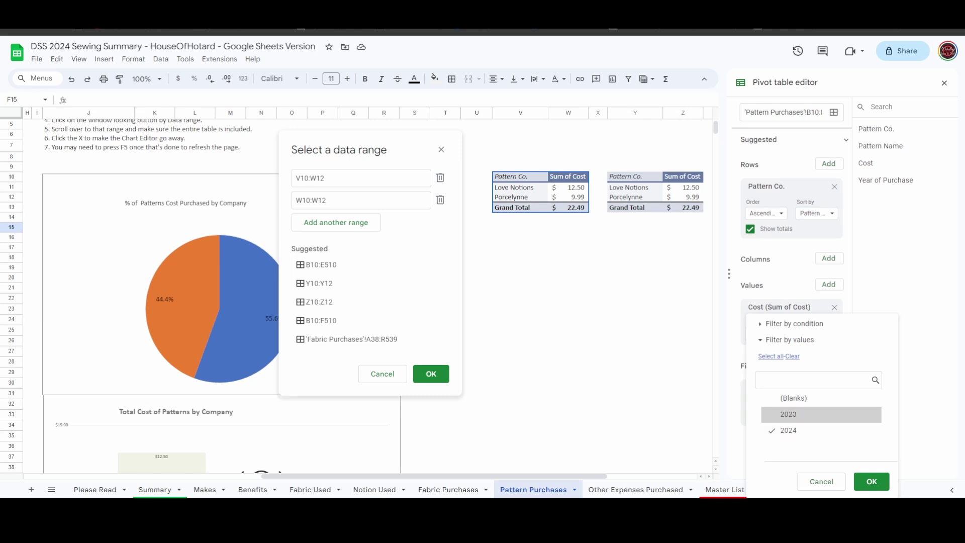
left_click(872, 481)
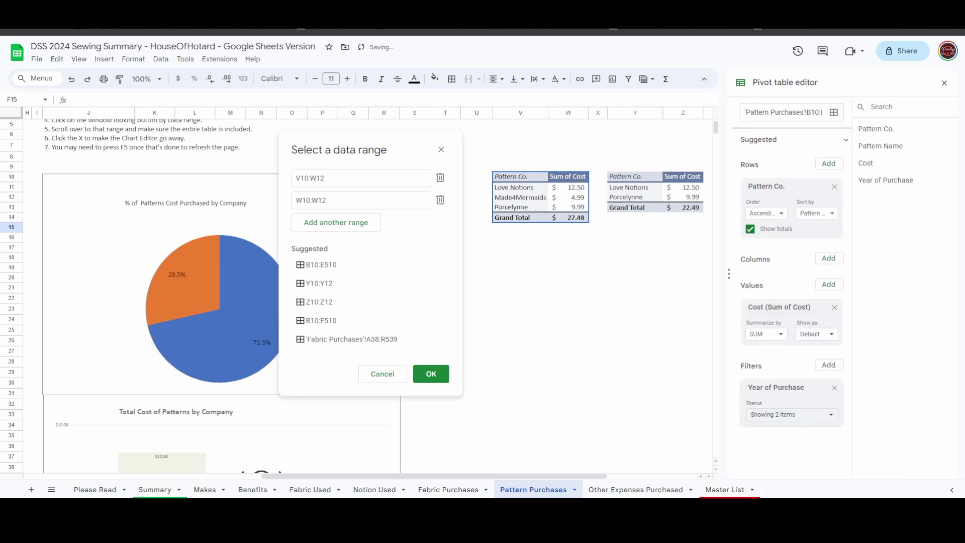
Exclude 2023 from the pivot table's Year of Purchase filter and accept the pie chart's ranges V10:W12 and W10:W12.
left_click(792, 414)
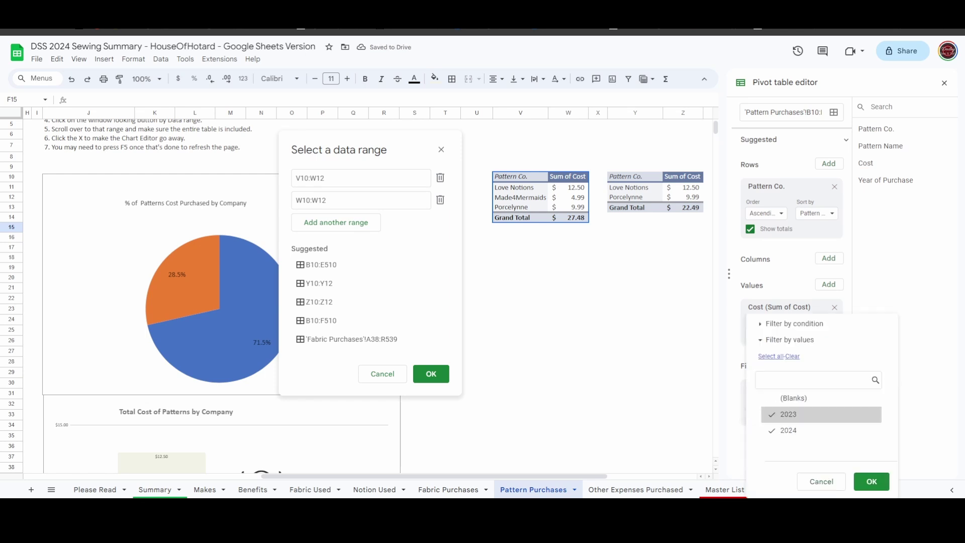
left_click(768, 411)
left_click(871, 481)
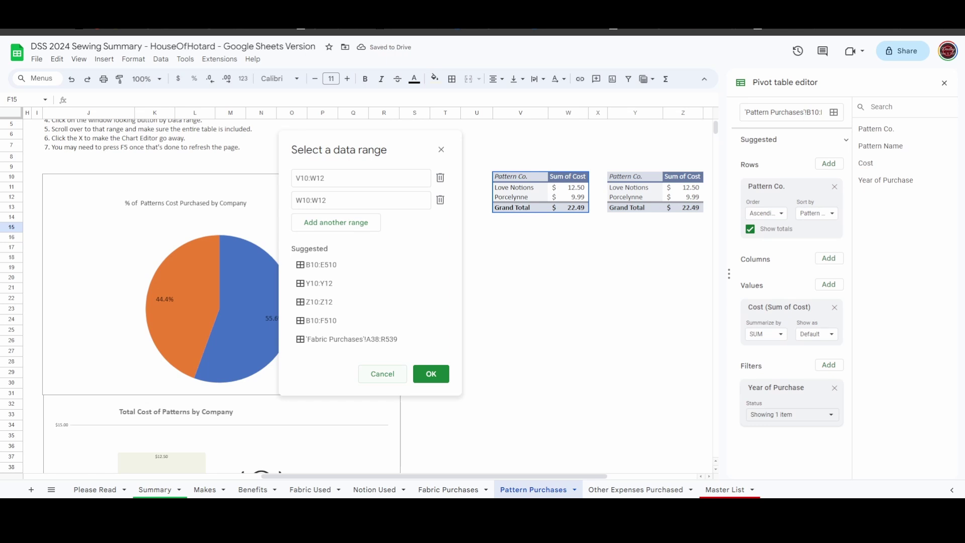
left_click(430, 373)
Set pattern 004's year of purchase to 2024 and clear its year sewn.
scroll(363, 282, "left", 10)
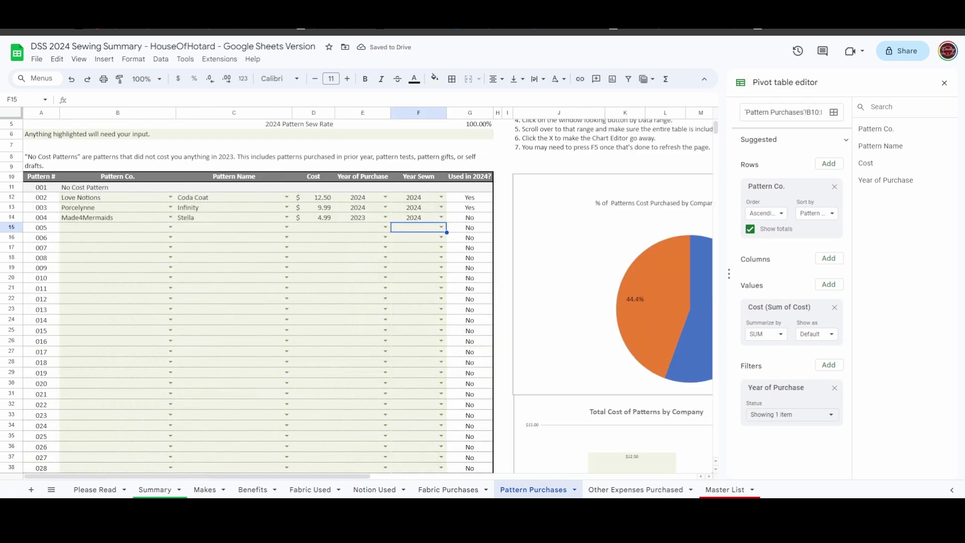
left_click(358, 218)
left_click(385, 217)
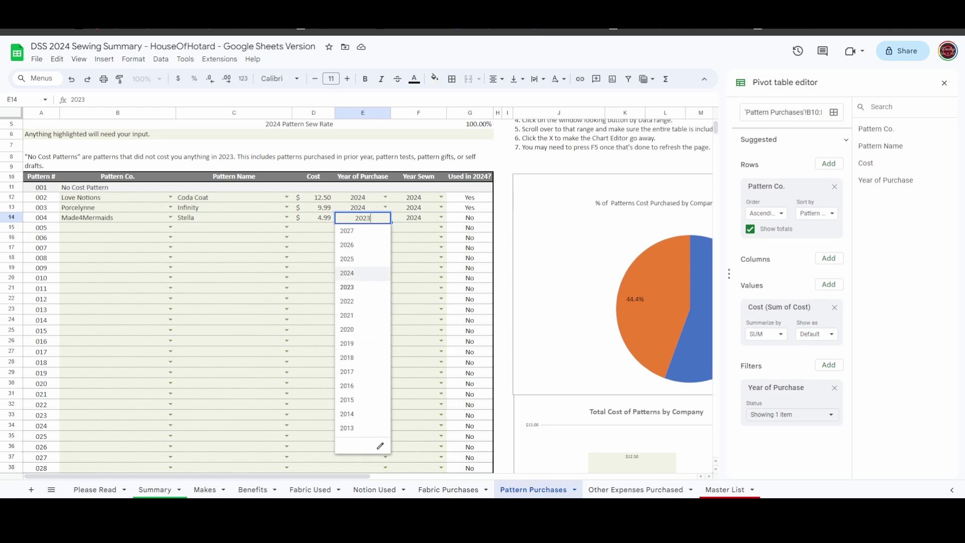
left_click(362, 273)
left_click(413, 218)
key("Delete")
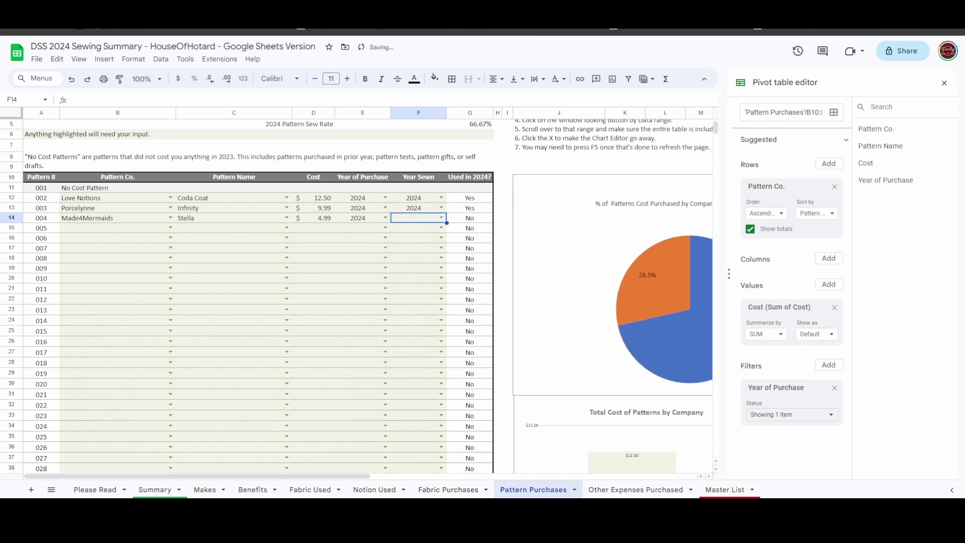
left_click(470, 218)
left_click(498, 218)
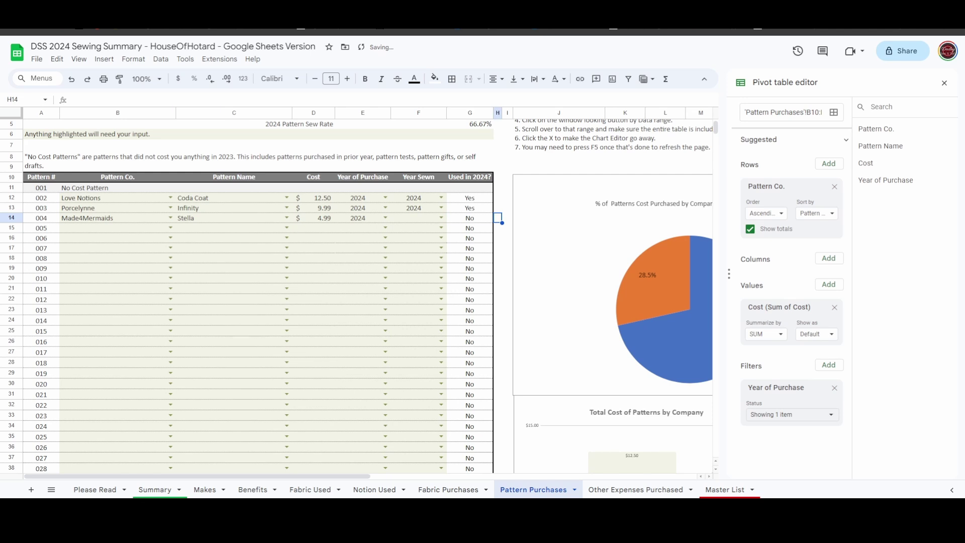
Extend the "% of Patterns Cost Purchased by Company" pie chart's data ranges to V10:W13 and W10:W13.
scroll(367, 297, "right", 5)
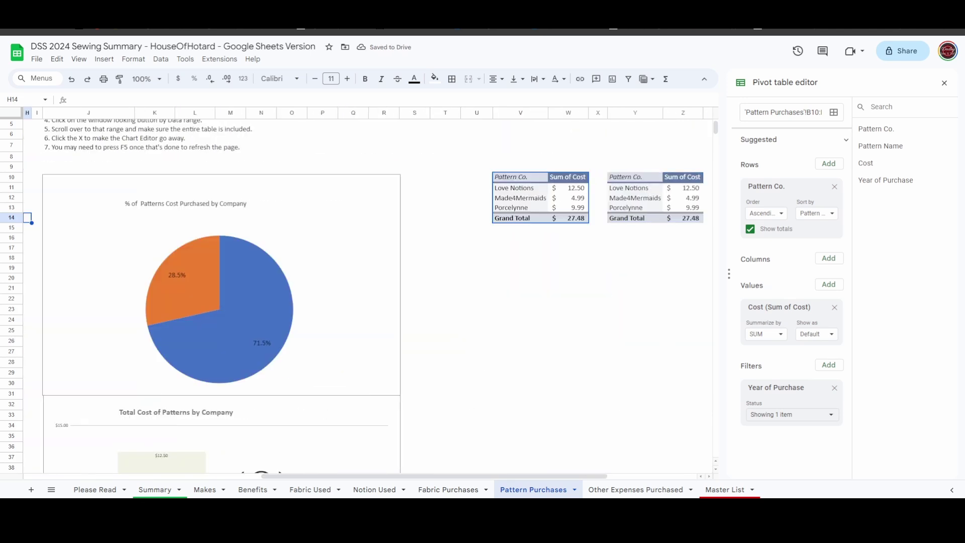
left_click(146, 263)
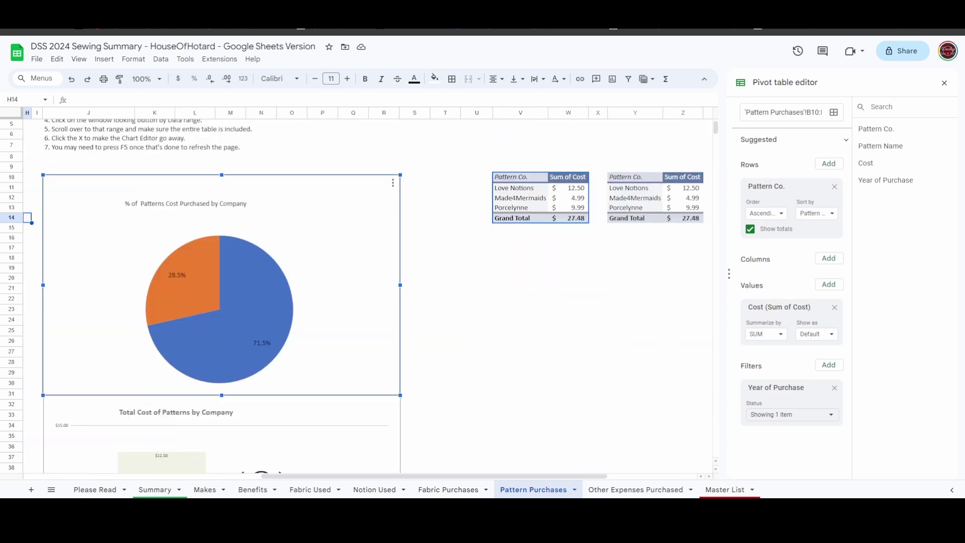
left_click(393, 182)
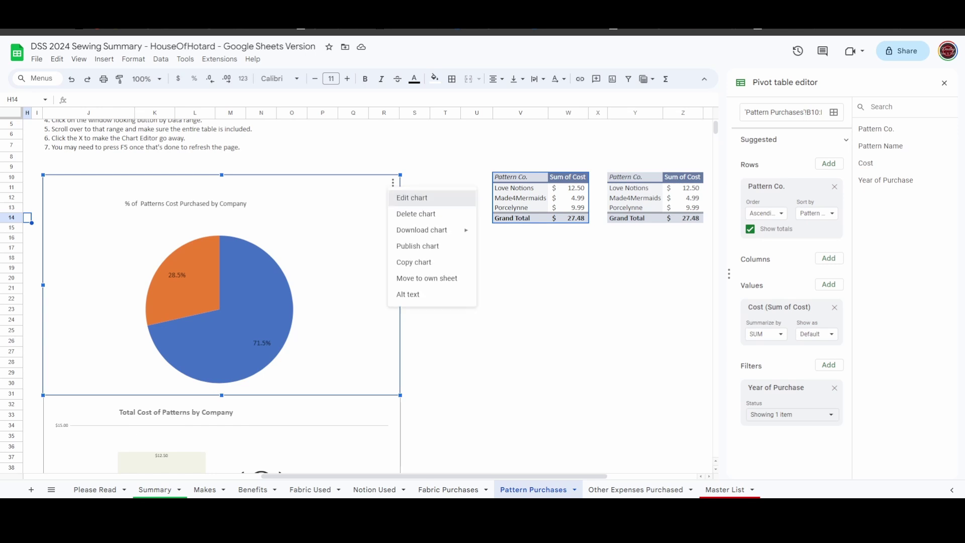
left_click(410, 196)
left_click(941, 190)
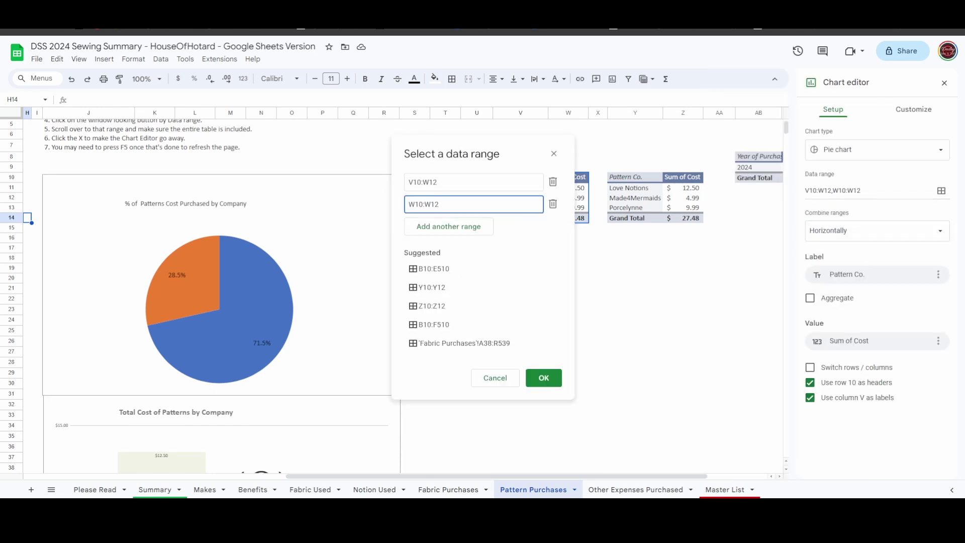
left_click_drag(477, 155, 345, 143)
left_click(339, 172)
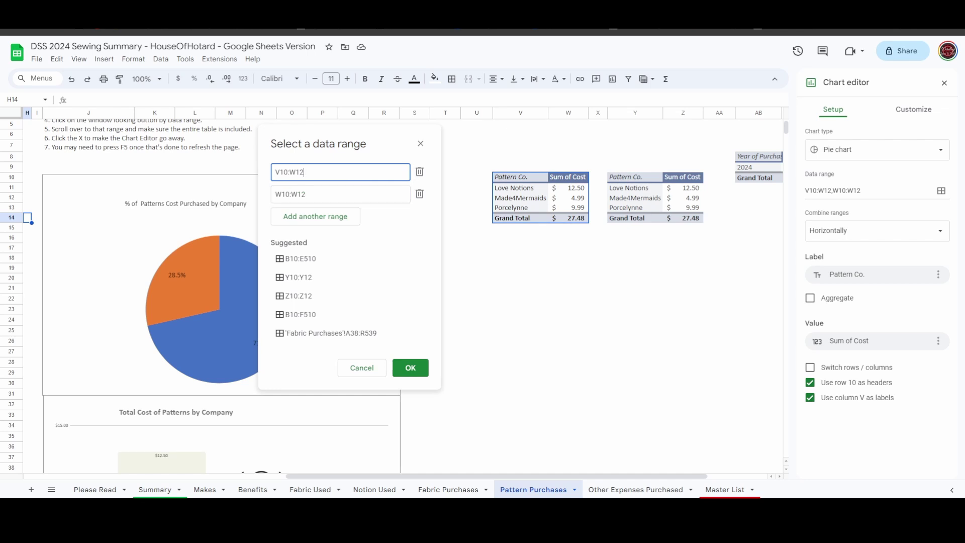
key("BackSpace")
type("3")
left_click(306, 194)
key("BackSpace")
type("3")
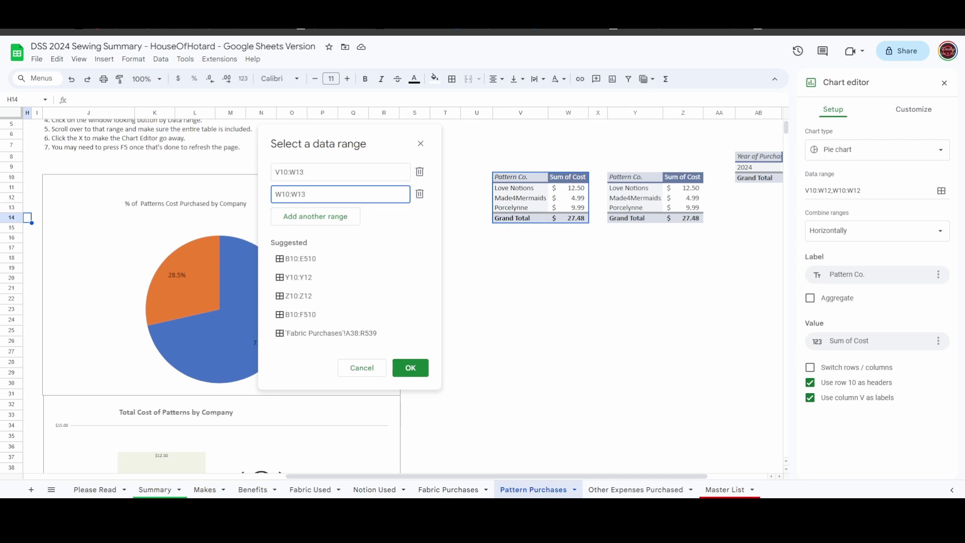
left_click(410, 367)
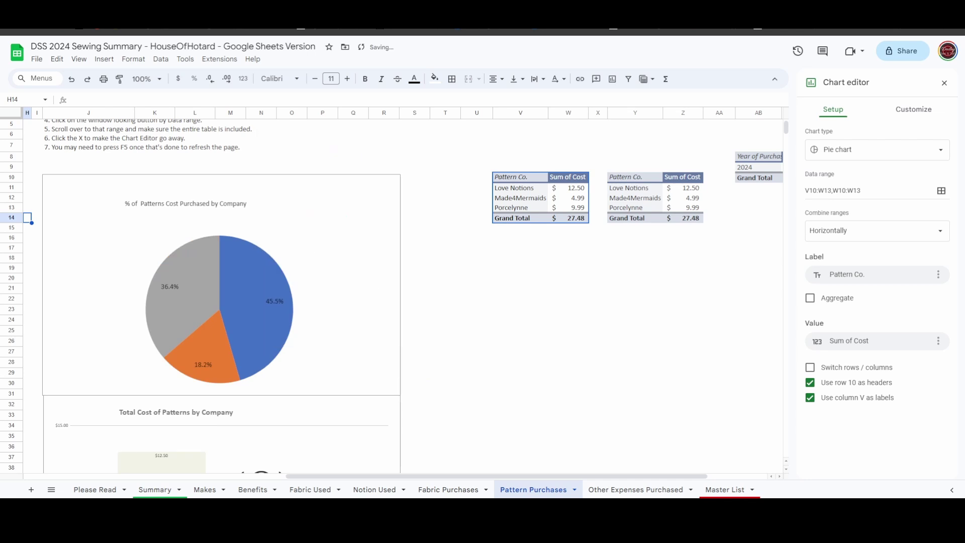
Extend the "Total Cost of Patterns by Company" column chart's data ranges to Y10:Y13 and Z10:Z13.
scroll(402, 297, "down", 3)
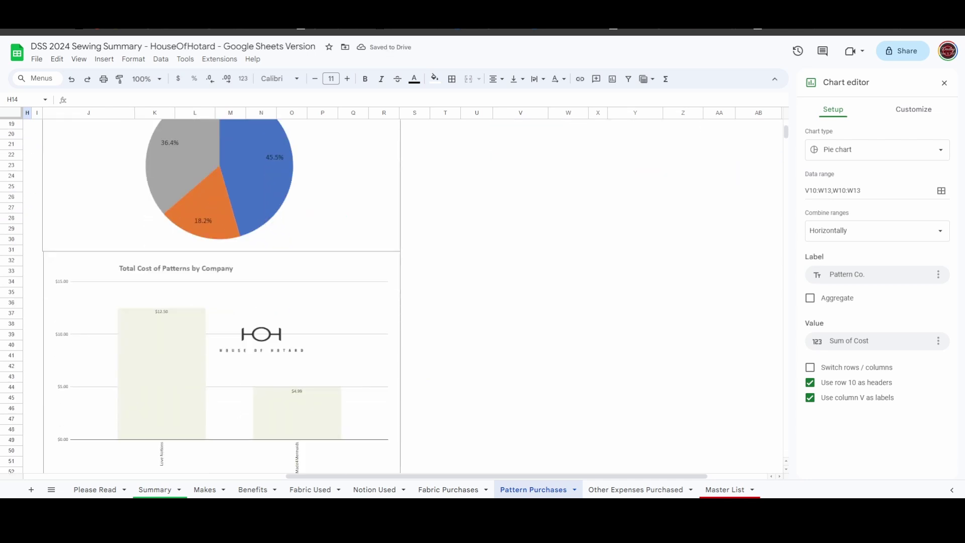
left_click(221, 352)
left_click(440, 249)
left_click(458, 265)
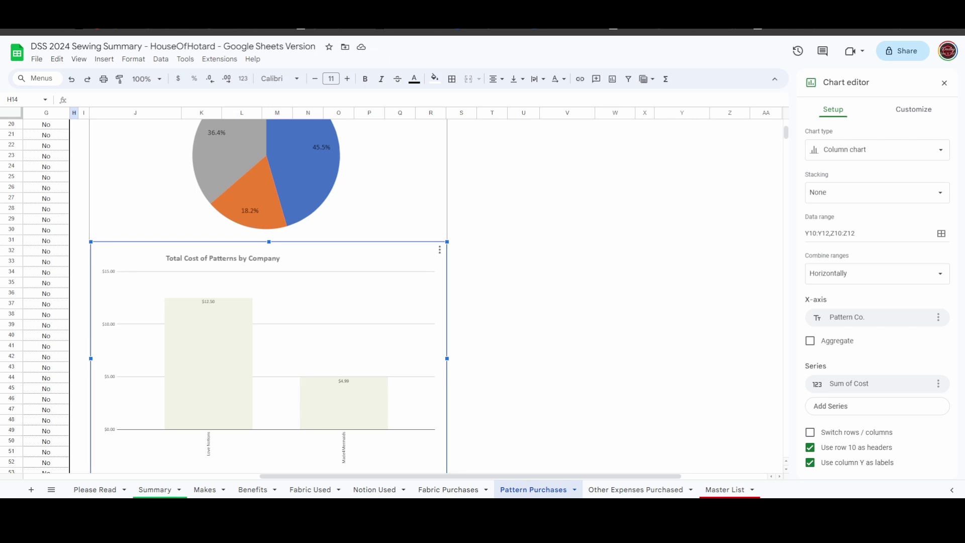
left_click(941, 234)
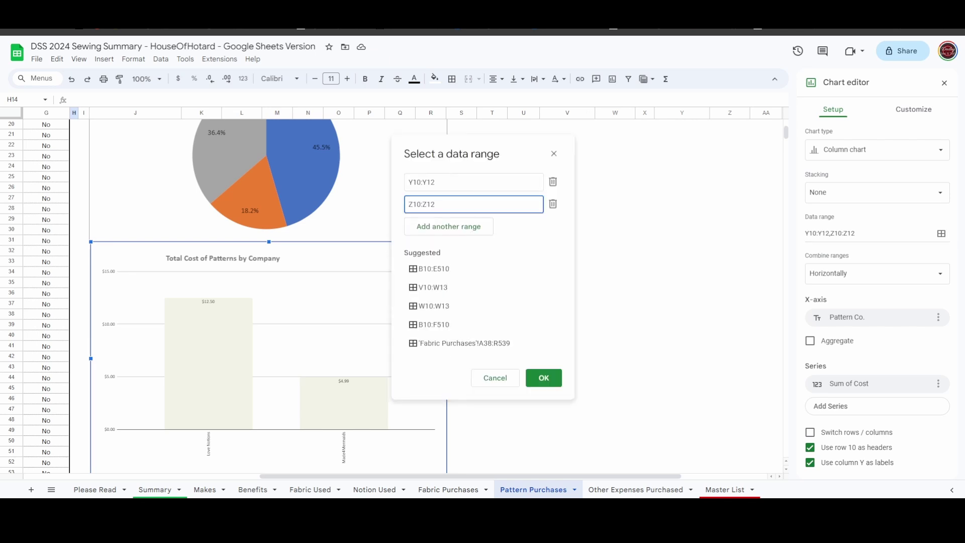
left_click(442, 182)
key("BackSpace")
type("3")
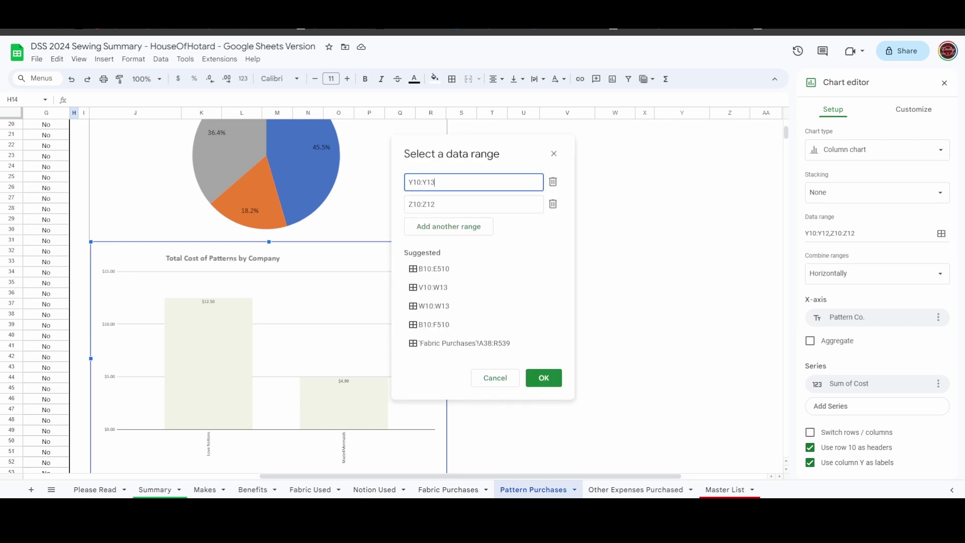
left_click(436, 204)
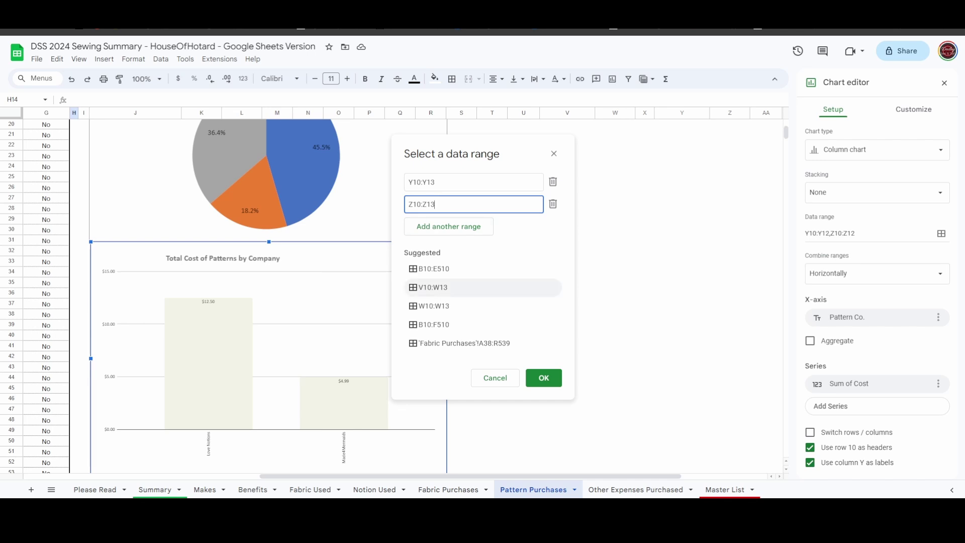
left_click(543, 378)
Compare the pattern purchase log and its summary figures with the pivot table counting pattern names by year of purchase.
scroll(382, 297, "up", 3)
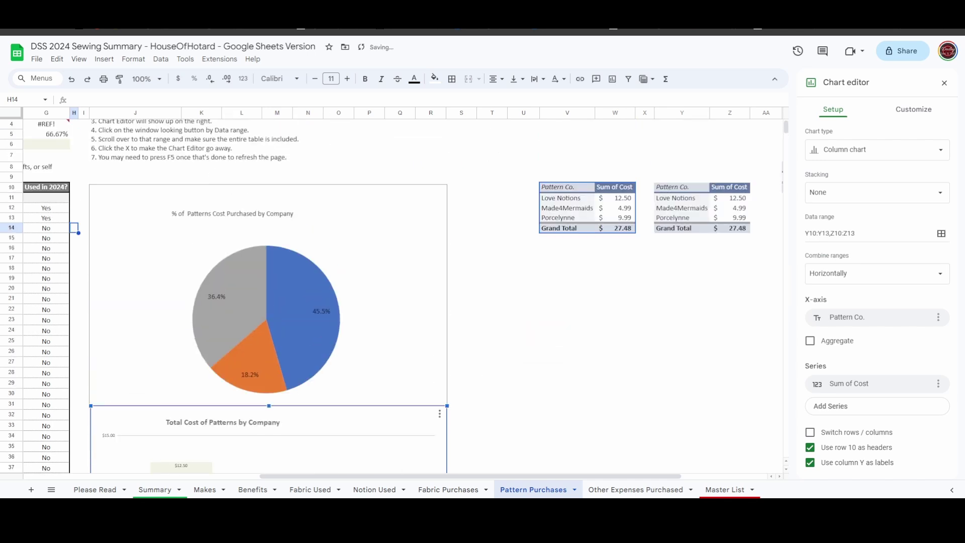
scroll(402, 296, "right", 3)
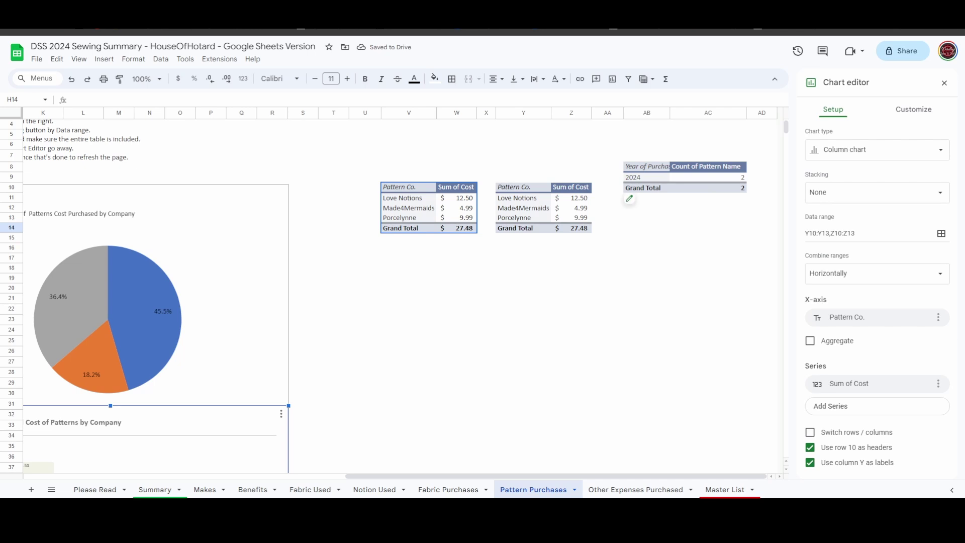
scroll(402, 301, "left", 5)
scroll(402, 302, "left", 8)
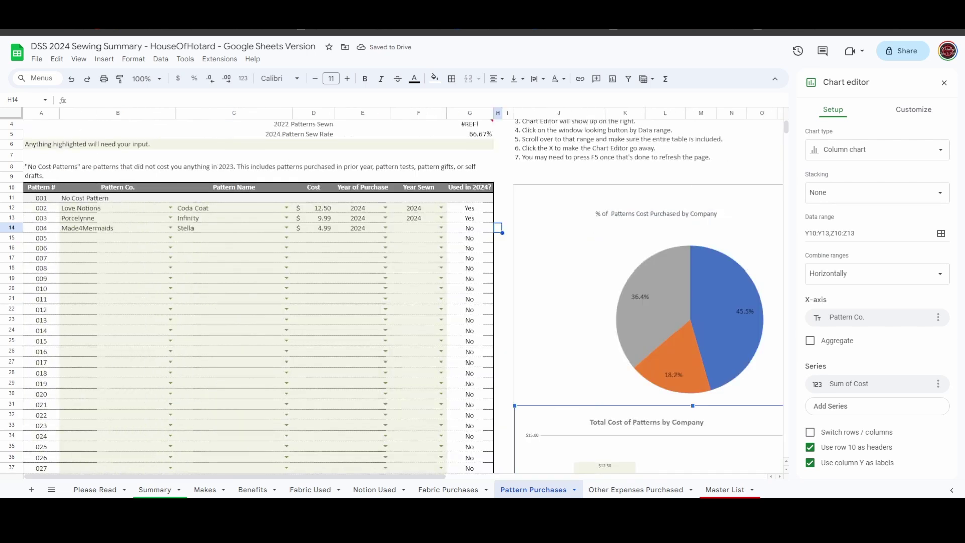
scroll(402, 297, "down", 1)
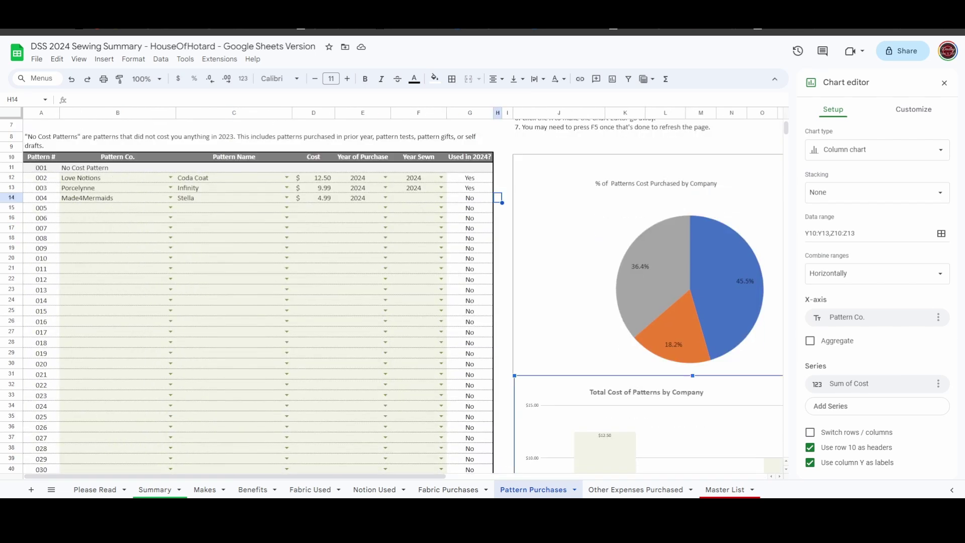
scroll(402, 301, "up", 2)
scroll(402, 302, "right", 8)
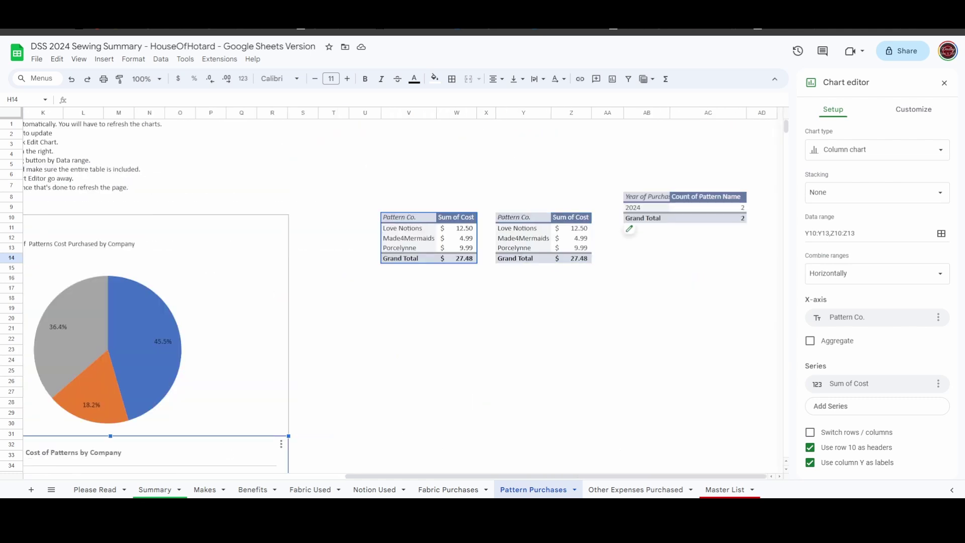
left_click(645, 207)
left_click(692, 207)
scroll(402, 301, "left", 8)
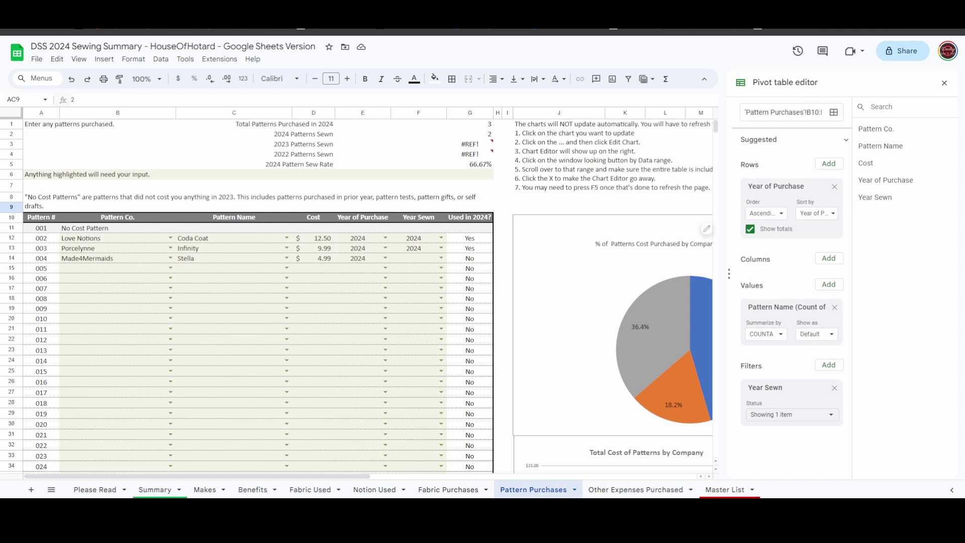
scroll(368, 345, "right", 8)
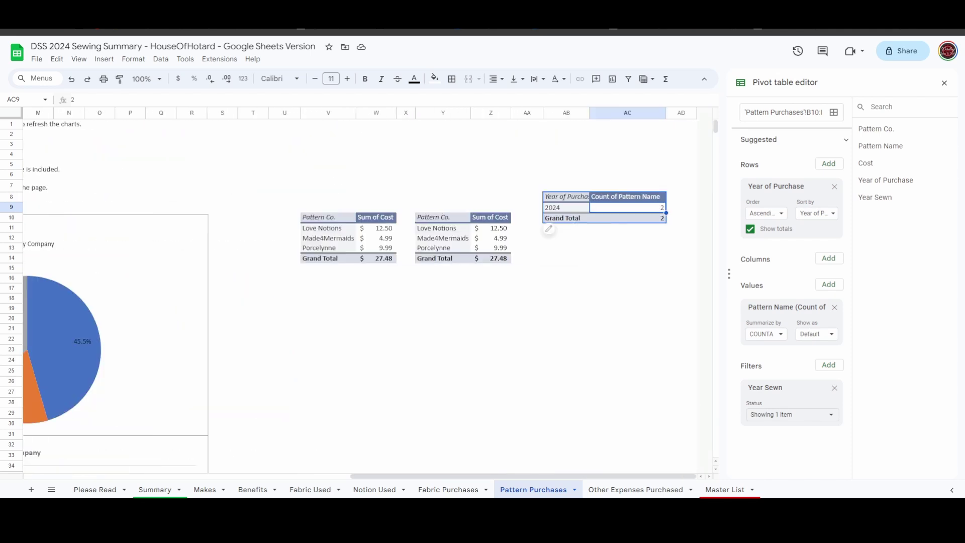
Check which values the yearly pattern count pivot table's Year Sewn filter includes, leaving the filter as it is.
left_click(566, 207)
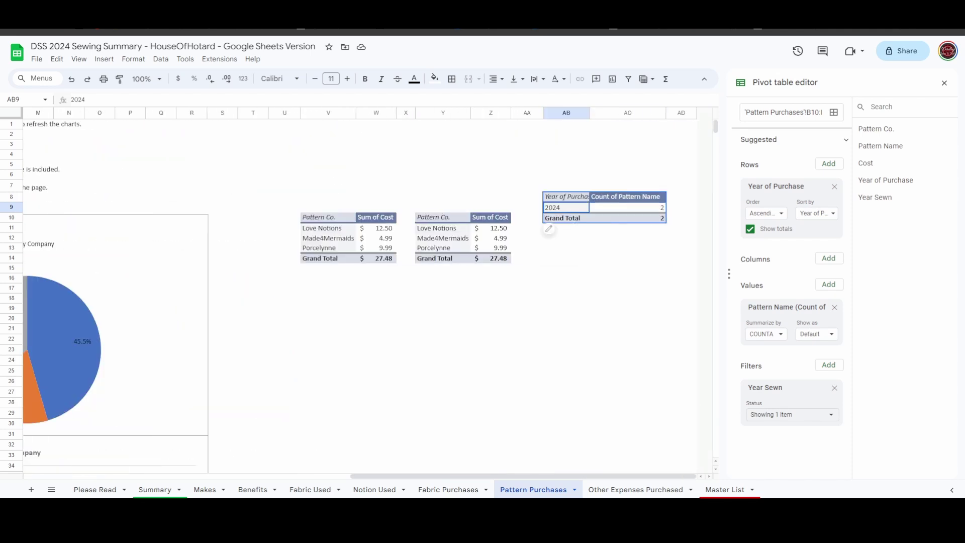
left_click(626, 258)
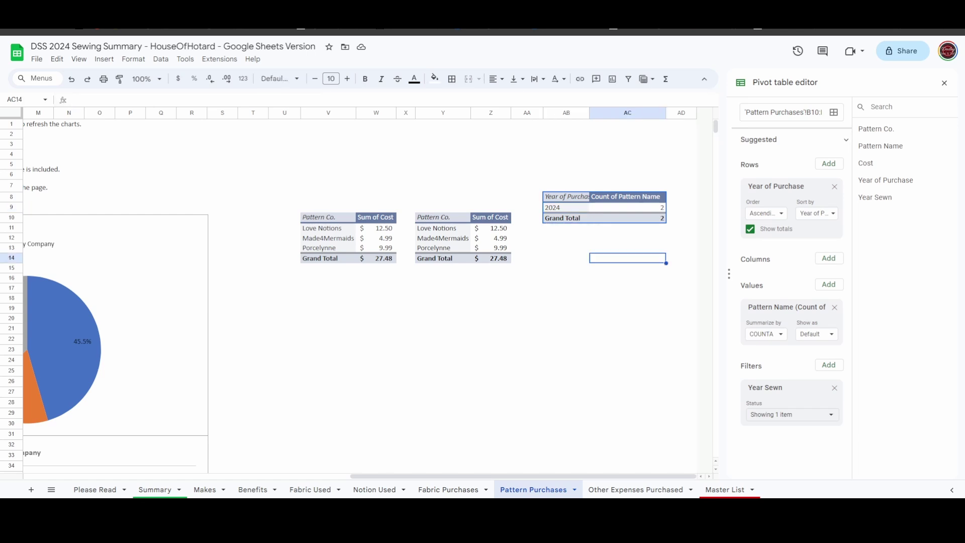
left_click(791, 415)
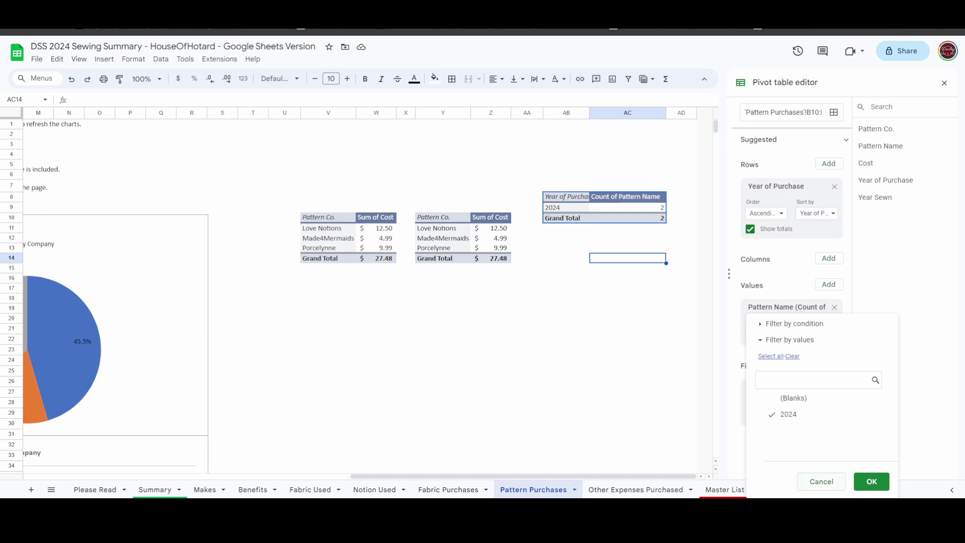
left_click(820, 481)
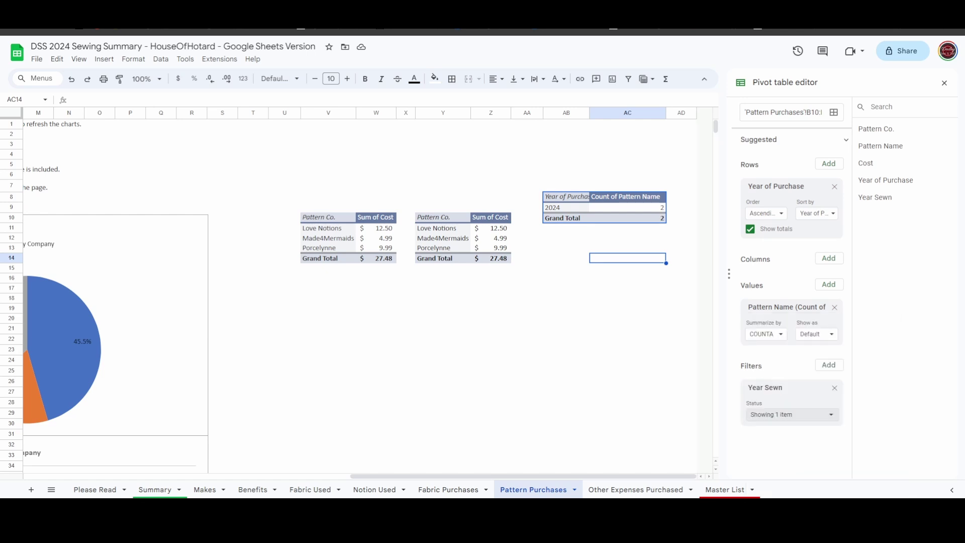
scroll(367, 291, "left", 10)
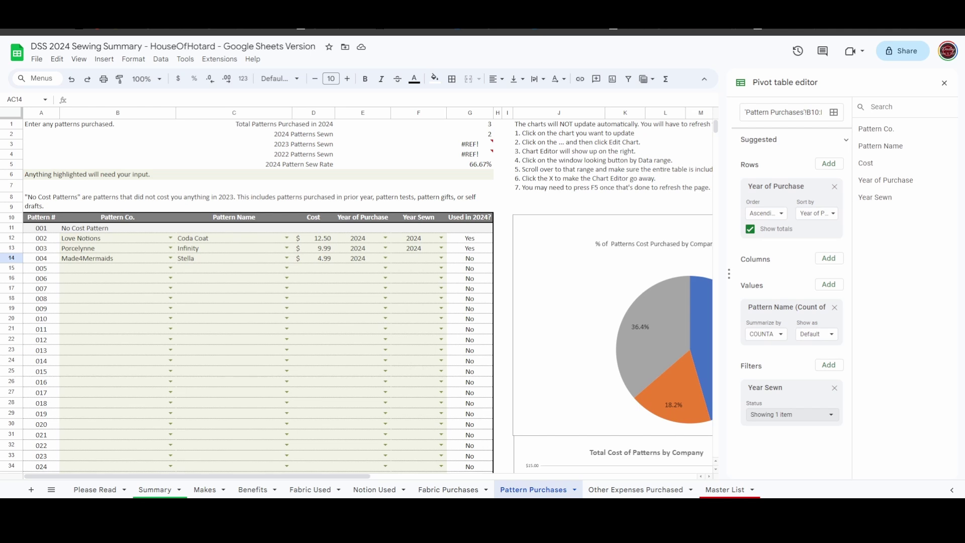
Examine the yearly pattern count pivot table's source data range and its row order and sort options.
scroll(367, 292, "right", 10)
left_click(565, 196)
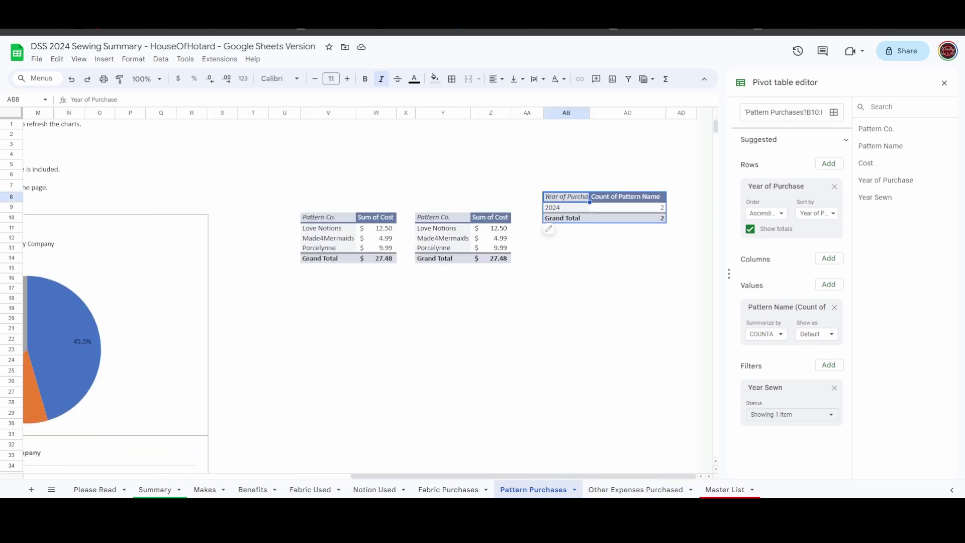
left_click(565, 217)
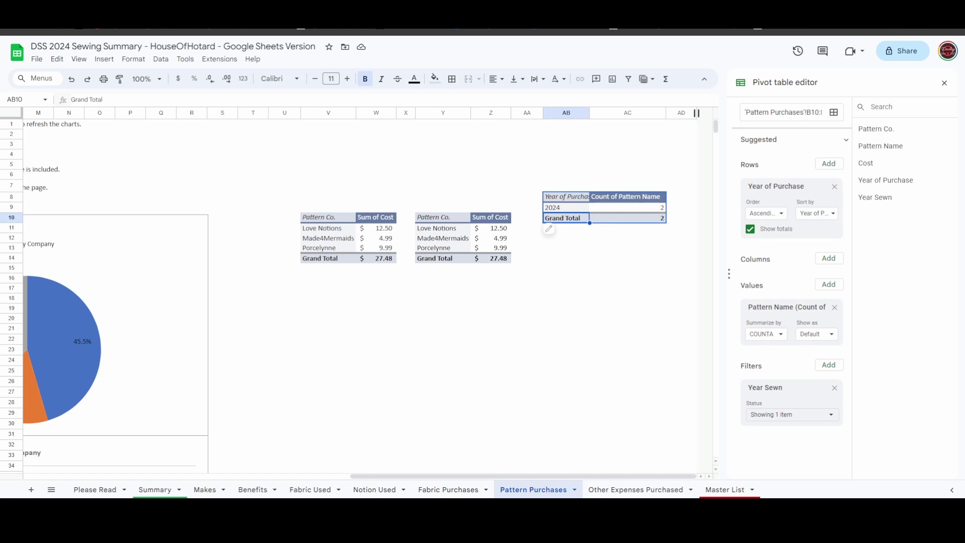
left_click(834, 112)
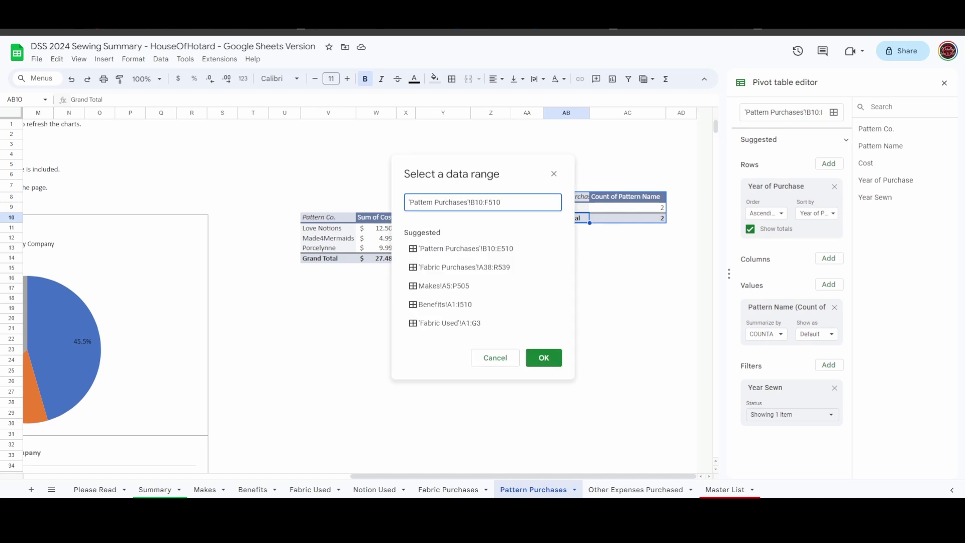
left_click(553, 173)
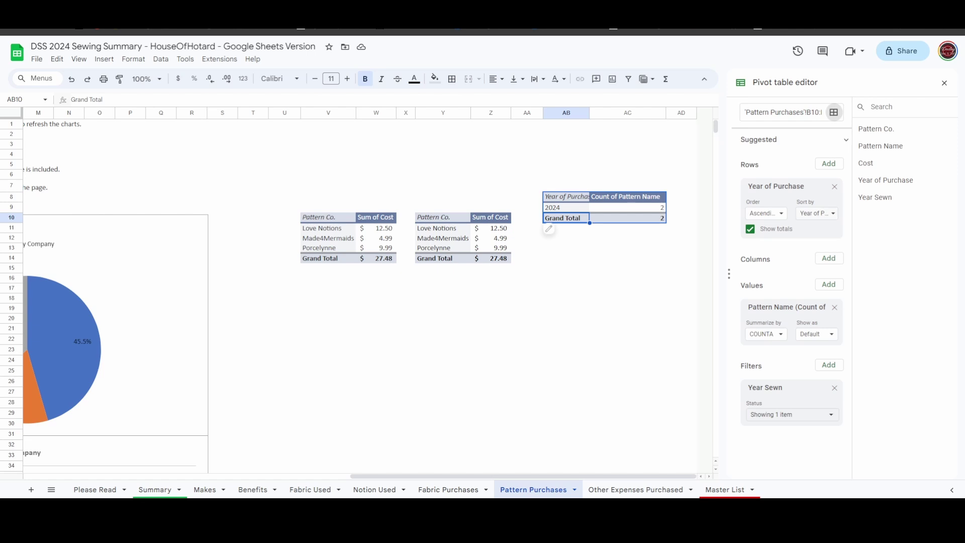
left_click(817, 213)
left_click(816, 213)
left_click(766, 213)
left_click(766, 213)
left_click(627, 328)
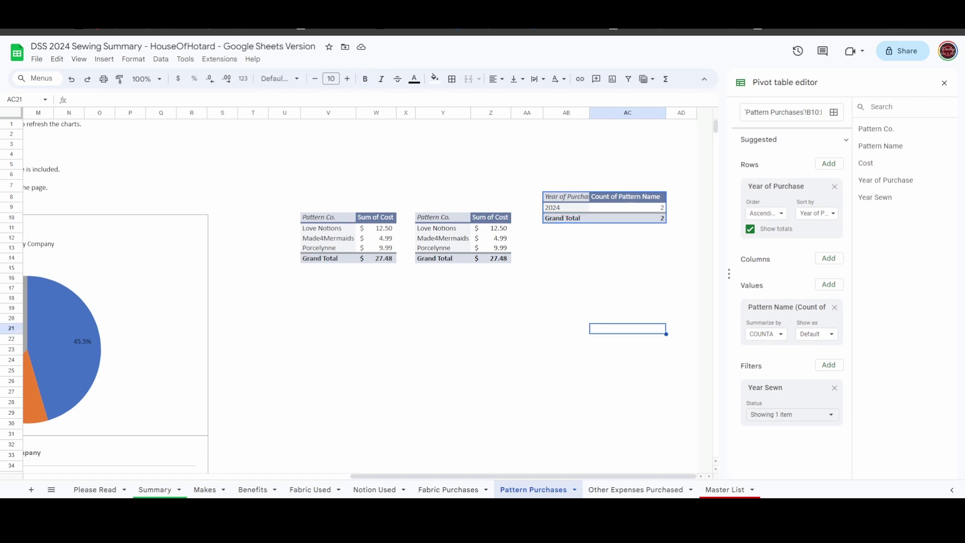
Reload the spreadsheet and return to the pivot tables beside the pattern charts.
key("F5")
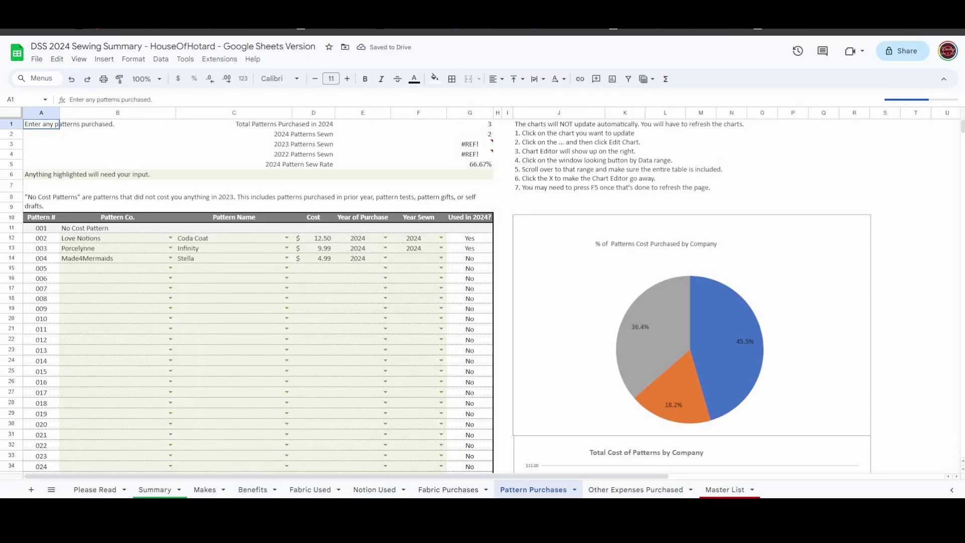
key("Right")
scroll(483, 296, "down", 2)
key("Right")
key("Right")
key("Right")
scroll(483, 297, "down", 2)
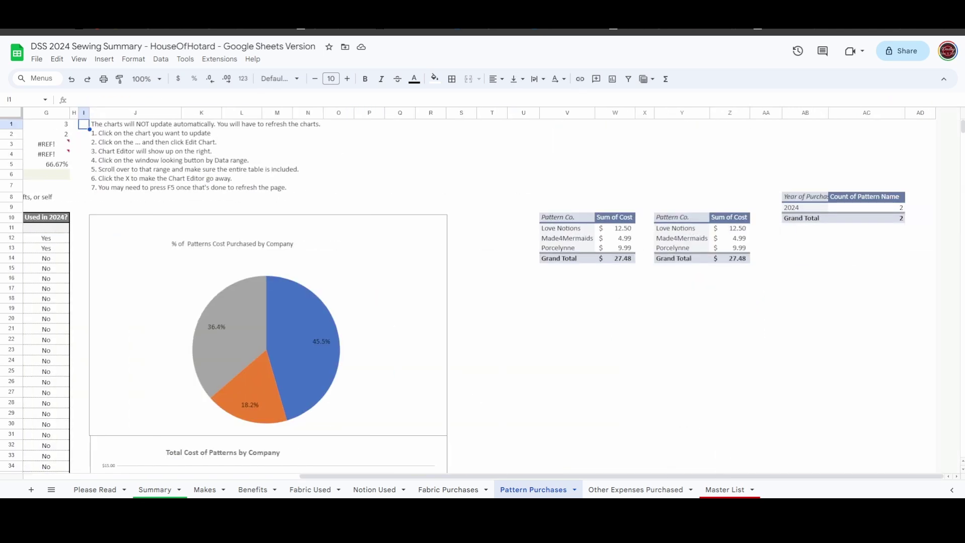
Open the yearly pattern count pivot table for editing and review its Summarize by and Show as options.
left_click(864, 207)
left_click(801, 231)
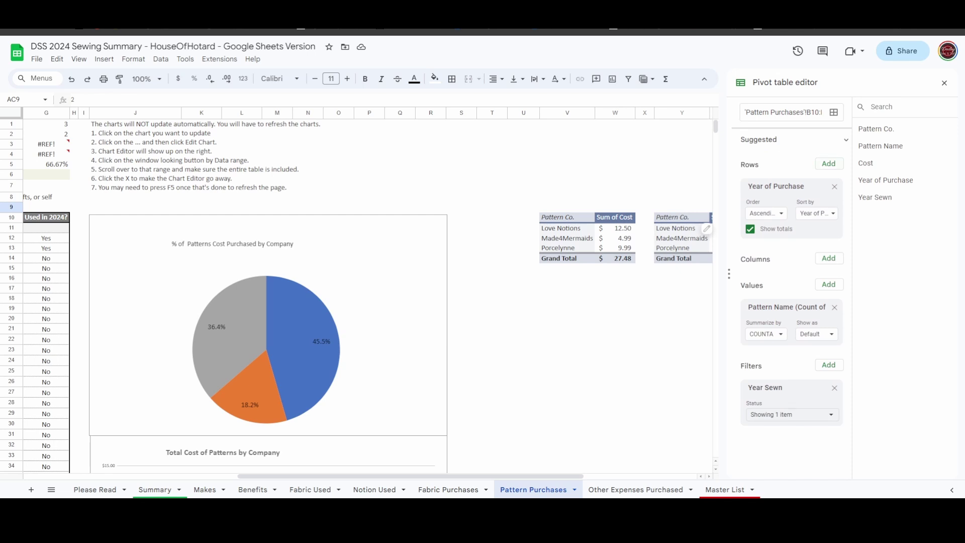
left_click(765, 334)
left_click(816, 334)
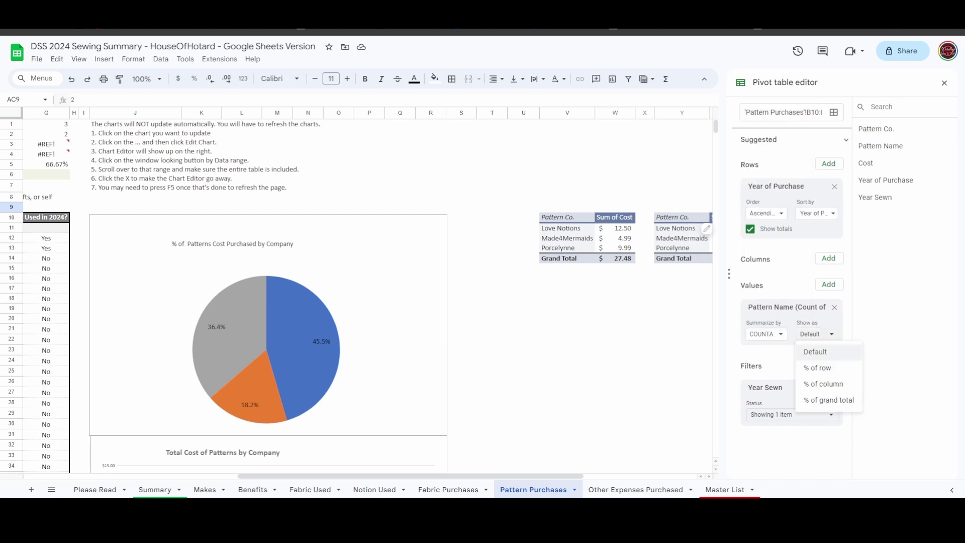
left_click(817, 334)
Include blanks in the yearly pattern count pivot table's Year Sewn filter, exclude them again, and return to the pattern log.
left_click(792, 414)
left_click(793, 398)
left_click(872, 482)
left_click(792, 415)
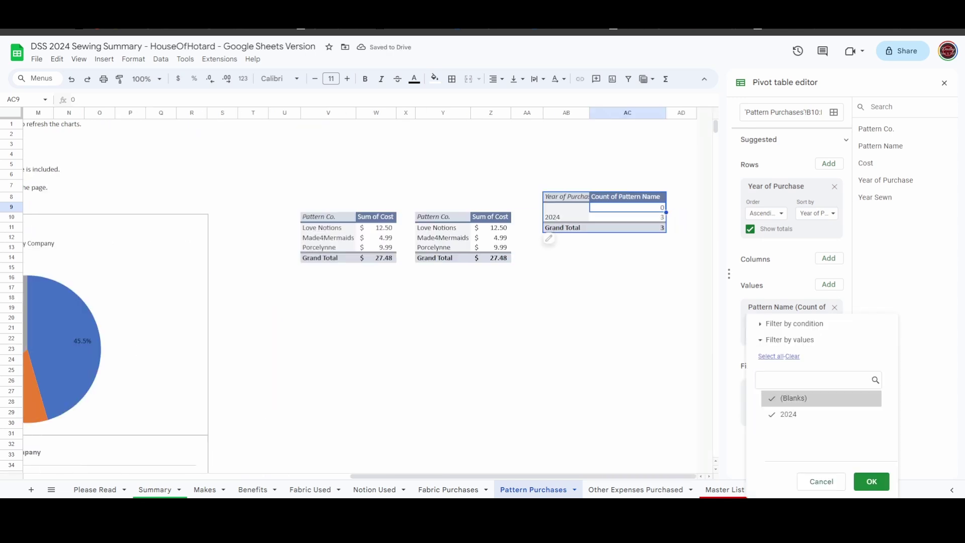
left_click(793, 398)
left_click(871, 481)
left_click(680, 402)
scroll(680, 402, "left", 10)
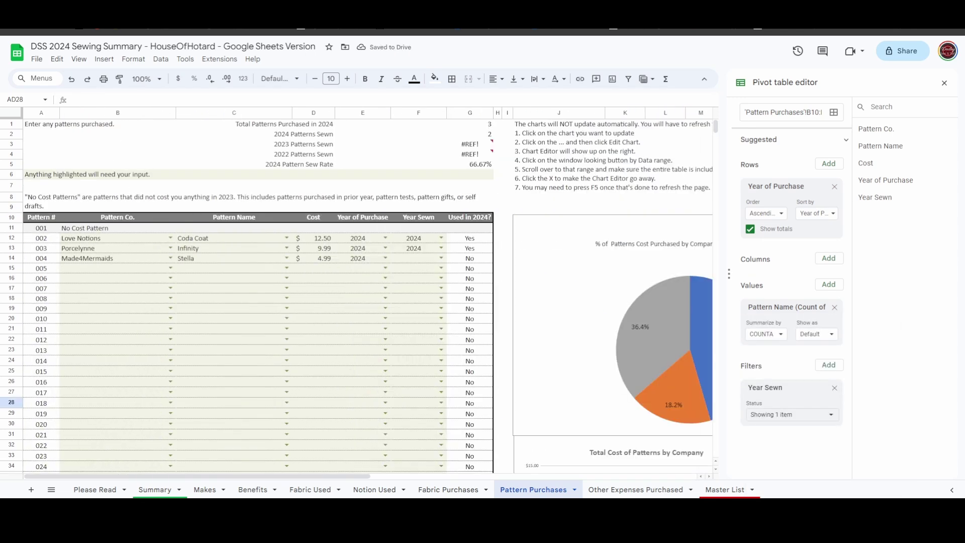
Inspect the 2024 Patterns Sewn formula and the pivot table it references, and close the pivot table editor.
left_click(418, 258)
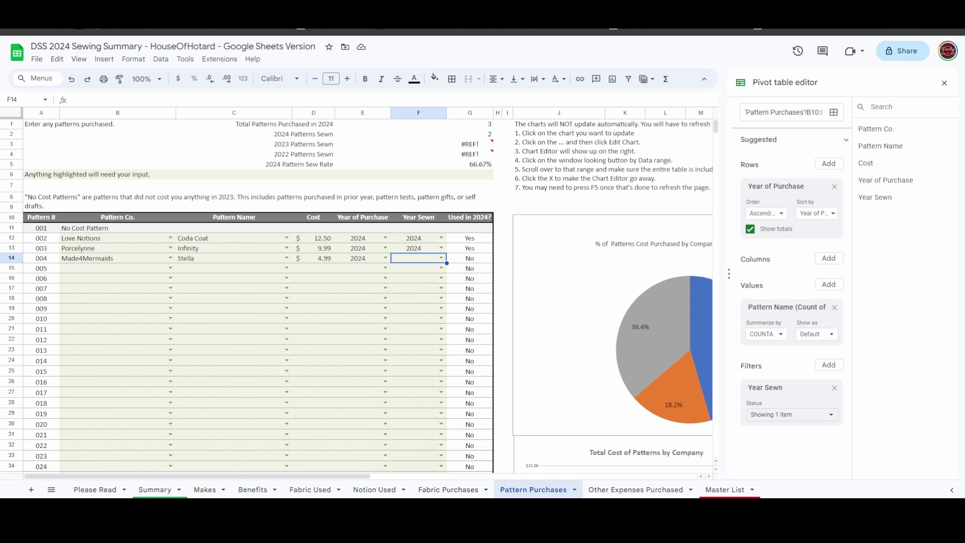
left_click(470, 134)
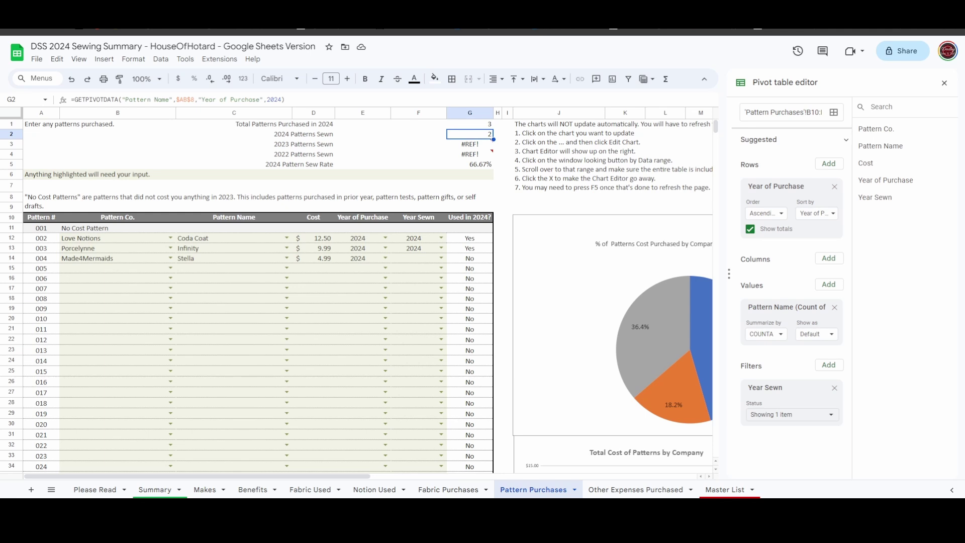
scroll(367, 296, "right", 10)
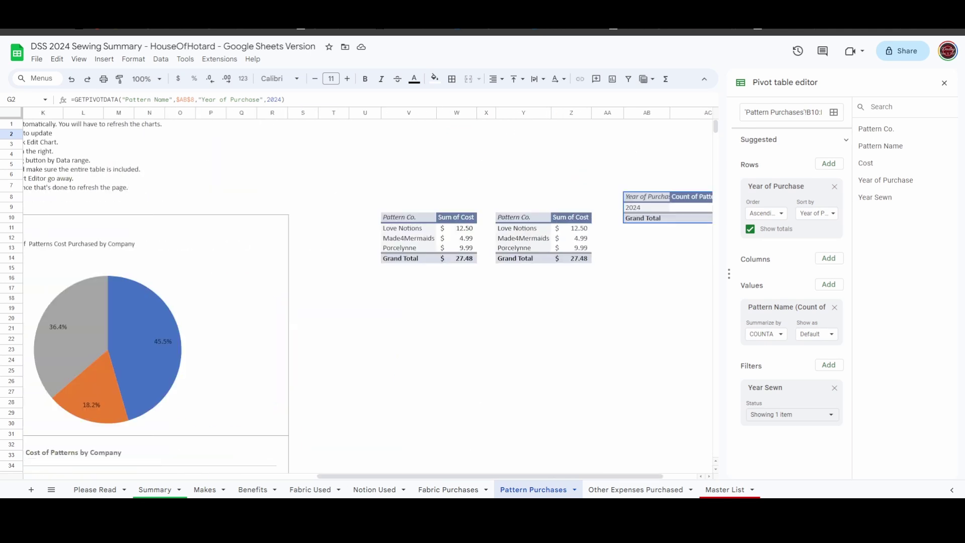
left_click(944, 82)
scroll(658, 271, "left", 10)
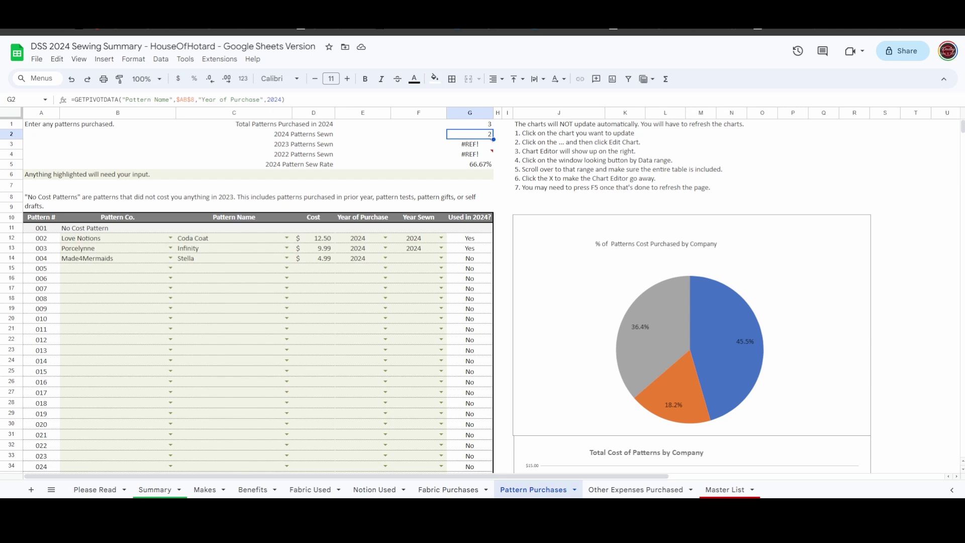
On the Fabric Purchases sheet, open the empty completed-makes chart for editing to review its data range.
left_click(448, 489)
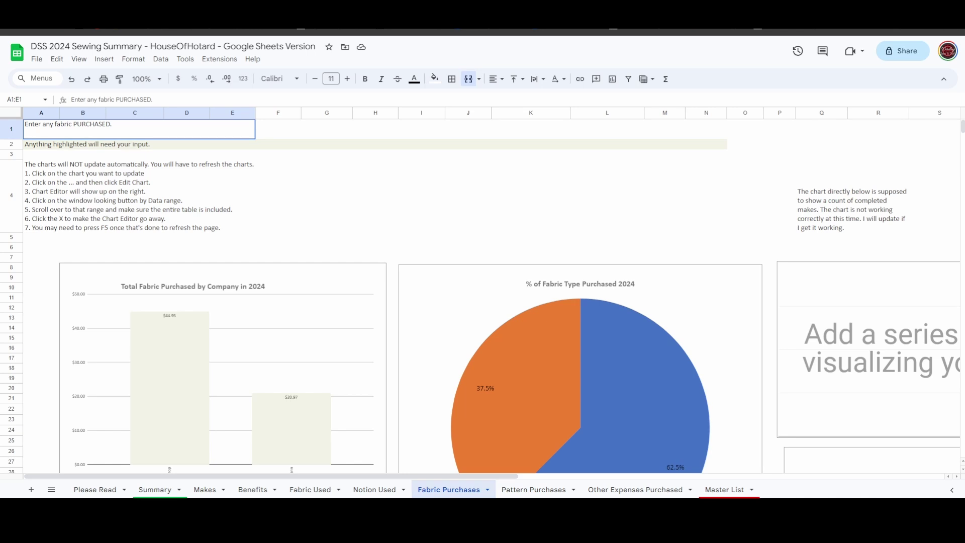
left_click(868, 348)
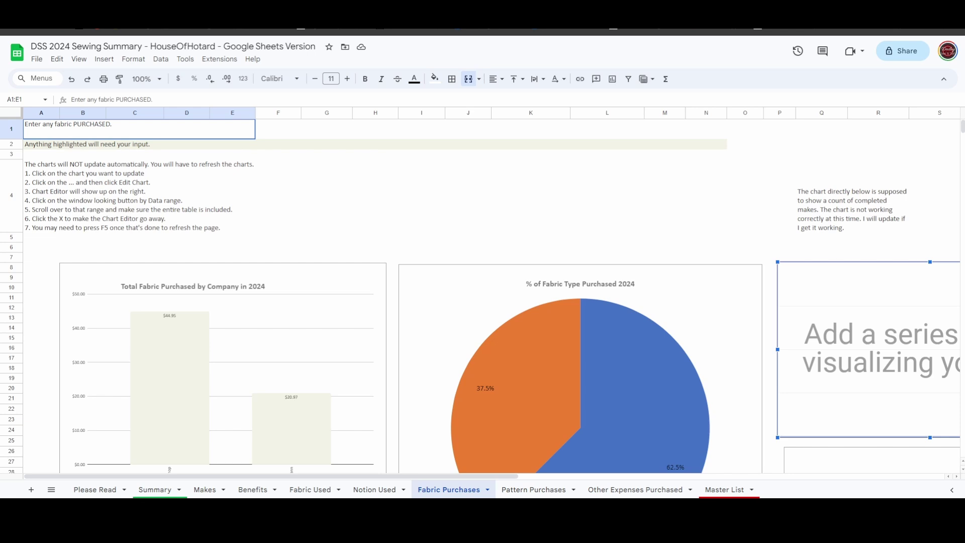
scroll(483, 302, "right", 10)
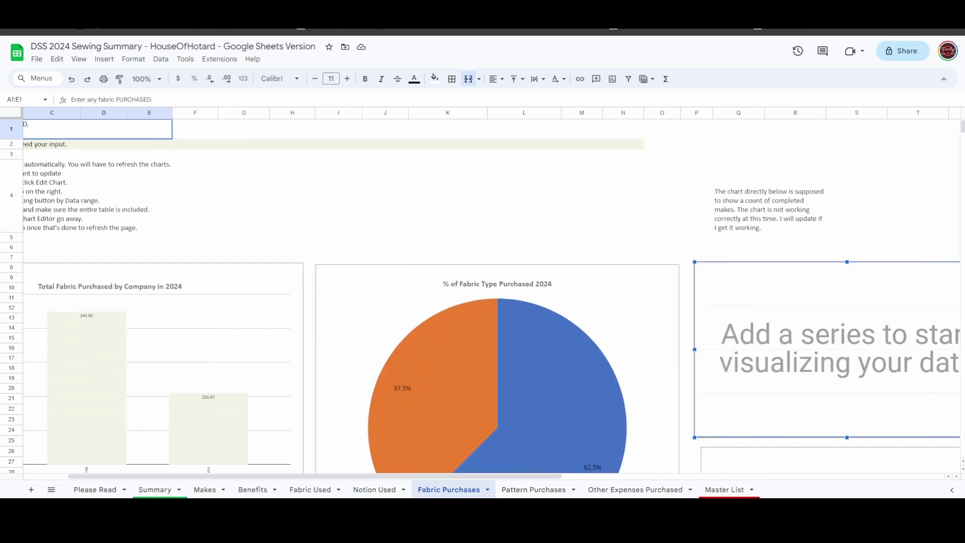
left_click(607, 269)
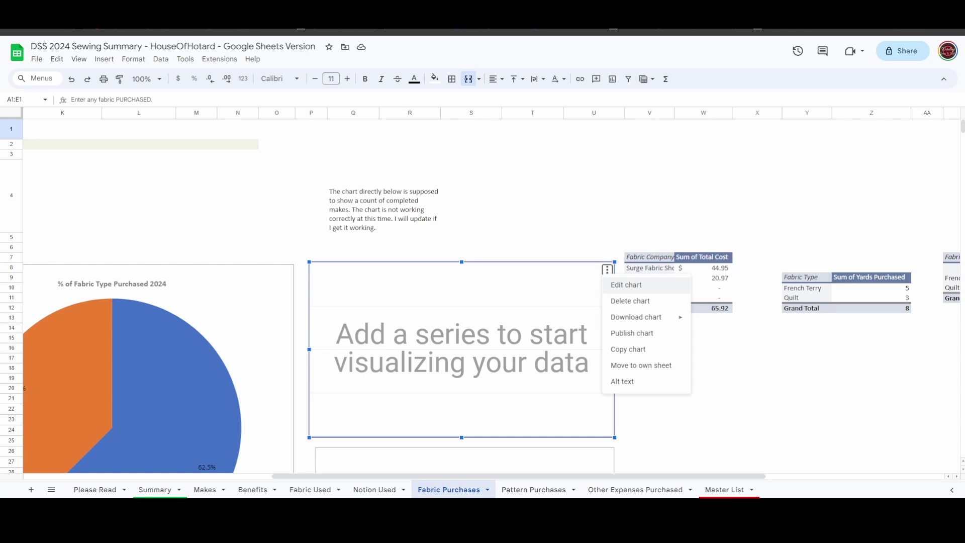
left_click(628, 281)
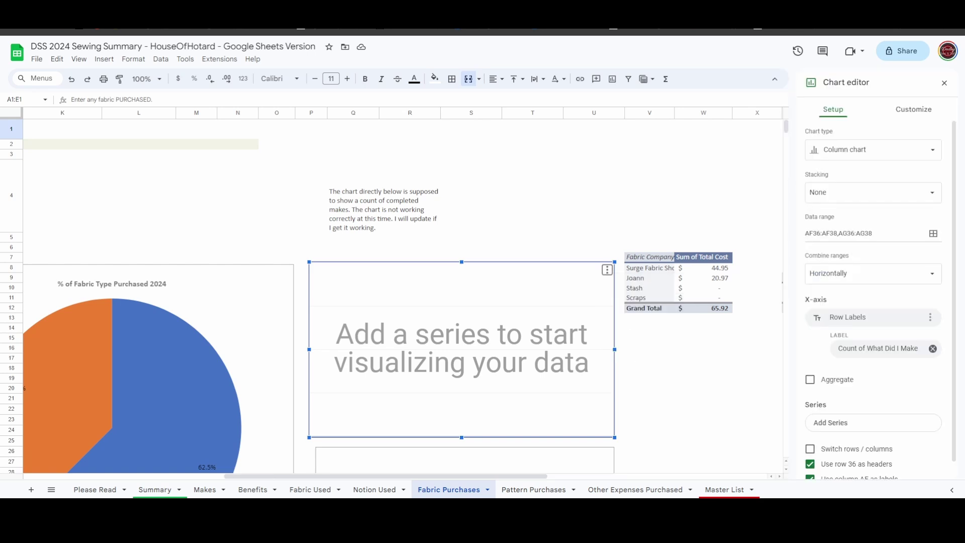
Find the empty chart's source cells, select the Date Completed Year table in AF34:AG38, and compare it with the fabric pivot tables.
scroll(402, 291, "right", 10)
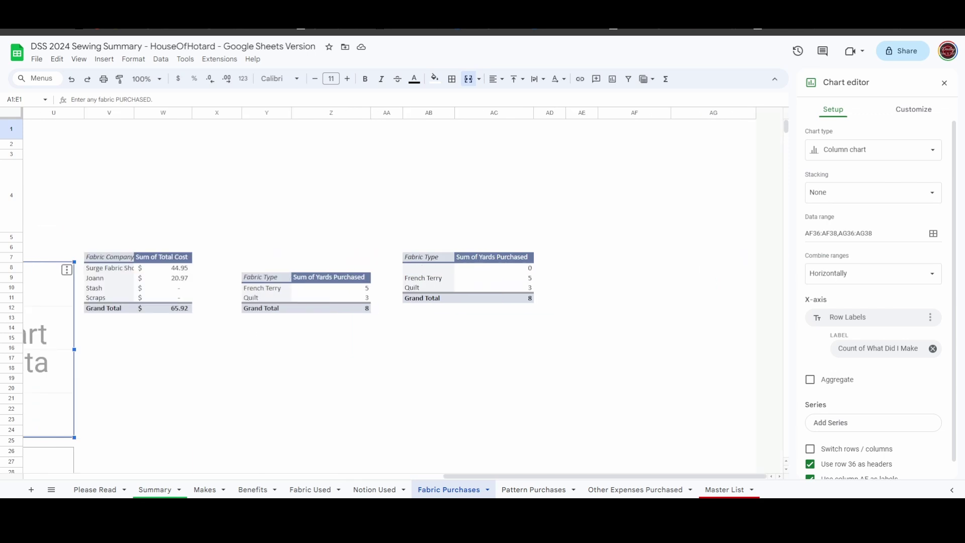
scroll(405, 309, "down", 8)
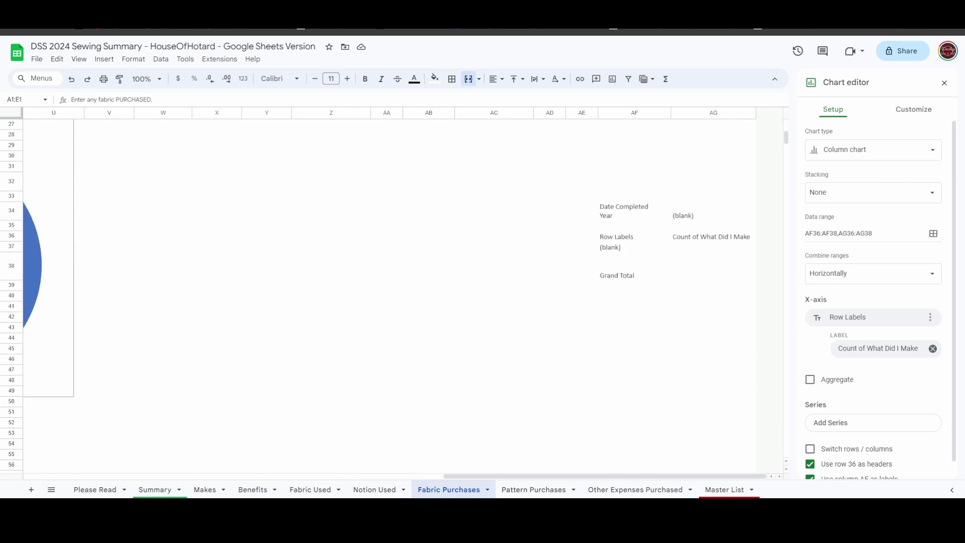
left_click(634, 210)
left_click_drag(818, 211, 897, 268)
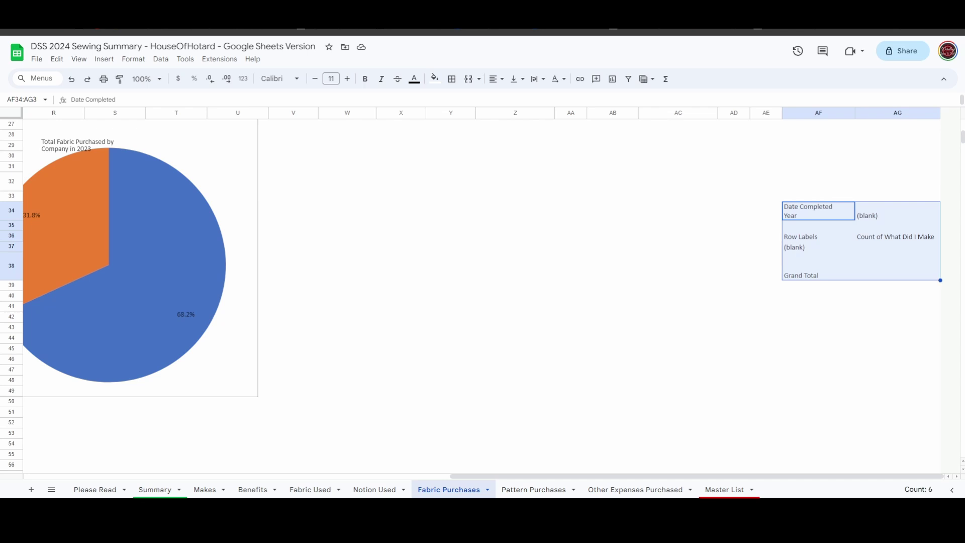
scroll(482, 297, "up", 5)
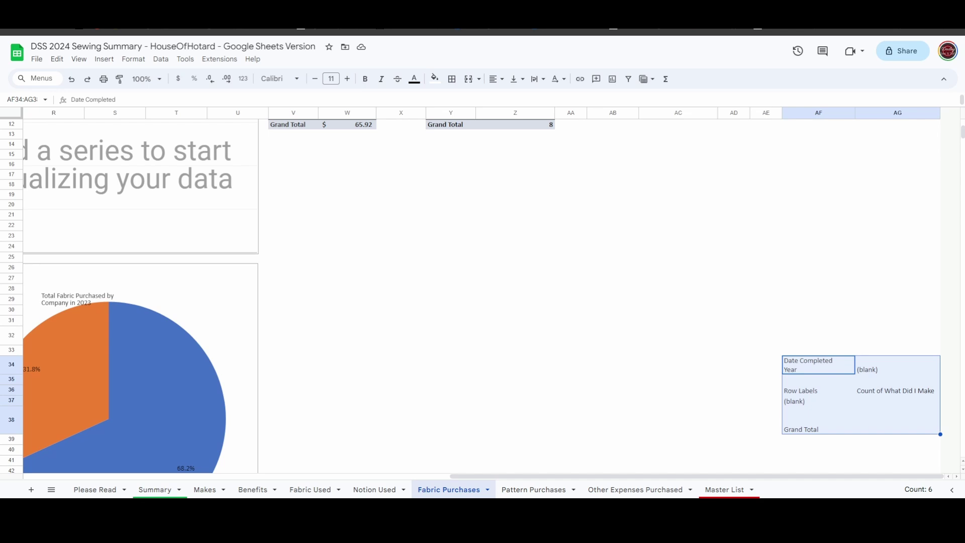
scroll(592, 196, "up", 2)
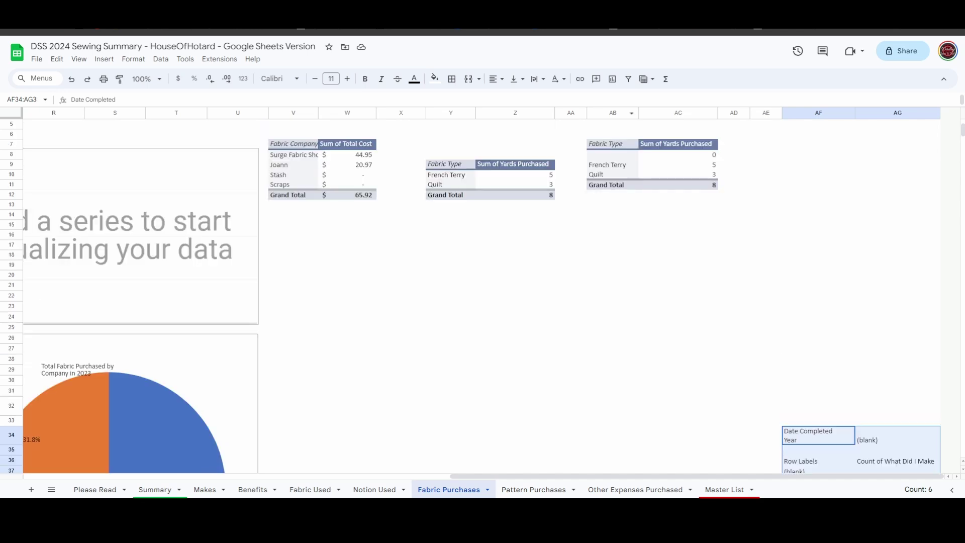
mouse_move(593, 196)
scroll(482, 297, "down", 3)
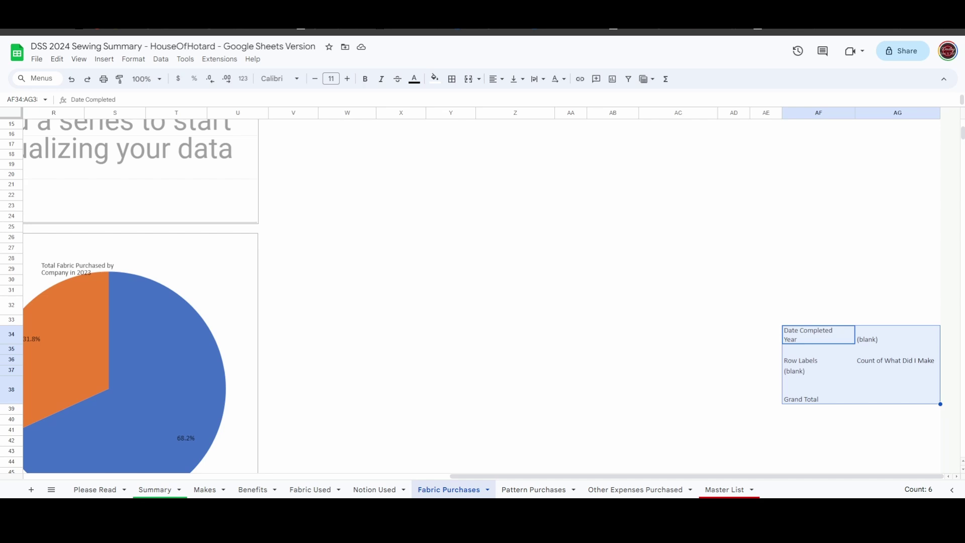
Review the fabric purchase log, the woven and knit summary table, and the charts above the log.
scroll(481, 295, "left", 10)
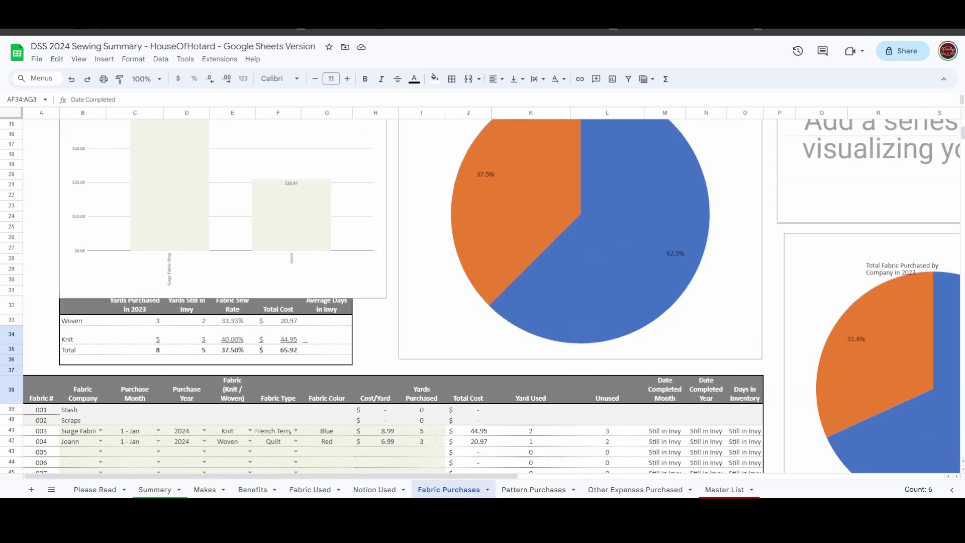
scroll(482, 296, "up", 5)
scroll(483, 297, "down", 10)
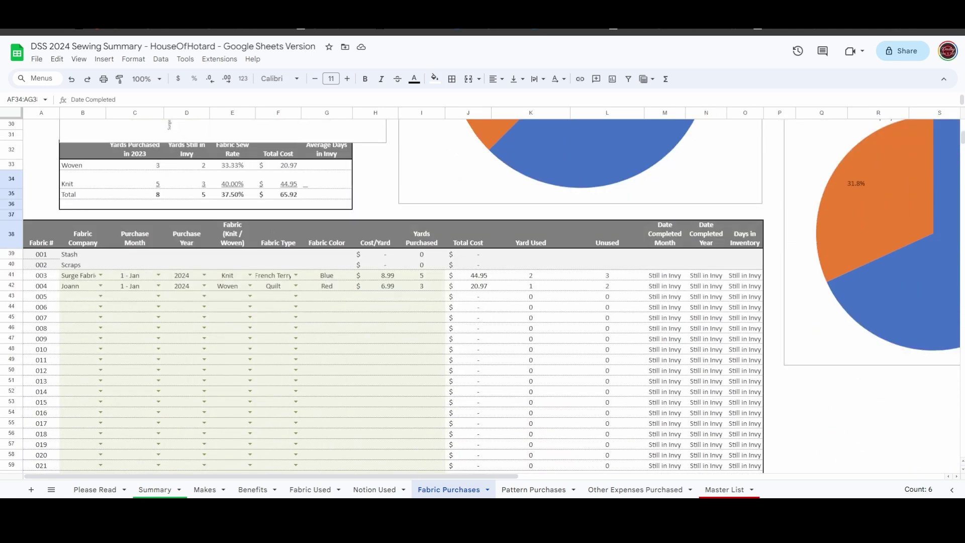
scroll(482, 296, "up", 5)
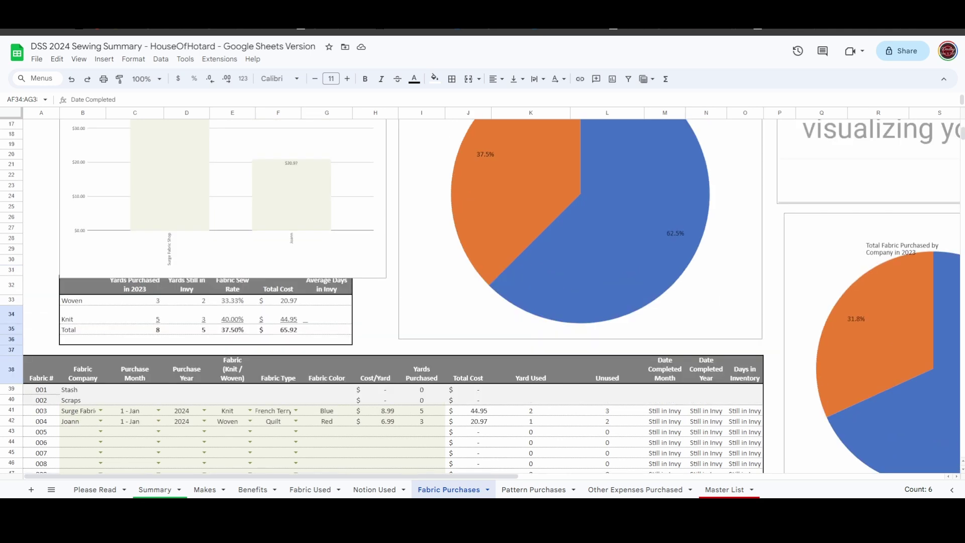
scroll(483, 297, "up", 3)
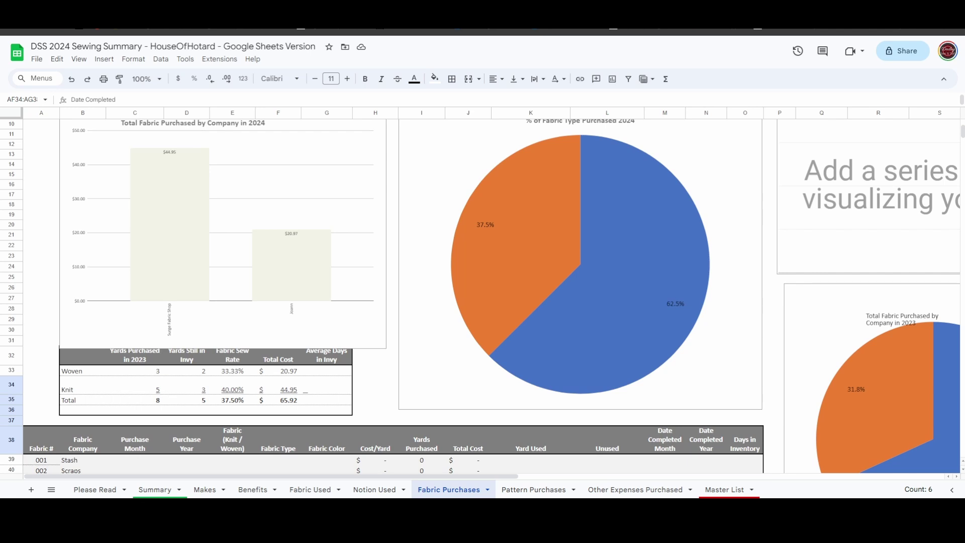
scroll(483, 296, "up", 2)
scroll(482, 296, "down", 5)
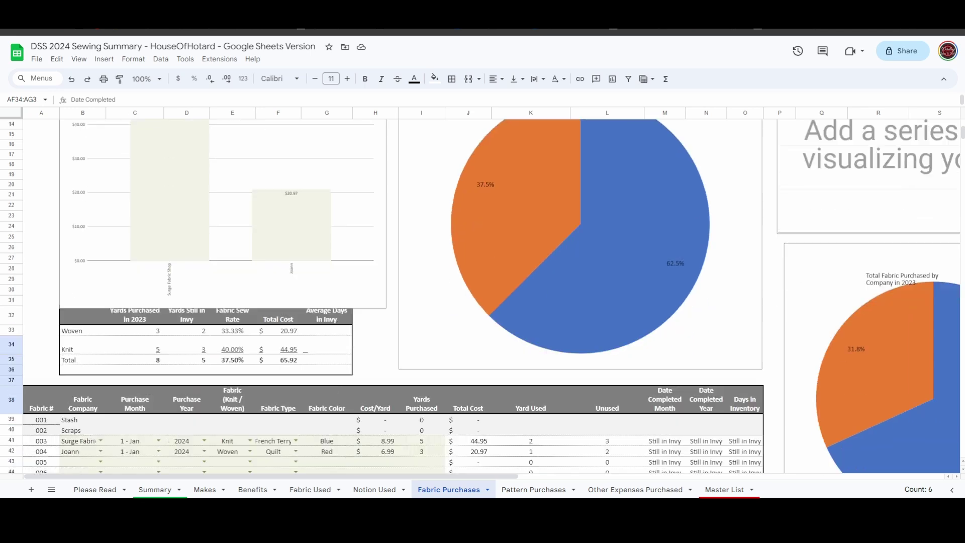
scroll(482, 296, "right", 5)
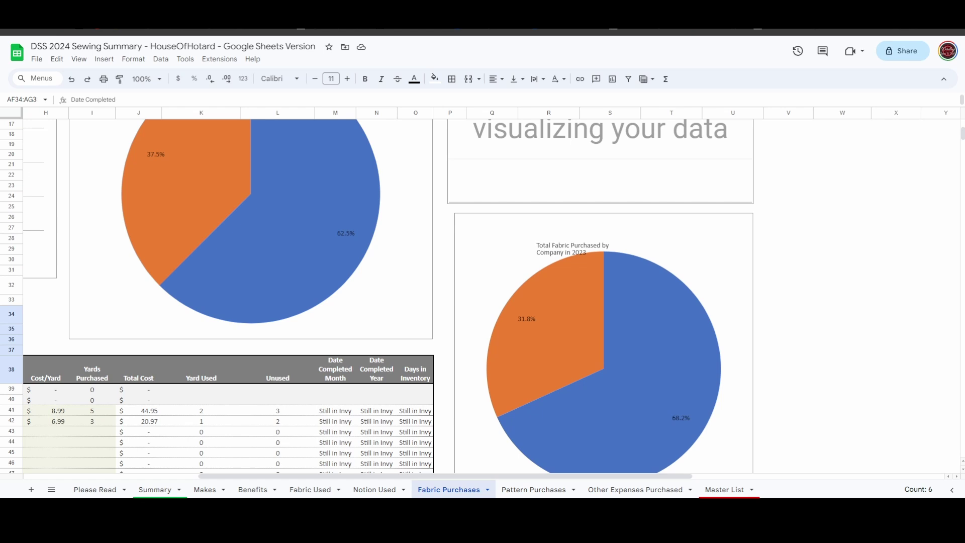
scroll(482, 296, "up", 3)
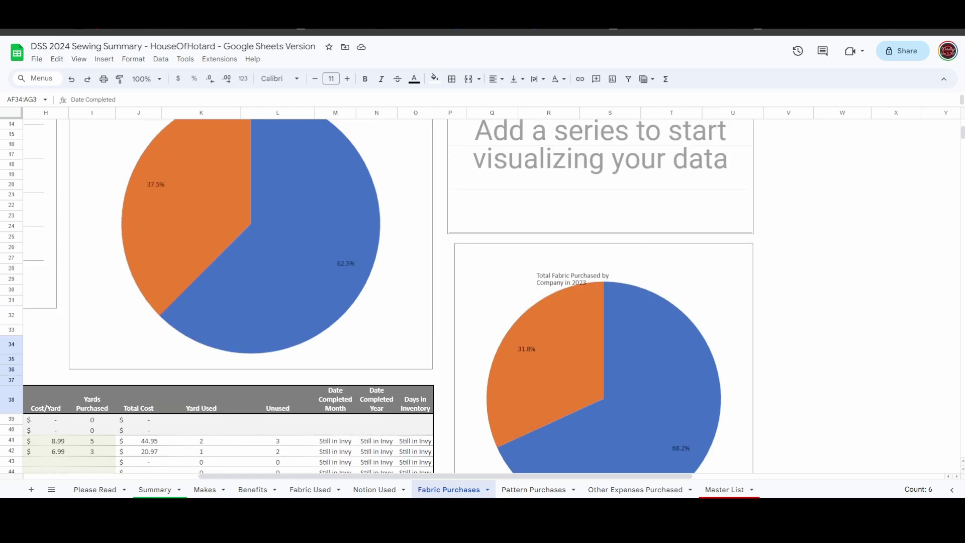
Examine the Total Fabric Purchased by Company pie chart against the fabric pivot tables and the purchase log.
left_click(578, 352)
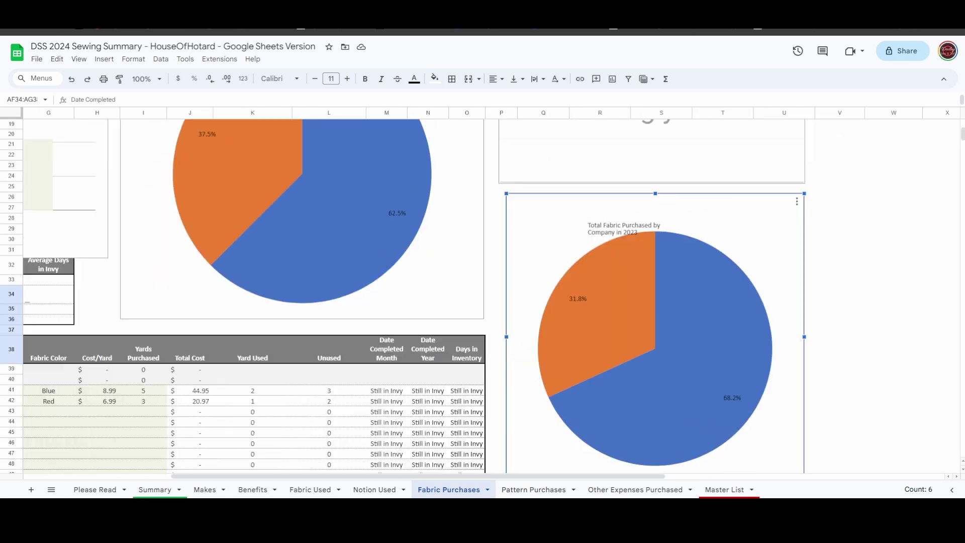
scroll(483, 297, "down", 2)
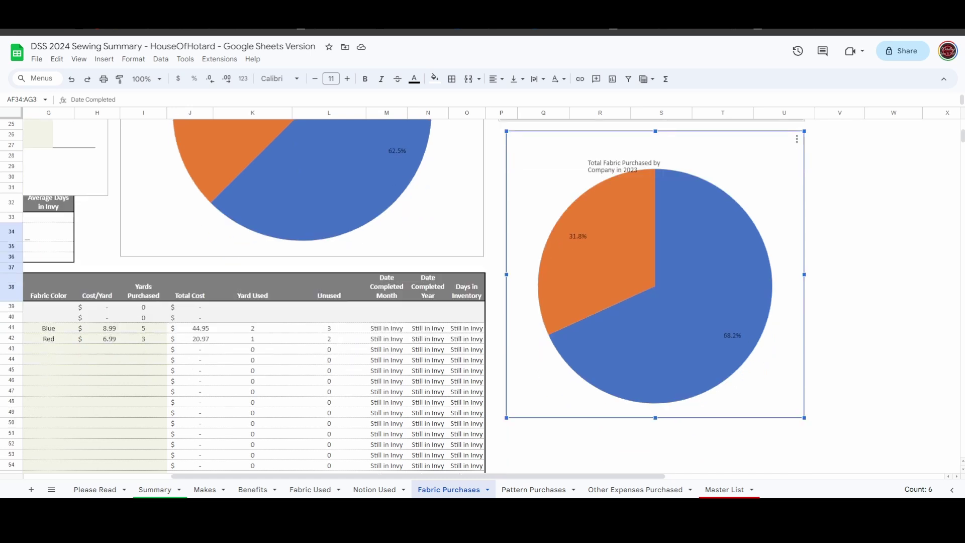
scroll(483, 297, "down", 2)
scroll(483, 296, "left", 3)
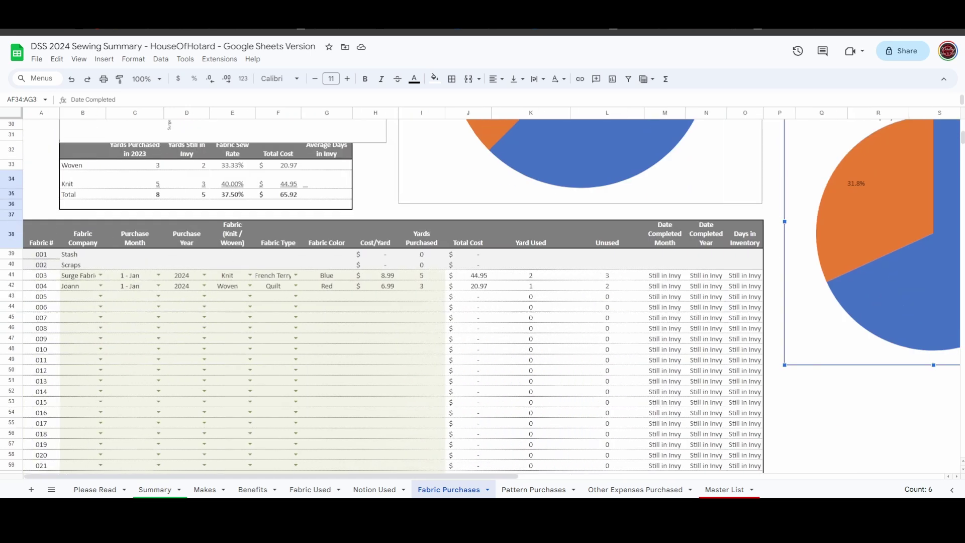
scroll(483, 297, "right", 5)
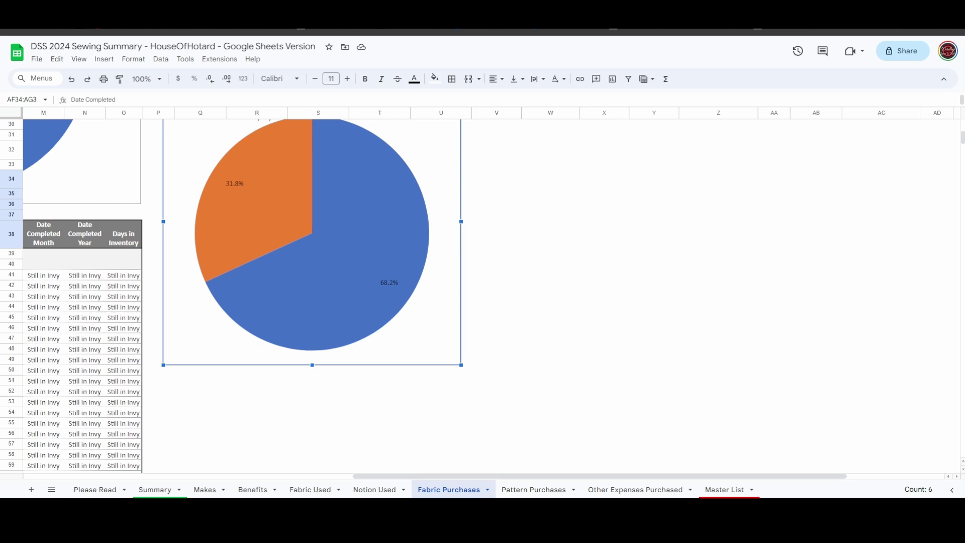
scroll(482, 297, "up", 2)
scroll(483, 297, "up", 8)
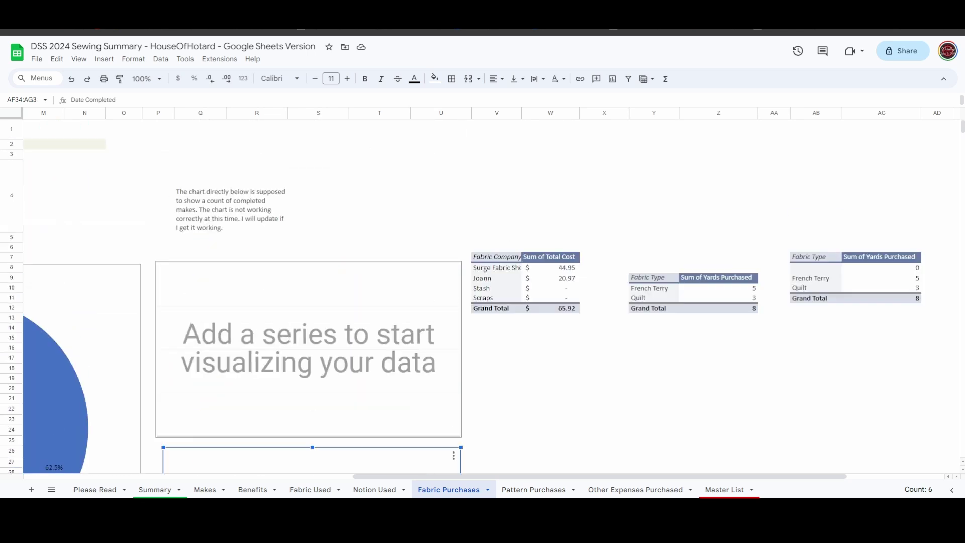
scroll(482, 296, "down", 8)
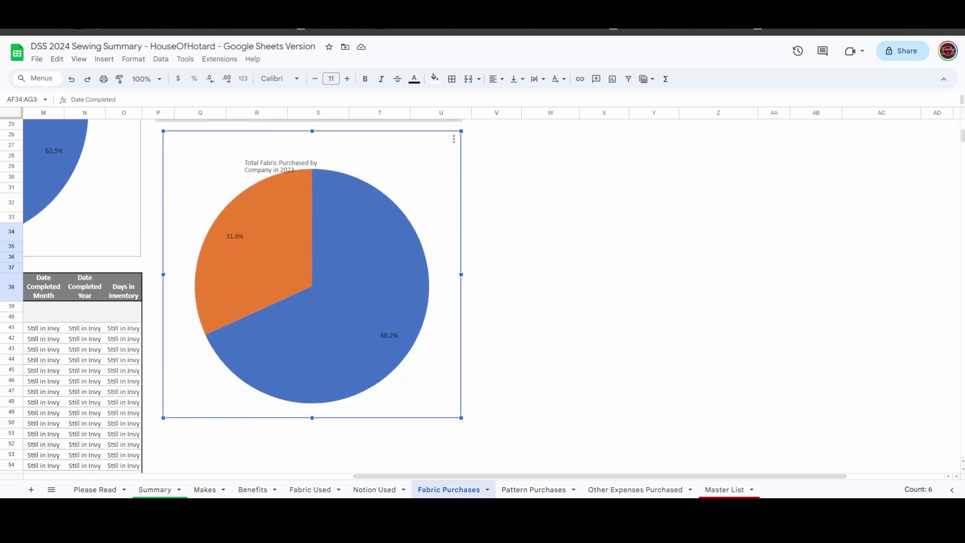
scroll(623, 231, "left", 7)
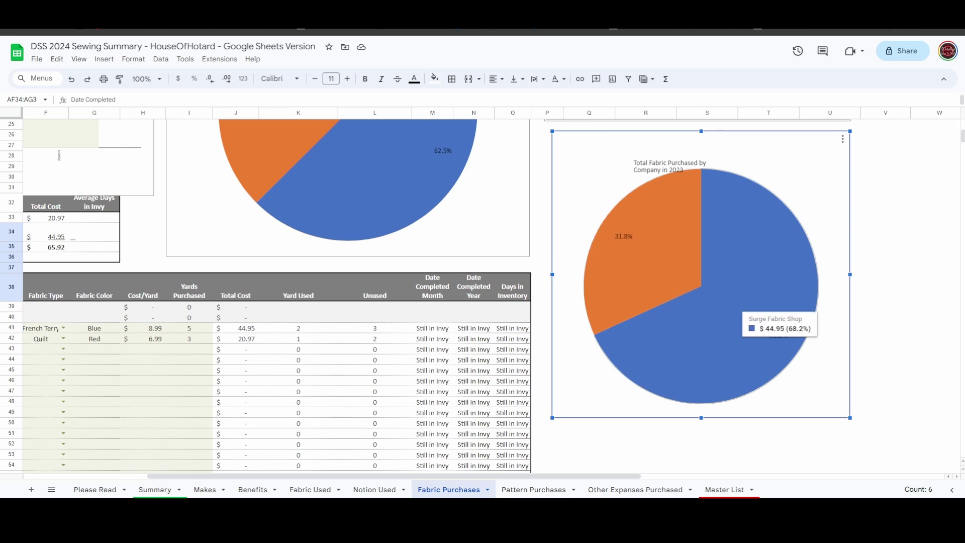
scroll(623, 231, "left", 2)
scroll(483, 291, "left", 3)
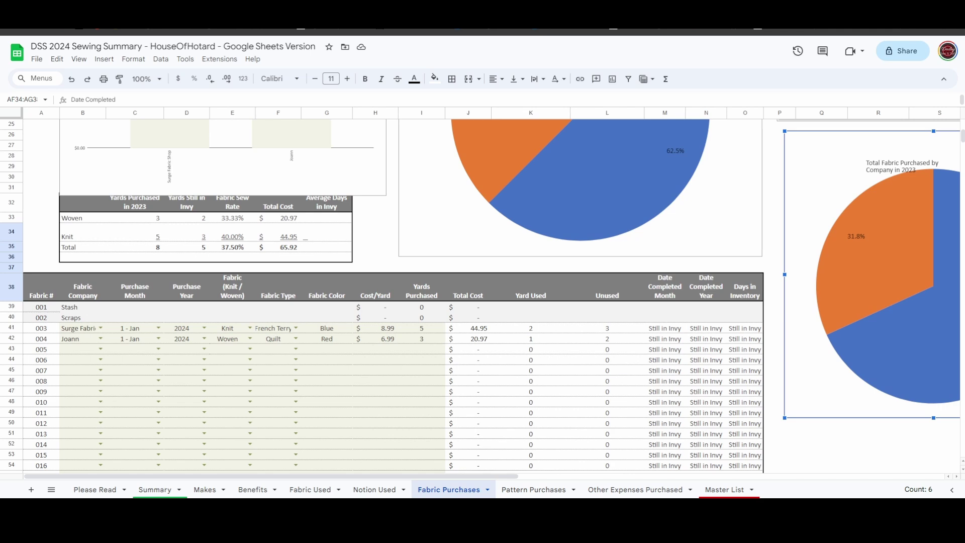
Check the Stash and Scraps rows in the fabric purchase log and try entering "stas" as the company for fabric 005.
left_click(83, 307)
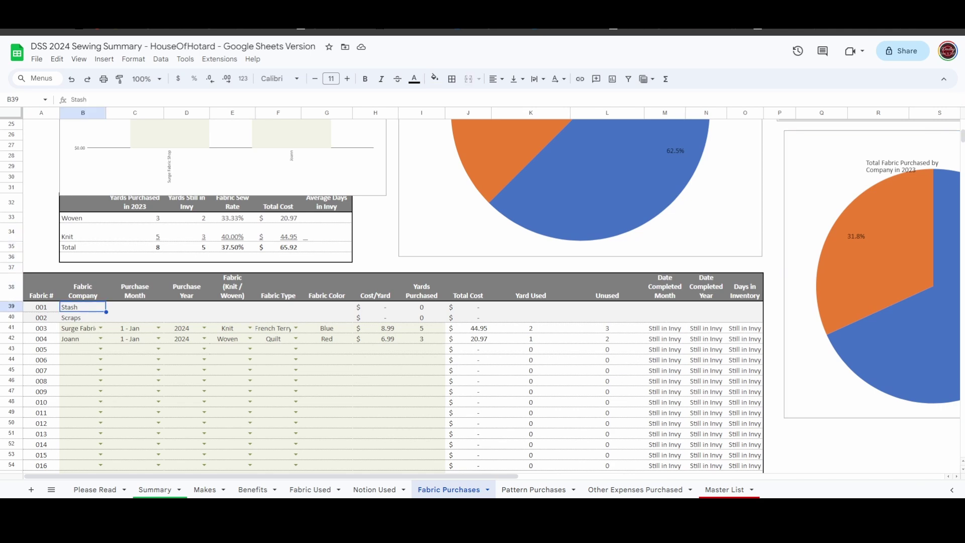
left_click(82, 317)
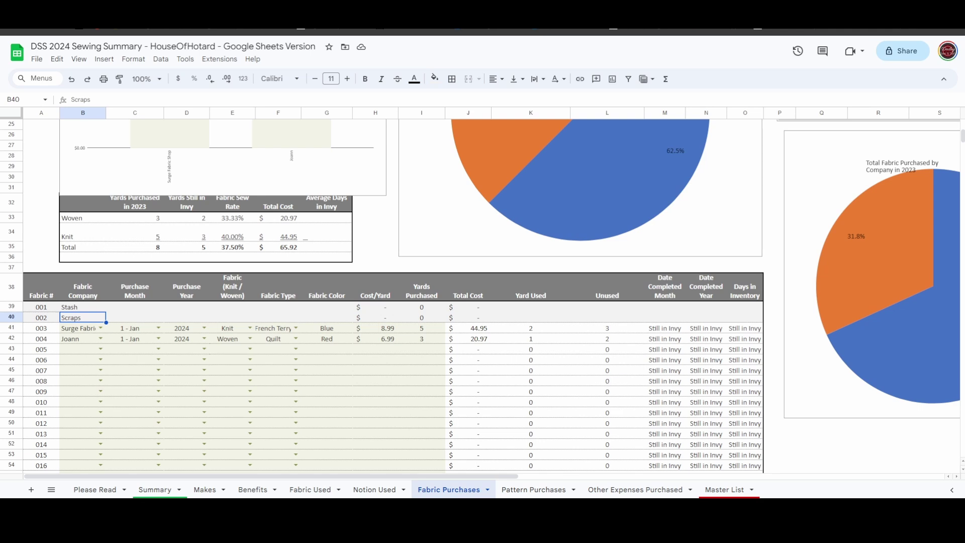
left_click(82, 349)
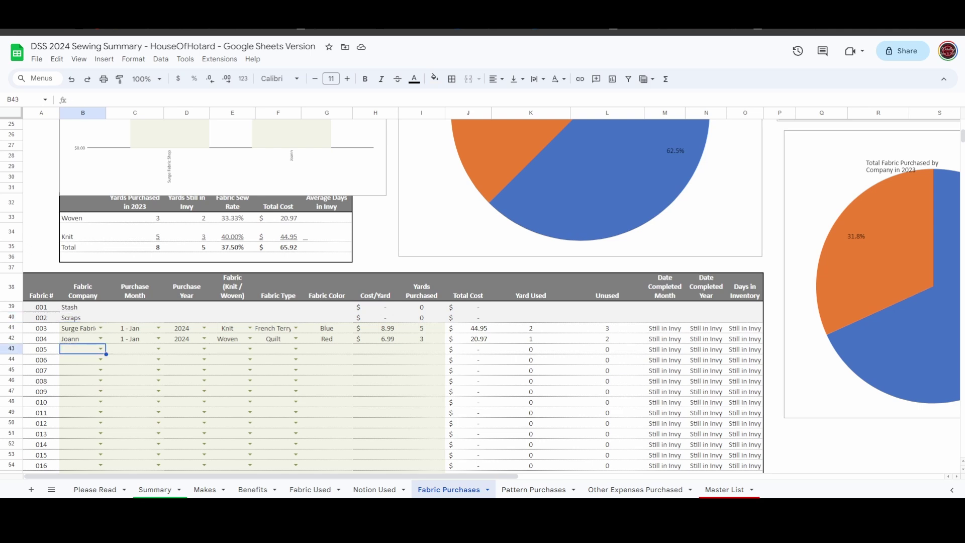
left_click(100, 348)
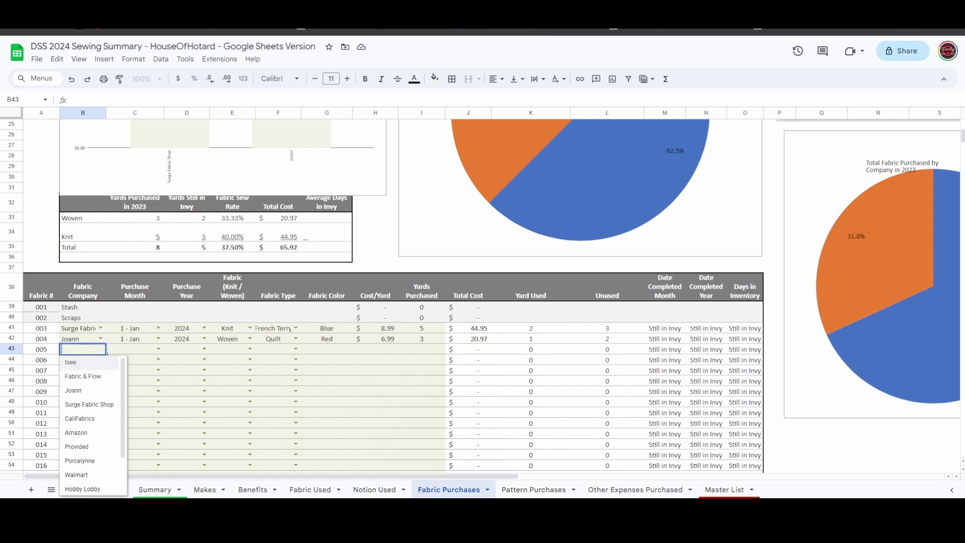
type("stas")
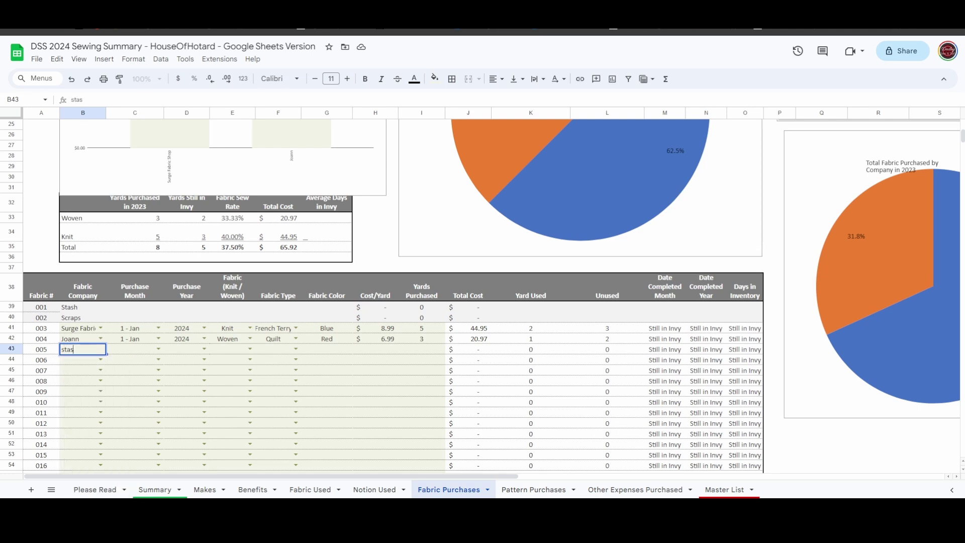
key("shift+Left")
key("shift+Left")
key("shift+Left")
key("shift+Left")
key("BackSpace")
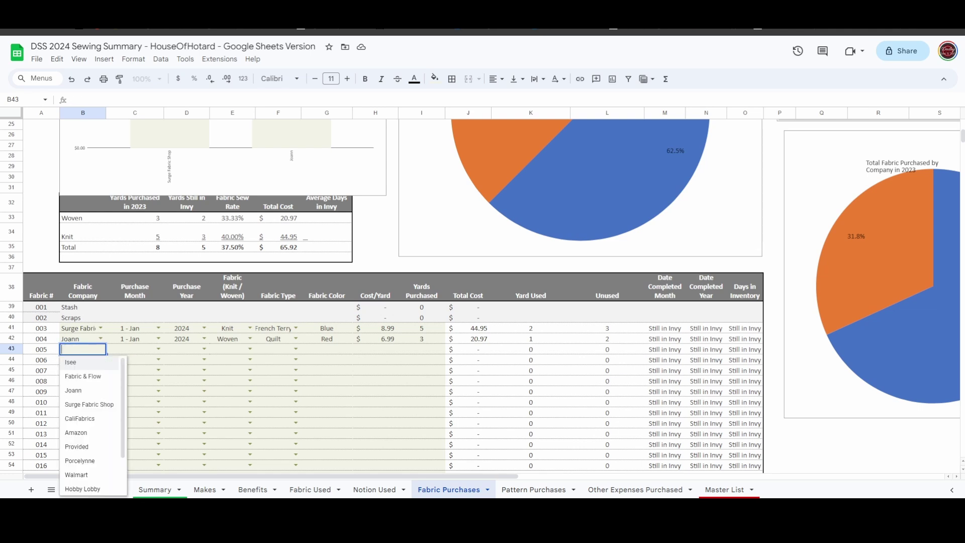
left_click(530, 267)
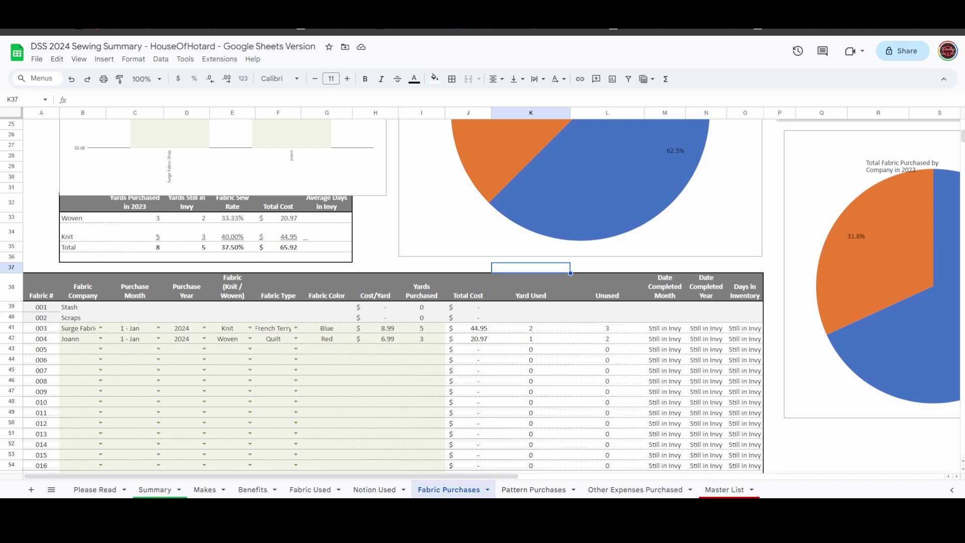
Examine the Yards Purchased, Total Cost, Yard Used and Unused cells and formulas for fabrics 003 and 004 in the purchase log.
left_click(421, 328)
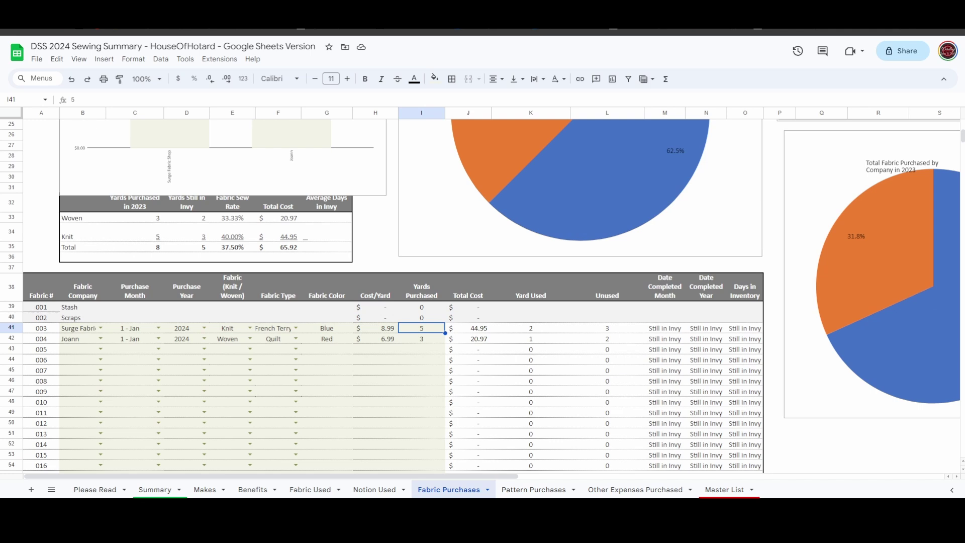
left_click(422, 349)
left_click(375, 371)
left_click(376, 360)
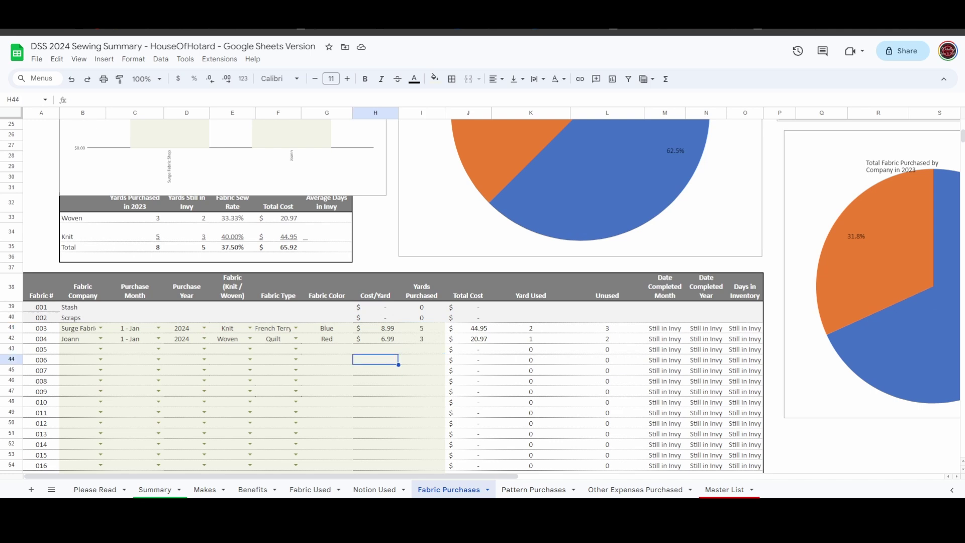
left_click(468, 338)
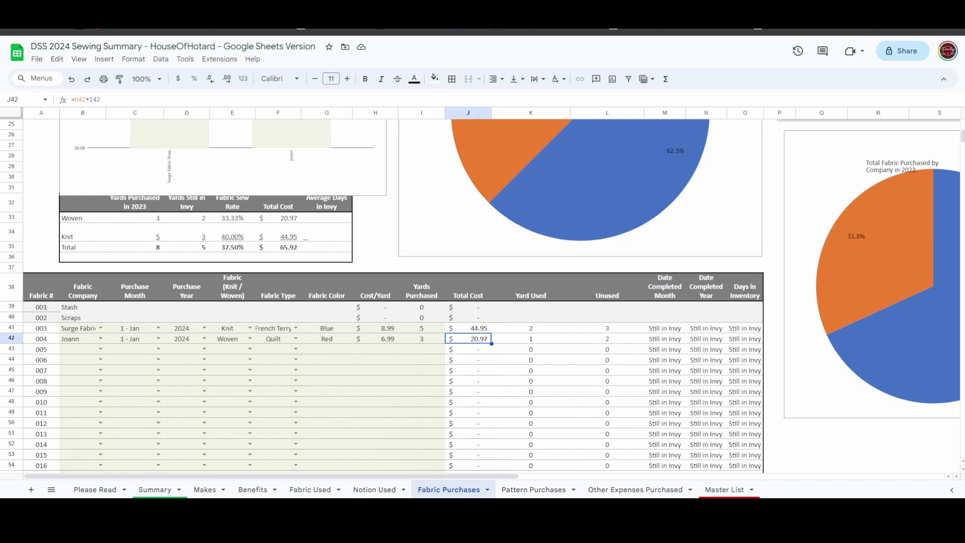
left_click(530, 339)
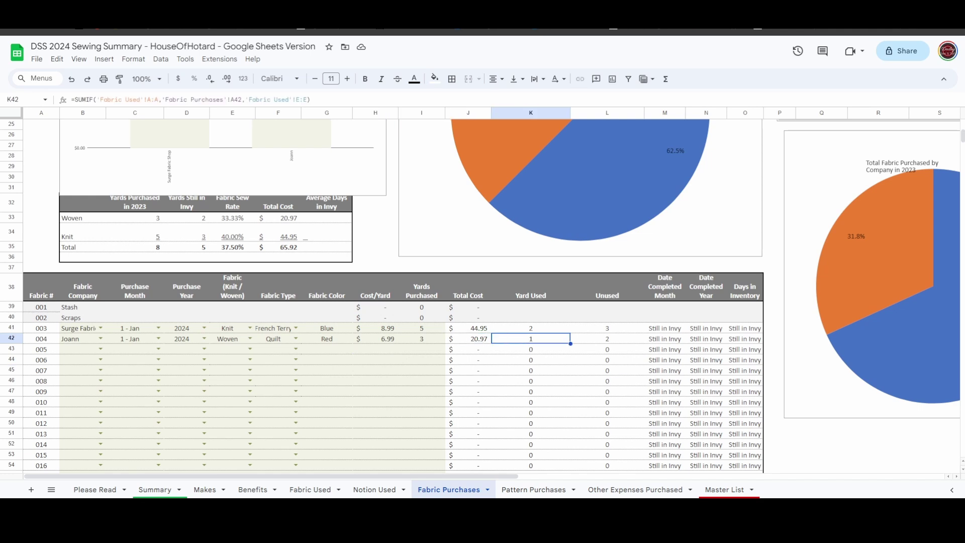
left_click(421, 329)
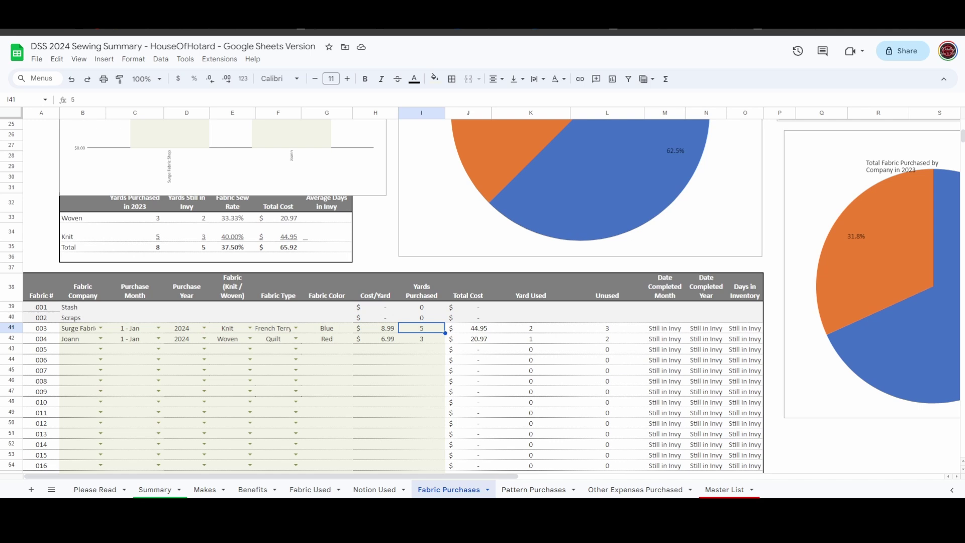
left_click(530, 329)
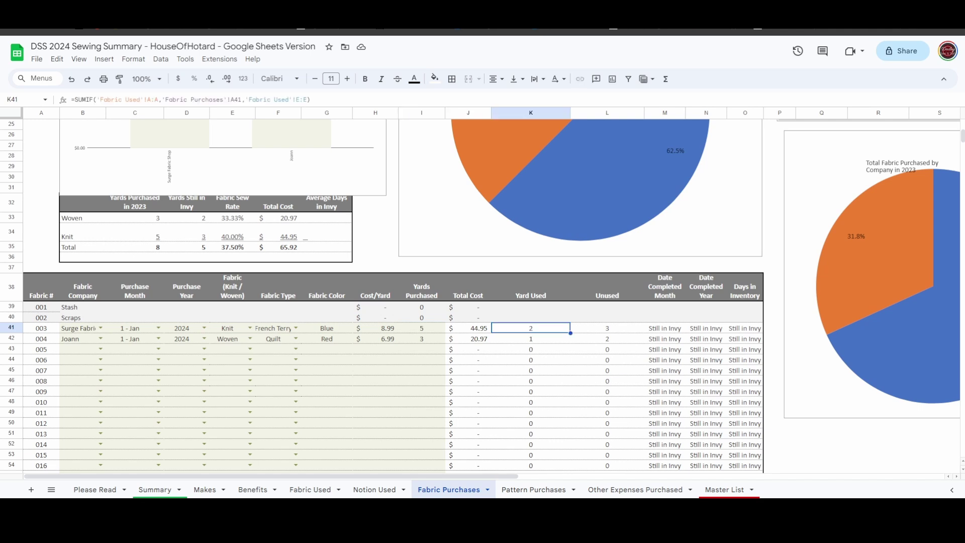
left_click(606, 328)
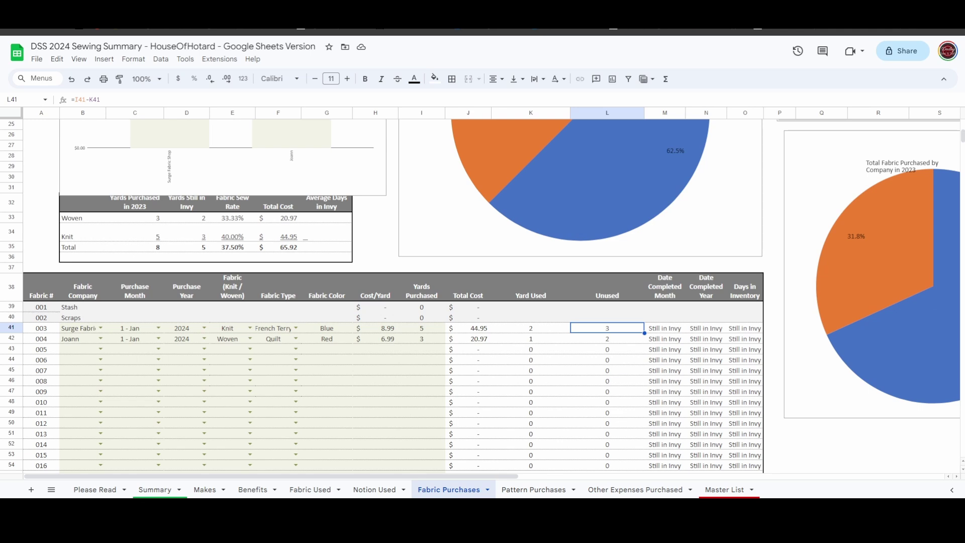
left_click(530, 329)
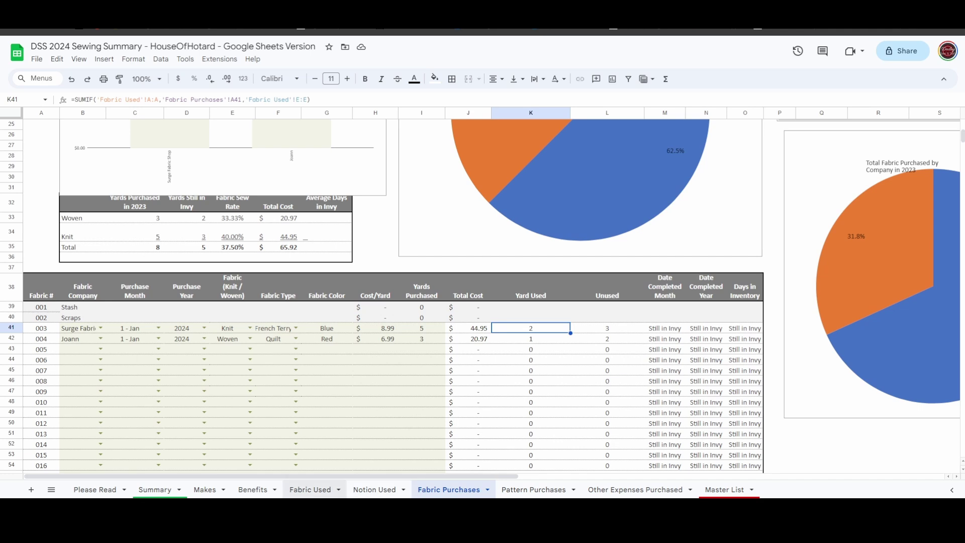
On the Fabric Used sheet, set fabric 003's yards used to 5 and check its row on Fabric Purchases.
left_click(310, 489)
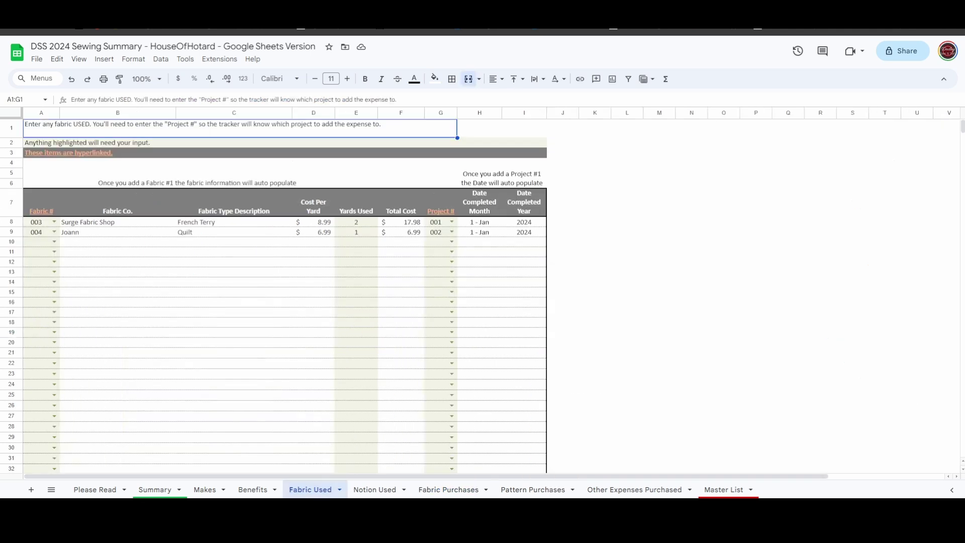
left_click(355, 222)
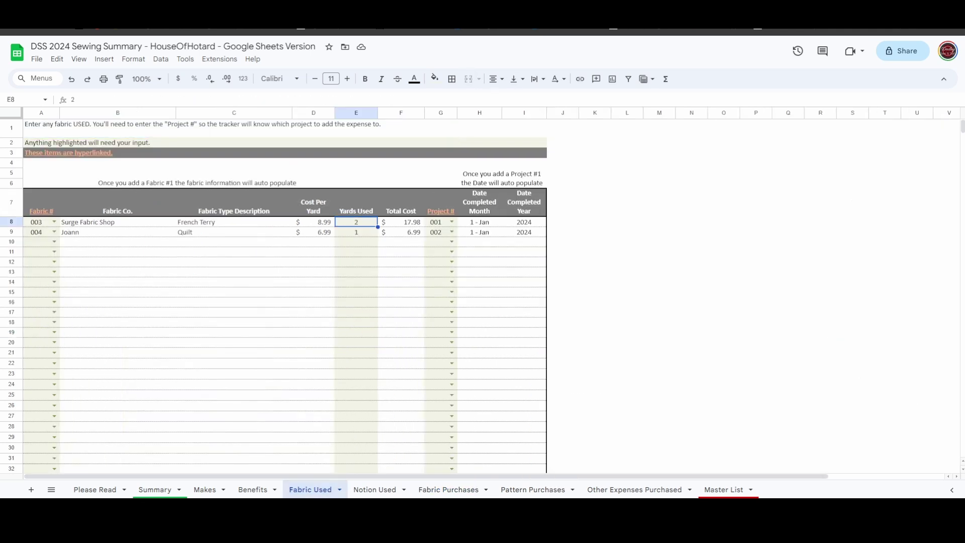
type("5")
key("Tab")
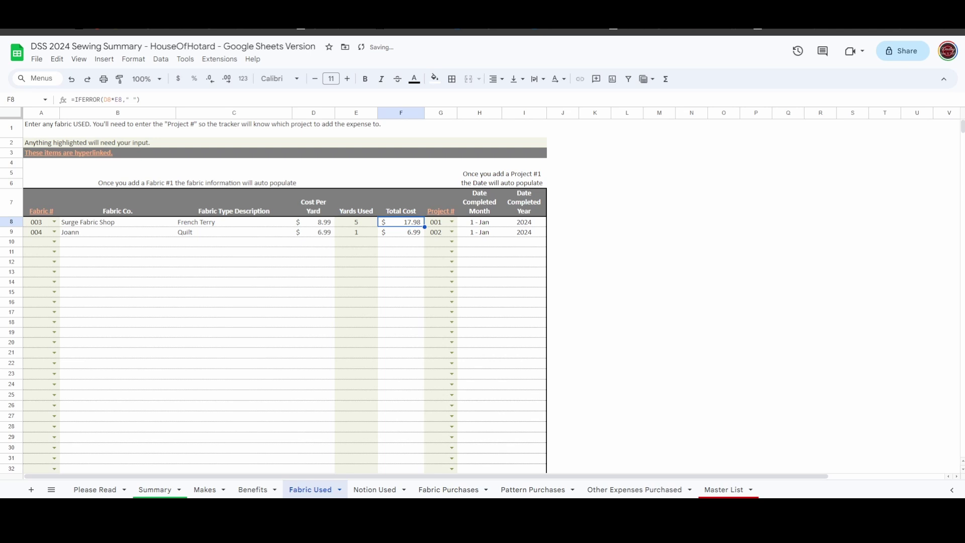
left_click(448, 490)
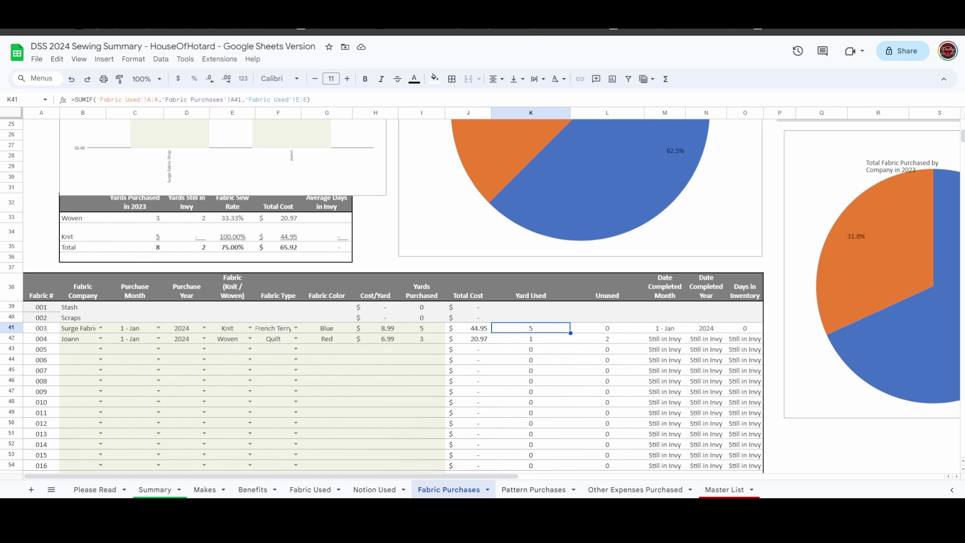
Set fabric 003's yards used to 2 on the Fabric Used sheet and return to Fabric Purchases.
left_click(310, 490)
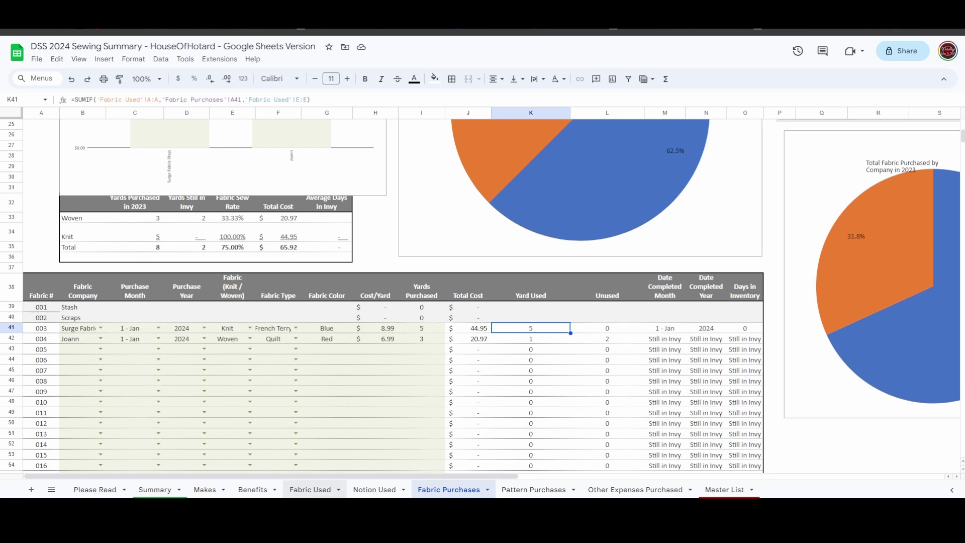
left_click(357, 222)
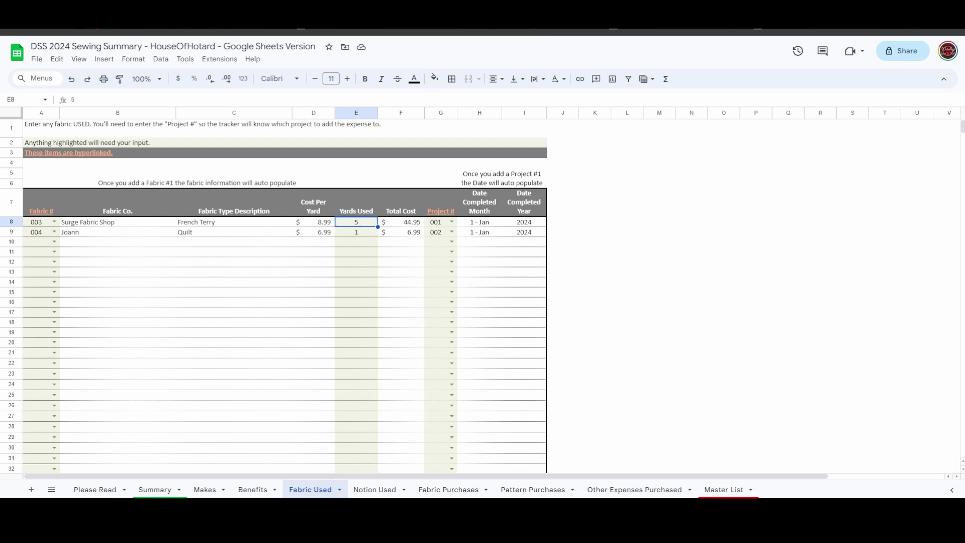
type("2")
key("Tab")
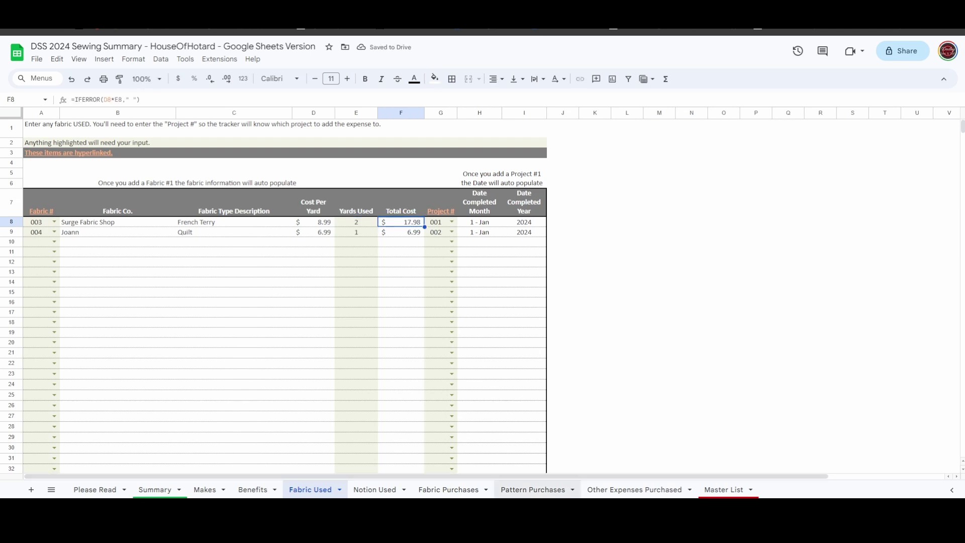
left_click(448, 490)
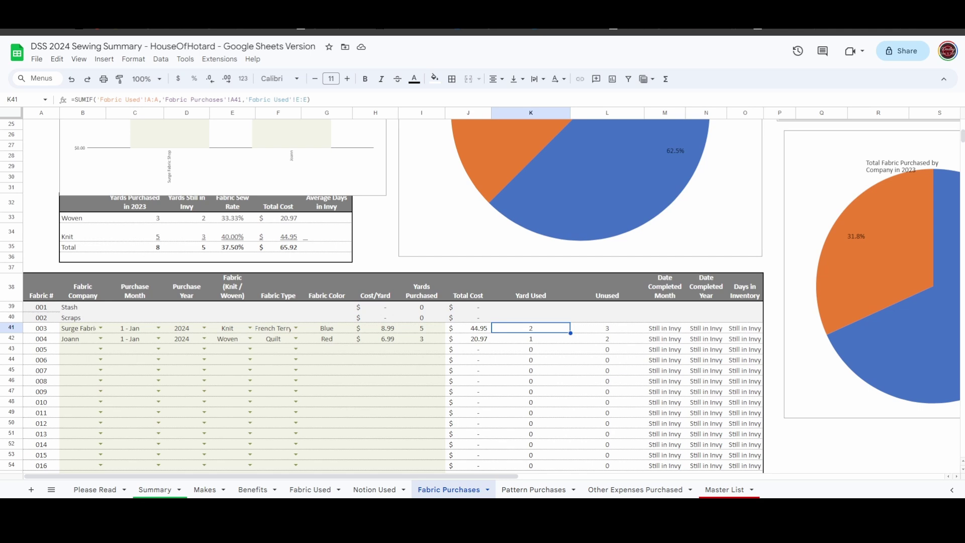
Review the note above the empty completed-makes chart and the chart refresh instructions on Fabric Purchases.
scroll(382, 297, "up", 5)
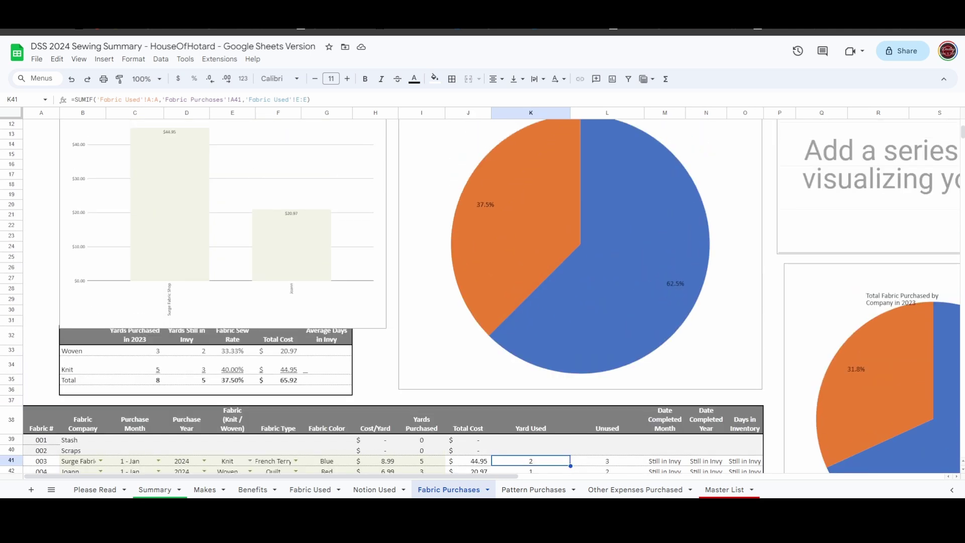
left_click(868, 186)
scroll(382, 296, "up", 4)
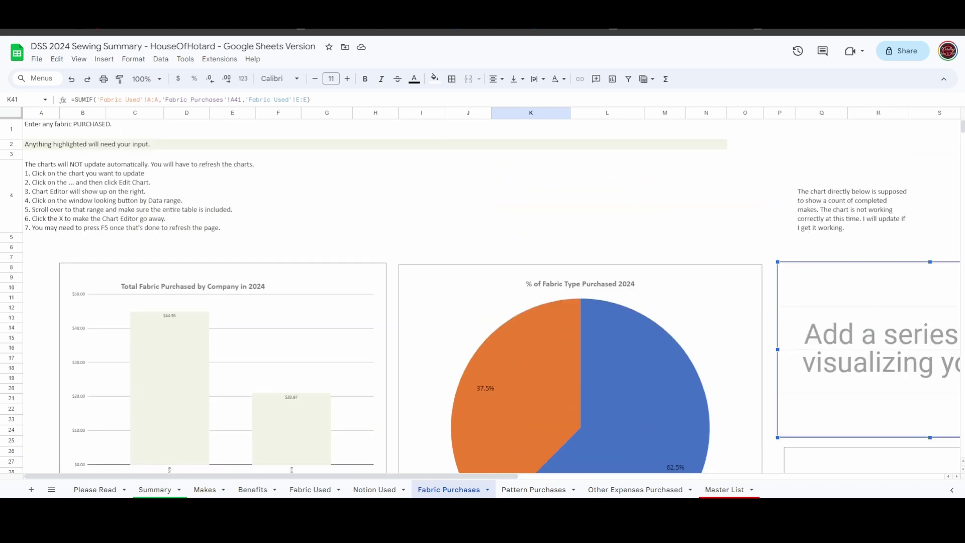
left_click(852, 200)
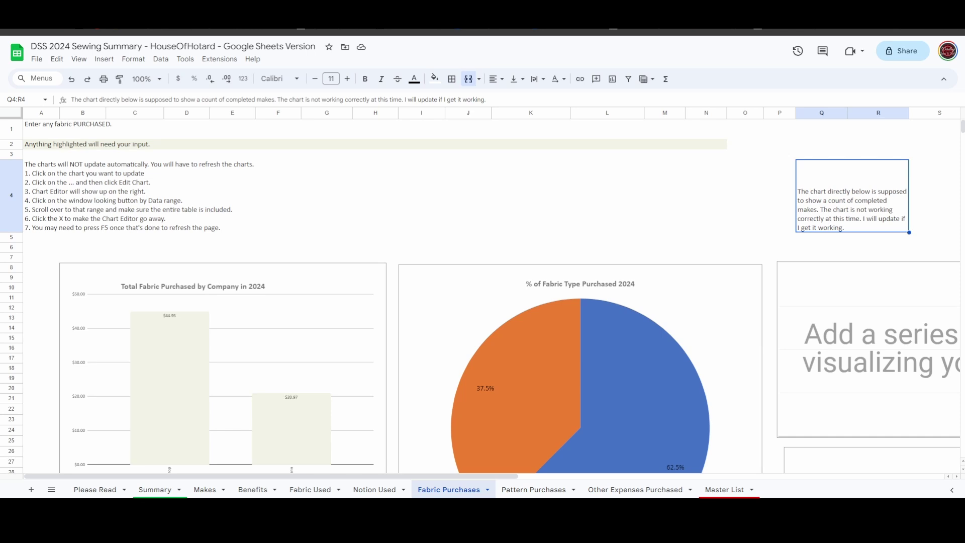
left_click(140, 196)
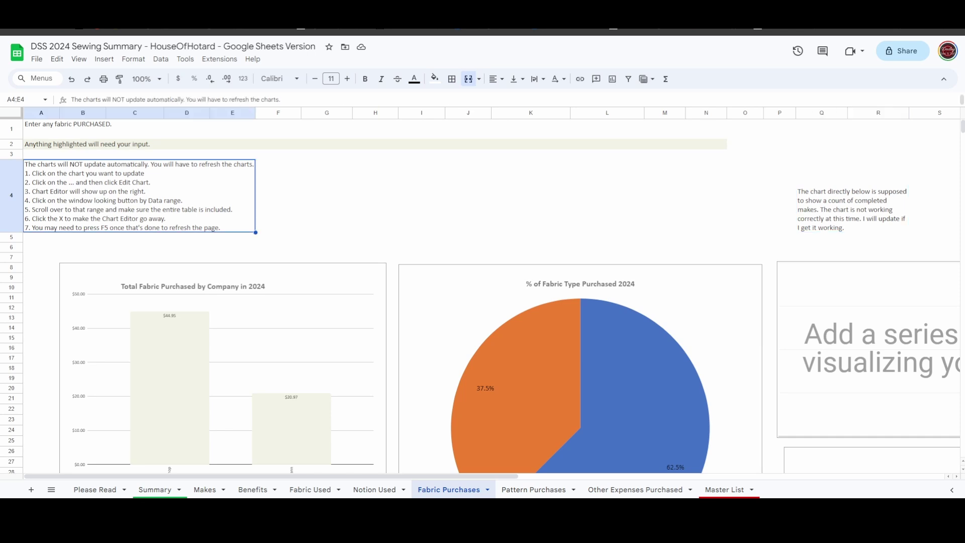
Open the Total Fabric Purchased by Company in 2024 bar chart for editing.
scroll(379, 251, "down", 1)
left_click(379, 241)
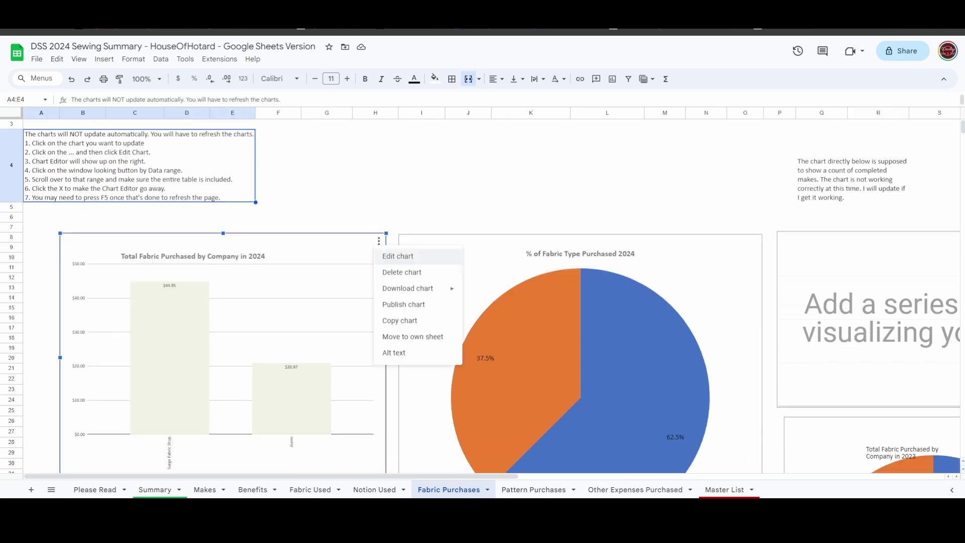
left_click(397, 256)
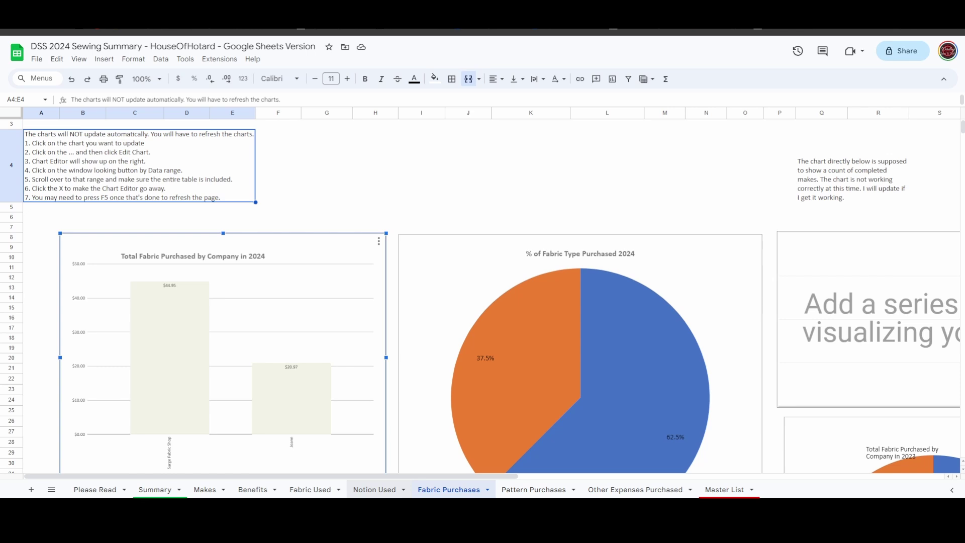
On the Notion Used sheet, choose notion 003 in row 9 and check the notions listed on Other Expenses Purchased.
left_click(375, 490)
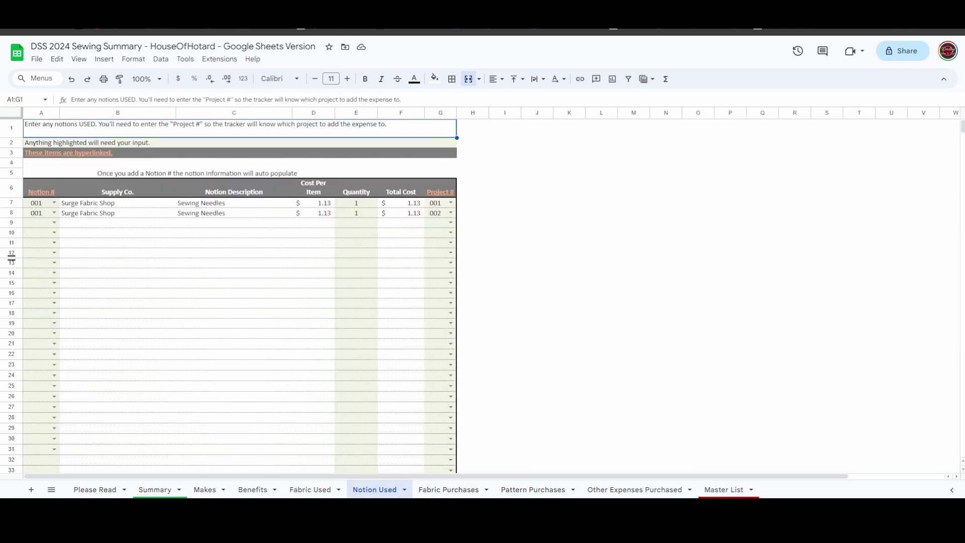
left_click(55, 223)
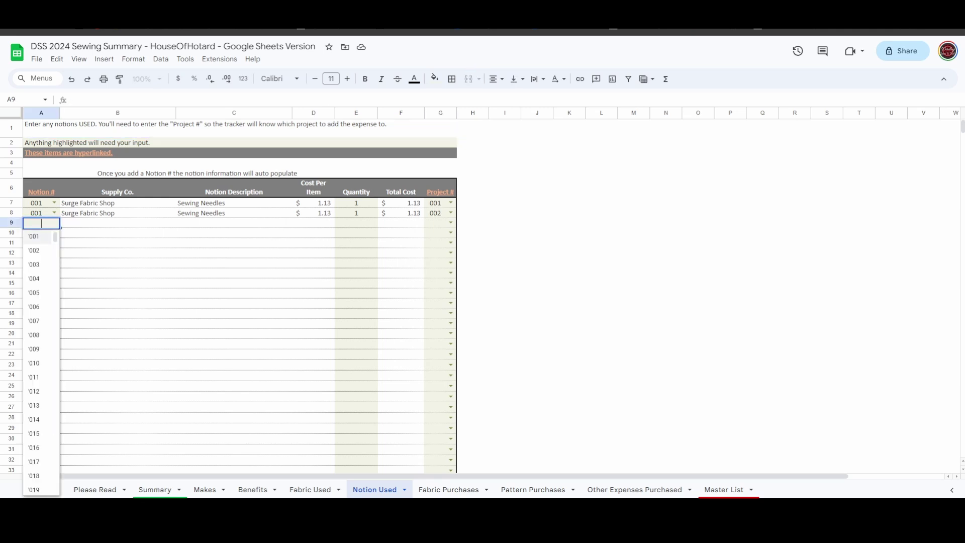
left_click(34, 265)
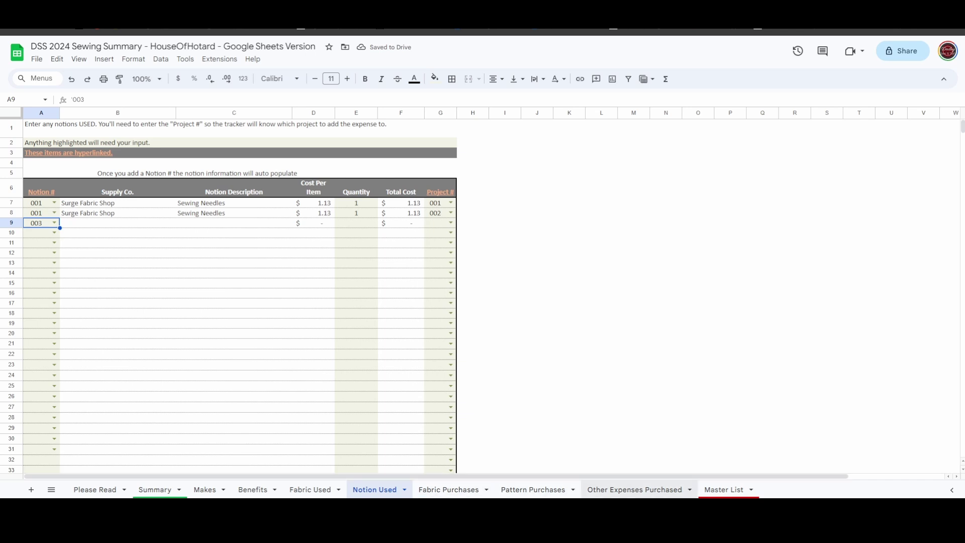
left_click(635, 490)
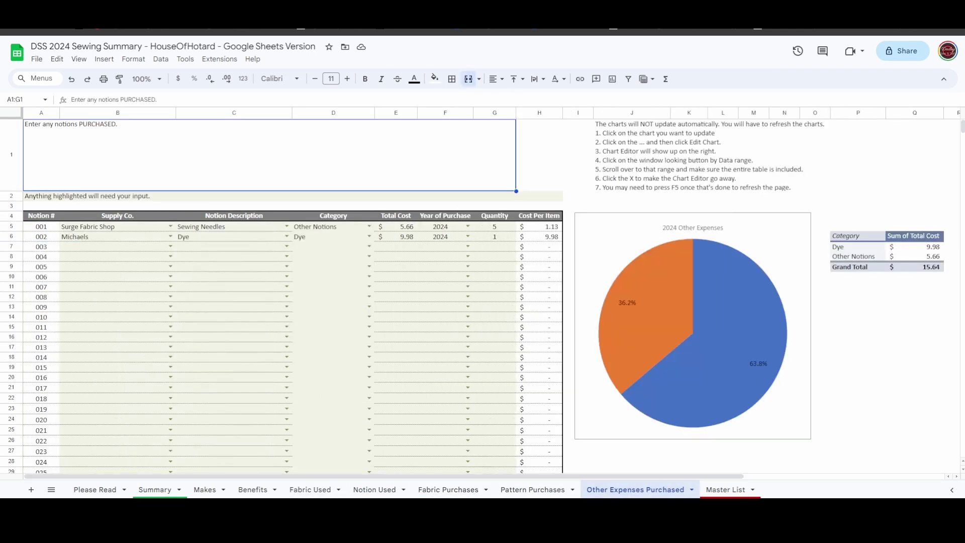
On the Notion Used sheet, set the notion number in row 9 to 002 and inspect the supply company lookup formula.
left_click(375, 489)
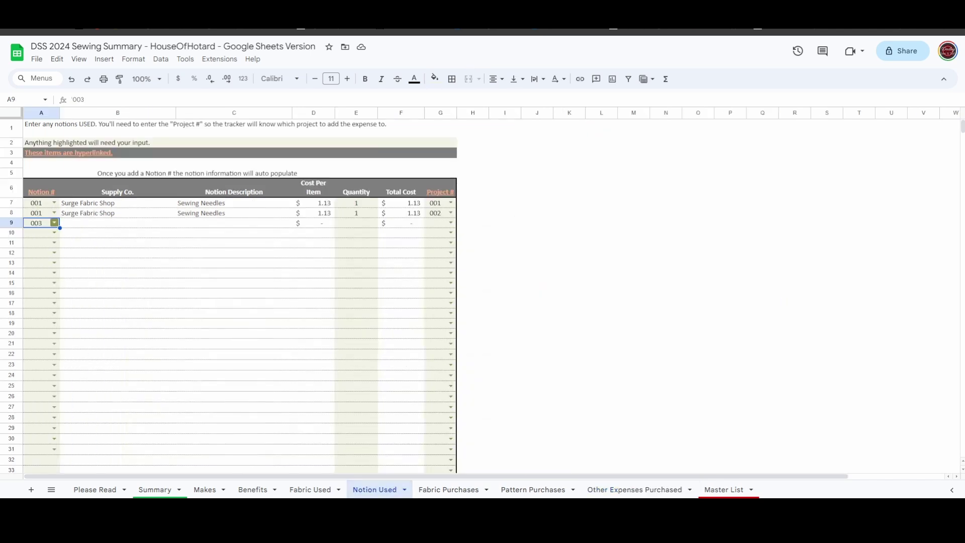
left_click(54, 223)
key("Down")
key("Down")
key("Return")
left_click(118, 223)
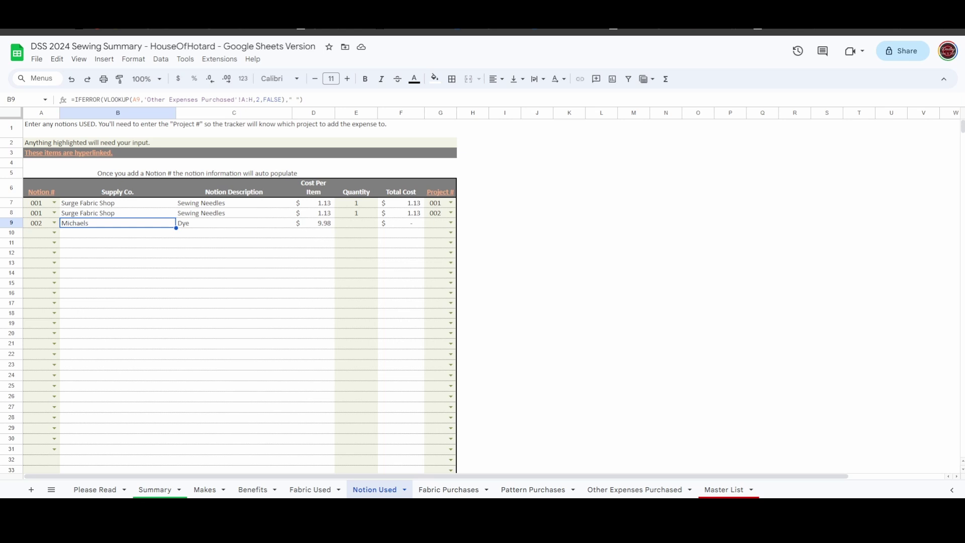
In row 9 of Notion Used, set the quantity to 1 and the project number to 003.
left_click(356, 222)
type("1")
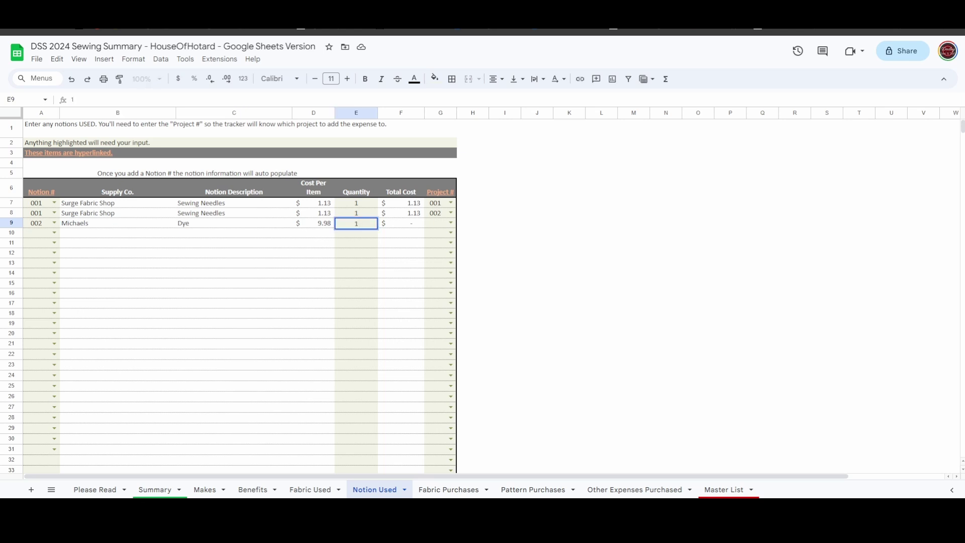
key("Tab")
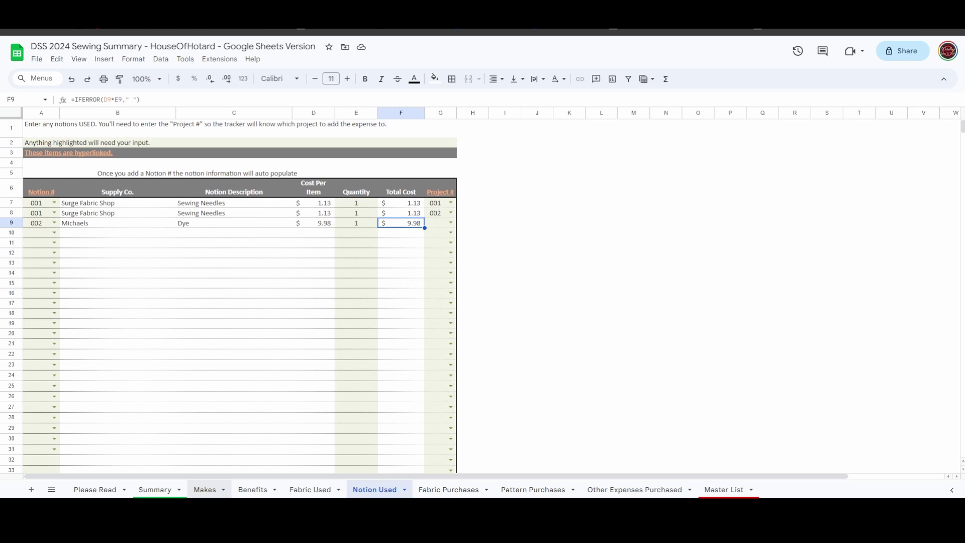
left_click(204, 489)
left_click(375, 489)
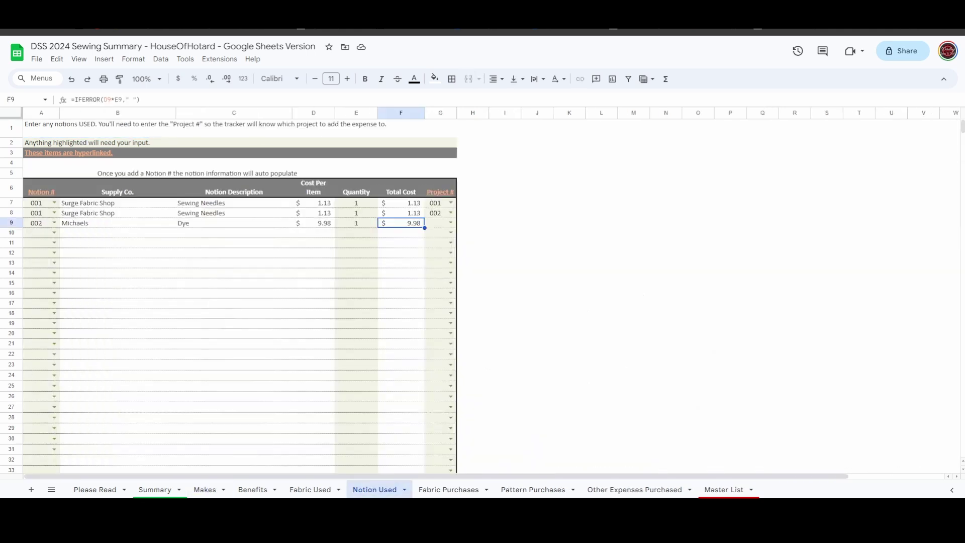
key("Return")
key("Down")
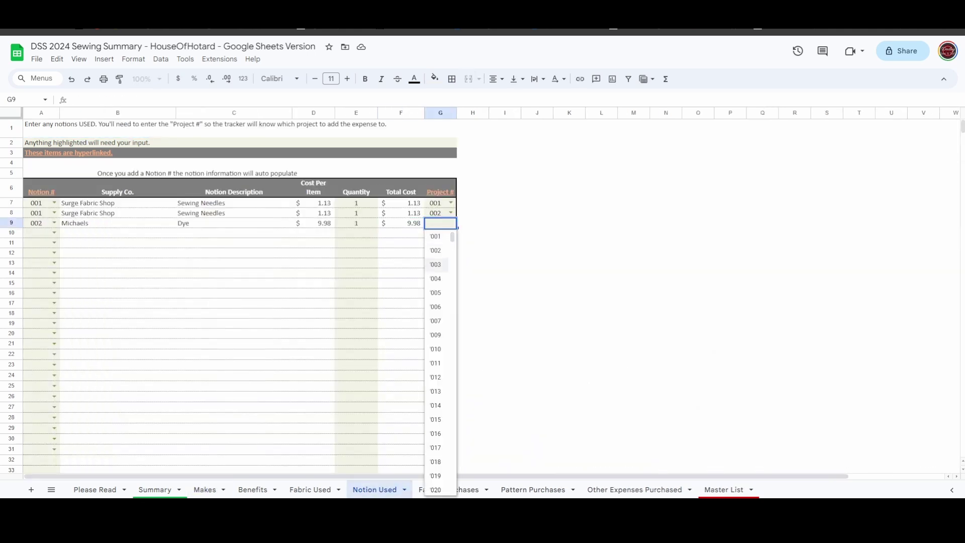
key("Return")
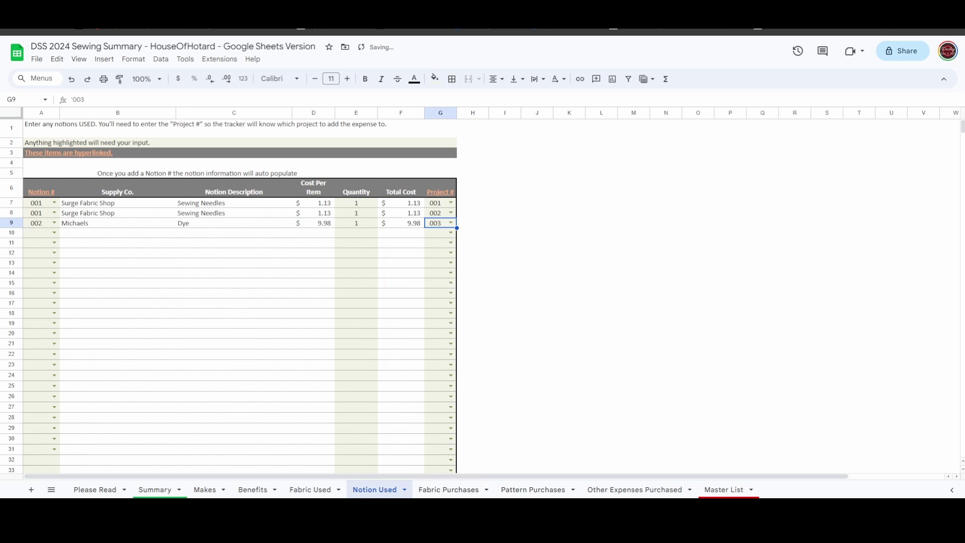
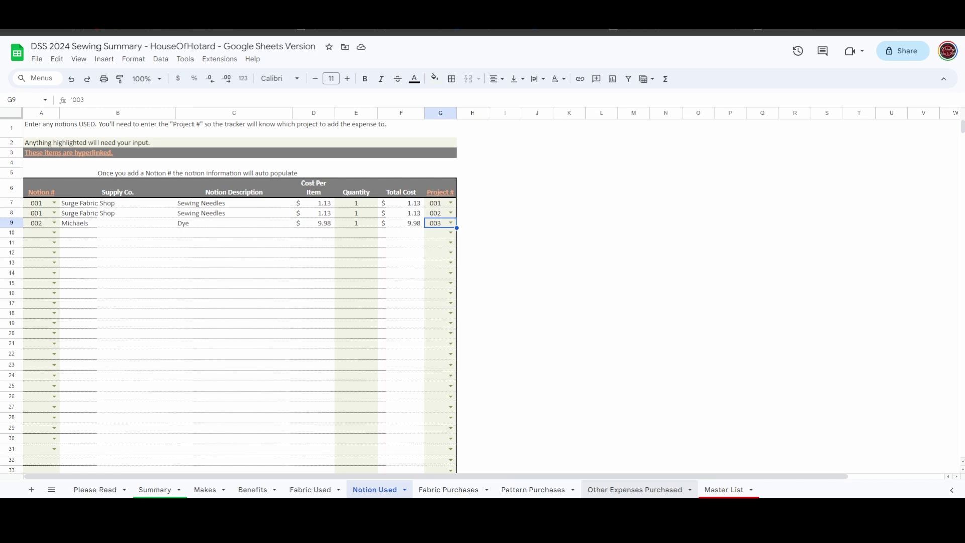
On Other Expenses Purchased, try the Website category for notion 003 and clear it again.
left_click(634, 489)
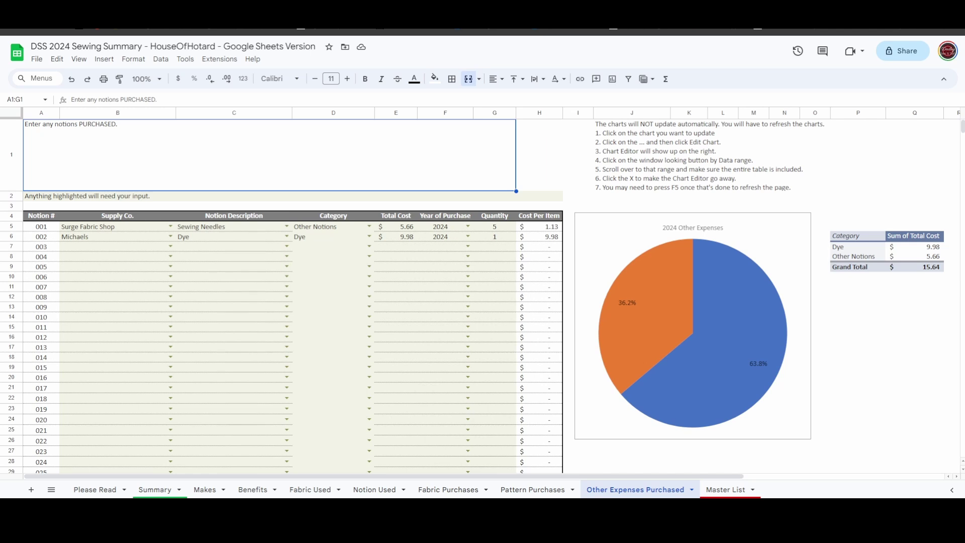
left_click(369, 246)
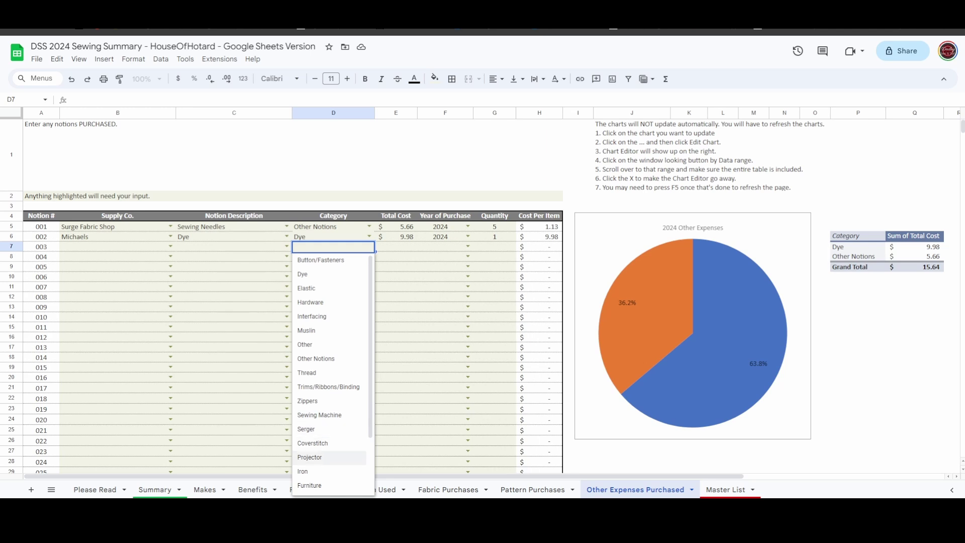
scroll(329, 399, "down", 3)
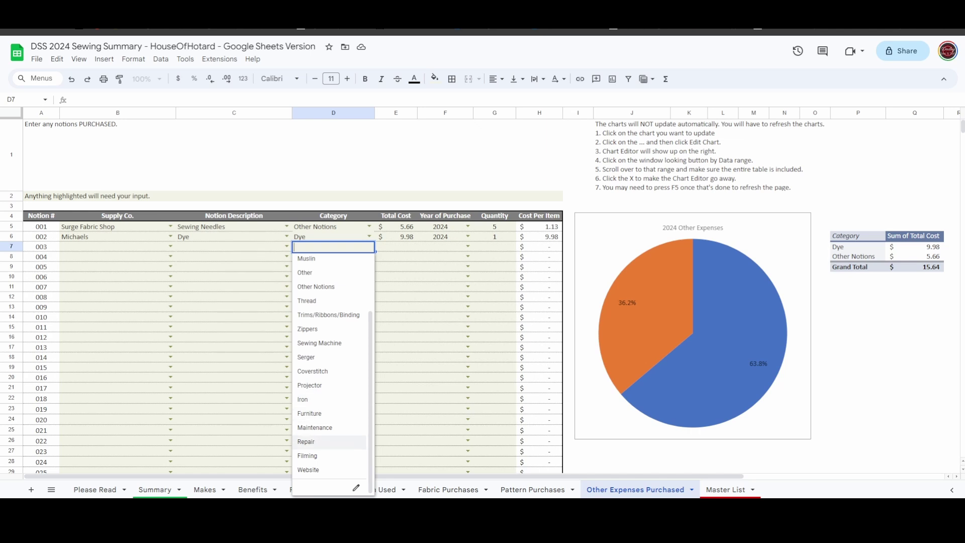
left_click(308, 469)
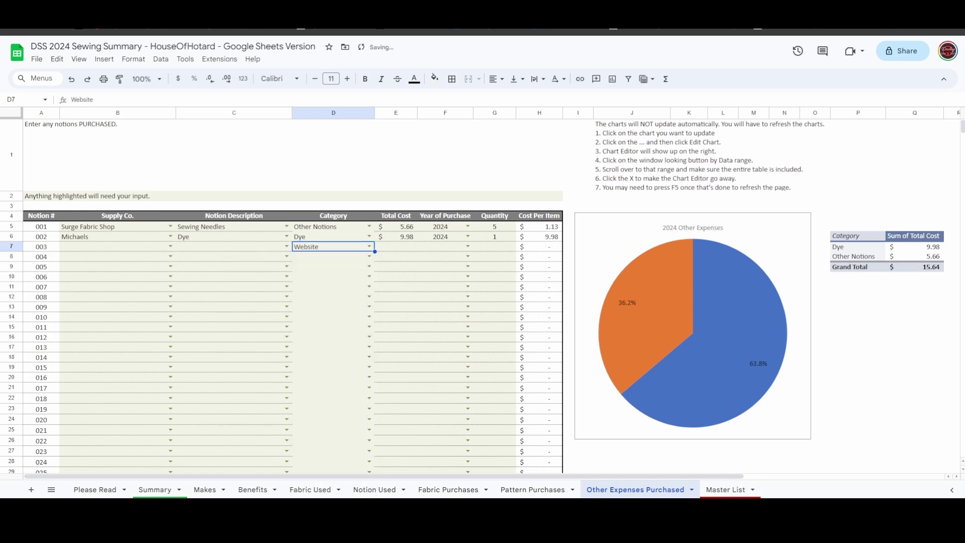
key("Delete")
On Notion Used, check the Notion # header link and follow the Project # header link to the Makes sheet.
left_click(374, 489)
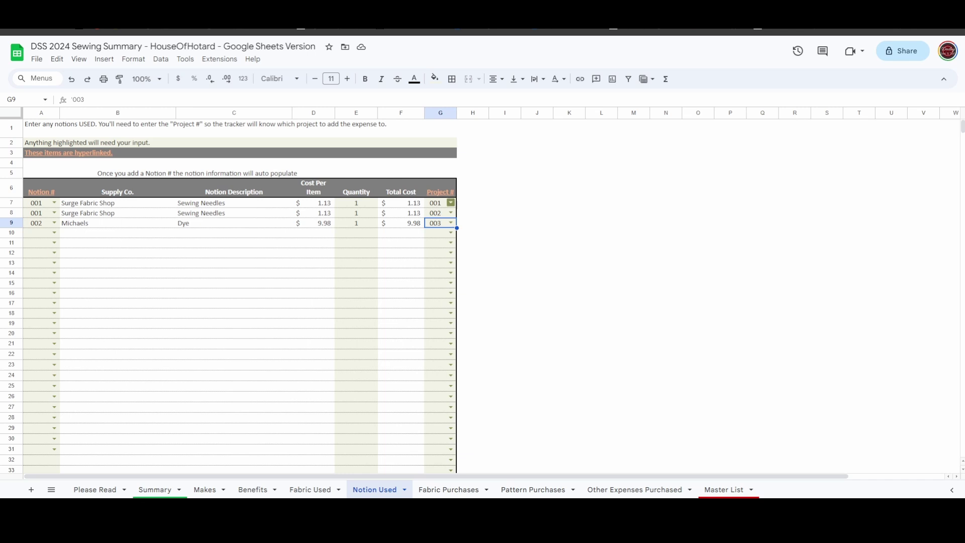
mouse_move(41, 192)
left_click(41, 191)
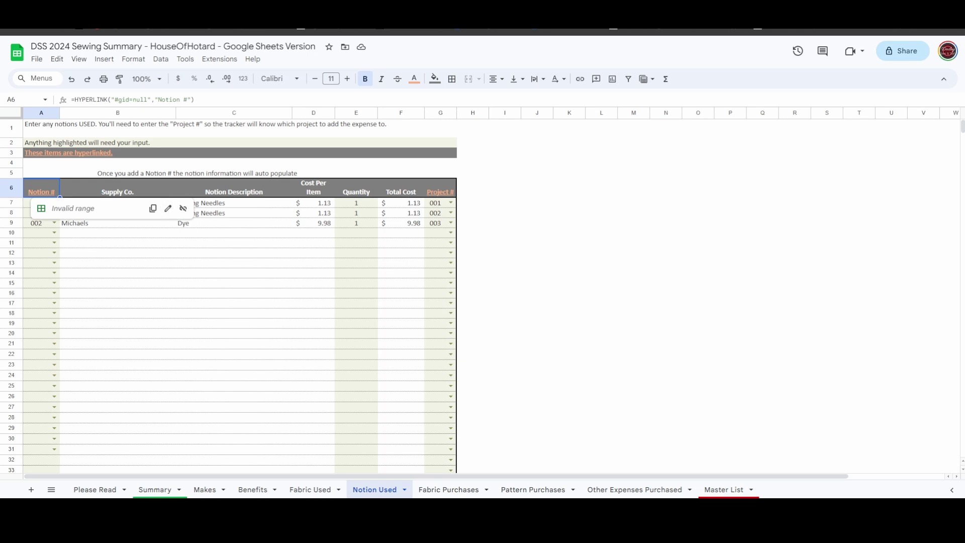
left_click(118, 273)
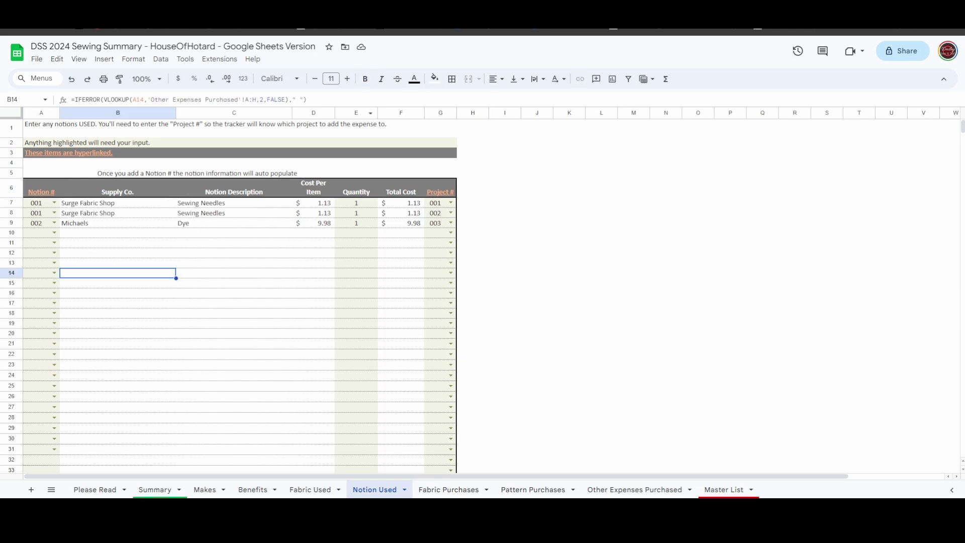
left_click(441, 187)
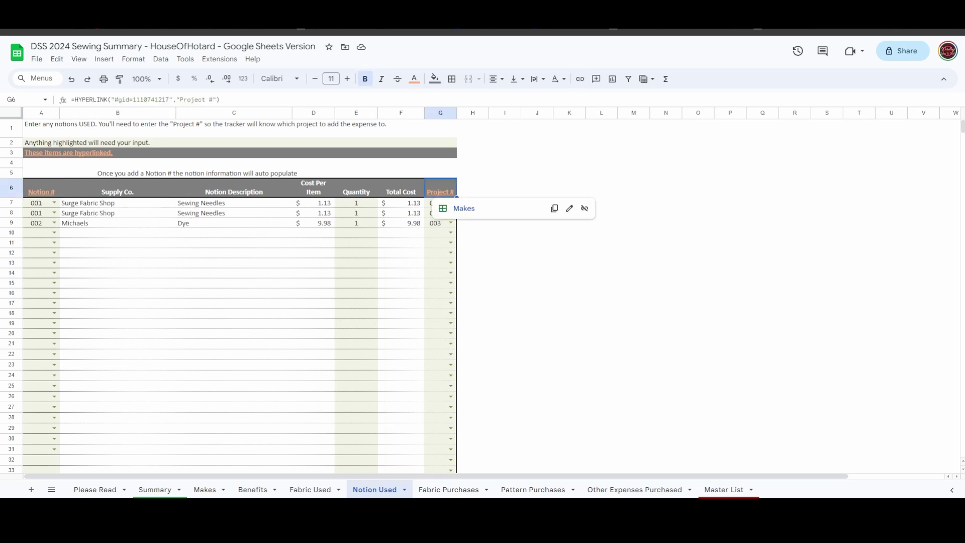
left_click(464, 208)
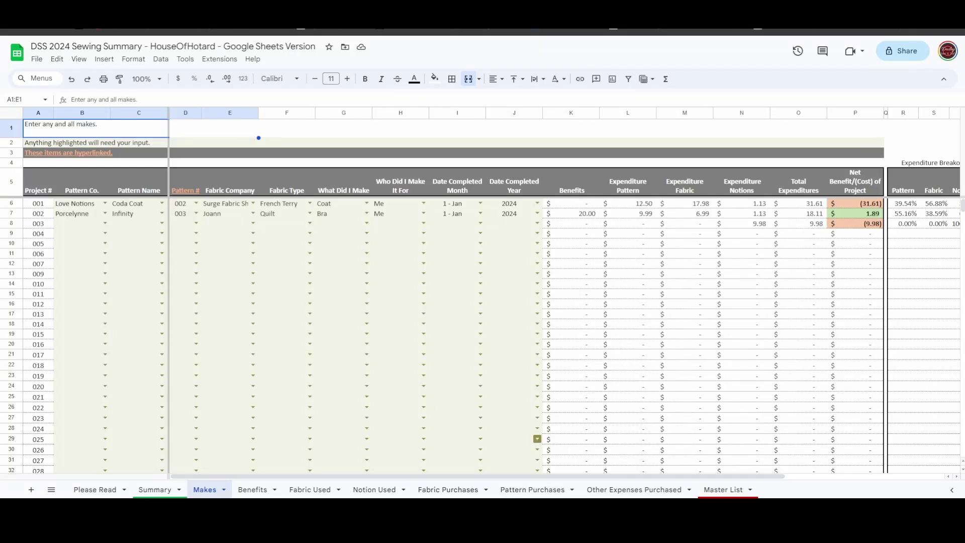
left_click(374, 490)
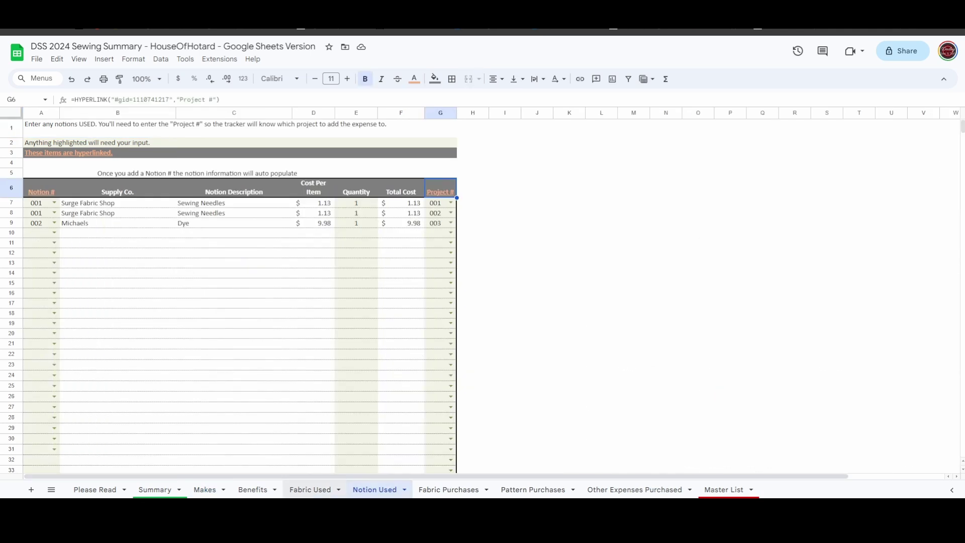
On Fabric Used, log 2 yards of fabric 003 for project 003 in row 10.
left_click(310, 489)
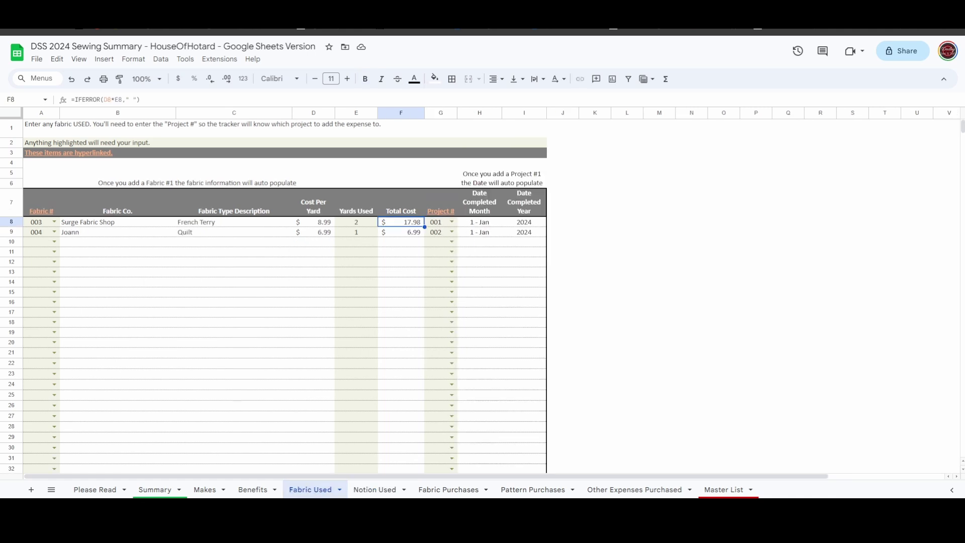
left_click(452, 242)
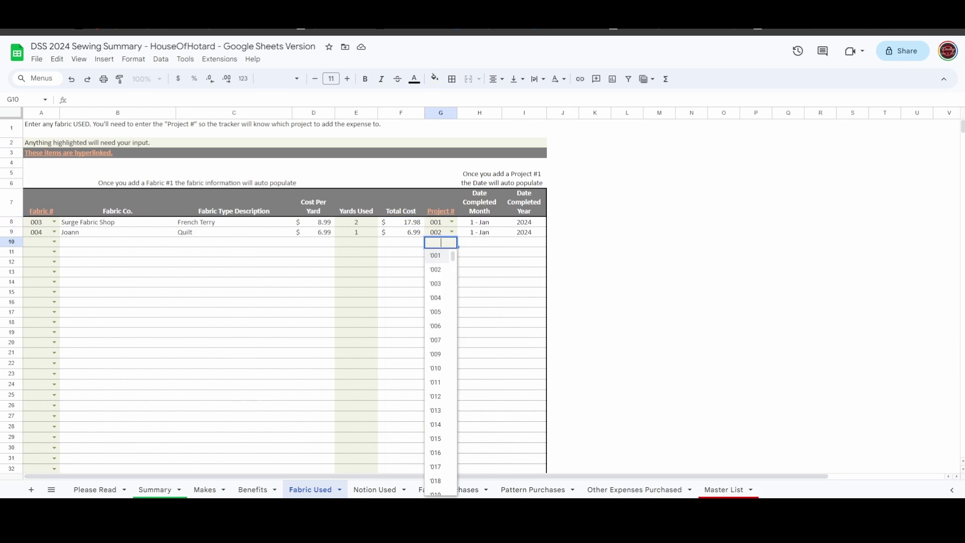
left_click(437, 284)
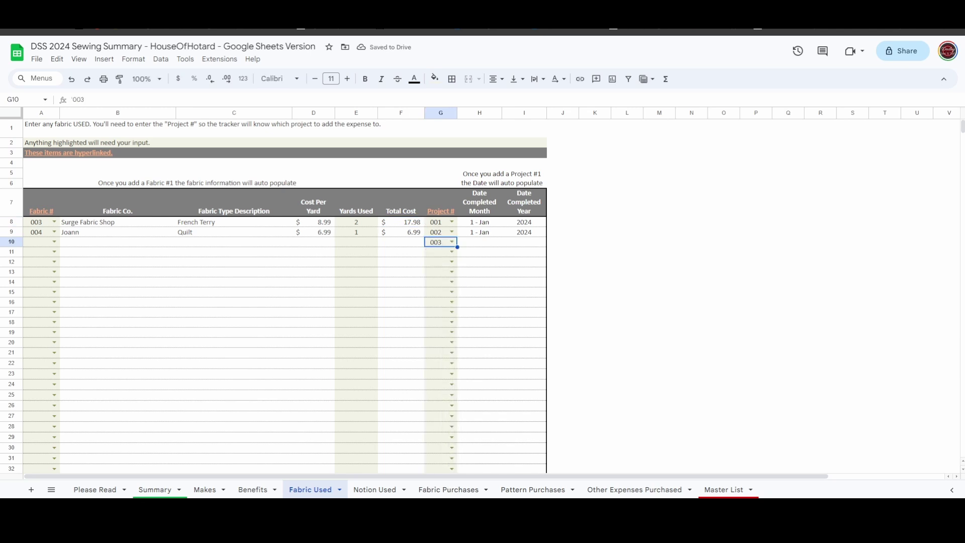
left_click(55, 241)
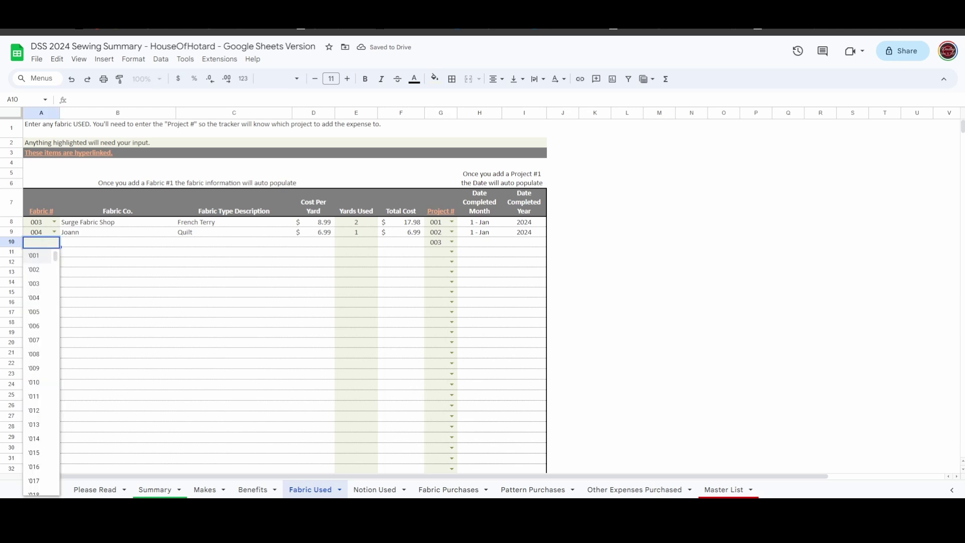
left_click(36, 284)
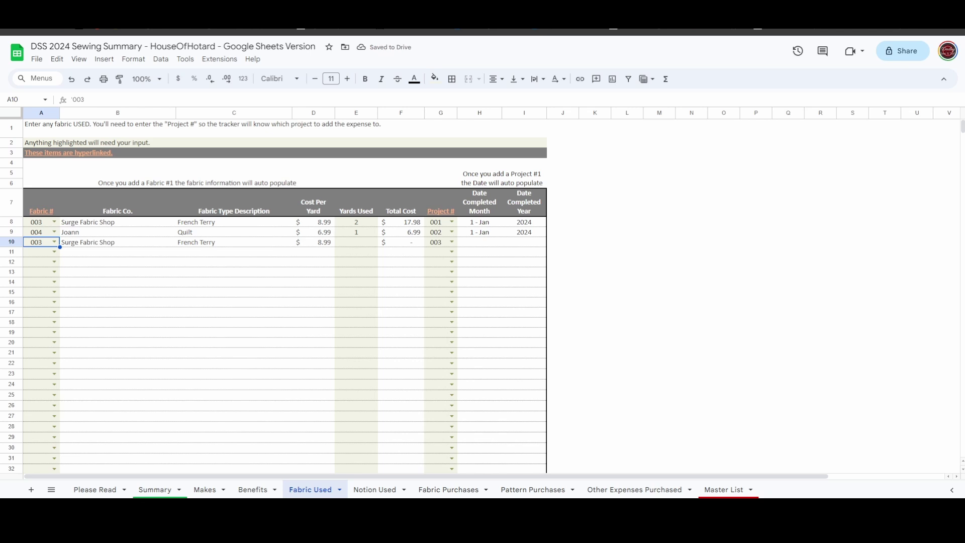
left_click(356, 242)
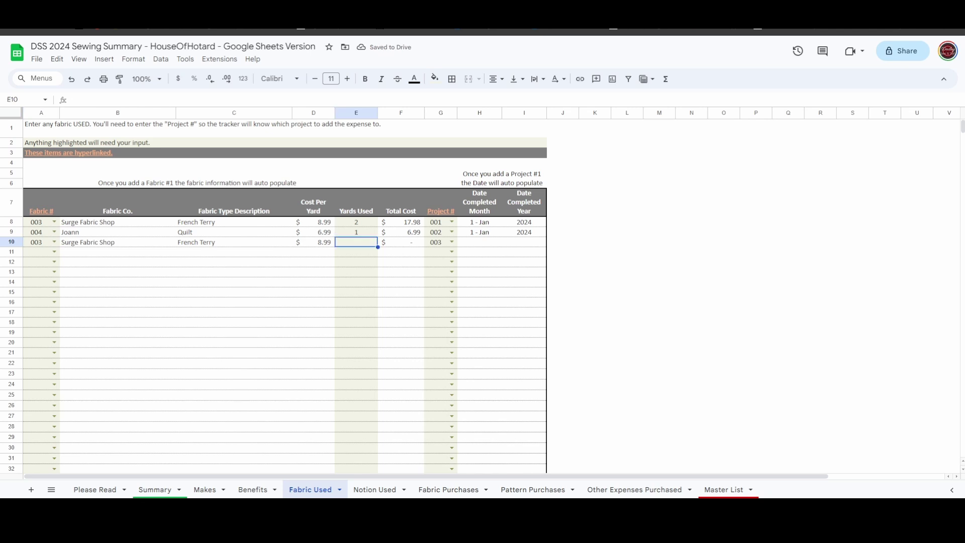
type("2")
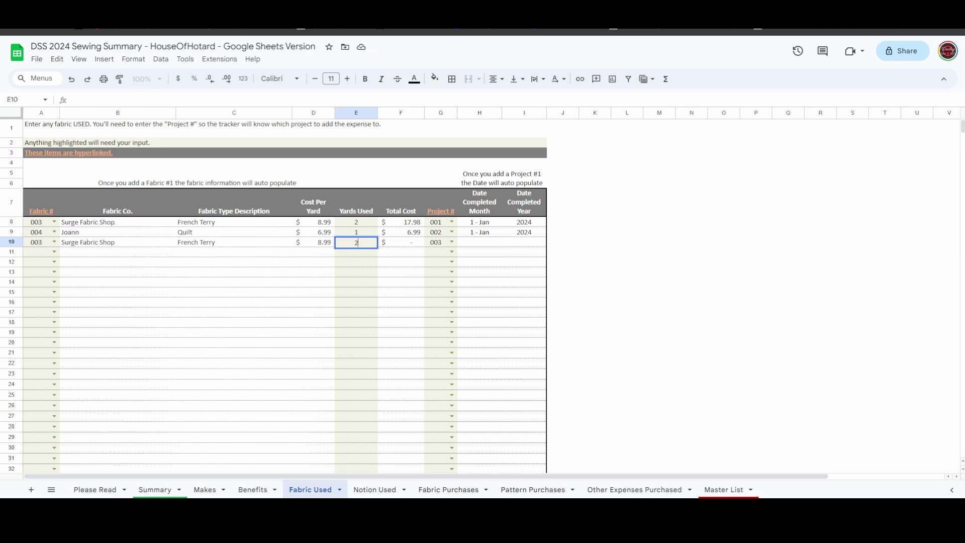
key("Tab")
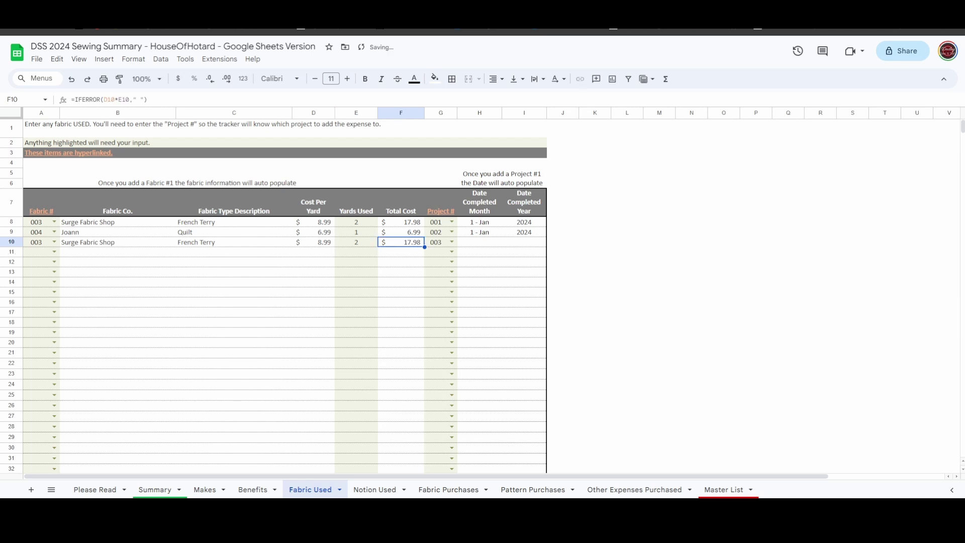
Inspect the completion month and year lookup formulas for project 003 in row 10 of Fabric Used.
left_click(480, 242)
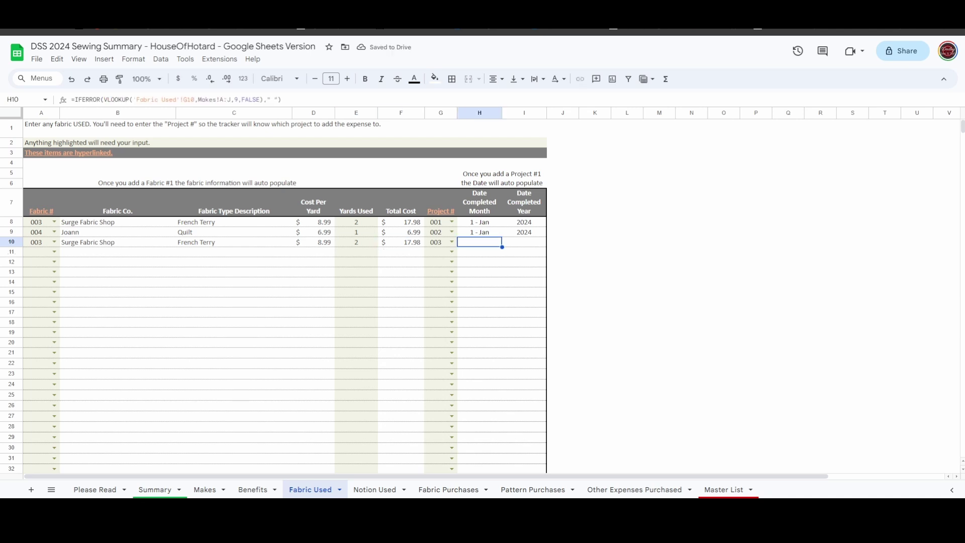
left_click(524, 241)
left_click(479, 232)
left_click(479, 242)
left_click(524, 242)
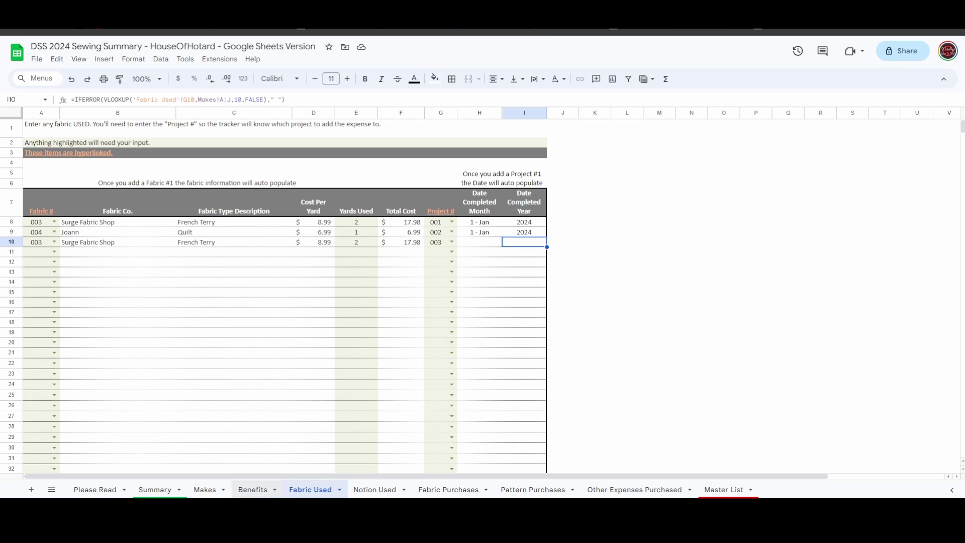
On the Benefits sheet, examine the values and benefit detail of the Amazon and Porcelynne entries and the empty rows below.
left_click(253, 490)
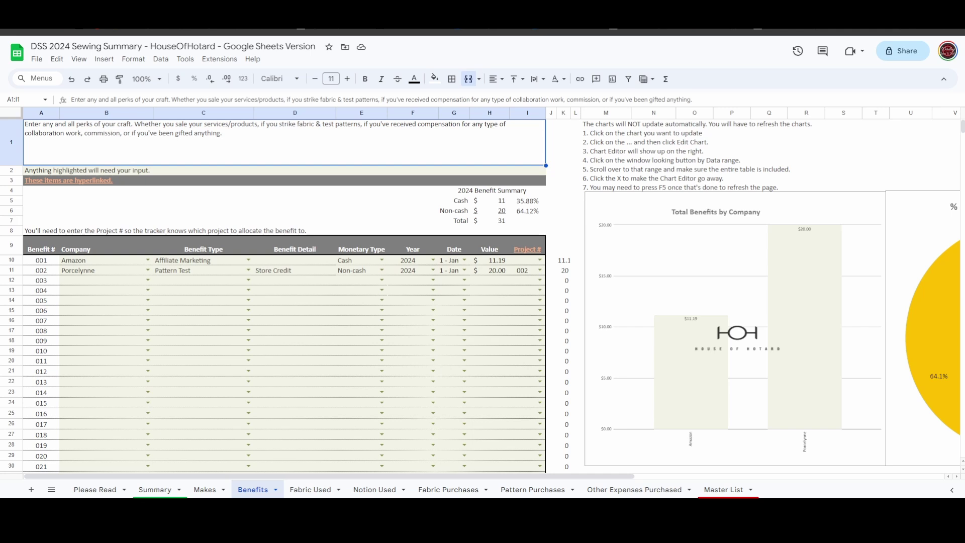
left_click(489, 259)
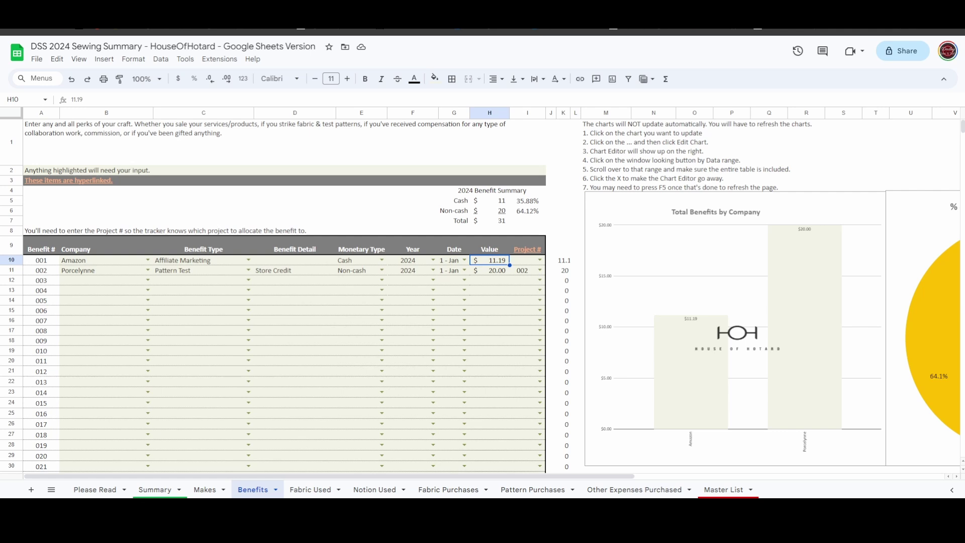
left_click(490, 270)
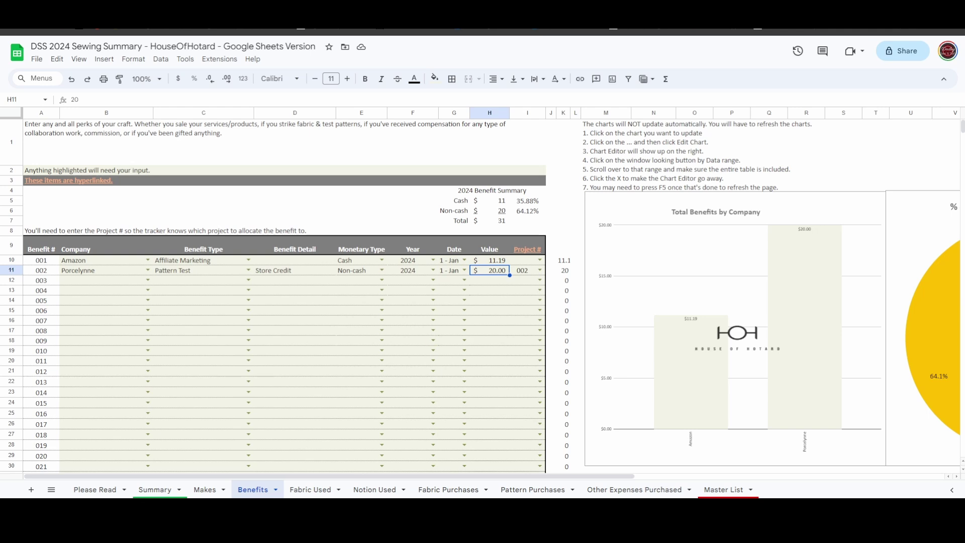
left_click(295, 270)
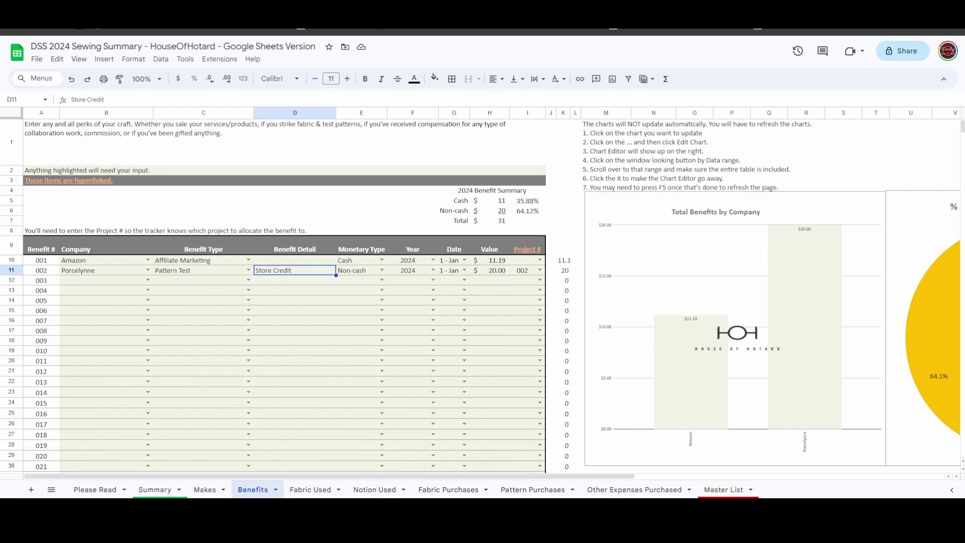
key("Down")
key("Down")
key("Down")
key("Down")
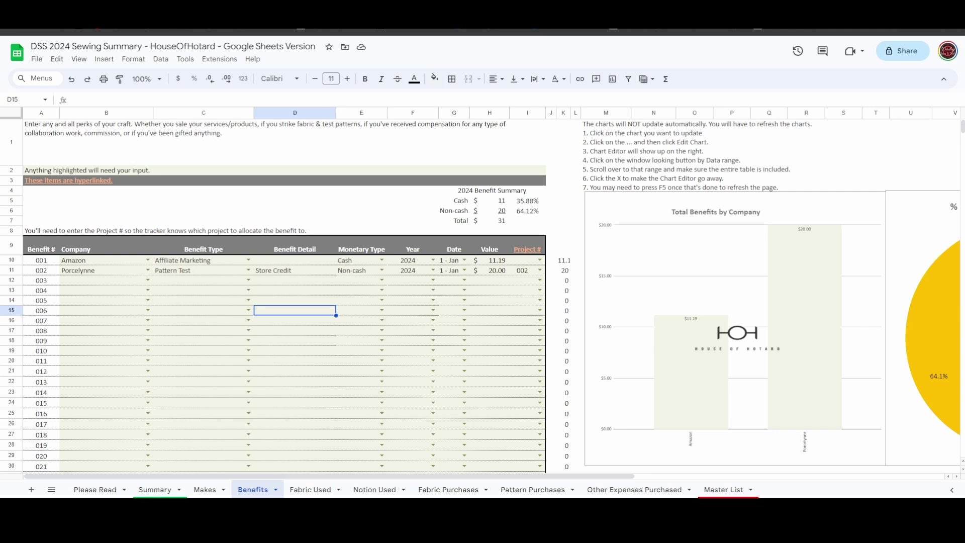
left_click(489, 280)
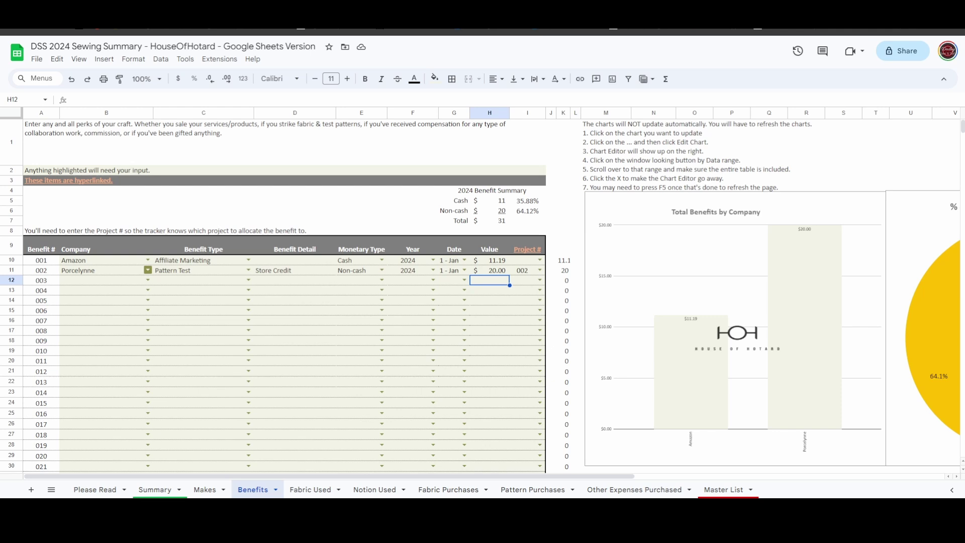
On the Benefits sheet, change the company of benefit 001 to IG.
left_click(148, 260)
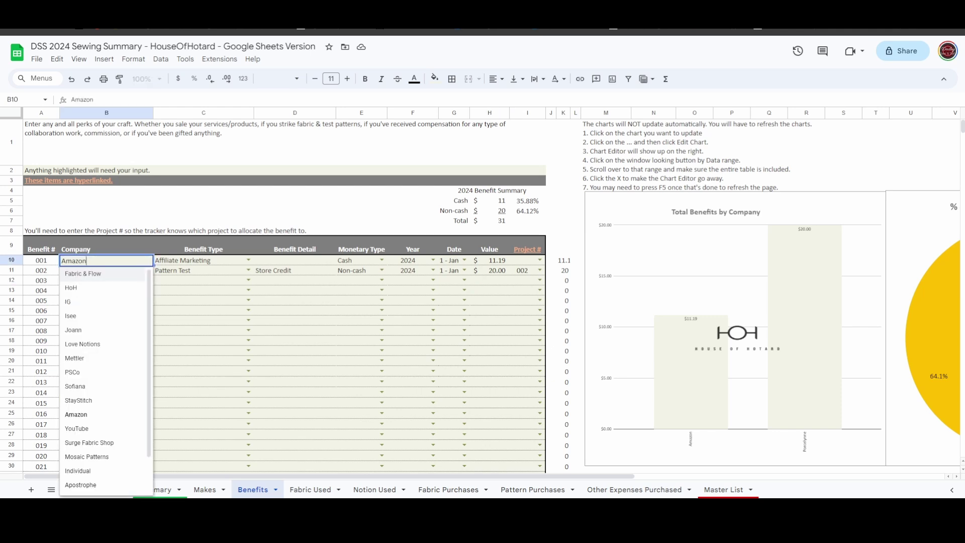
key("Down")
key("Down")
key("Tab")
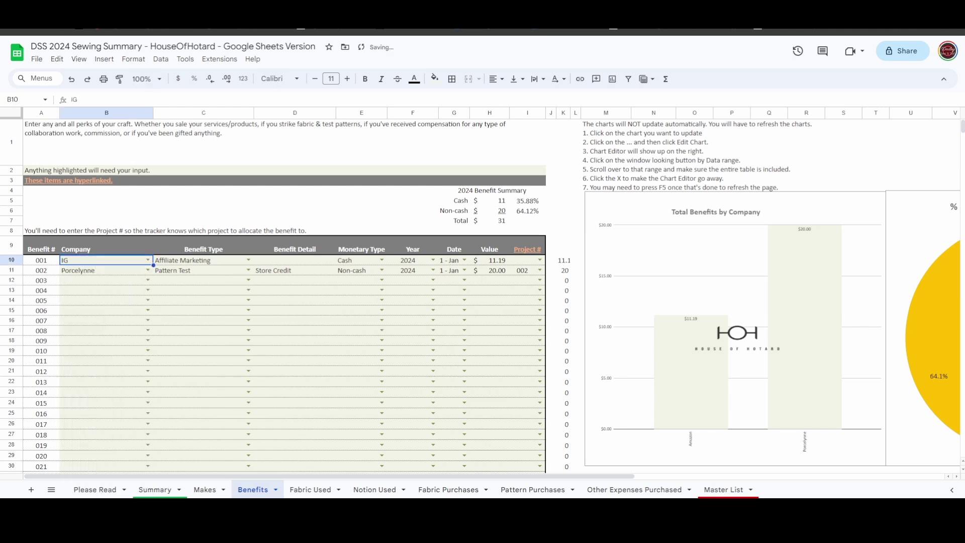
Set benefit 001's benefit type to Sewing Class and its value to $2.
left_click(248, 260)
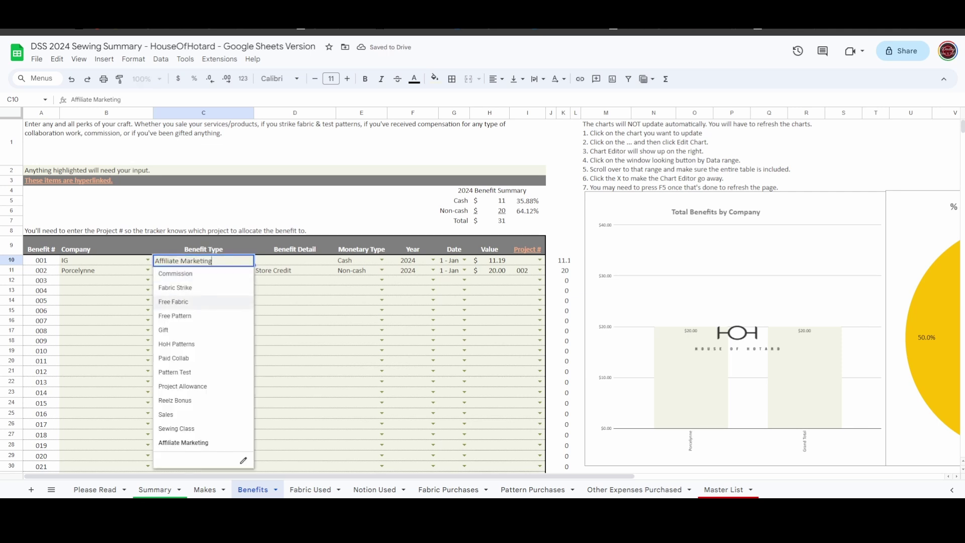
key("Up")
key("Up")
key("Up")
key("Up")
key("Up")
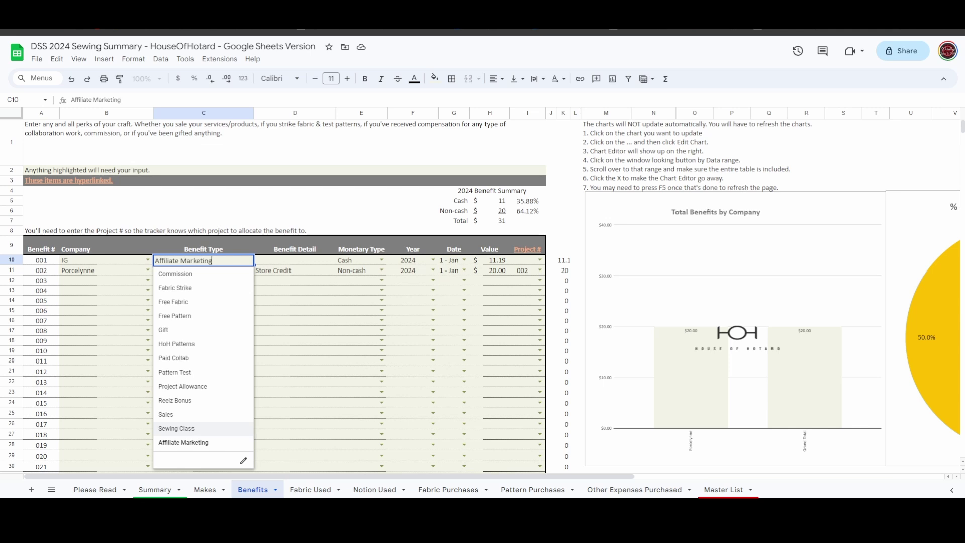
key("Return")
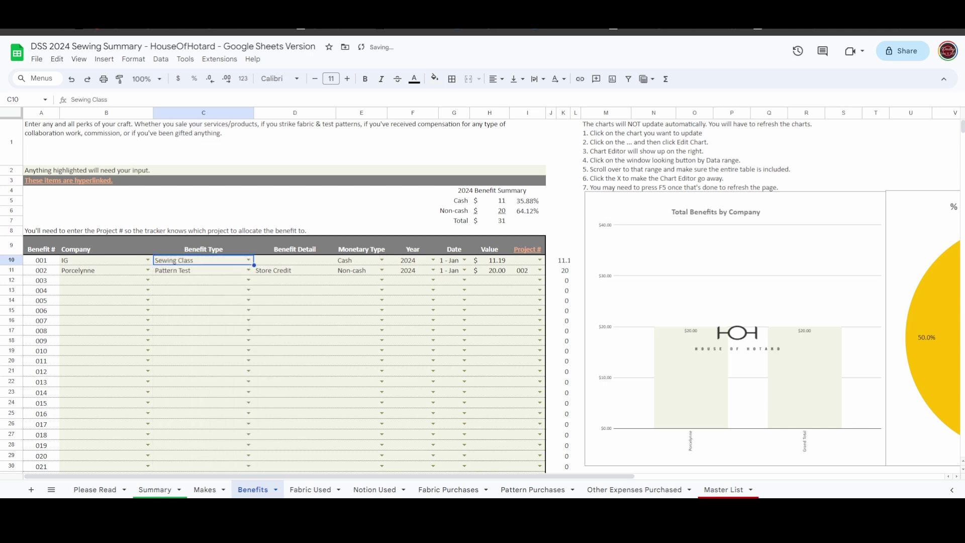
left_click(489, 260)
type("2")
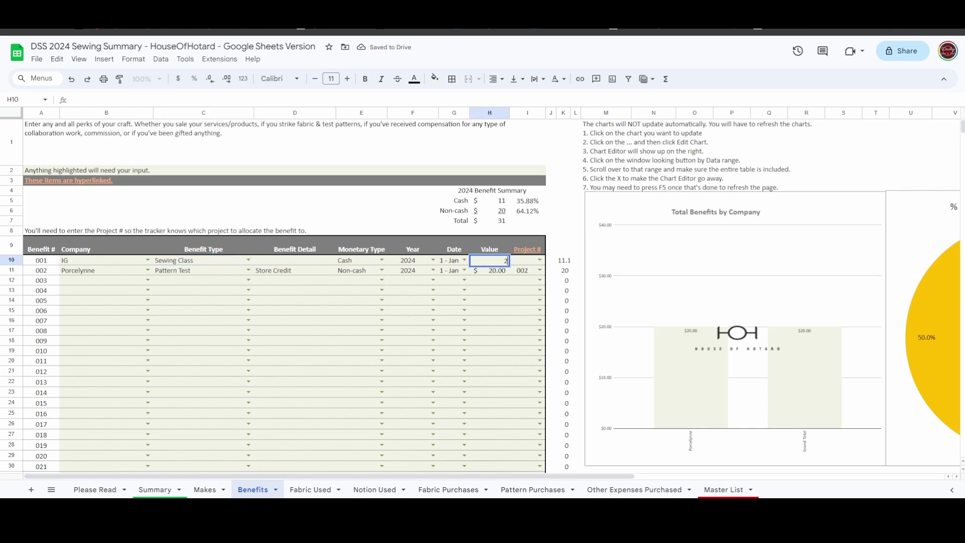
key("Return")
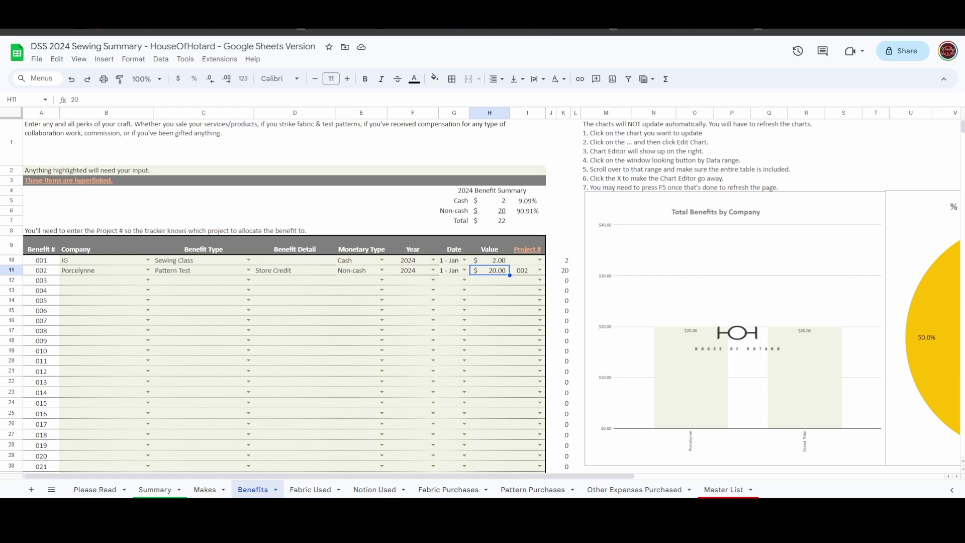
left_click(737, 338)
key("Delete")
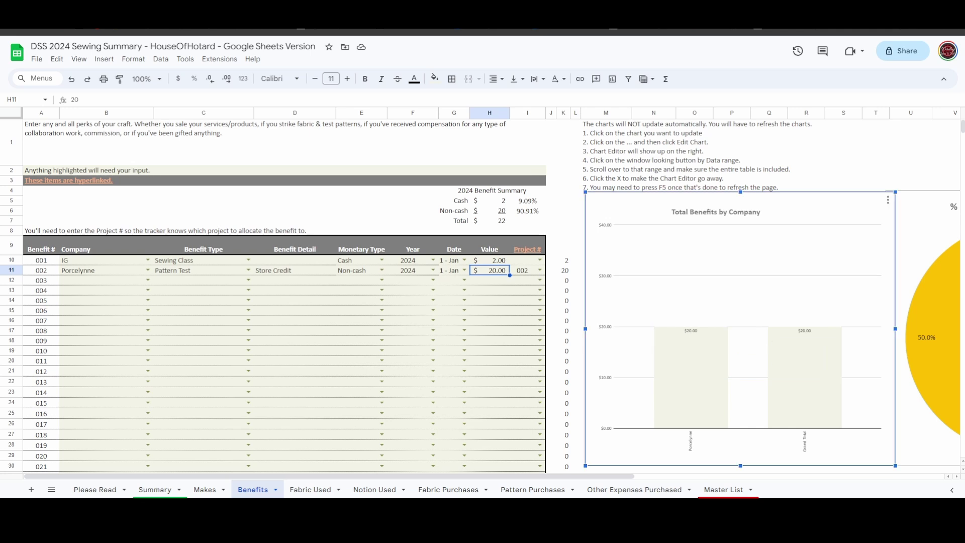
mouse_move(769, 337)
left_click(524, 260)
left_click(523, 270)
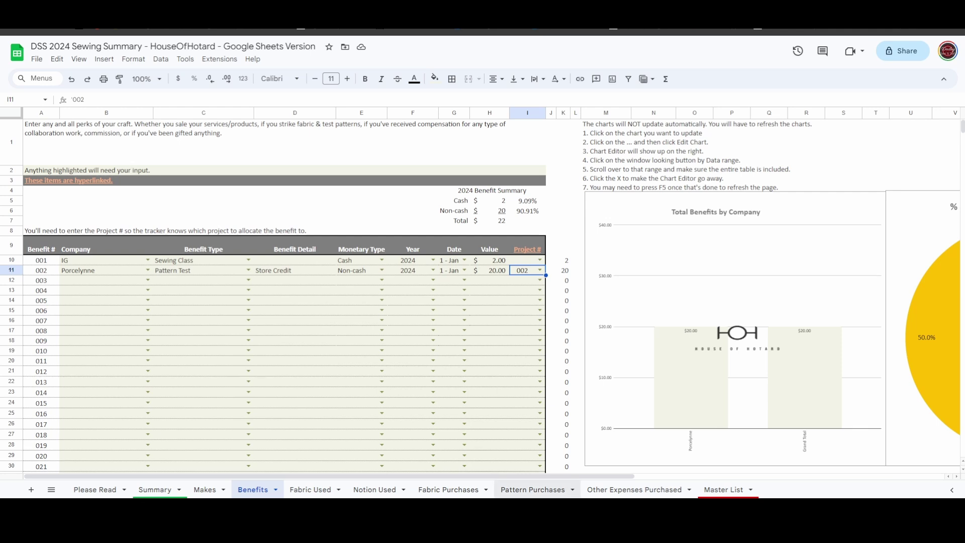
Open the Total Benefits by Company chart's data range selection, with its source pivot table in view.
left_click(875, 188)
left_click(855, 214)
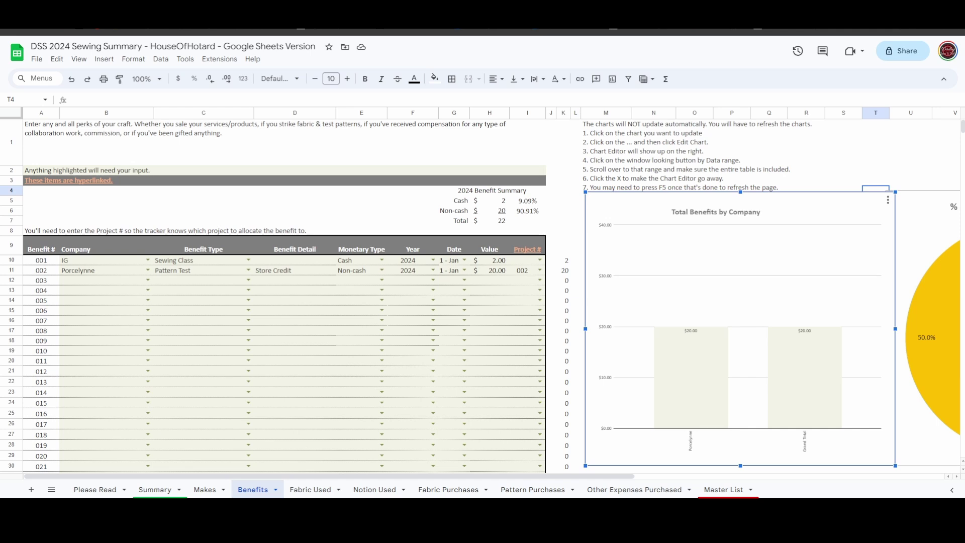
left_click(887, 200)
left_click(824, 214)
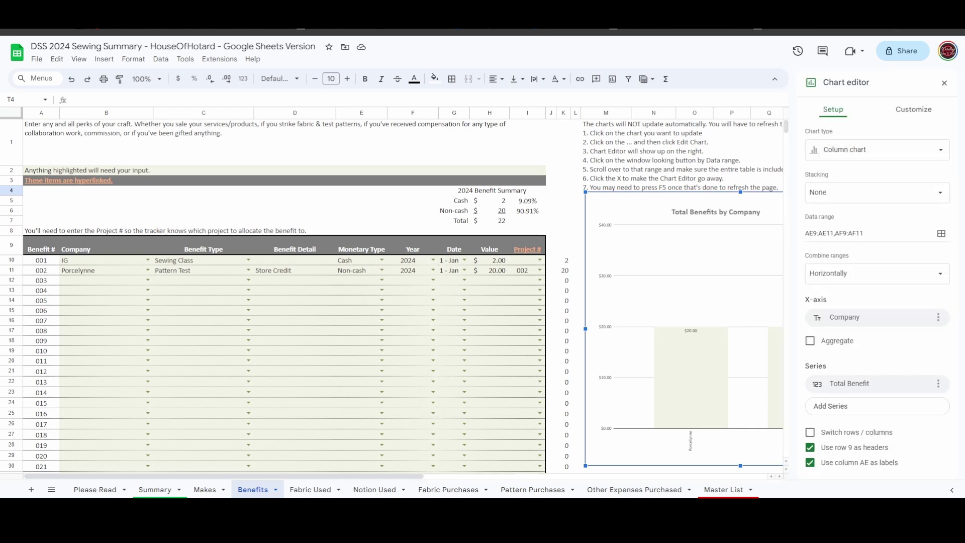
left_click_drag(374, 475, 539, 476)
scroll(402, 291, "right", 8)
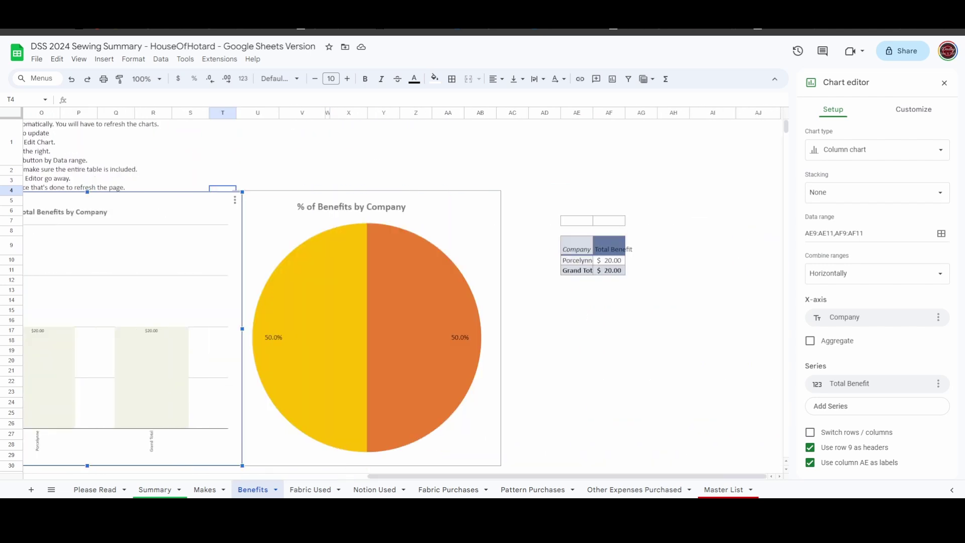
left_click(941, 233)
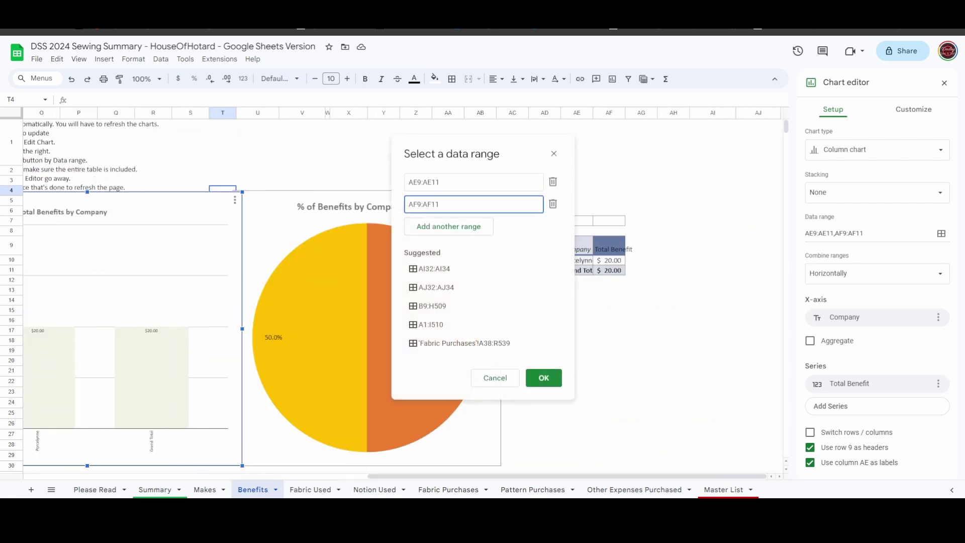
left_click_drag(482, 154, 403, 155)
left_click(393, 183)
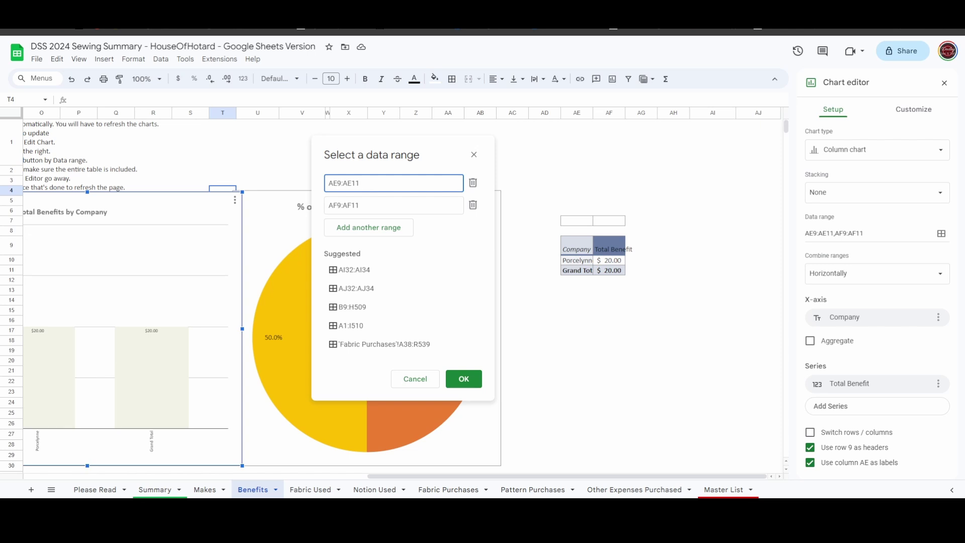
Set the chart's two data ranges to AE9:AE10 and AF9:AF10, leaving out the grand total row.
left_click_drag(577, 246, 576, 259)
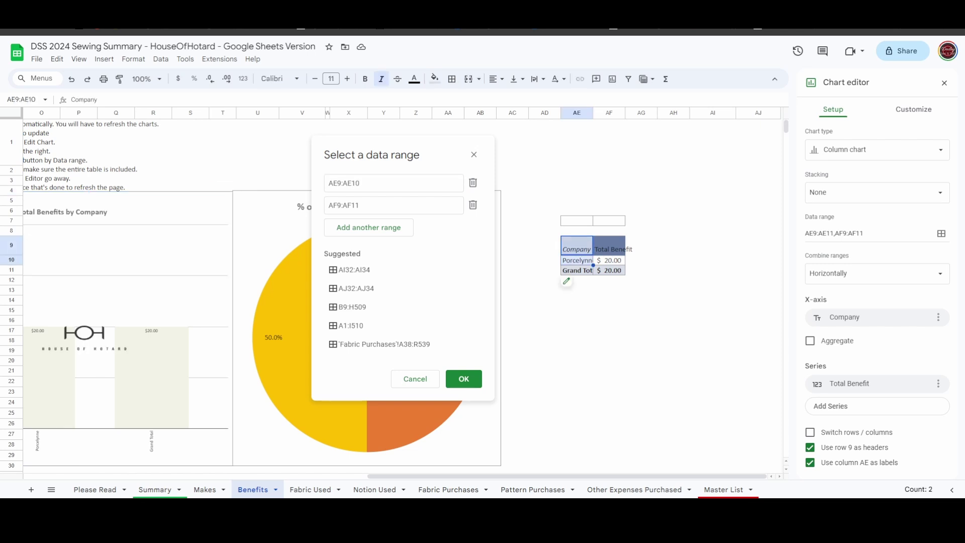
left_click(393, 205)
left_click_drag(609, 246, 609, 260)
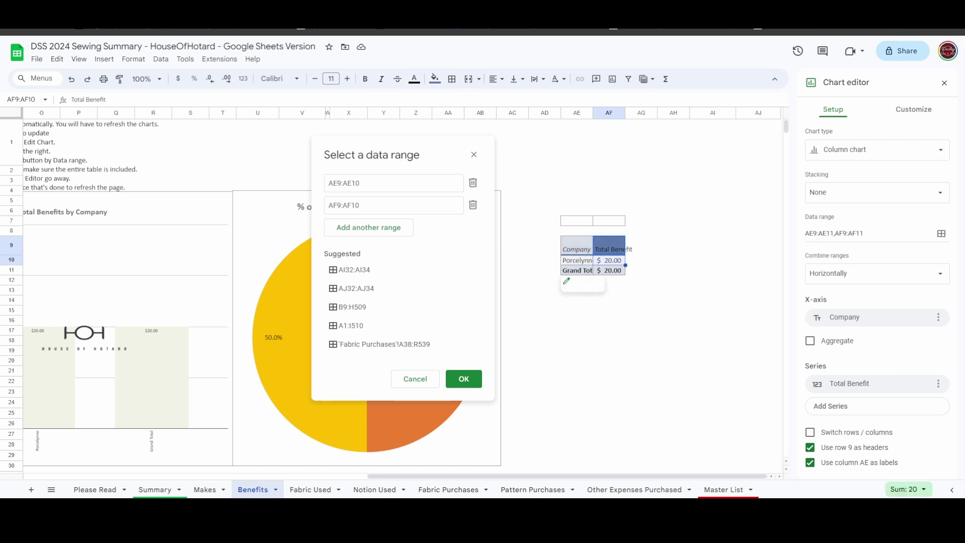
Include IG in the Company filter of the company benefits pivot table.
left_click(573, 282)
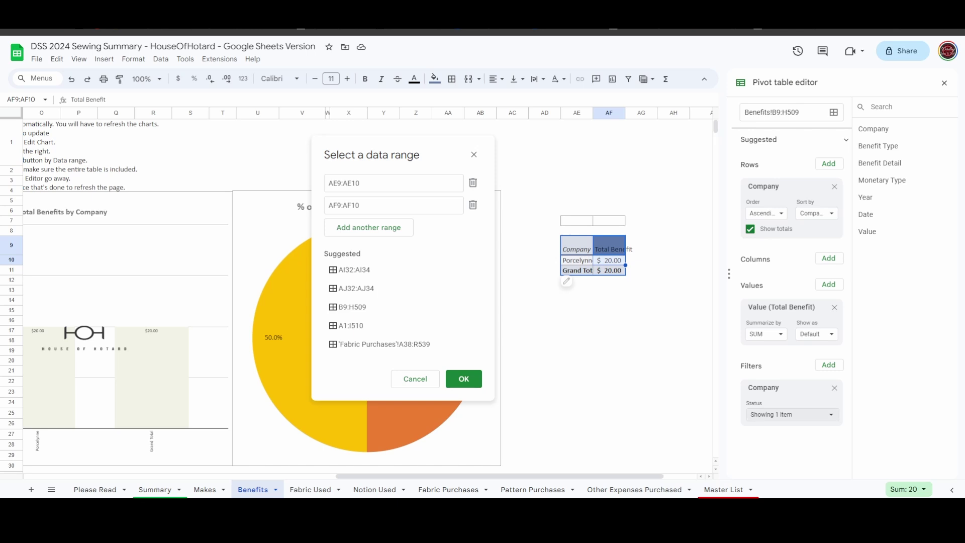
left_click(790, 414)
left_click(804, 415)
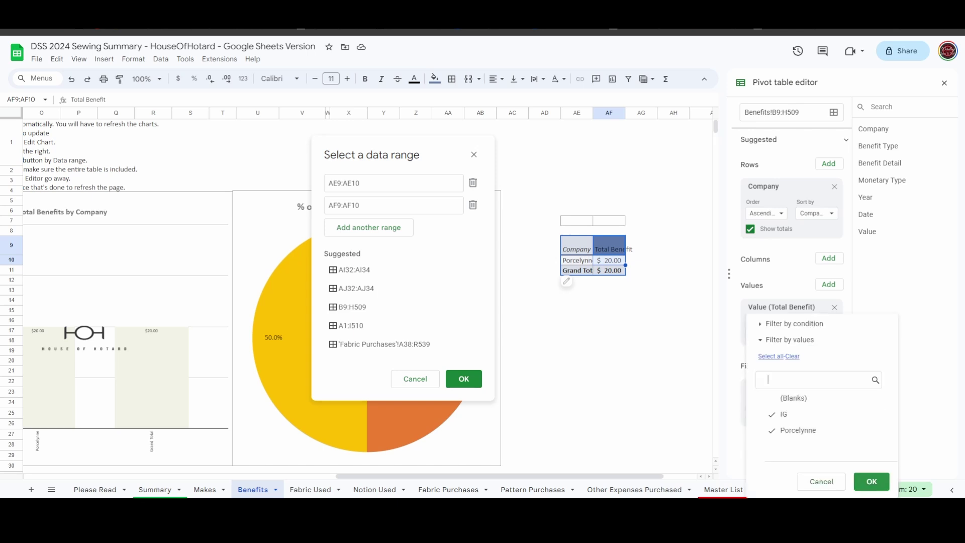
left_click(871, 481)
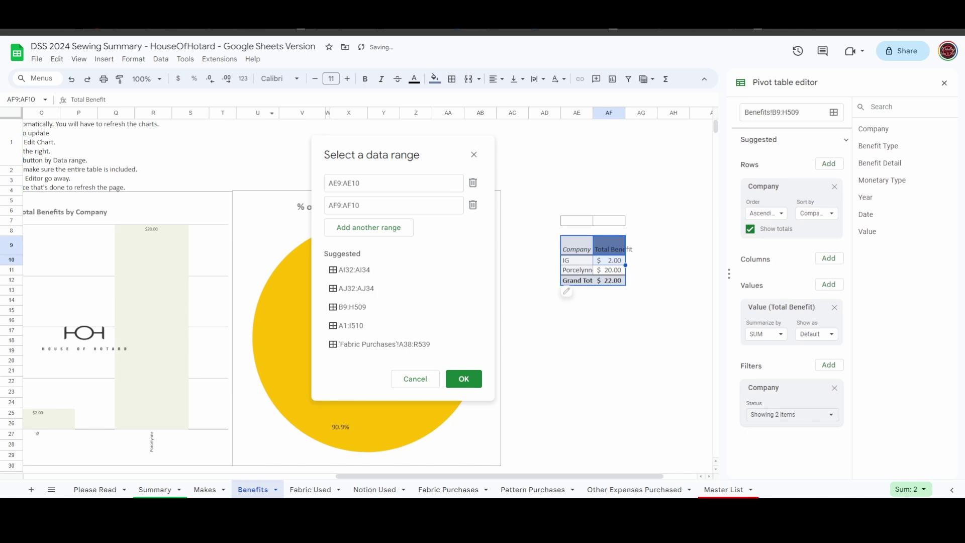
Set the company chart's data ranges to the Company and Total Benefit columns for rows 9 to 11, excluding the grand total.
left_click(576, 245)
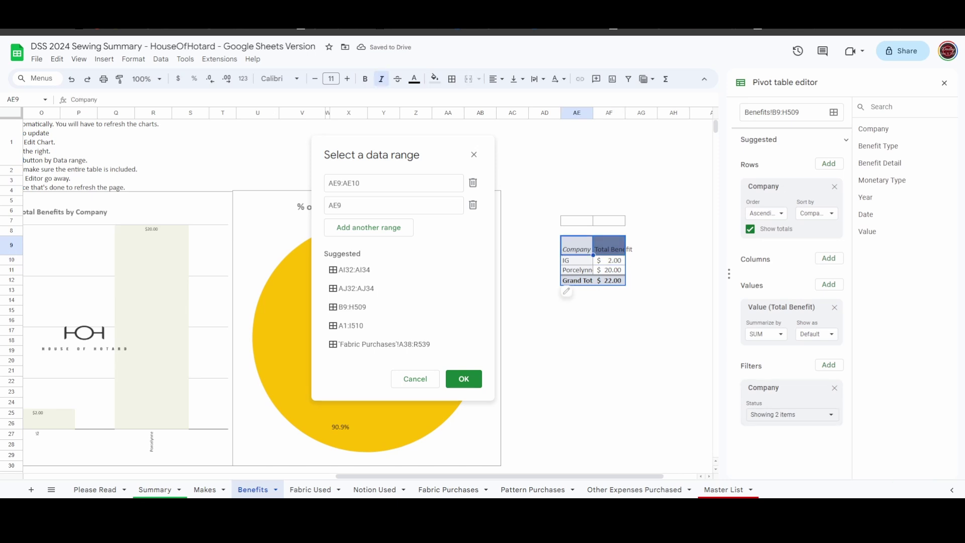
left_click(359, 183)
left_click_drag(576, 245, 608, 270)
left_click(360, 205)
left_click(463, 378)
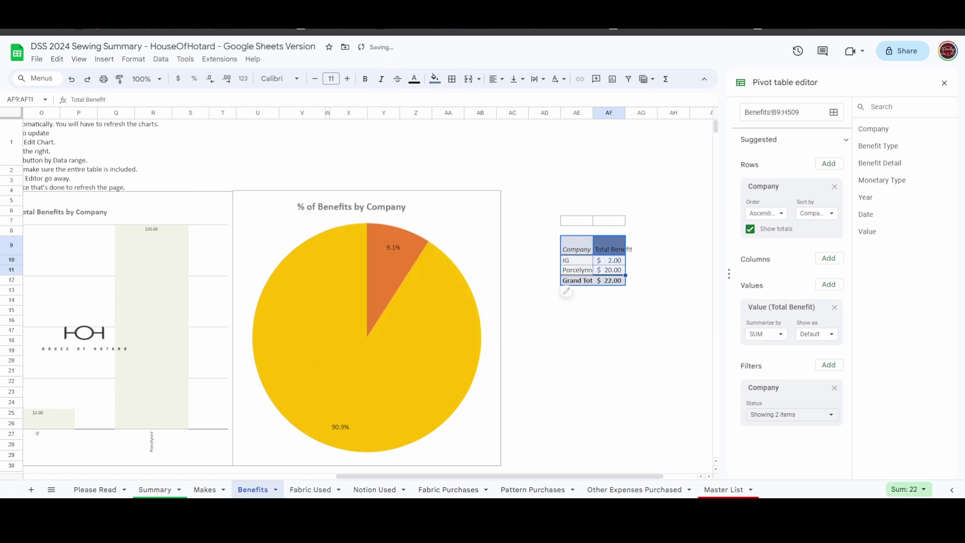
Include IG in the Company filter of the Benefit Type pivot table beside the benefits-by-type charts.
scroll(367, 297, "right", 2)
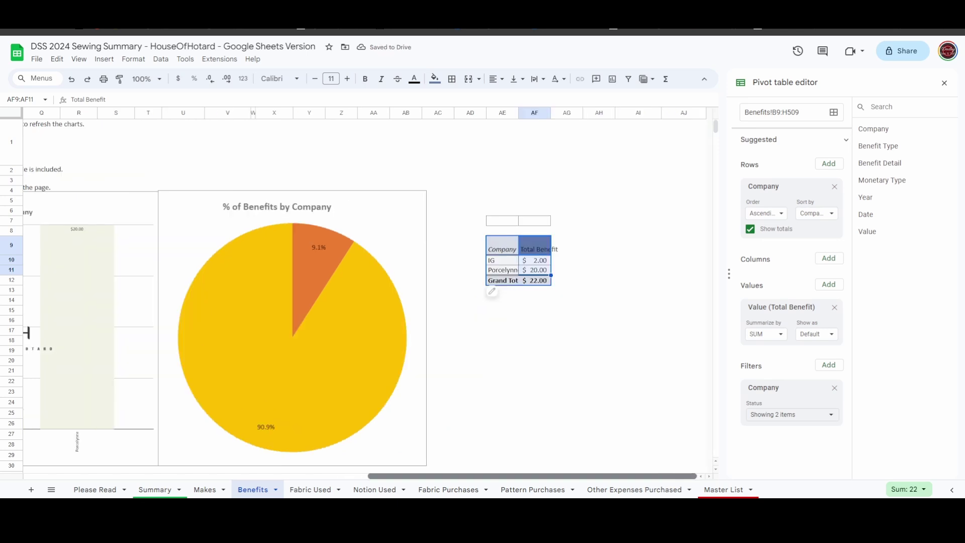
scroll(367, 297, "down", 2)
scroll(352, 296, "down", 3)
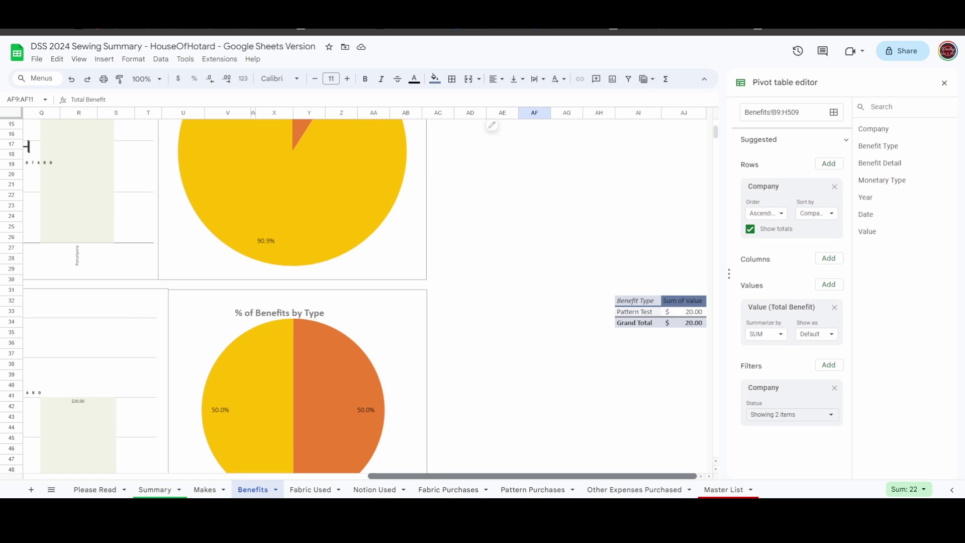
left_click(683, 300)
scroll(683, 301, "left", 2)
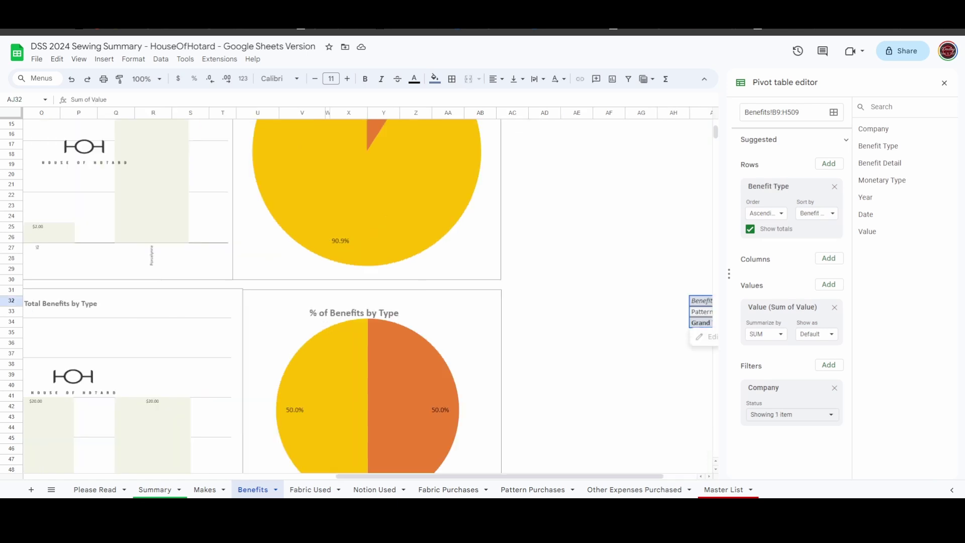
scroll(367, 296, "right", 2)
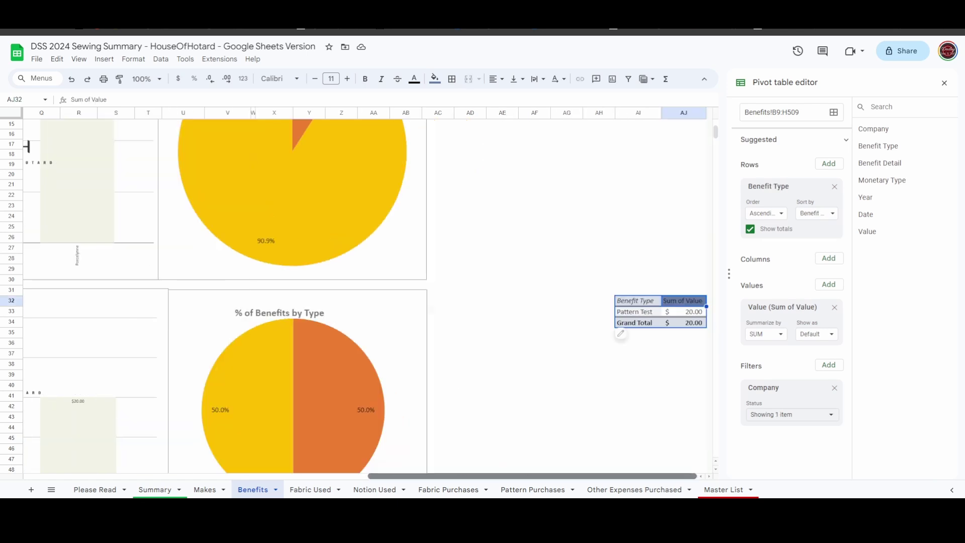
left_click(792, 414)
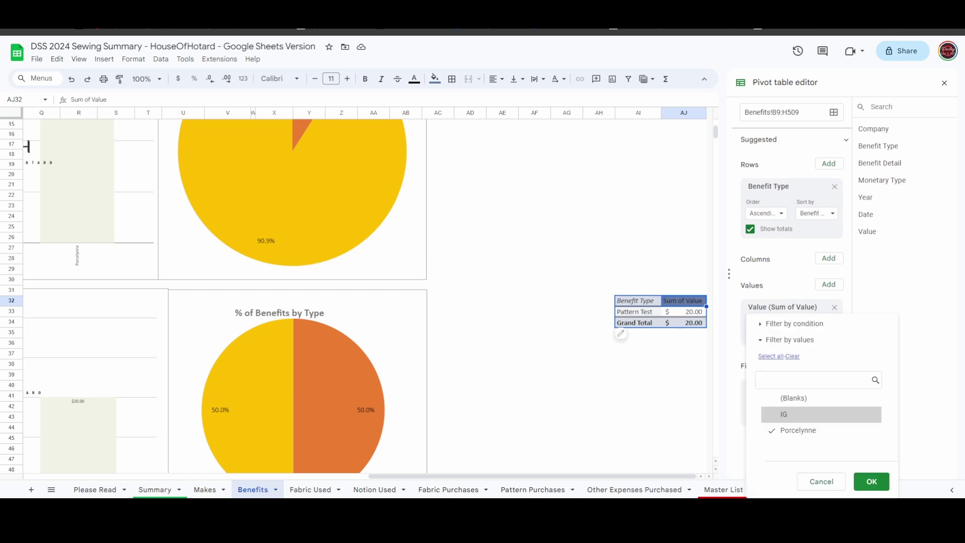
left_click(784, 414)
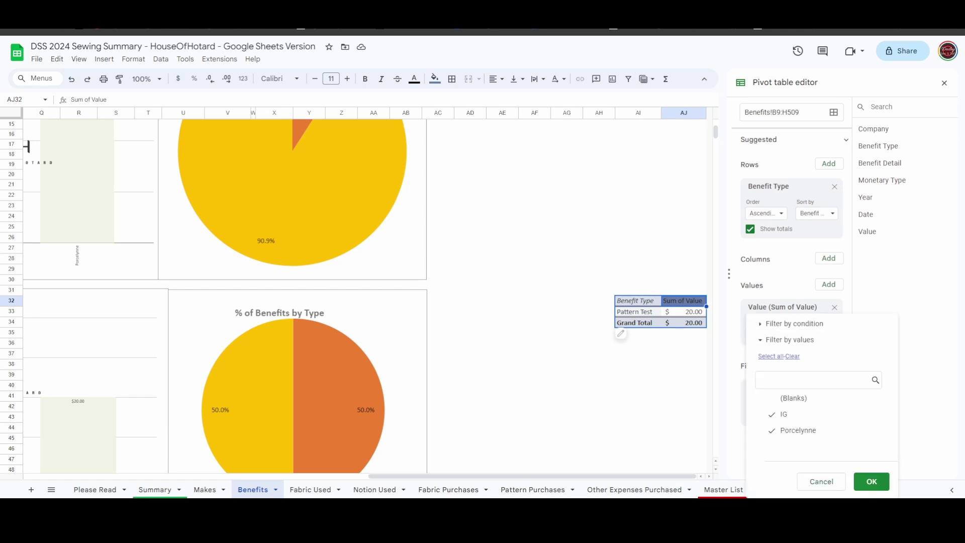
left_click(872, 481)
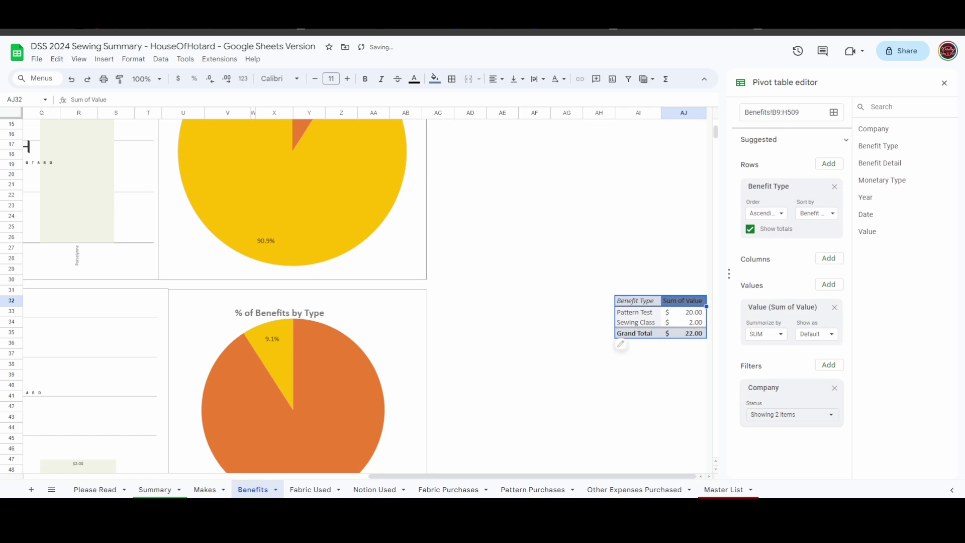
Review the benefit charts by company and by type, and return to the benefit entries table.
left_click(567, 396)
left_click_drag(462, 475, 384, 476)
scroll(367, 297, "down", 2)
scroll(367, 296, "up", 6)
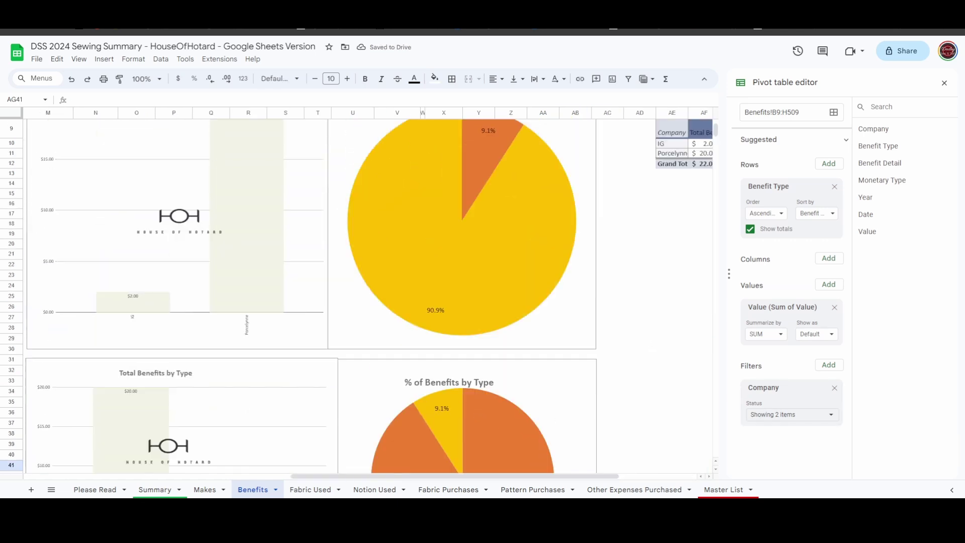
left_click_drag(454, 475, 427, 475)
scroll(352, 297, "left", 5)
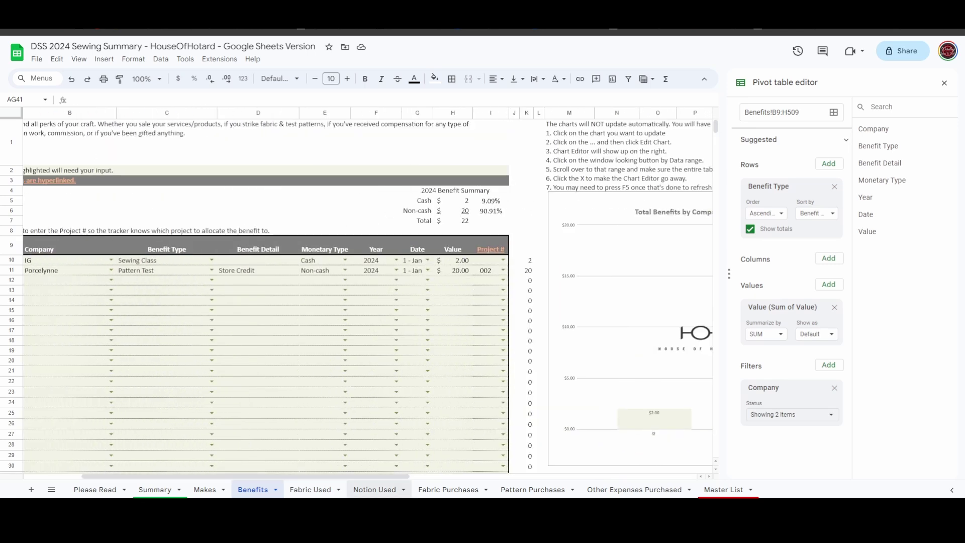
scroll(352, 475, "left", 1)
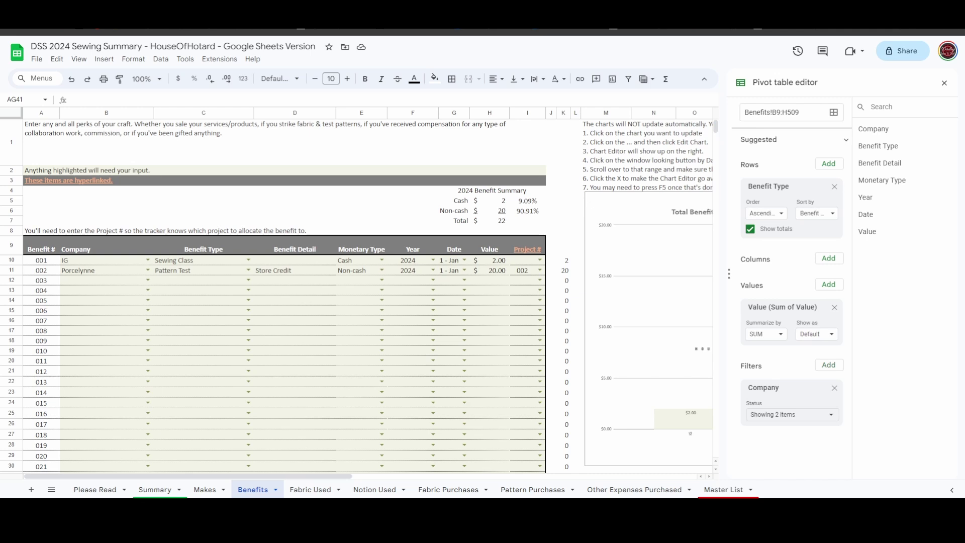
Extend the Benefit Type pivot table's Company filter to all items, including blanks, and check the company charts.
left_click(791, 414)
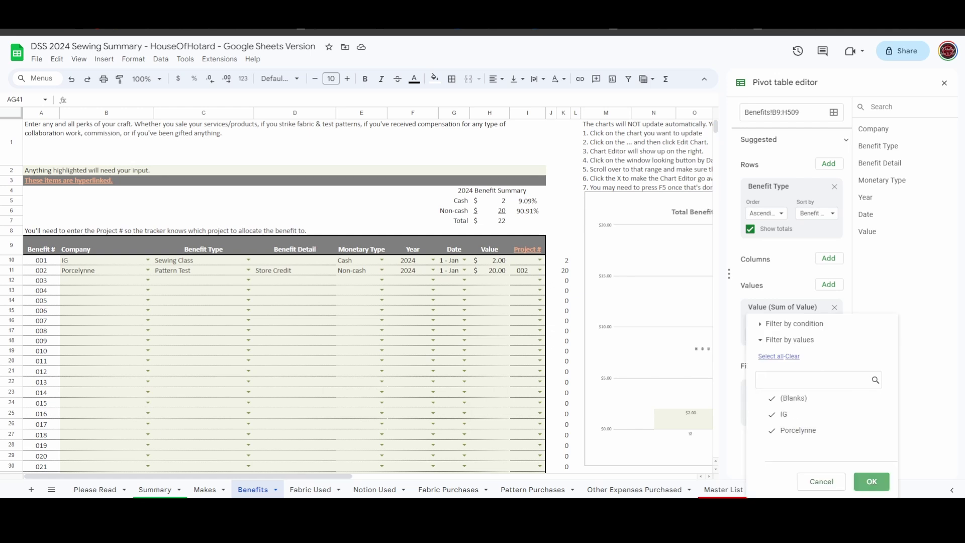
left_click(872, 481)
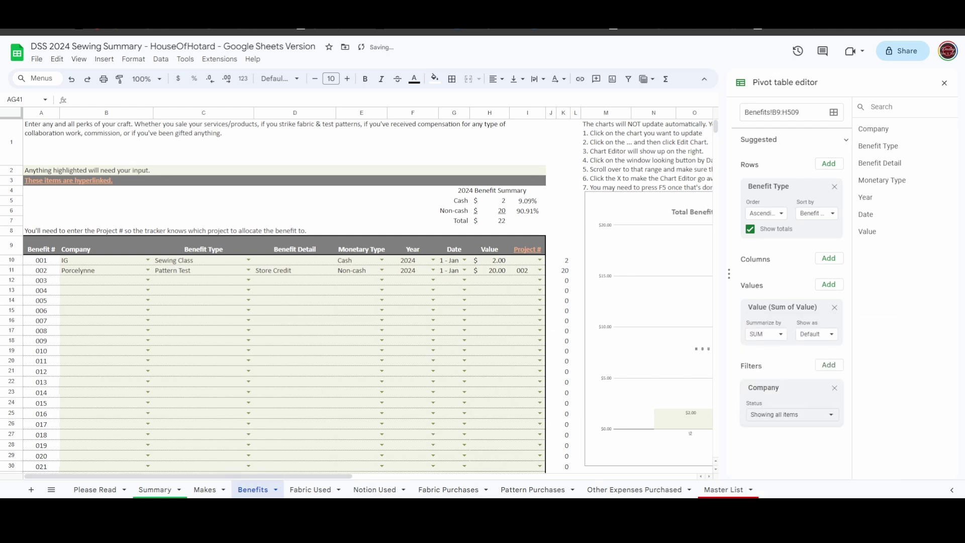
scroll(367, 291, "right", 5)
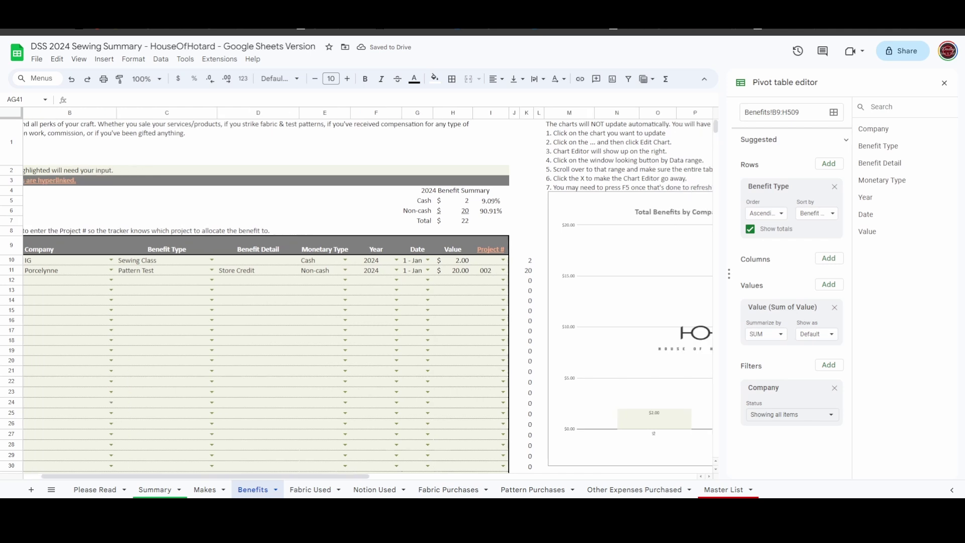
scroll(367, 291, "right", 5)
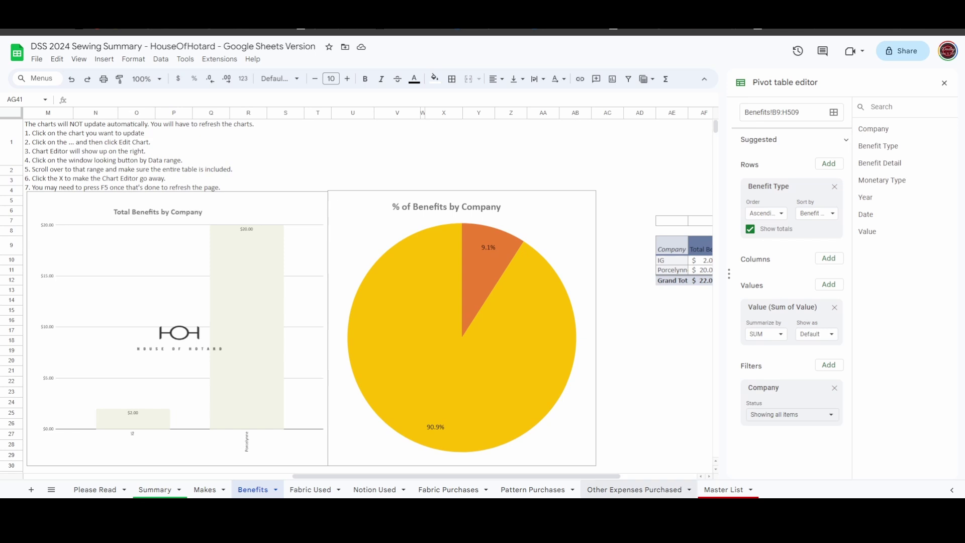
Limit the Benefit Type pivot table's Company filter to IG and Porcelynne, excluding blanks.
scroll(367, 292, "right", 3)
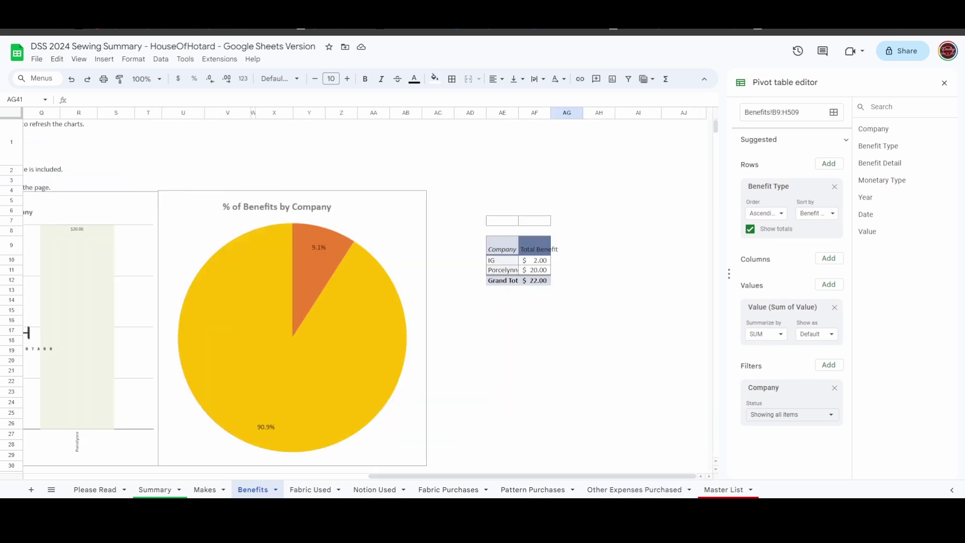
scroll(28, 333, "down", 5)
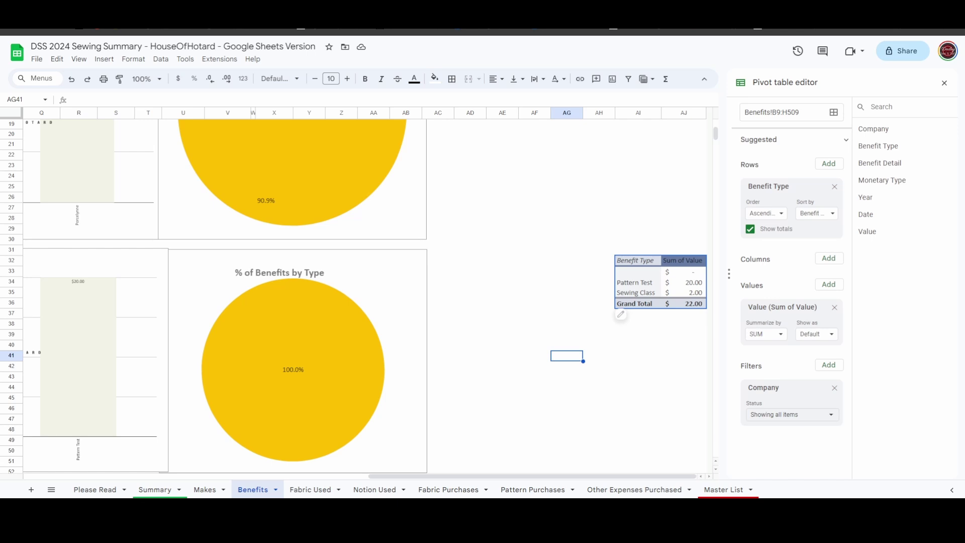
left_click(792, 414)
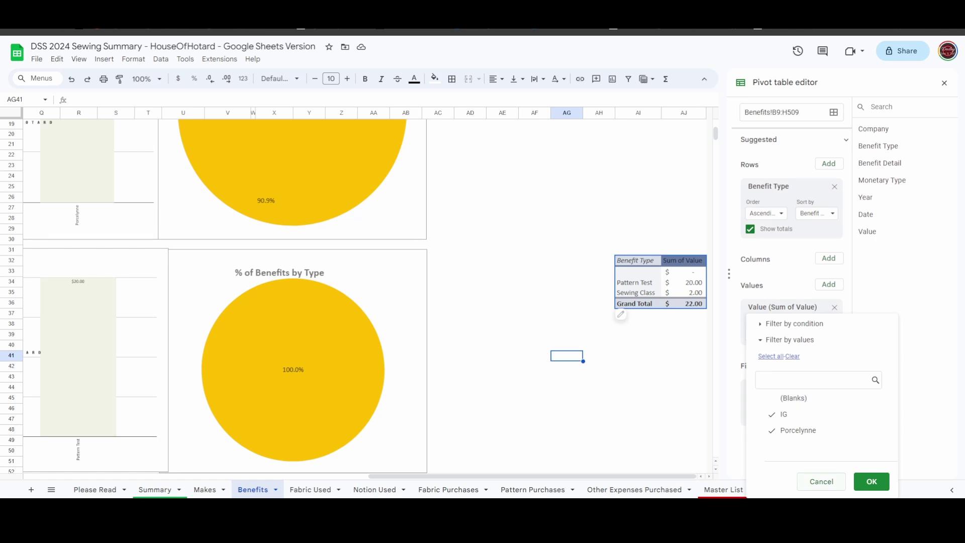
left_click(871, 481)
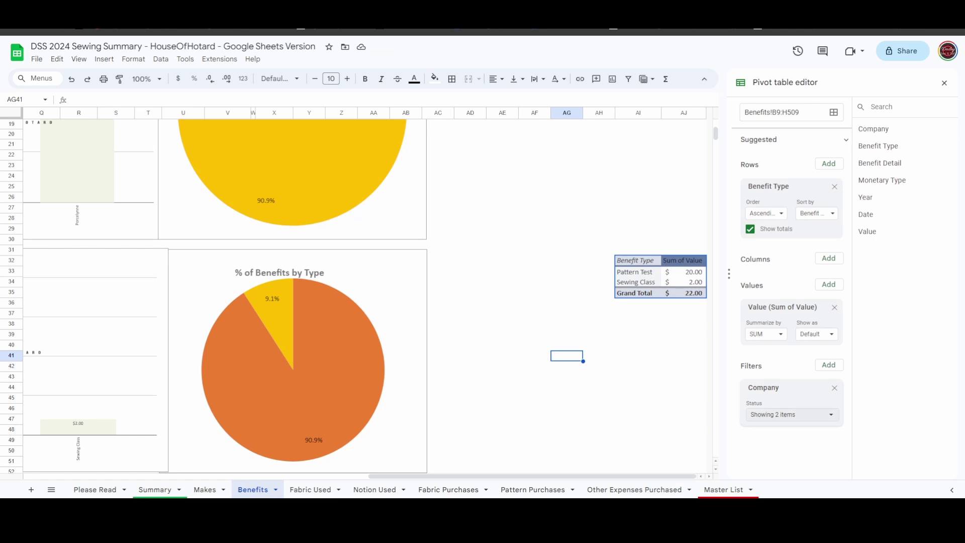
left_click(793, 415)
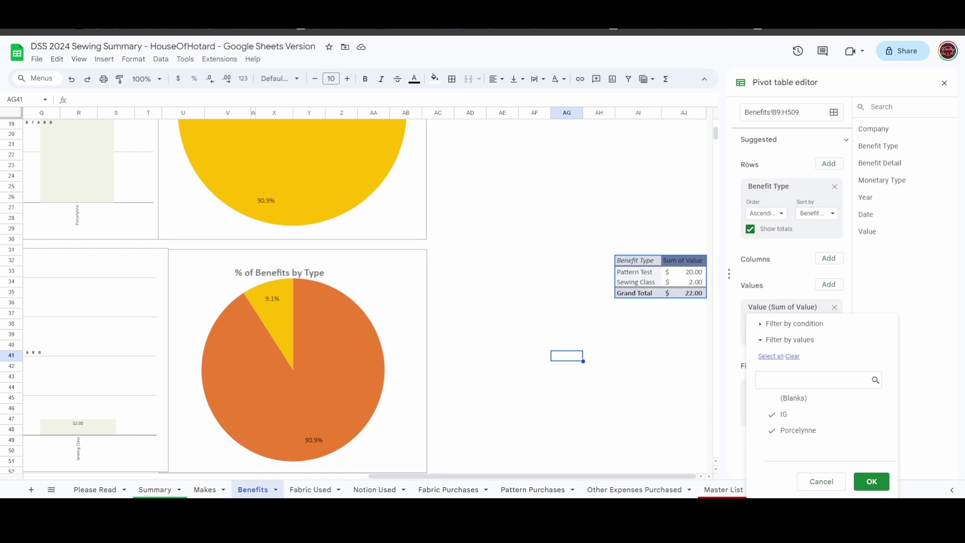
left_click(871, 482)
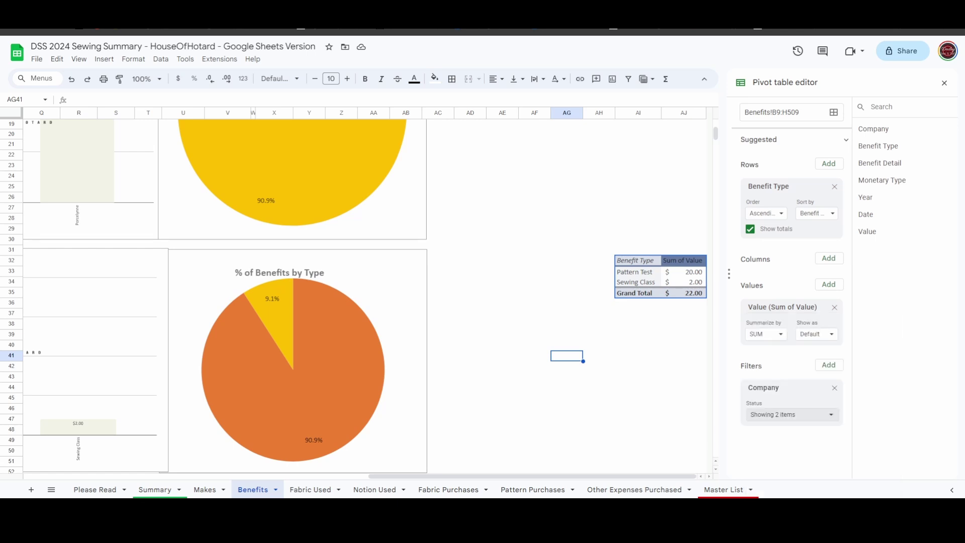
left_click(638, 334)
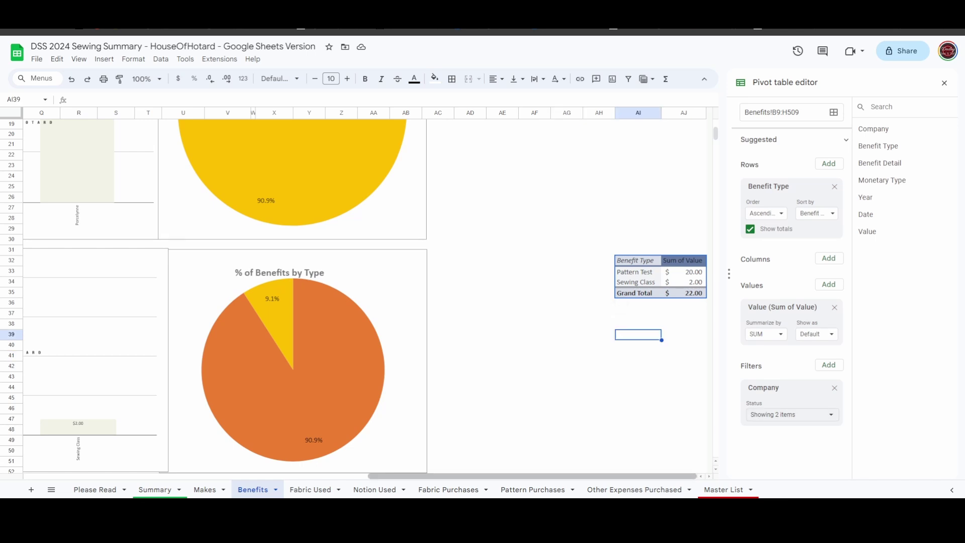
Check the Total Benefits by Type chart, return to the benefit entries with the pivot table editor closed, and inspect the company chart.
scroll(367, 297, "left", 10)
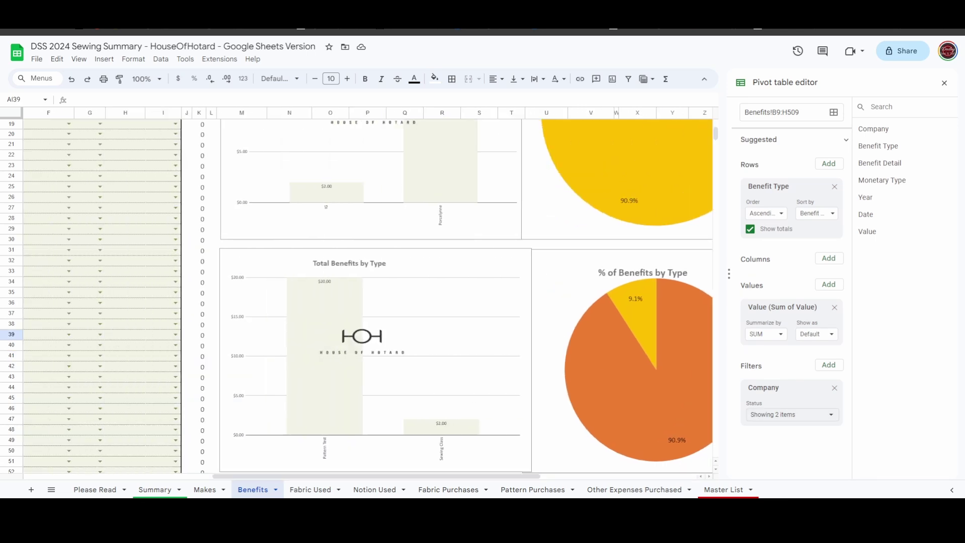
scroll(367, 296, "left", 5)
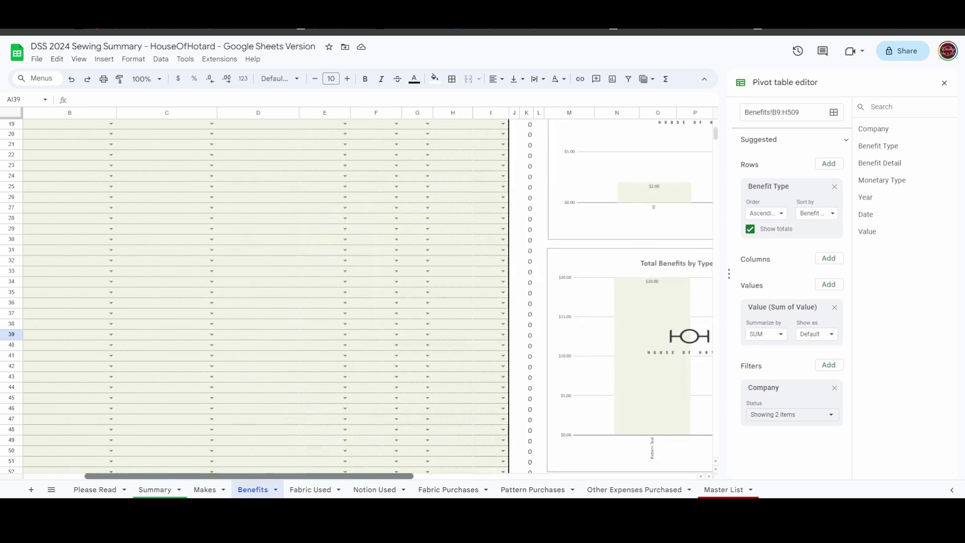
scroll(284, 296, "left", 2)
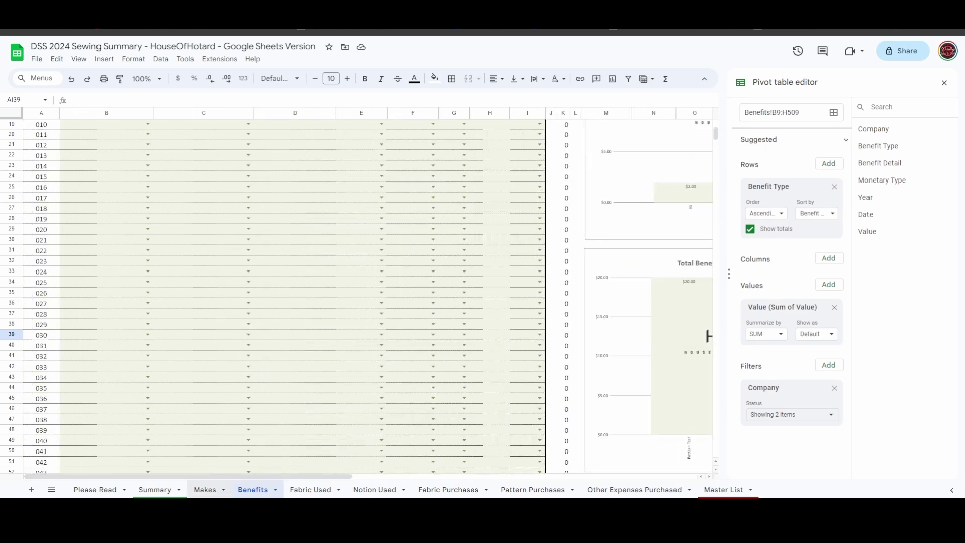
scroll(284, 297, "up", 6)
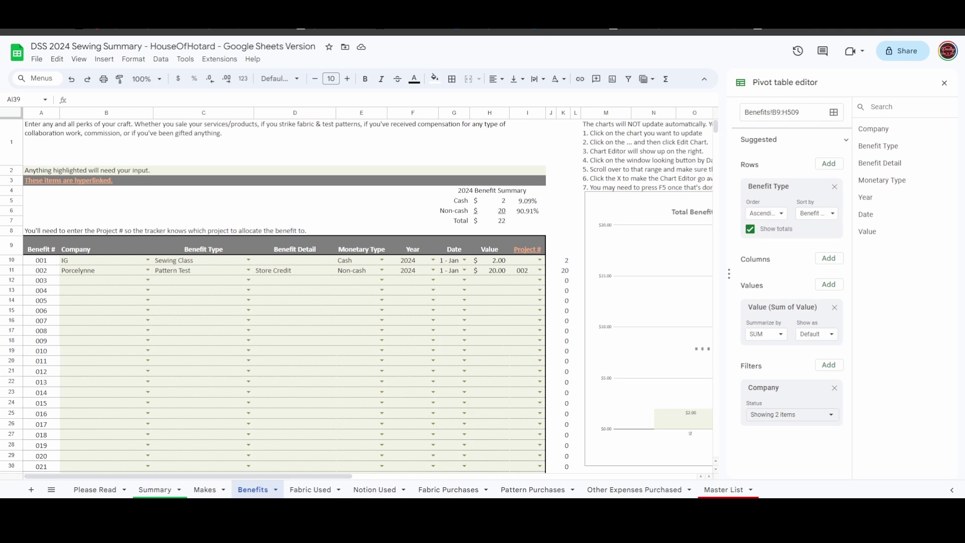
left_click(945, 83)
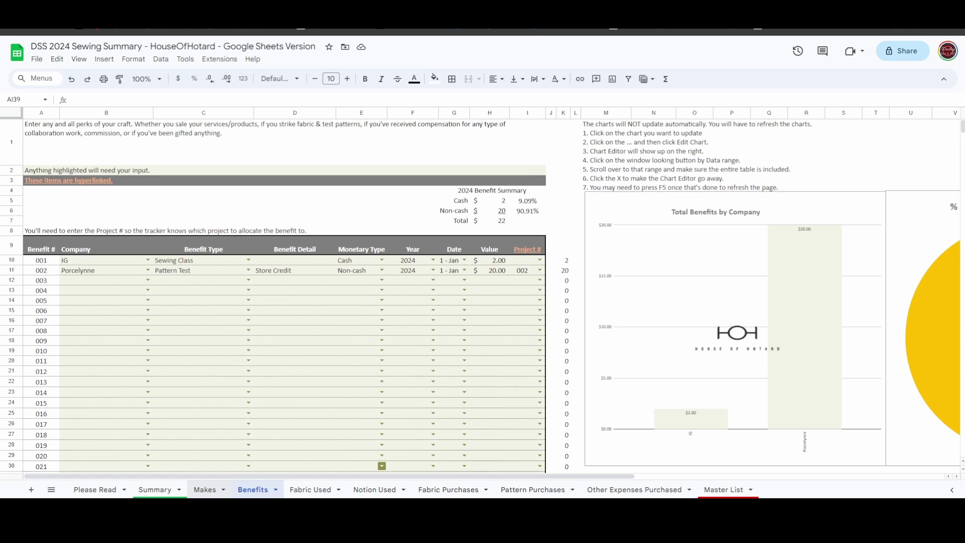
left_click(804, 281)
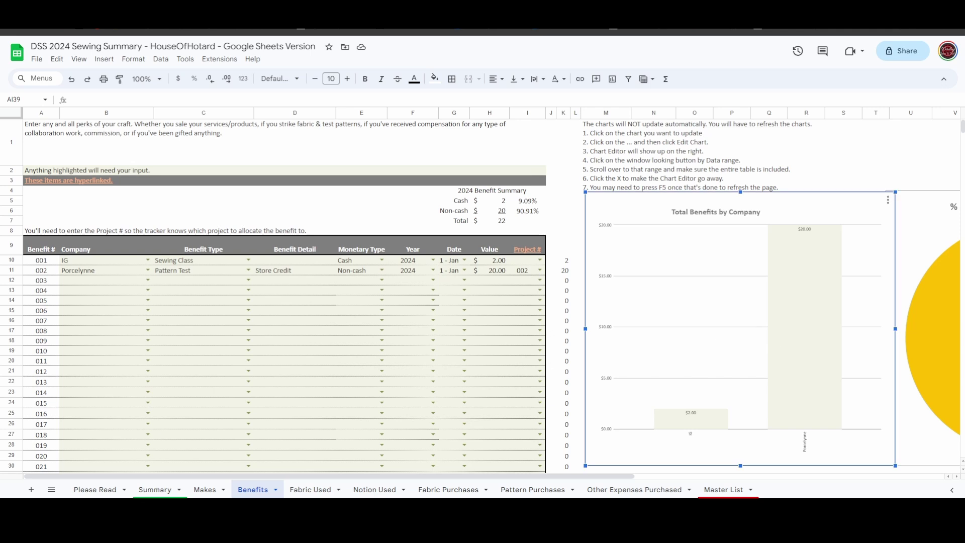
left_click(875, 142)
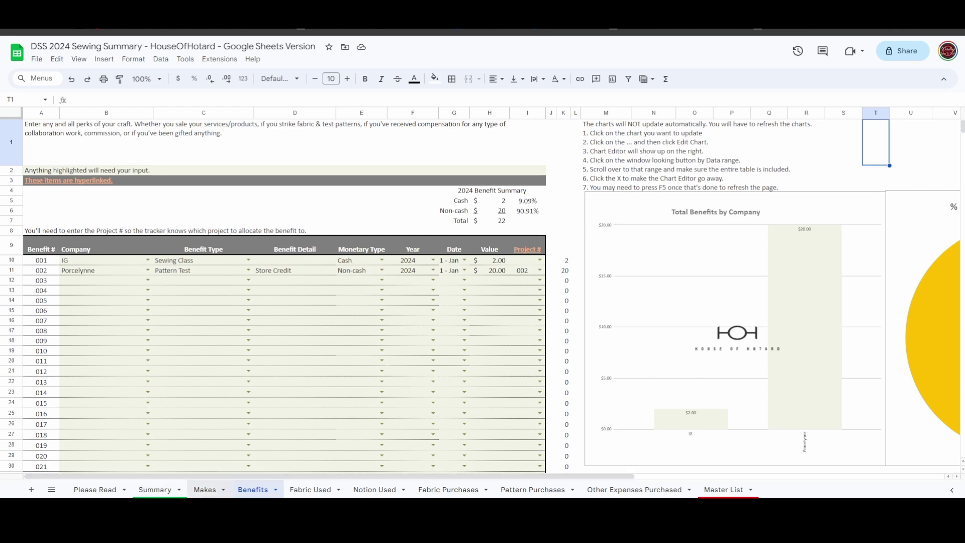
On the Makes sheet, set project 003's completion date to month 1 - Jan and year 2024.
left_click(205, 489)
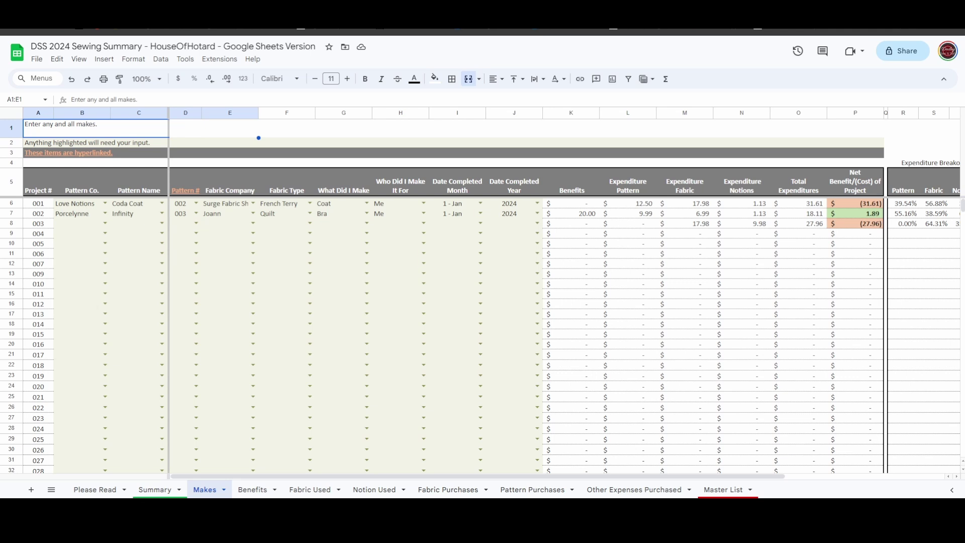
left_click(481, 222)
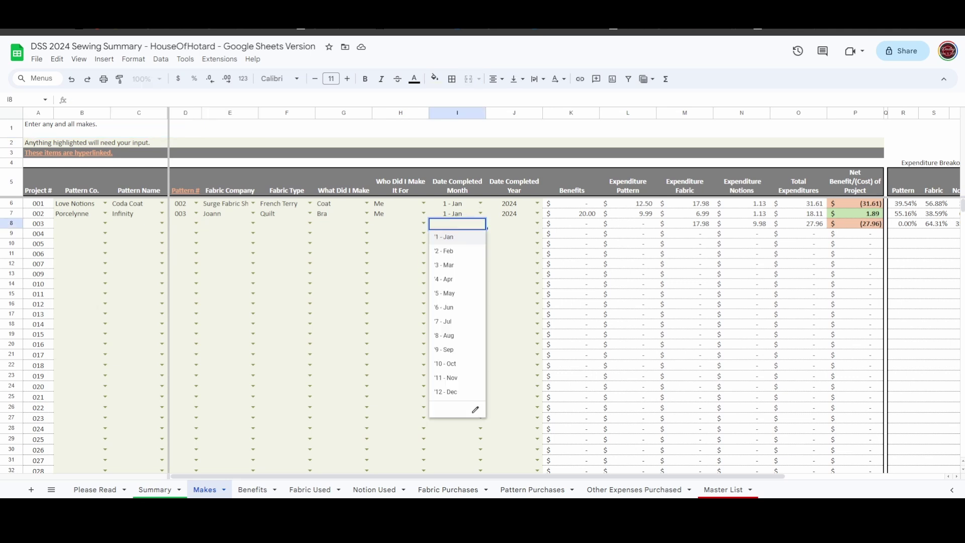
left_click(457, 237)
left_click(513, 223)
type("2024")
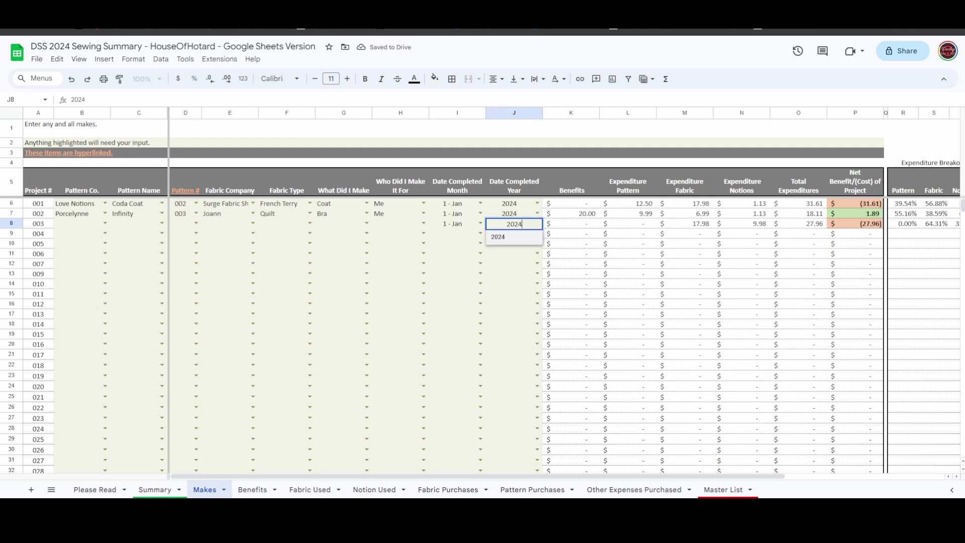
key("Return")
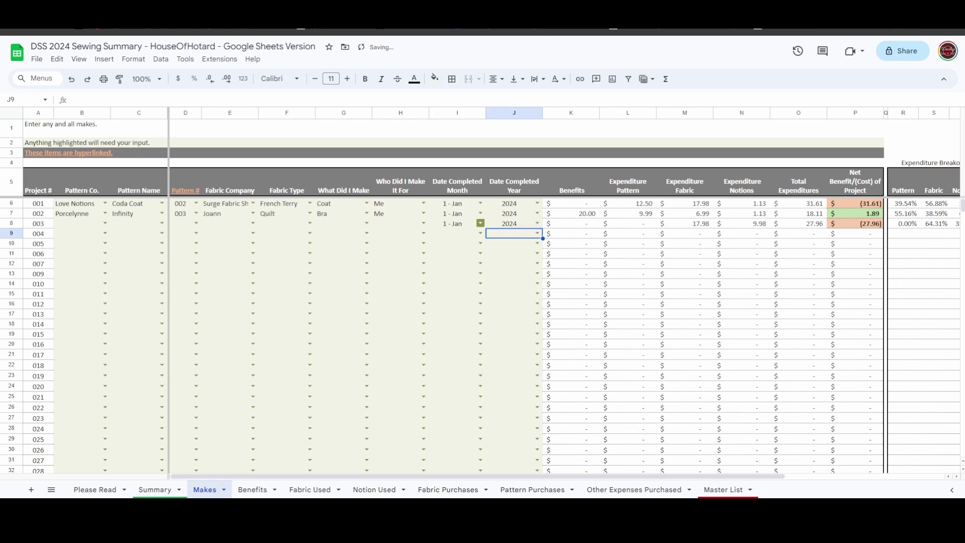
Record project 003 as made for a Friend, with Long Sleeve Shirt as the item made.
left_click(424, 223)
key("Down")
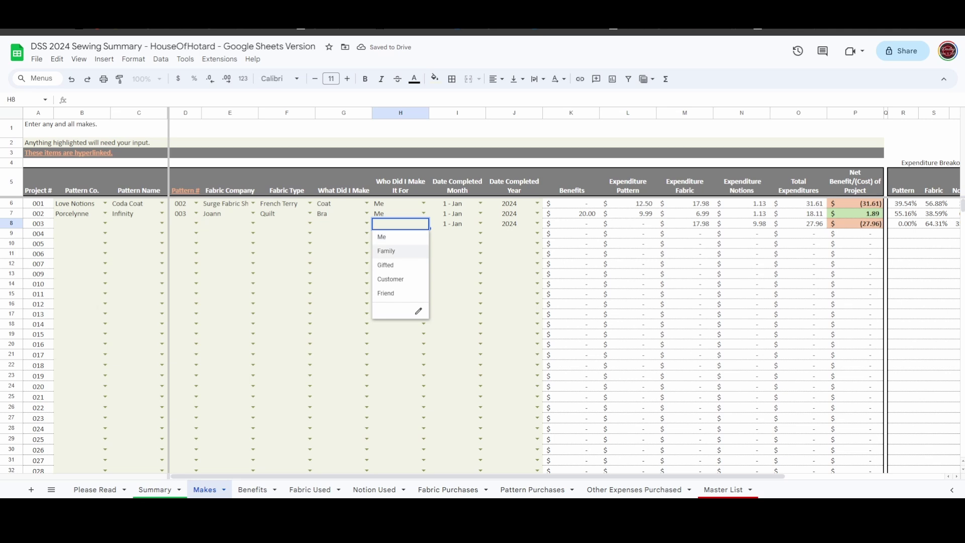
key("Down")
key("Down")
key("Down")
key("Return")
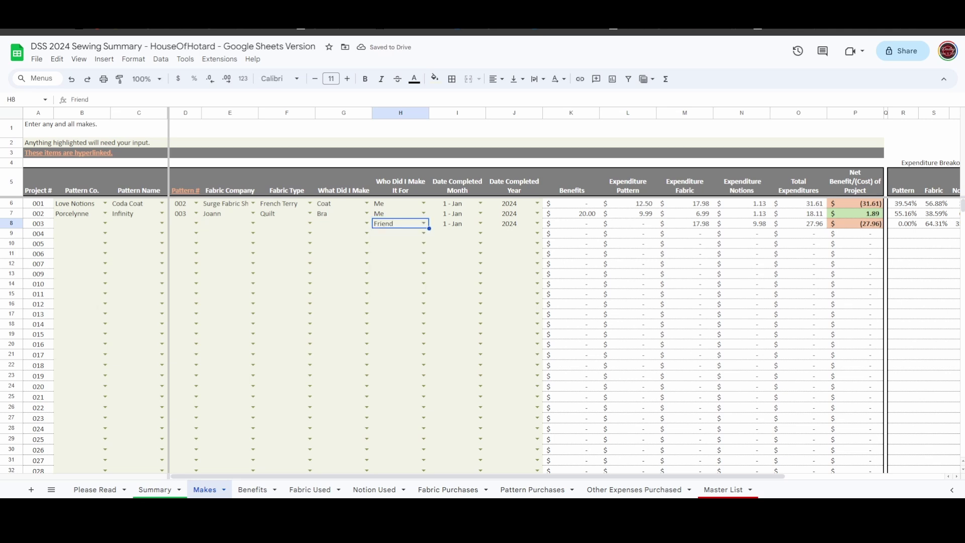
left_click(343, 223)
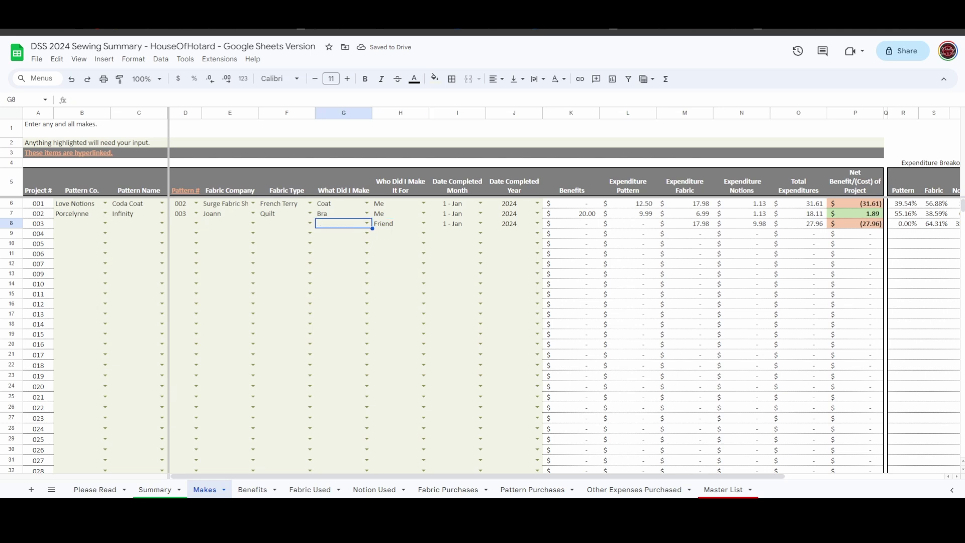
left_click(366, 223)
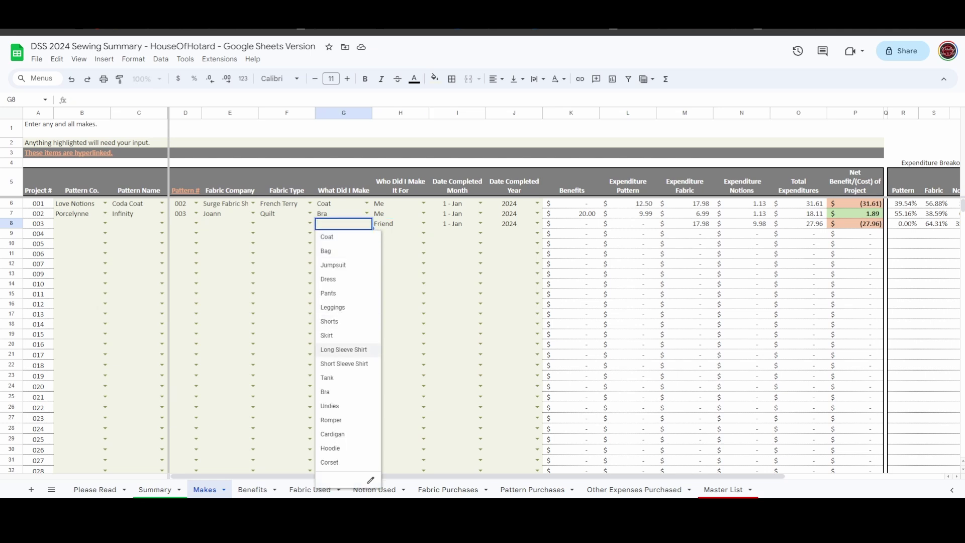
left_click(343, 350)
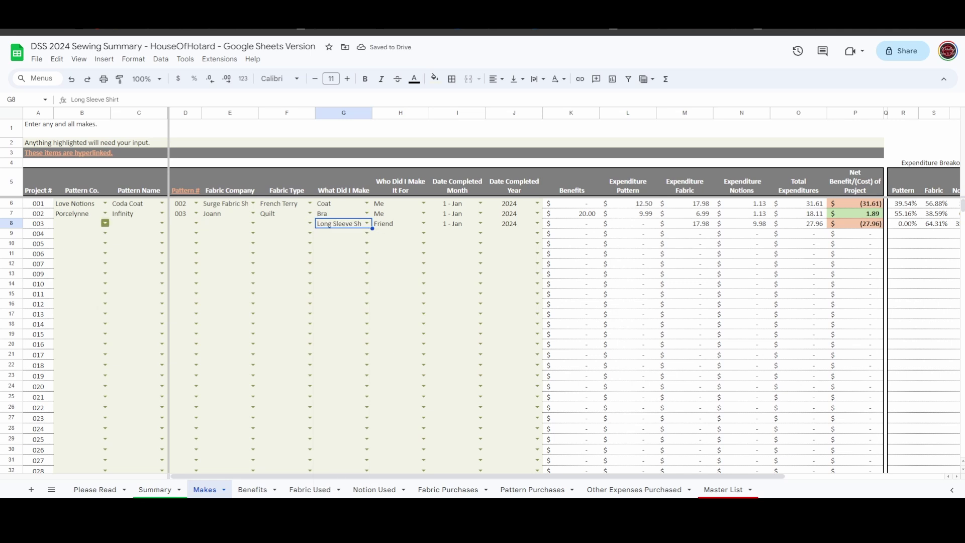
Set project 003's pattern company to Made4Mermaids and its pattern name to Stella.
left_click(105, 223)
left_click(81, 279)
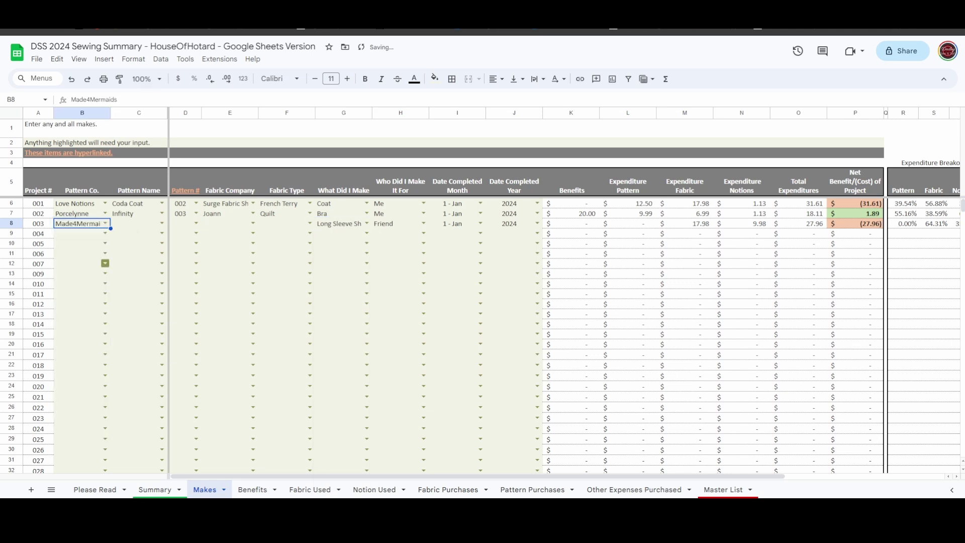
left_click(162, 223)
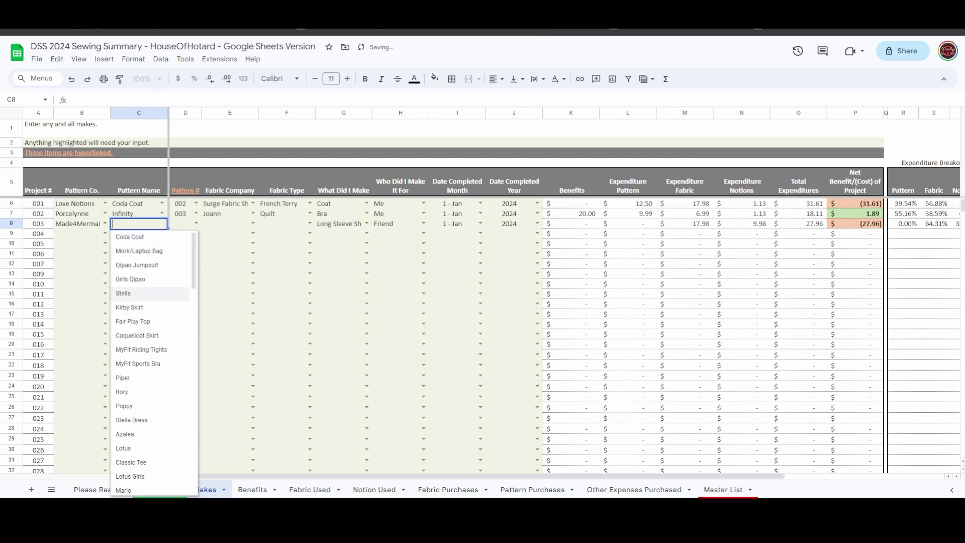
left_click(123, 293)
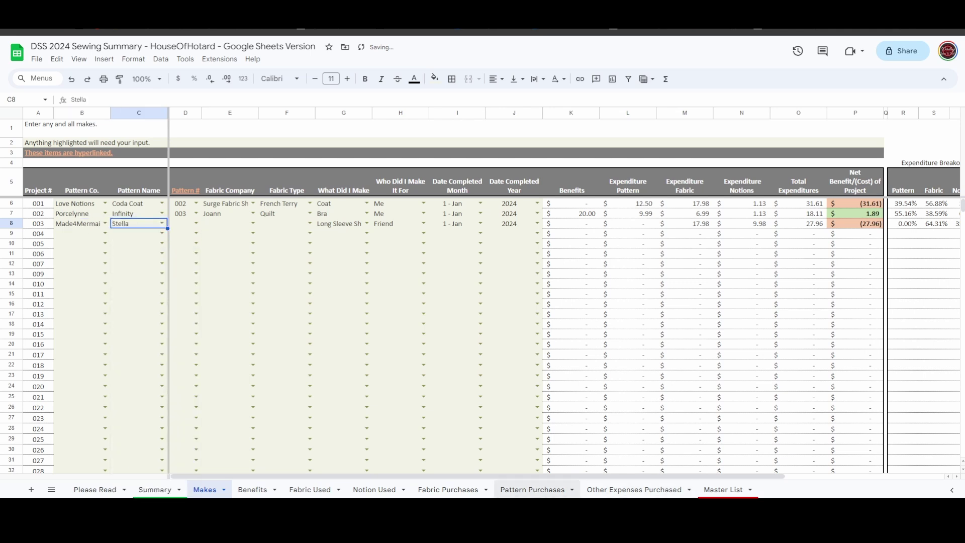
Look up the Stella pattern's number on the Pattern Purchases sheet and assign pattern number 004 to project 003 on Makes.
left_click(532, 490)
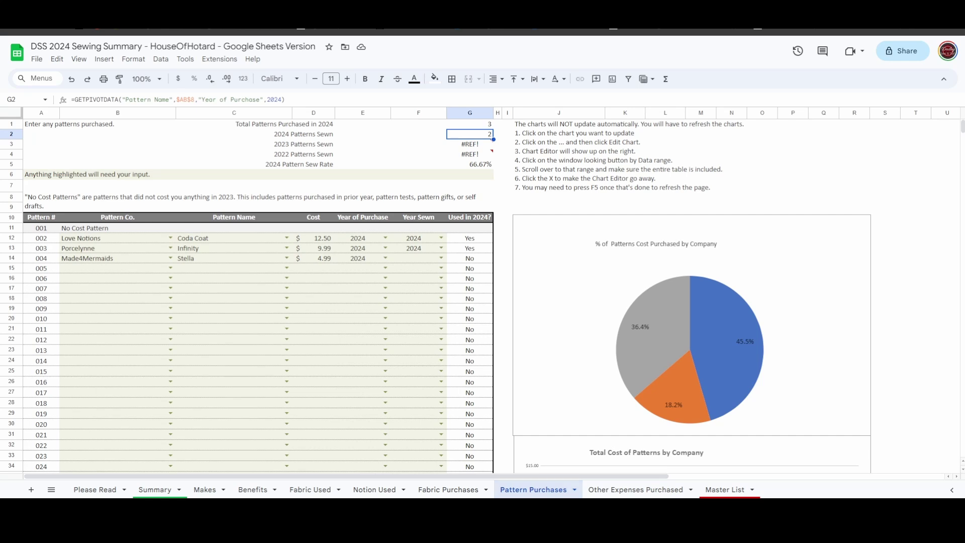
left_click(155, 490)
left_click(205, 489)
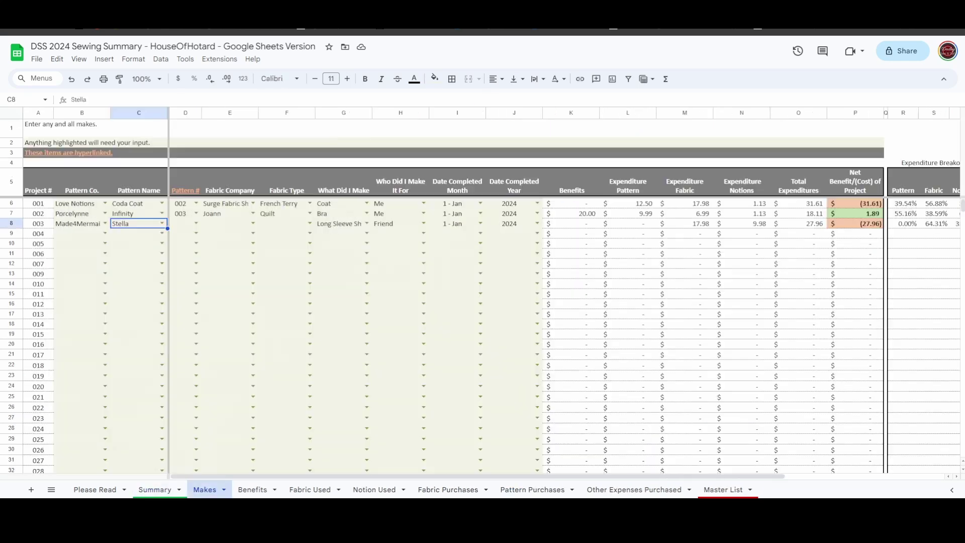
left_click(196, 224)
key("Down")
key("Down")
key("Down")
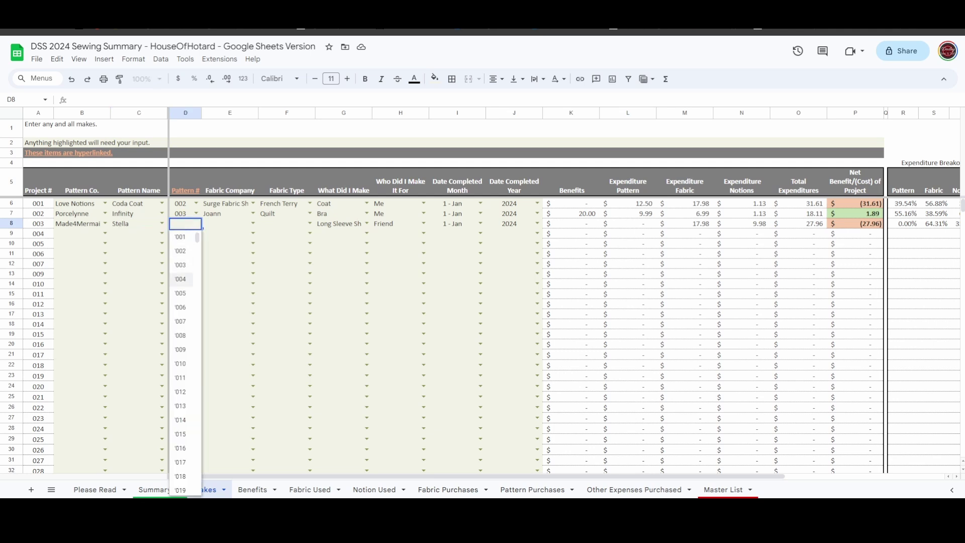
key("Return")
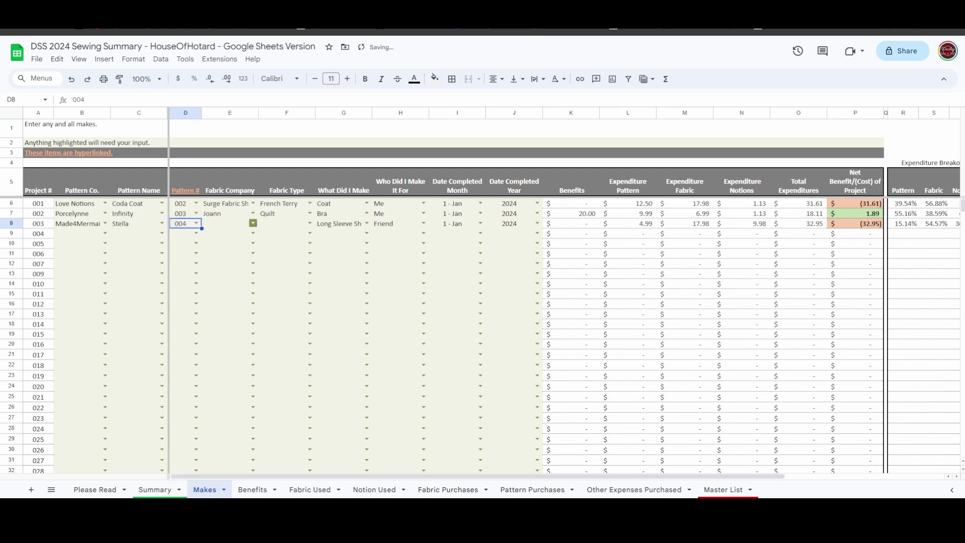
Check project 003's fabric on the Fabric Used sheet, then set its fabric company to Surge Fabric Shop and fabric type to French Terry on Makes.
left_click(253, 223)
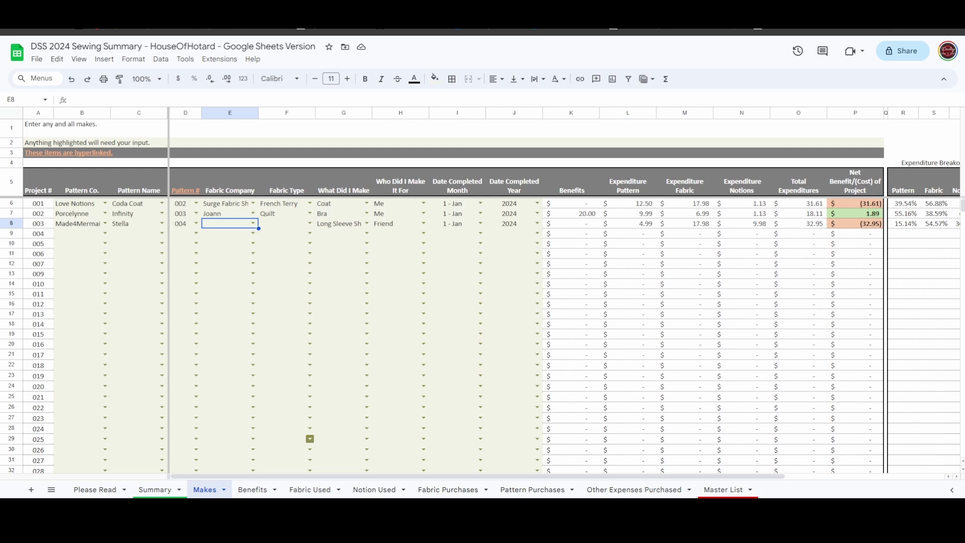
left_click(311, 489)
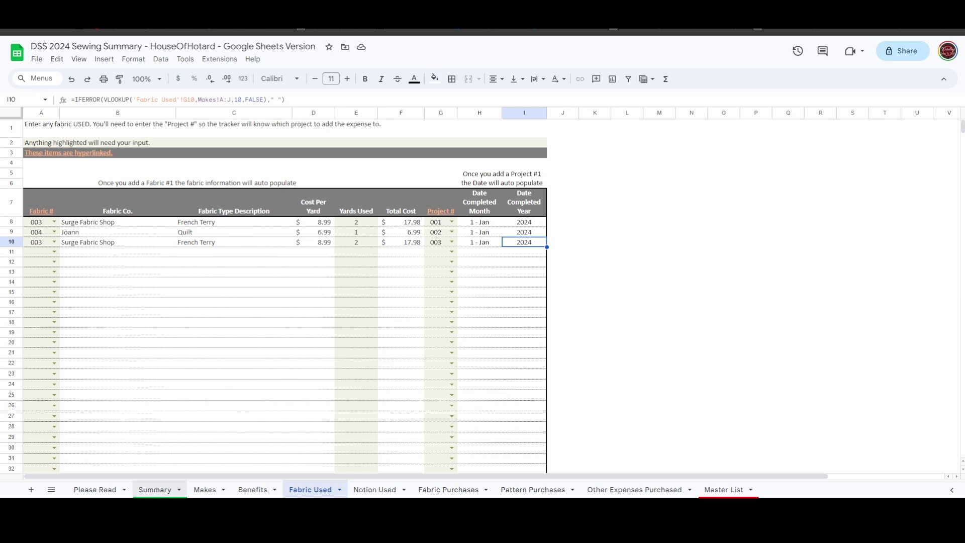
left_click(205, 489)
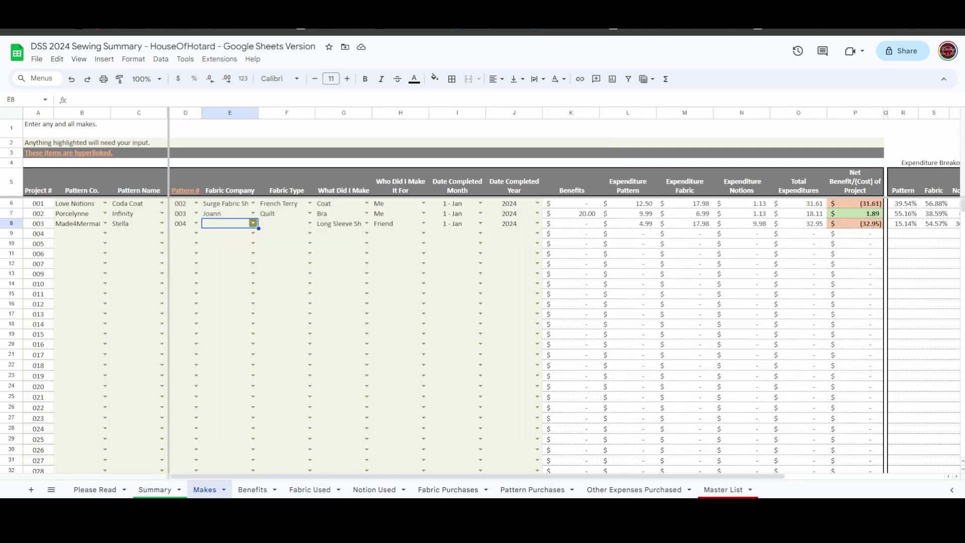
left_click(253, 223)
left_click(231, 279)
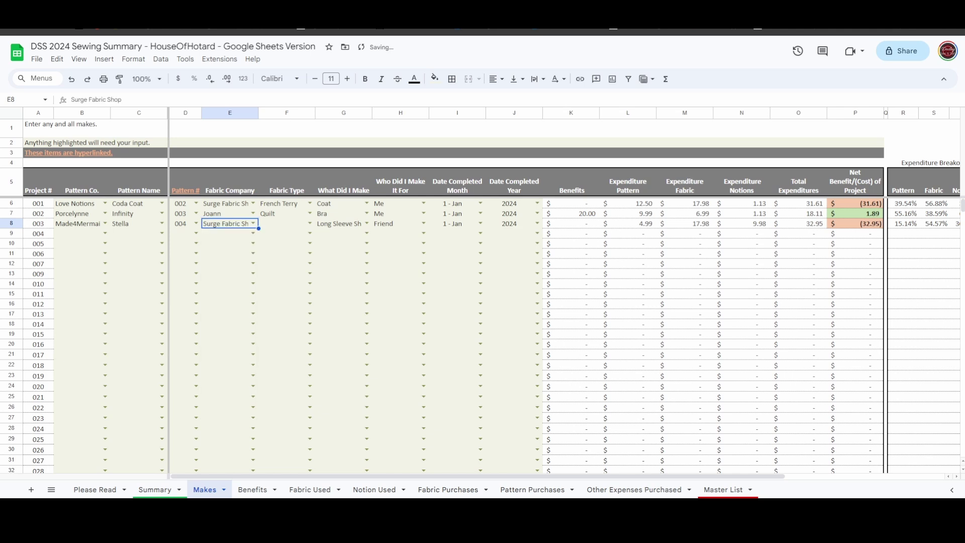
left_click(309, 223)
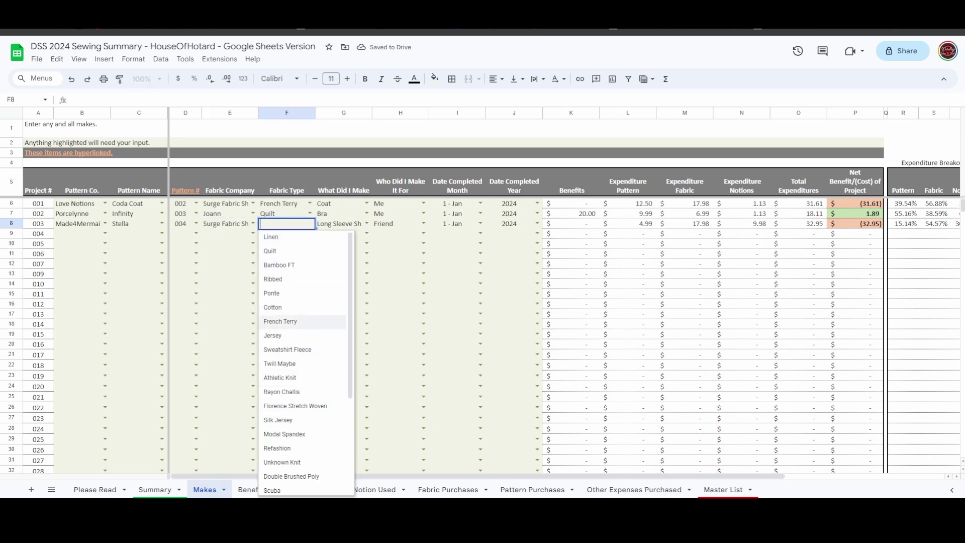
left_click(280, 321)
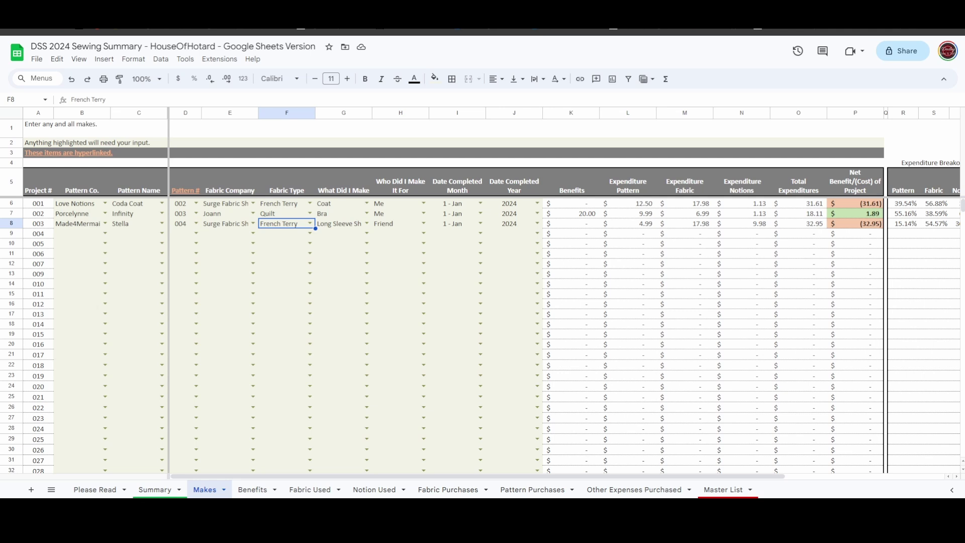
Review the calculated benefits, pattern, fabric and notions expenditures, and total for project 003, plus the net benefit column on Makes.
left_click(571, 223)
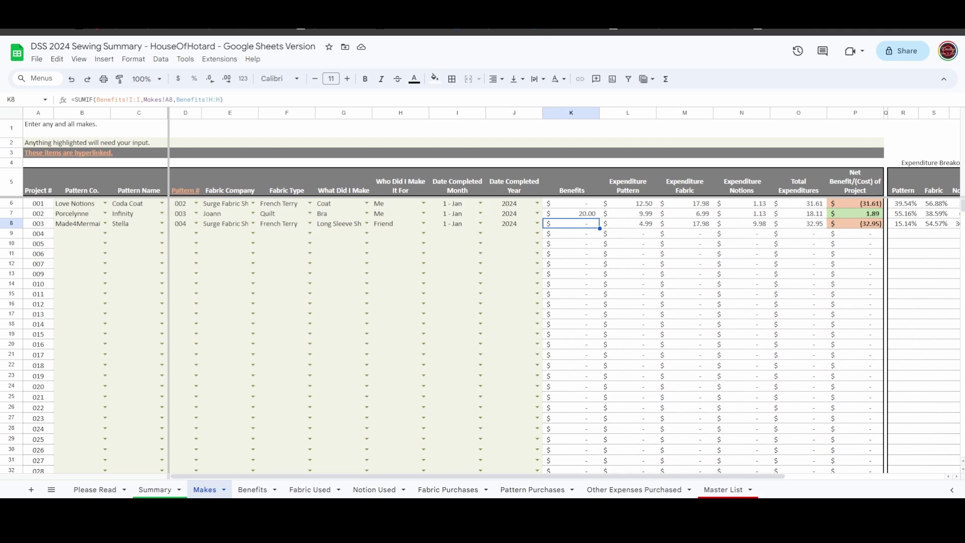
left_click(627, 223)
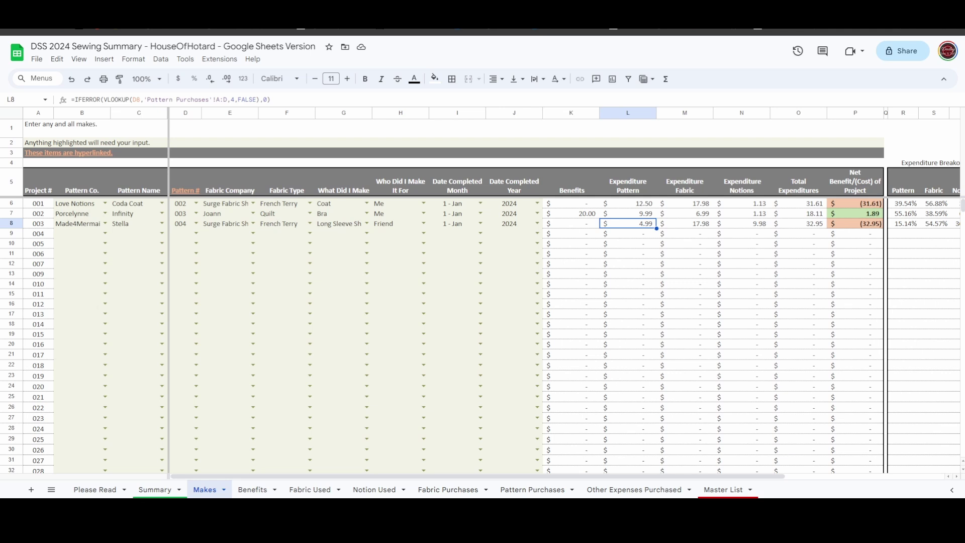
left_click(685, 223)
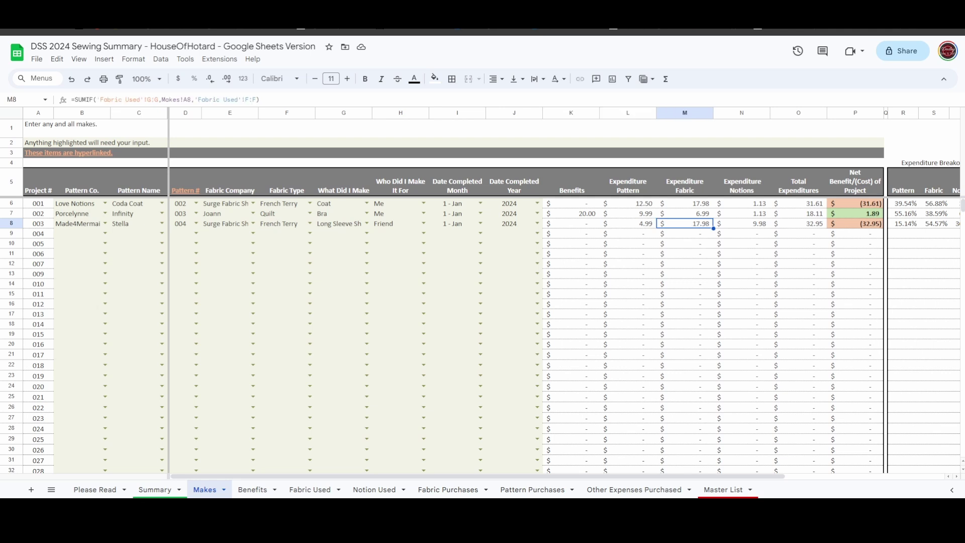
left_click(741, 223)
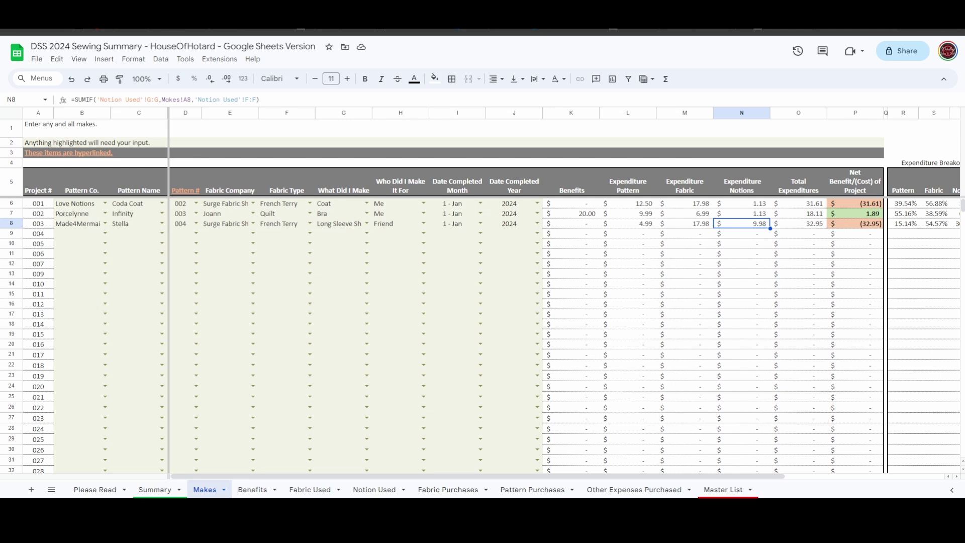
left_click(798, 234)
left_click(798, 223)
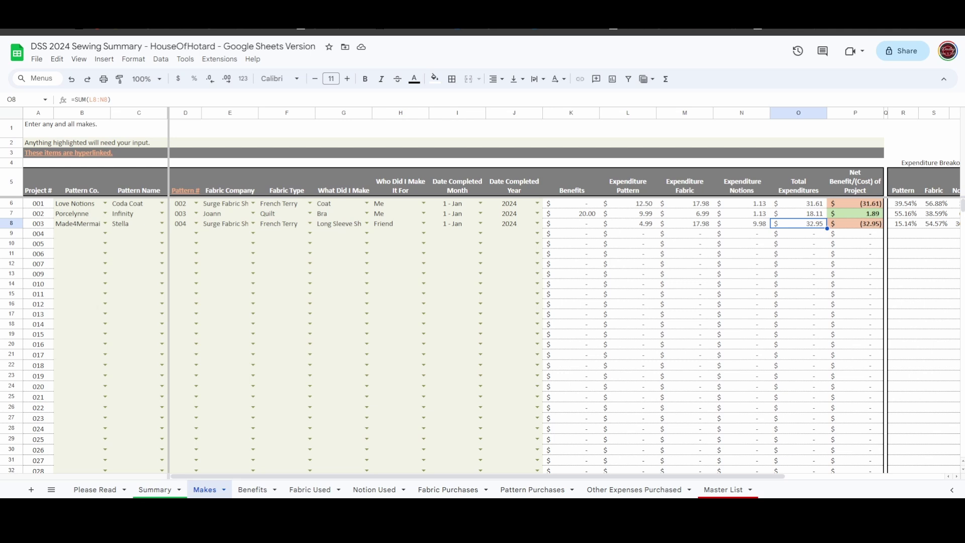
left_click(854, 213)
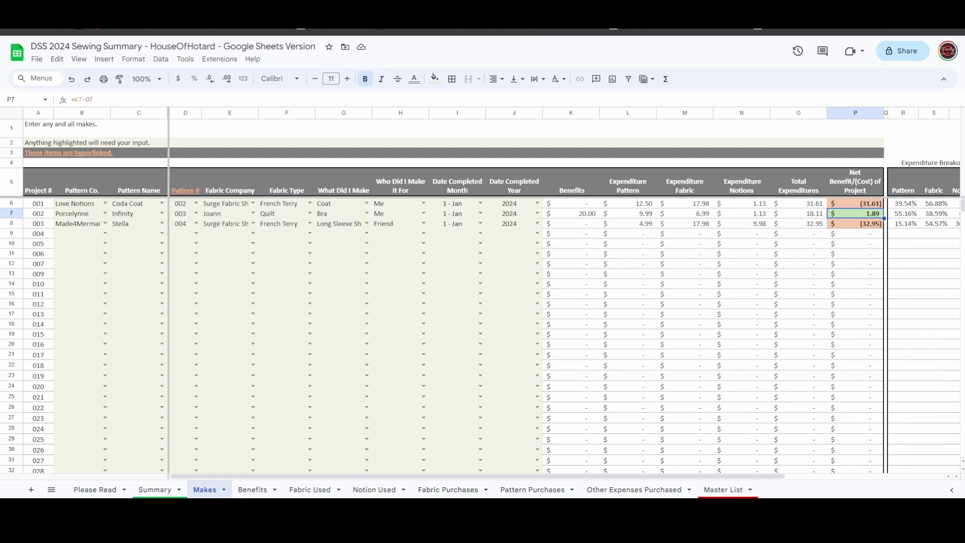
Examine the Expenditure Breakout percentages for pattern, fabric and notions beside the makes.
scroll(565, 291, "right", 3)
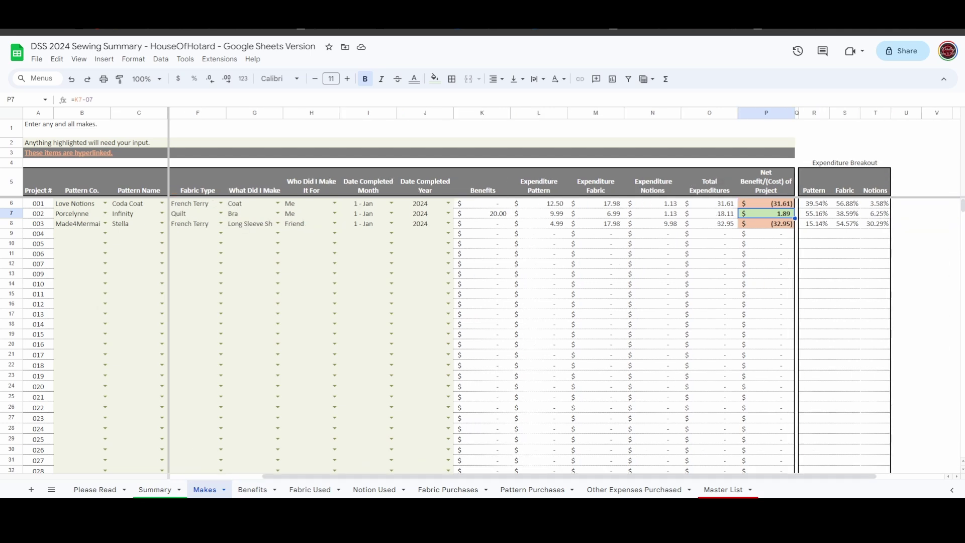
left_click(844, 163)
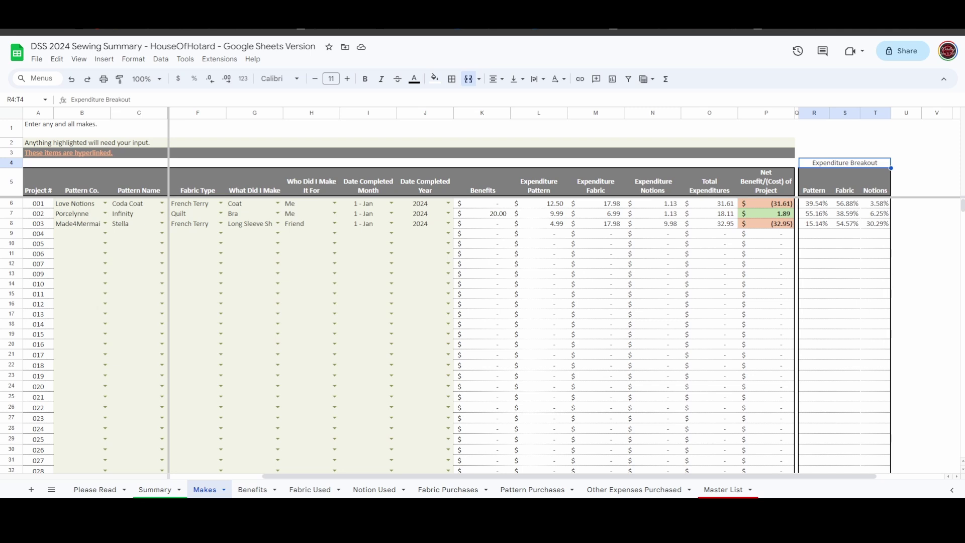
left_click(845, 182)
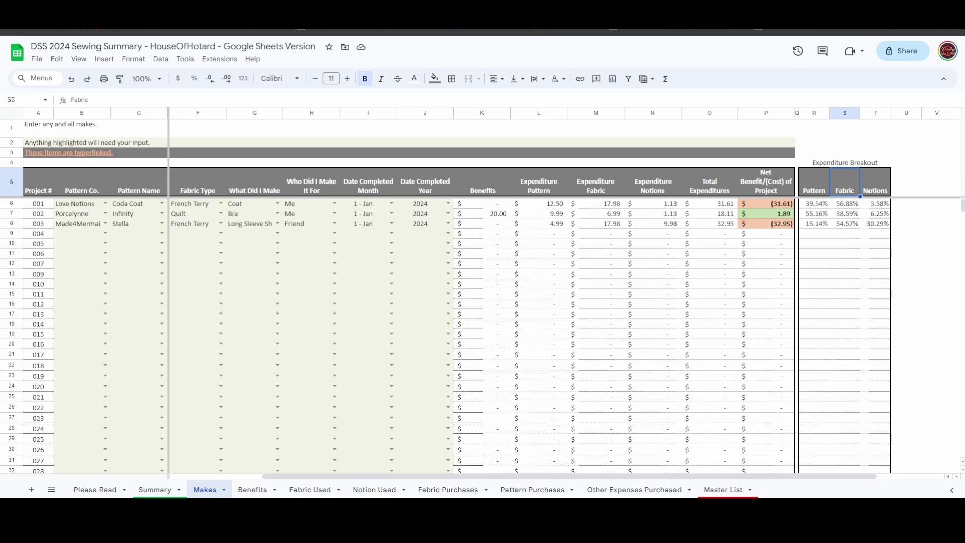
scroll(552, 302, "left", 3)
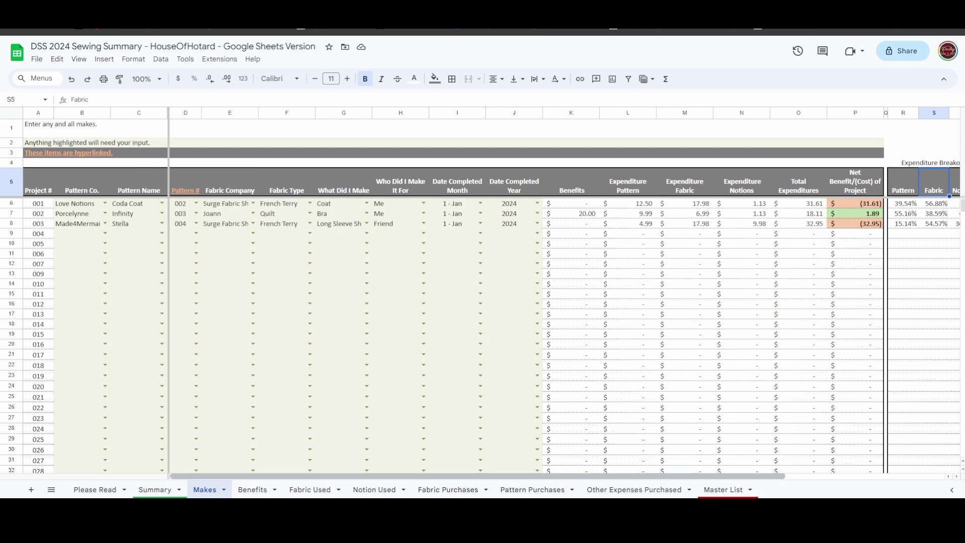
scroll(553, 302, "right", 5)
scroll(553, 302, "left", 5)
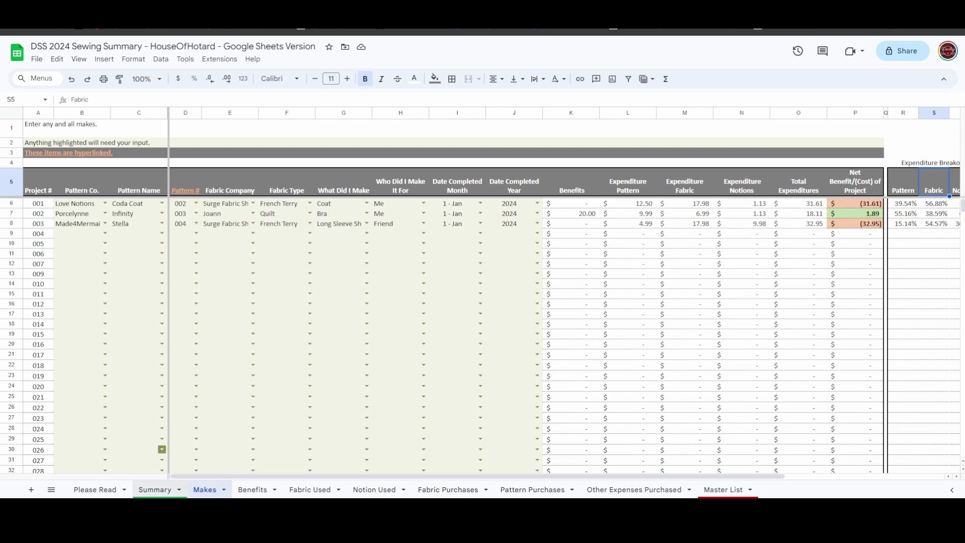
On the Summary sheet, review the project, fabric and pattern totals and the Purchase Year table of total cost.
left_click(154, 490)
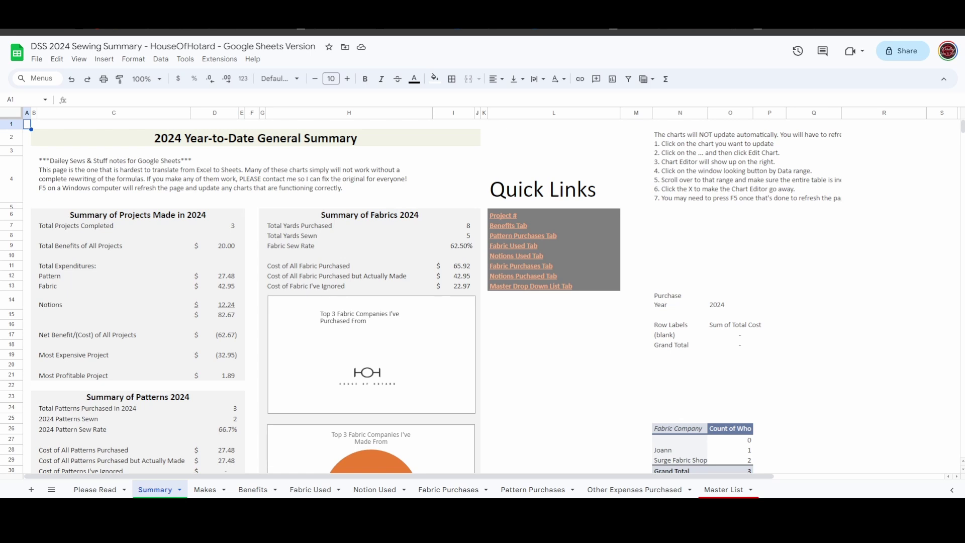
mouse_move(523, 276)
scroll(531, 286, "down", 1)
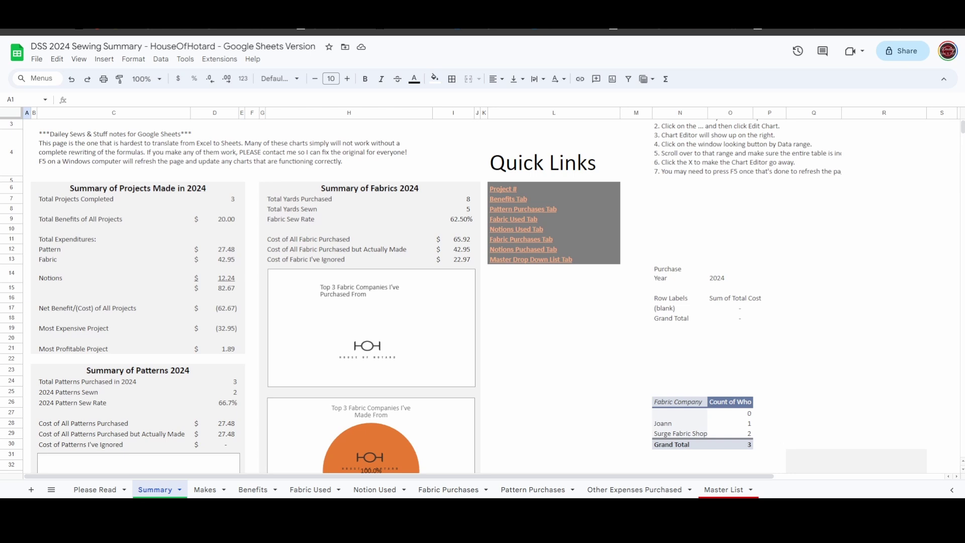
scroll(531, 286, "down", 3)
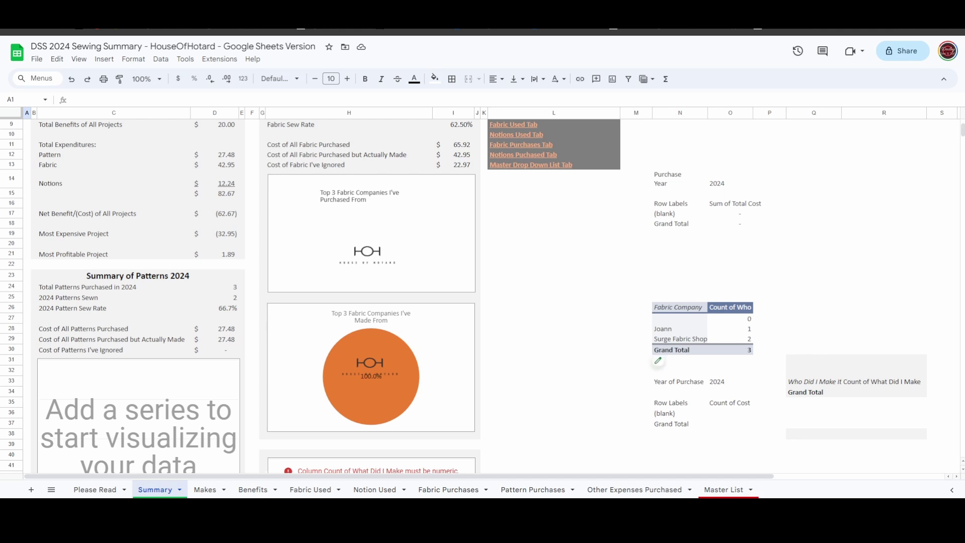
left_click(679, 179)
left_click(679, 203)
left_click(679, 234)
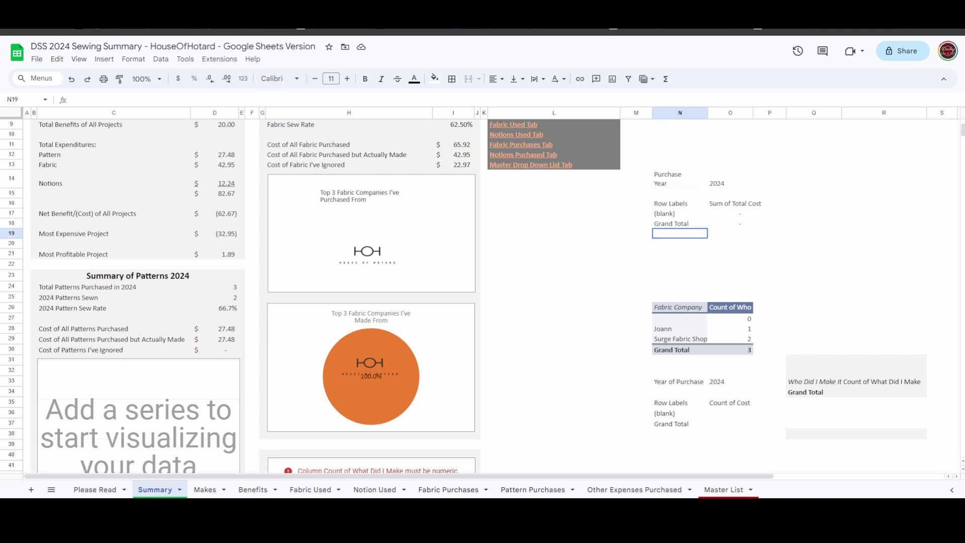
left_click(730, 203)
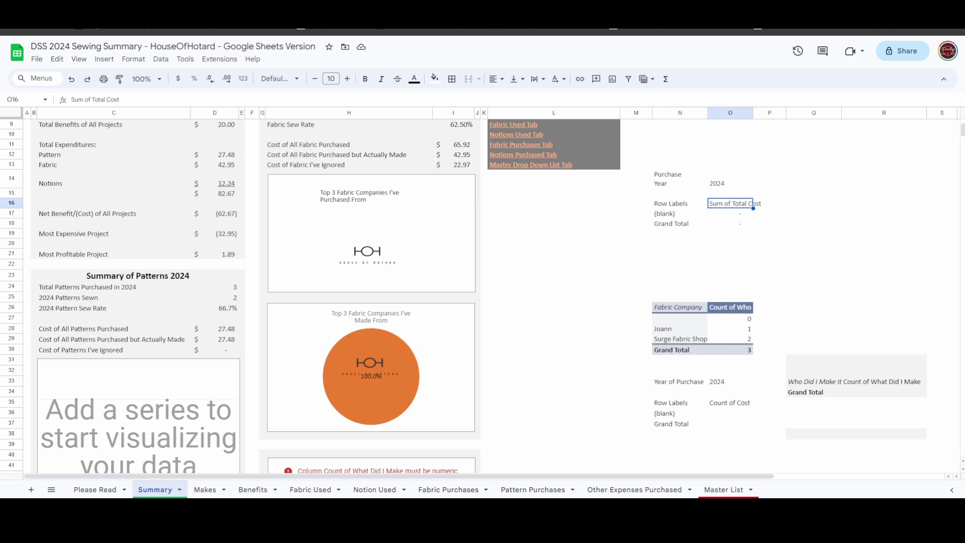
Examine the Summary sheet's charts of benefits by company and type, pattern costs by company, and fabric purchases.
scroll(482, 296, "down", 10)
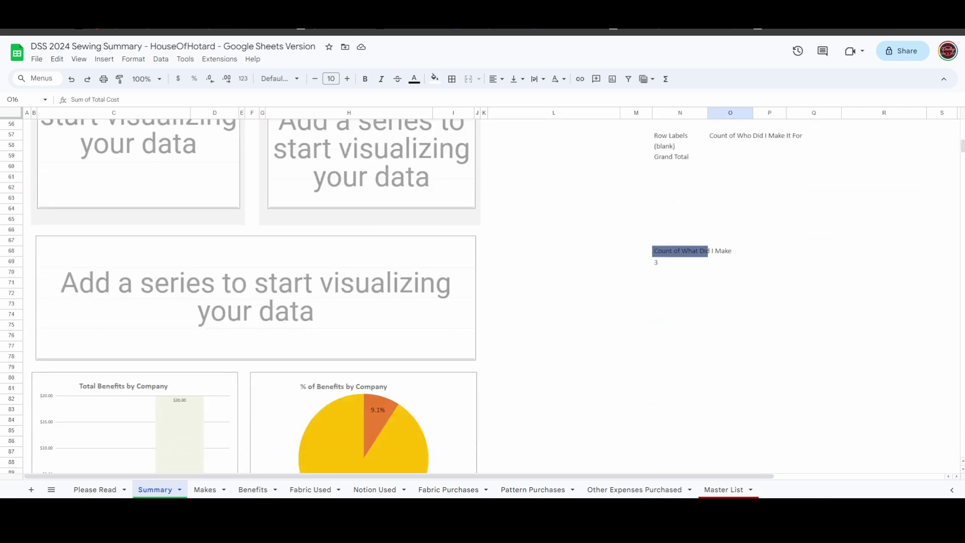
scroll(482, 296, "down", 6)
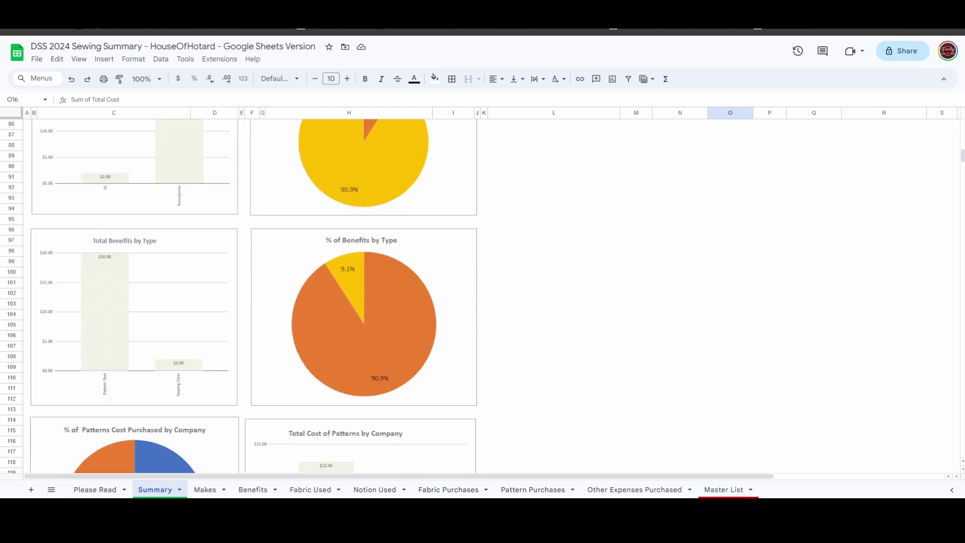
left_click(364, 316)
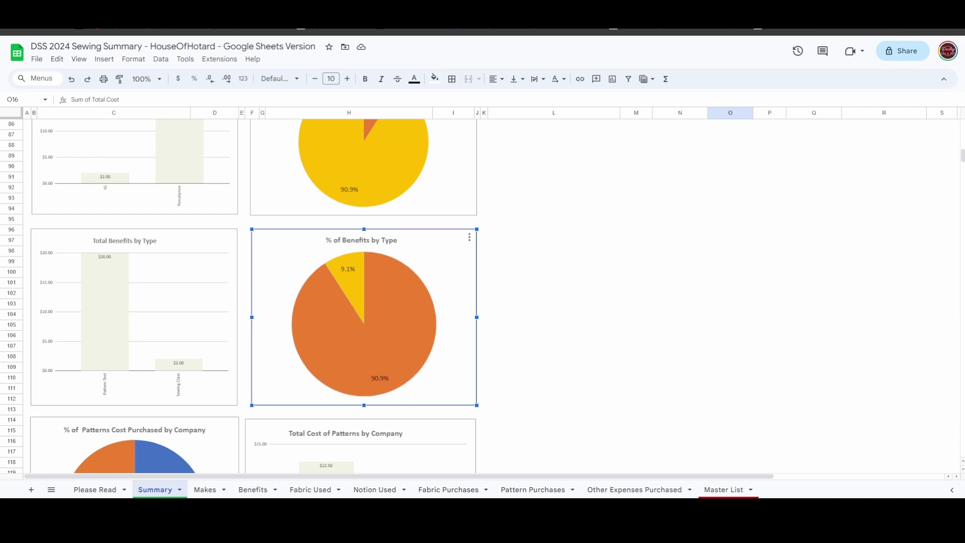
scroll(372, 352, "down", 5)
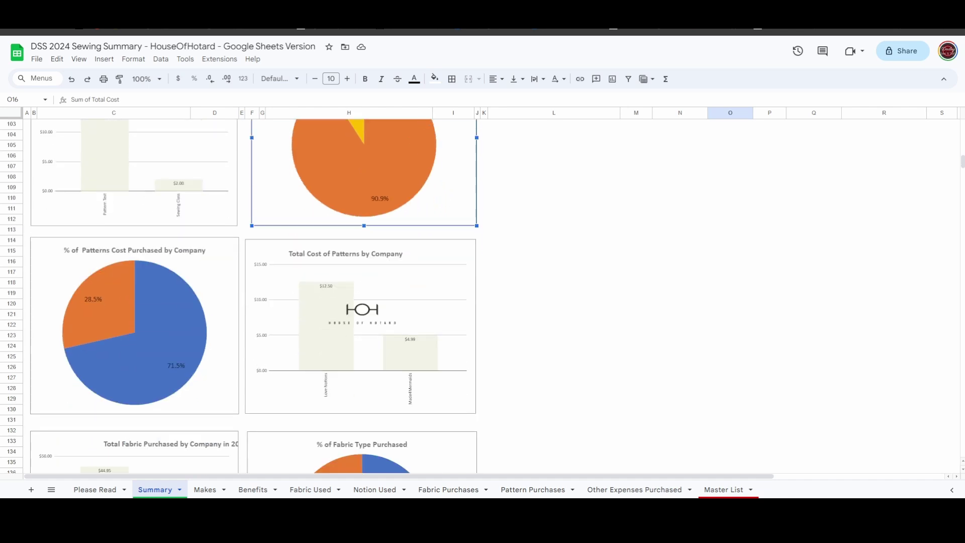
scroll(243, 297, "down", 2)
scroll(243, 296, "down", 3)
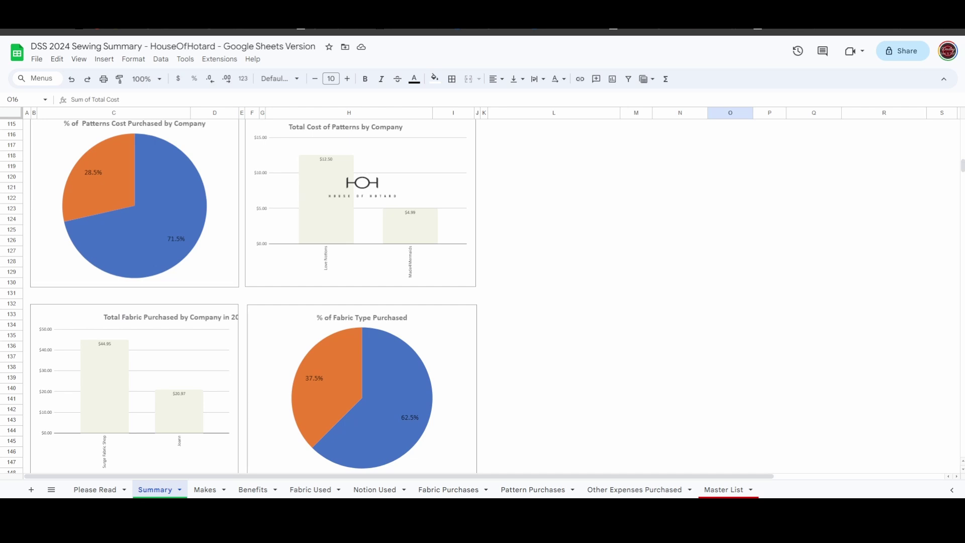
scroll(243, 296, "down", 5)
Compare the empty and error-showing Summary charts with the adjacent source tables counting what was made and who it was made for.
scroll(243, 296, "up", 20)
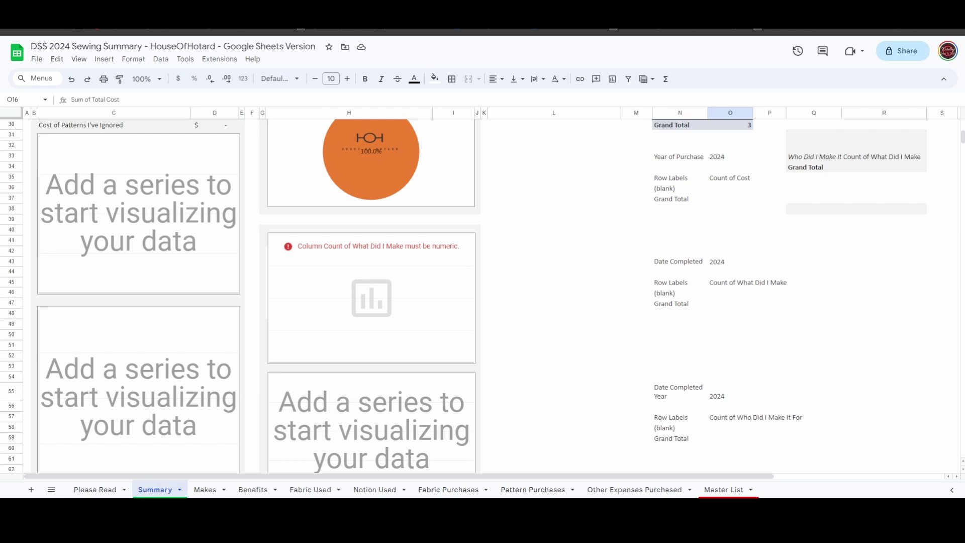
left_click(371, 428)
scroll(482, 297, "down", 4)
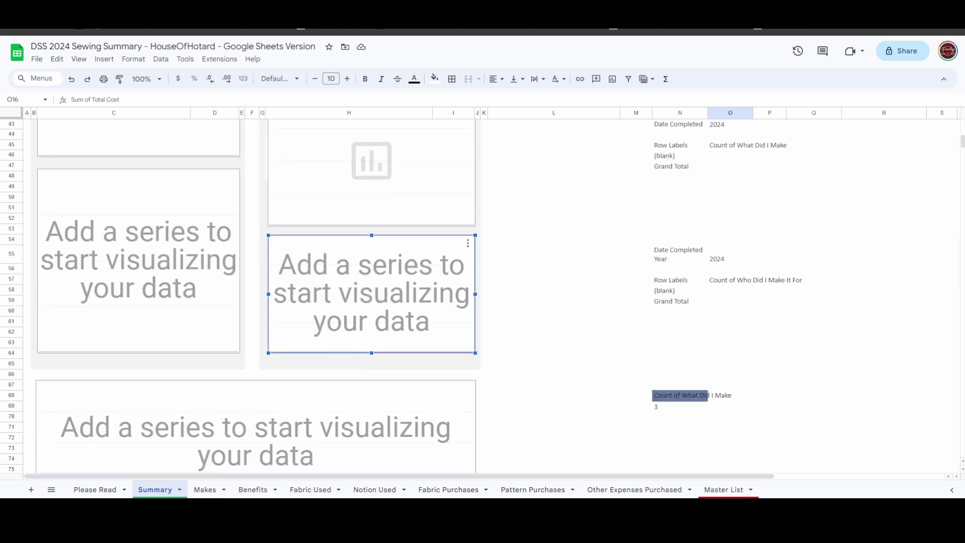
scroll(482, 296, "up", 6)
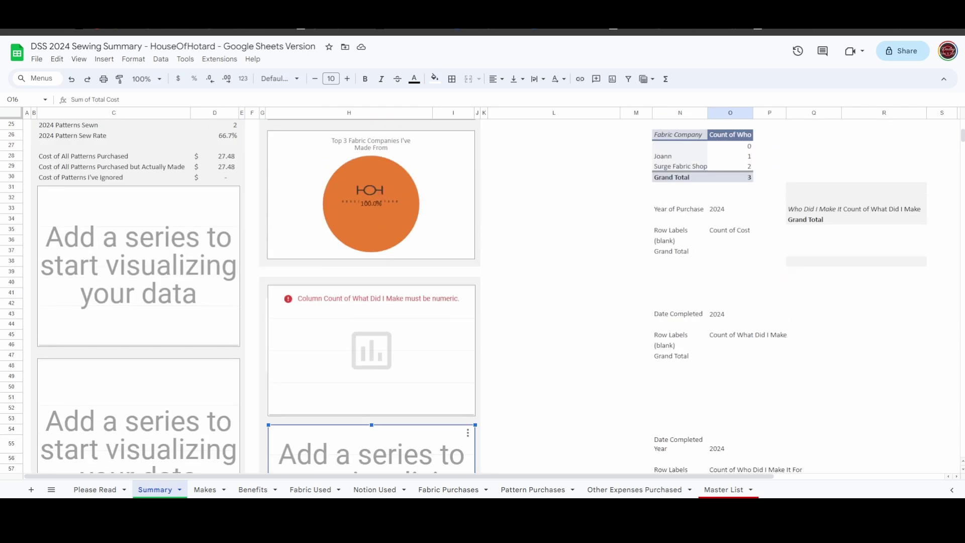
left_click(371, 350)
scroll(482, 297, "down", 6)
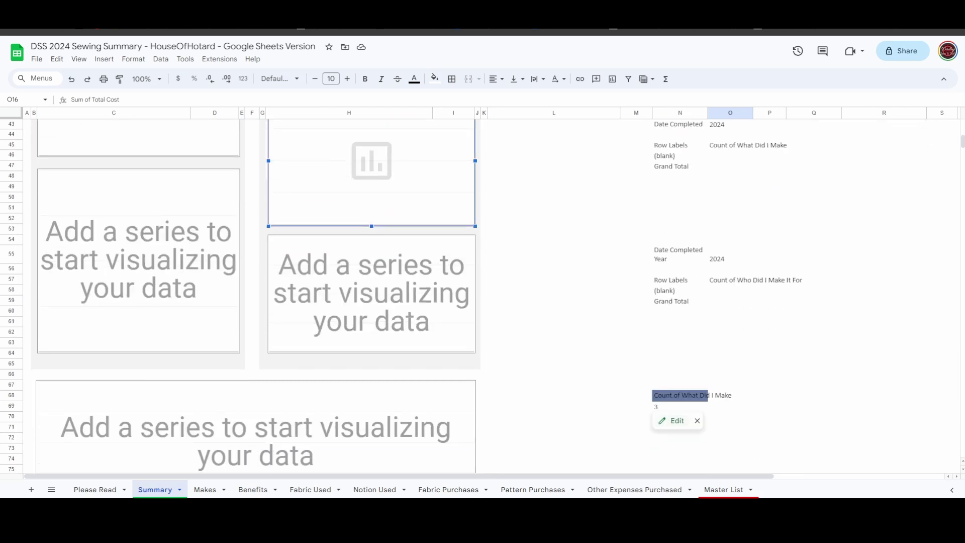
scroll(658, 415, "up", 5)
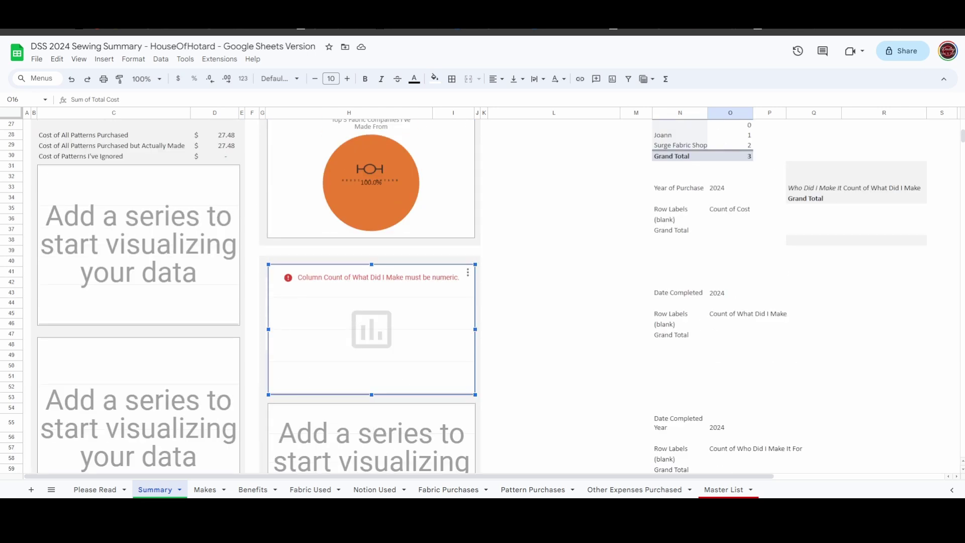
scroll(658, 416, "down", 4)
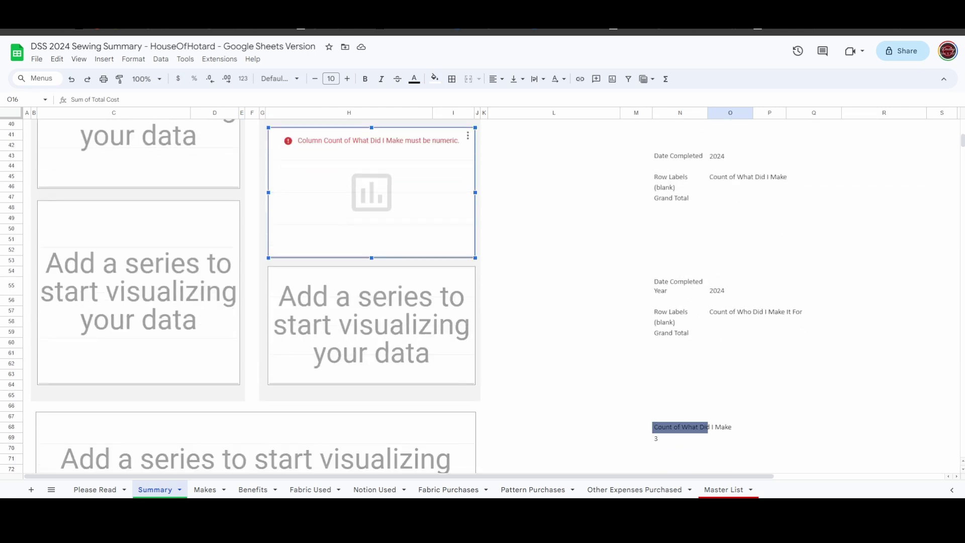
scroll(463, 297, "up", 1)
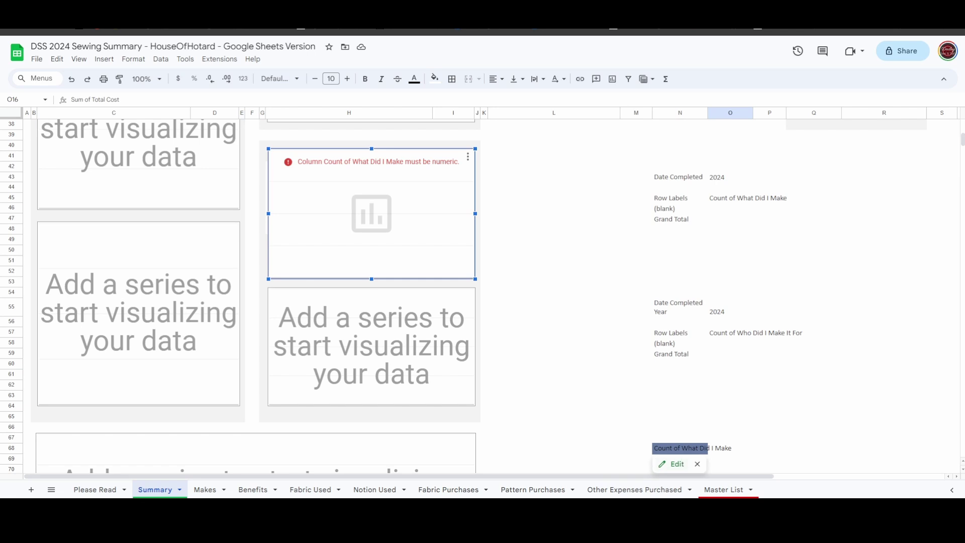
scroll(658, 465, "down", 1)
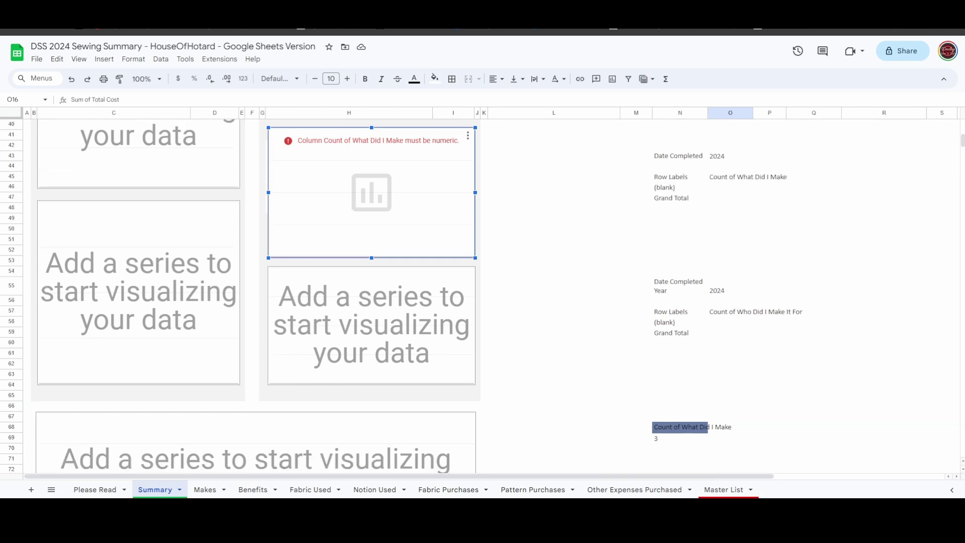
Open the data range selection of the error-showing pie chart and locate its source cells Q33:Q34 and R33:R34.
left_click(467, 135)
left_click(486, 150)
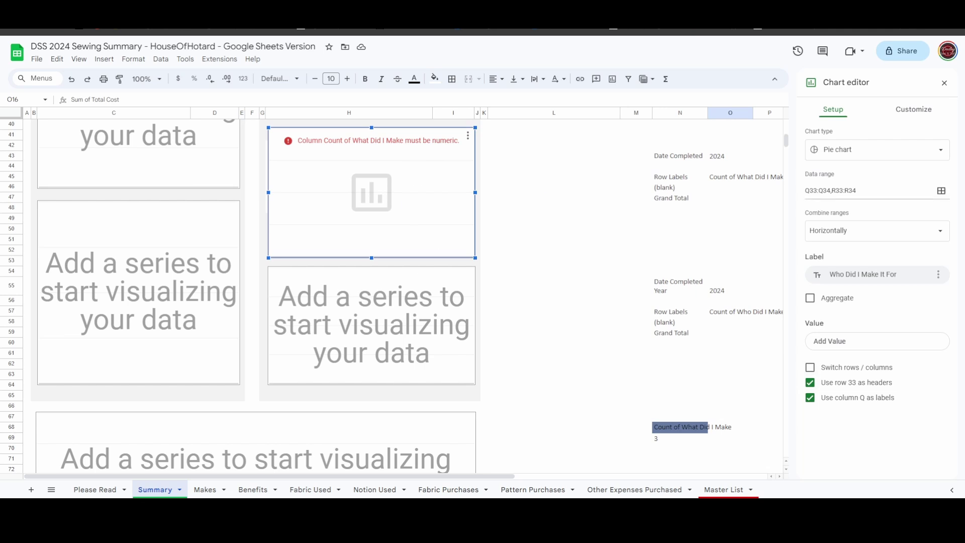
left_click(941, 191)
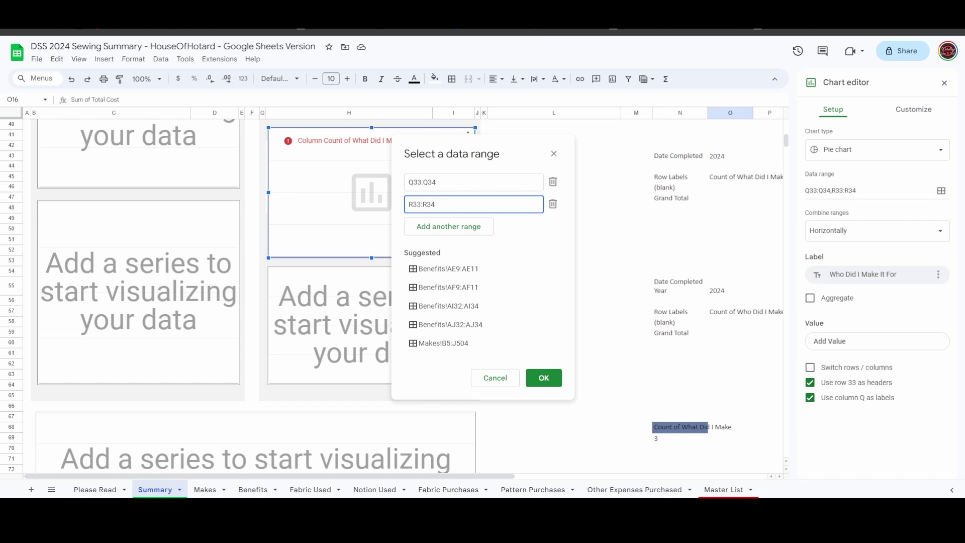
left_click_drag(269, 476, 453, 476)
scroll(402, 292, "left", 3)
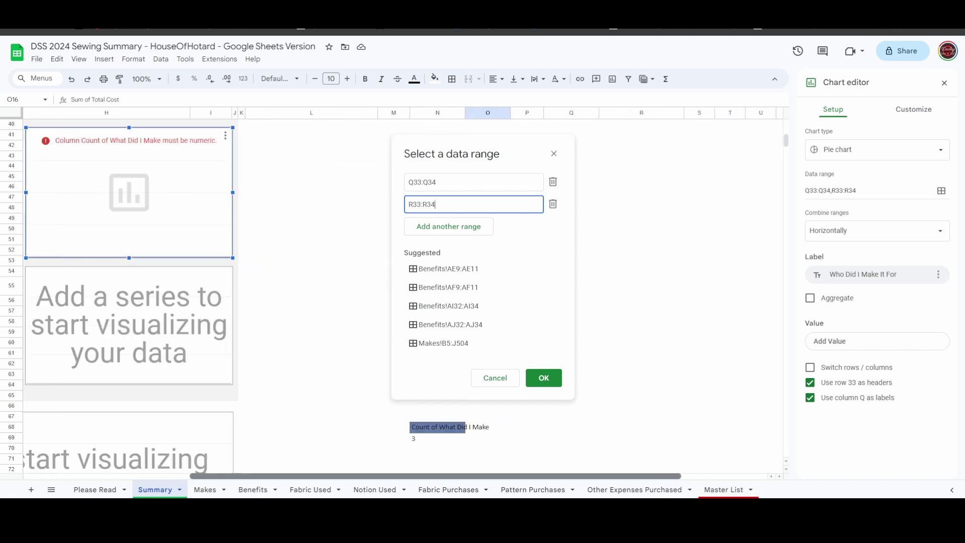
scroll(402, 292, "left", 2)
scroll(402, 292, "down", 3)
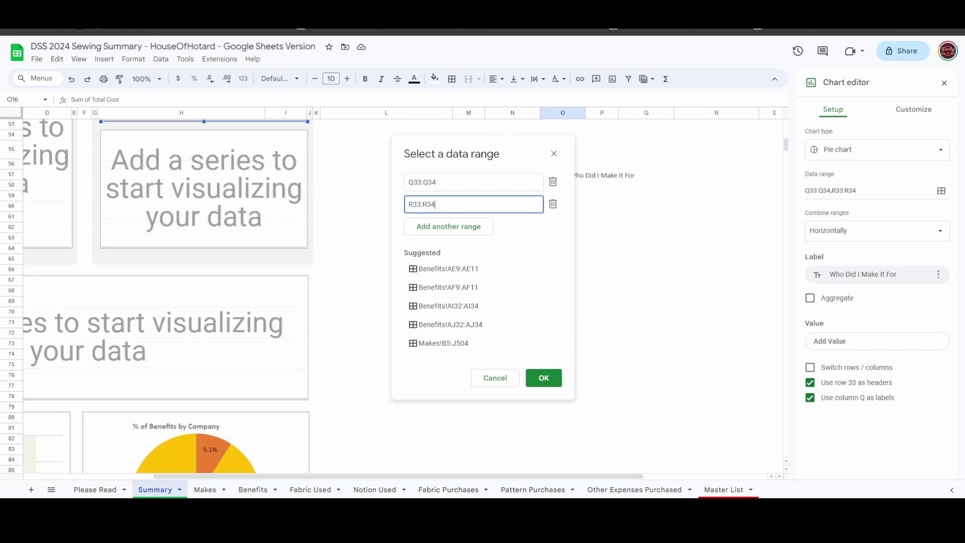
scroll(317, 297, "up", 5)
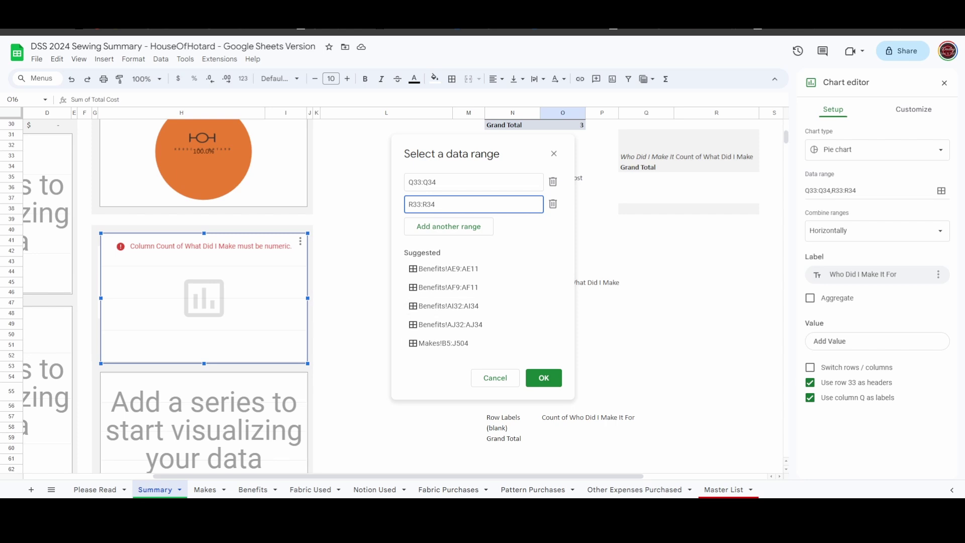
Inspect the settings of the pivot table feeding the pie chart, cancel the data range selection and close both editors.
left_click(634, 181)
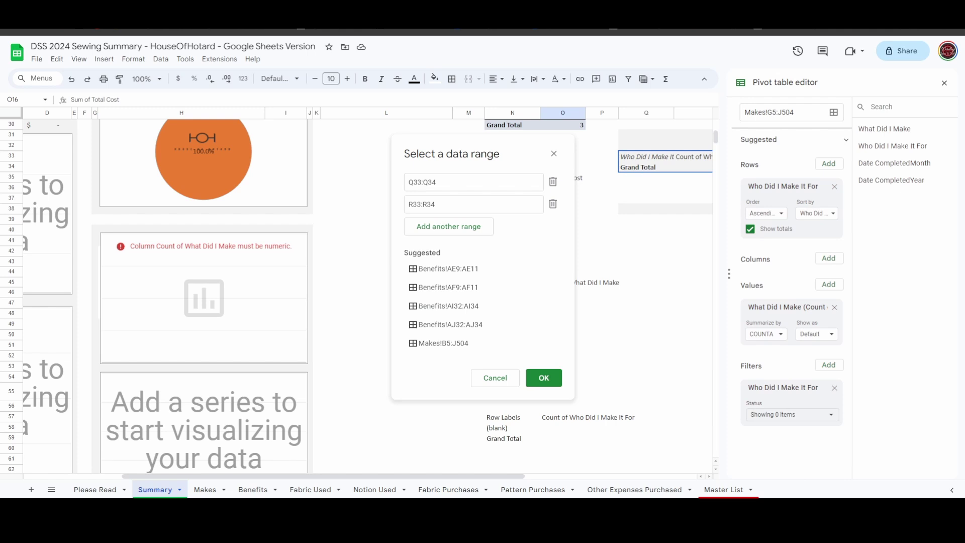
left_click(495, 378)
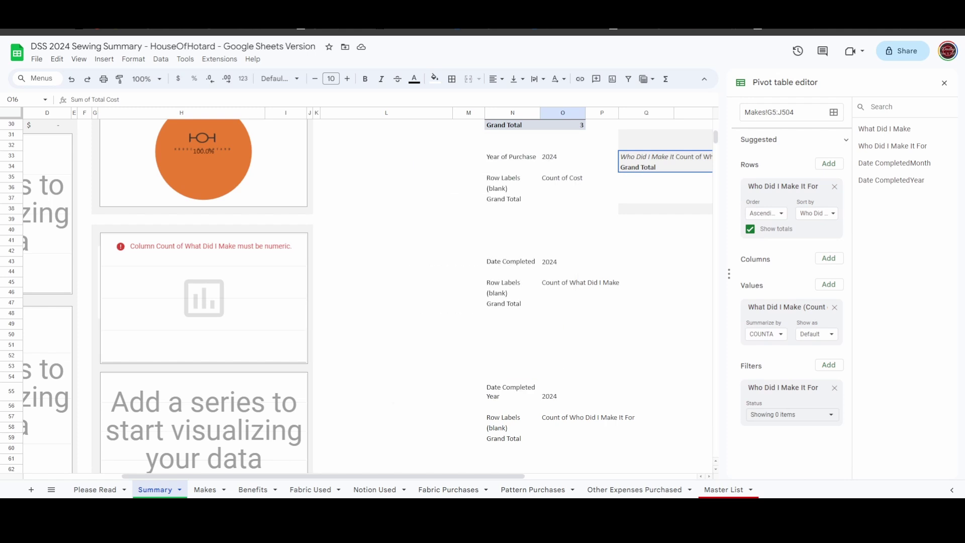
left_click(943, 83)
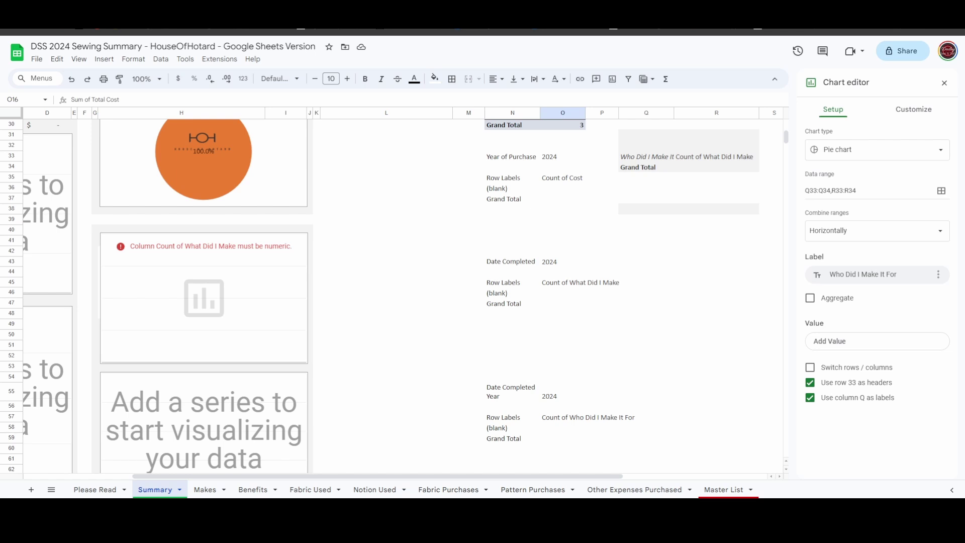
left_click(944, 83)
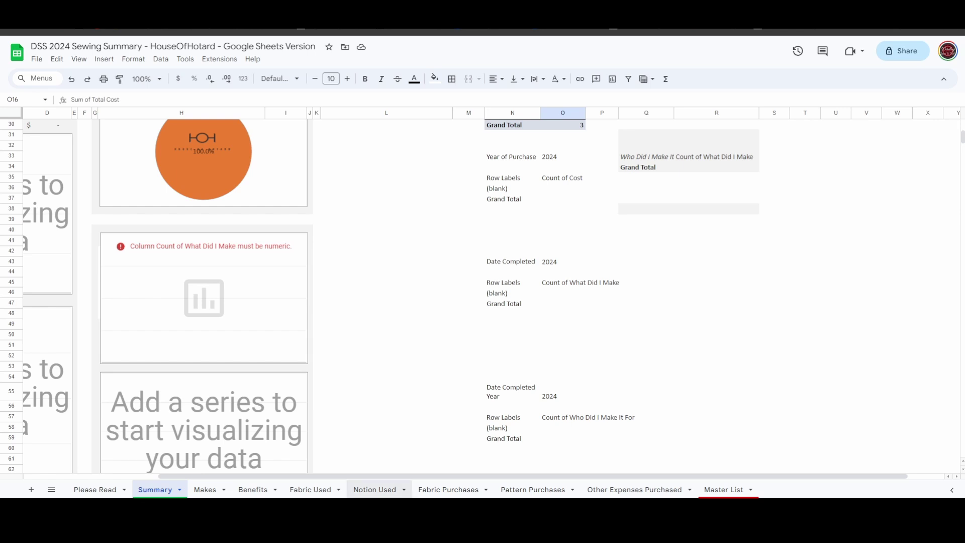
Review the year-to-date totals and the chart update instructions at the start of the Summary sheet.
left_click_drag(379, 476, 286, 475)
left_click_drag(440, 476, 404, 475)
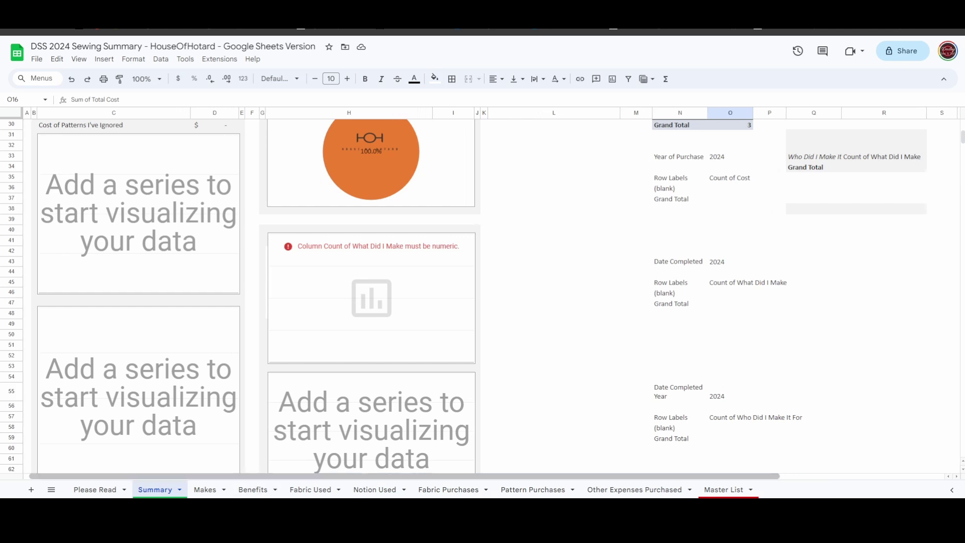
scroll(482, 296, "up", 6)
scroll(482, 296, "up", 1)
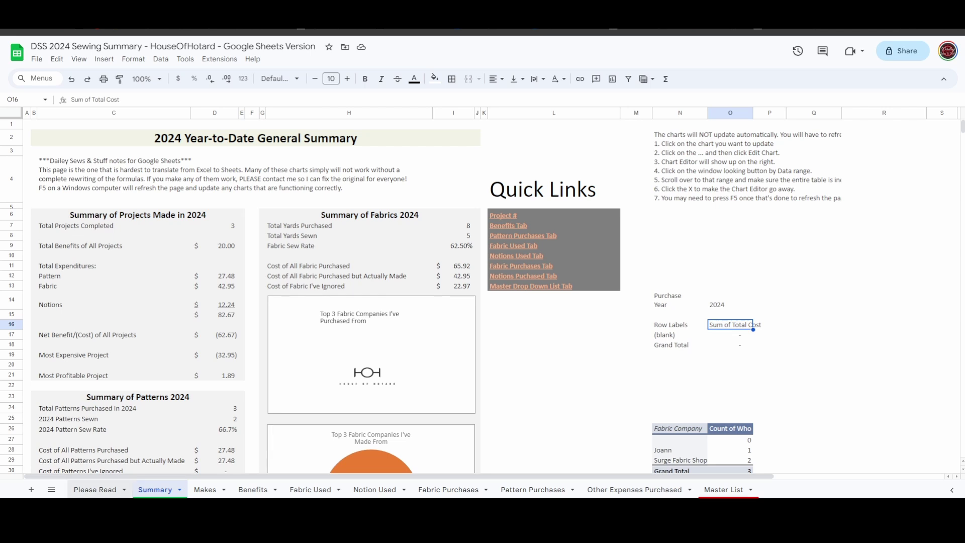
Review the Please Read sheet's introduction, numbered usage notes and contact note for the Google Sheets version.
left_click(95, 489)
scroll(482, 296, "down", 5)
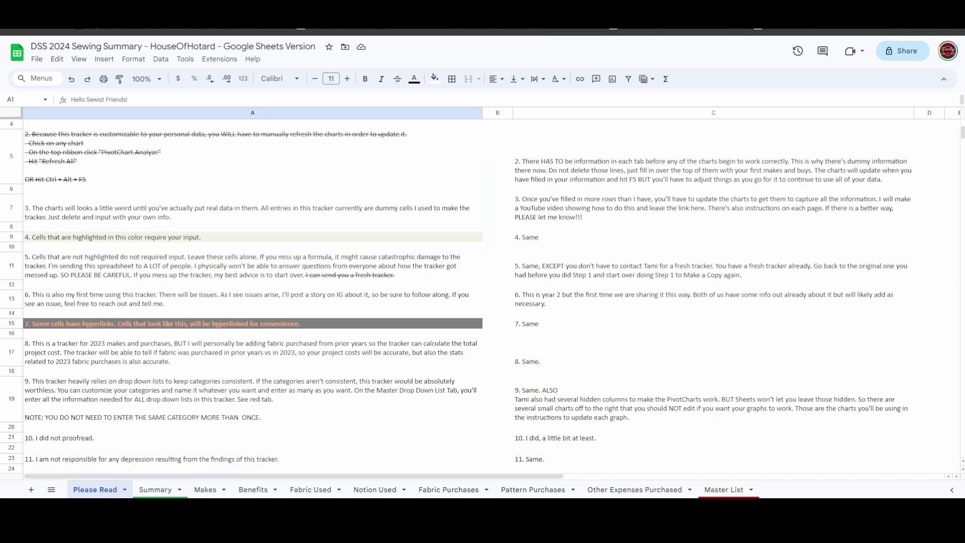
scroll(483, 296, "down", 6)
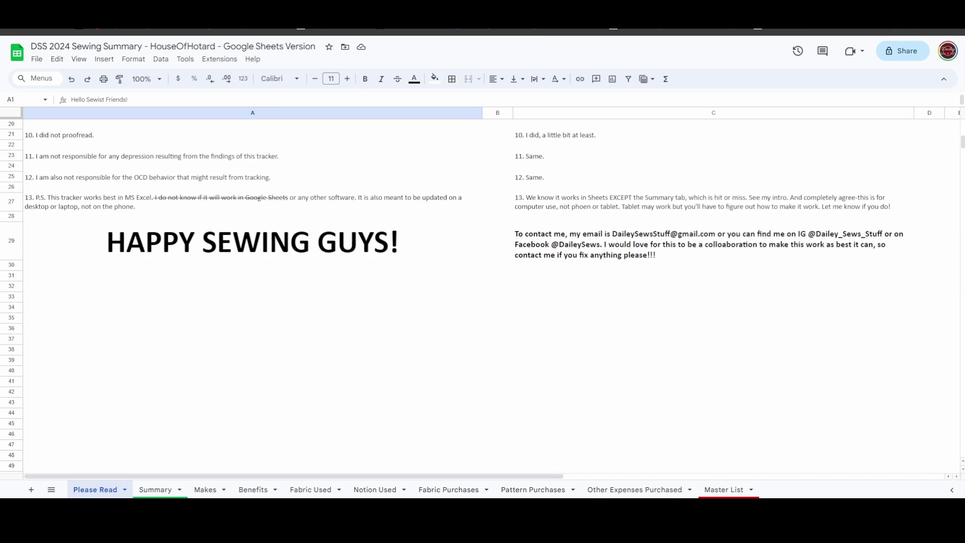
scroll(482, 297, "up", 10)
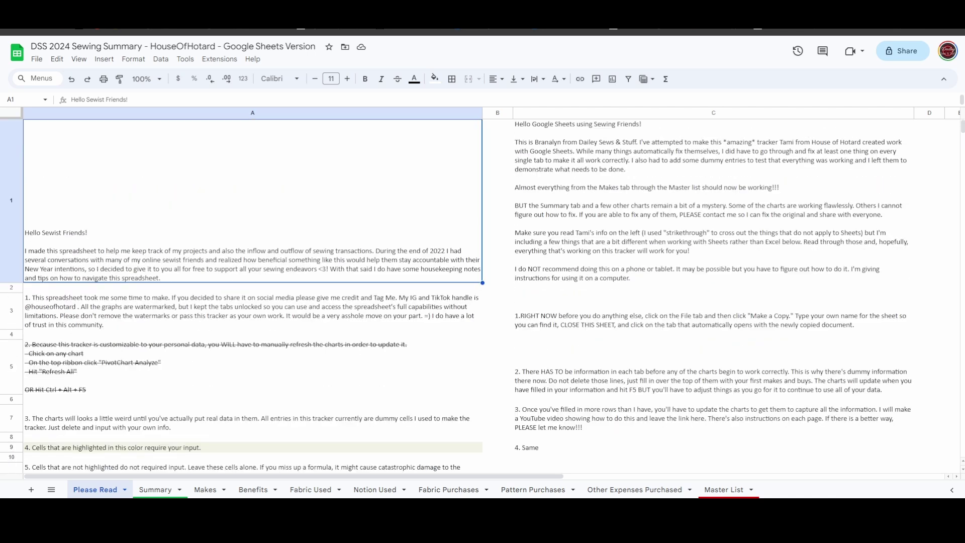